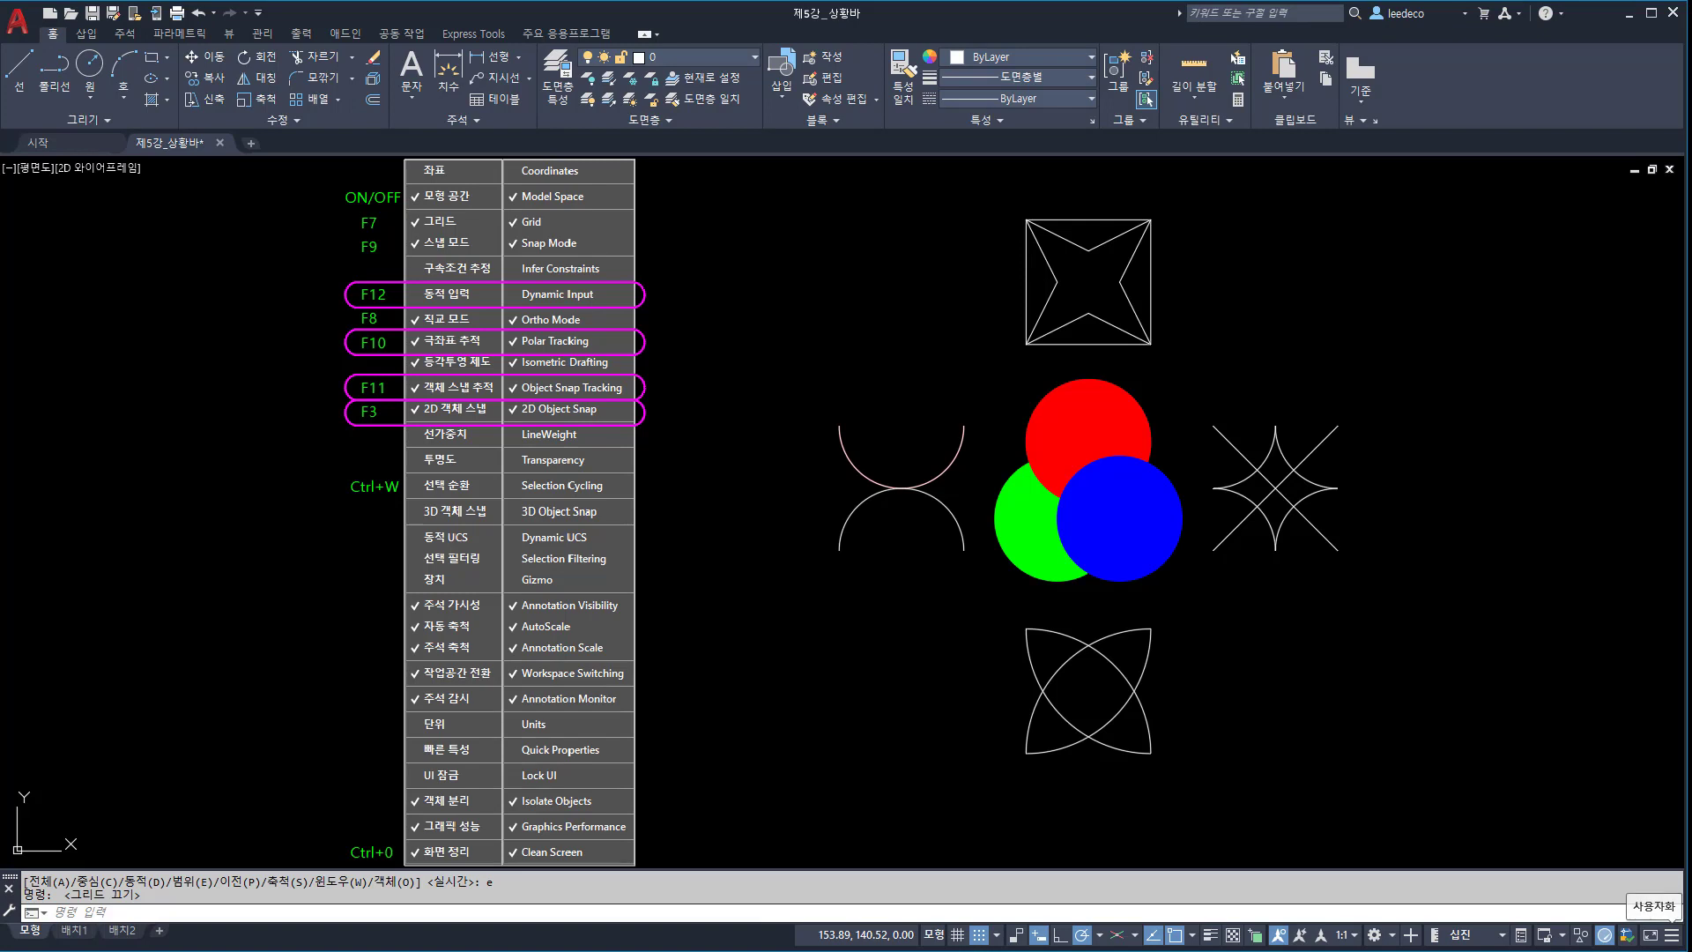
# Step: Review the status bar customization list to see which drawing-aid tools can be shown
pyautogui.click(1671, 934)
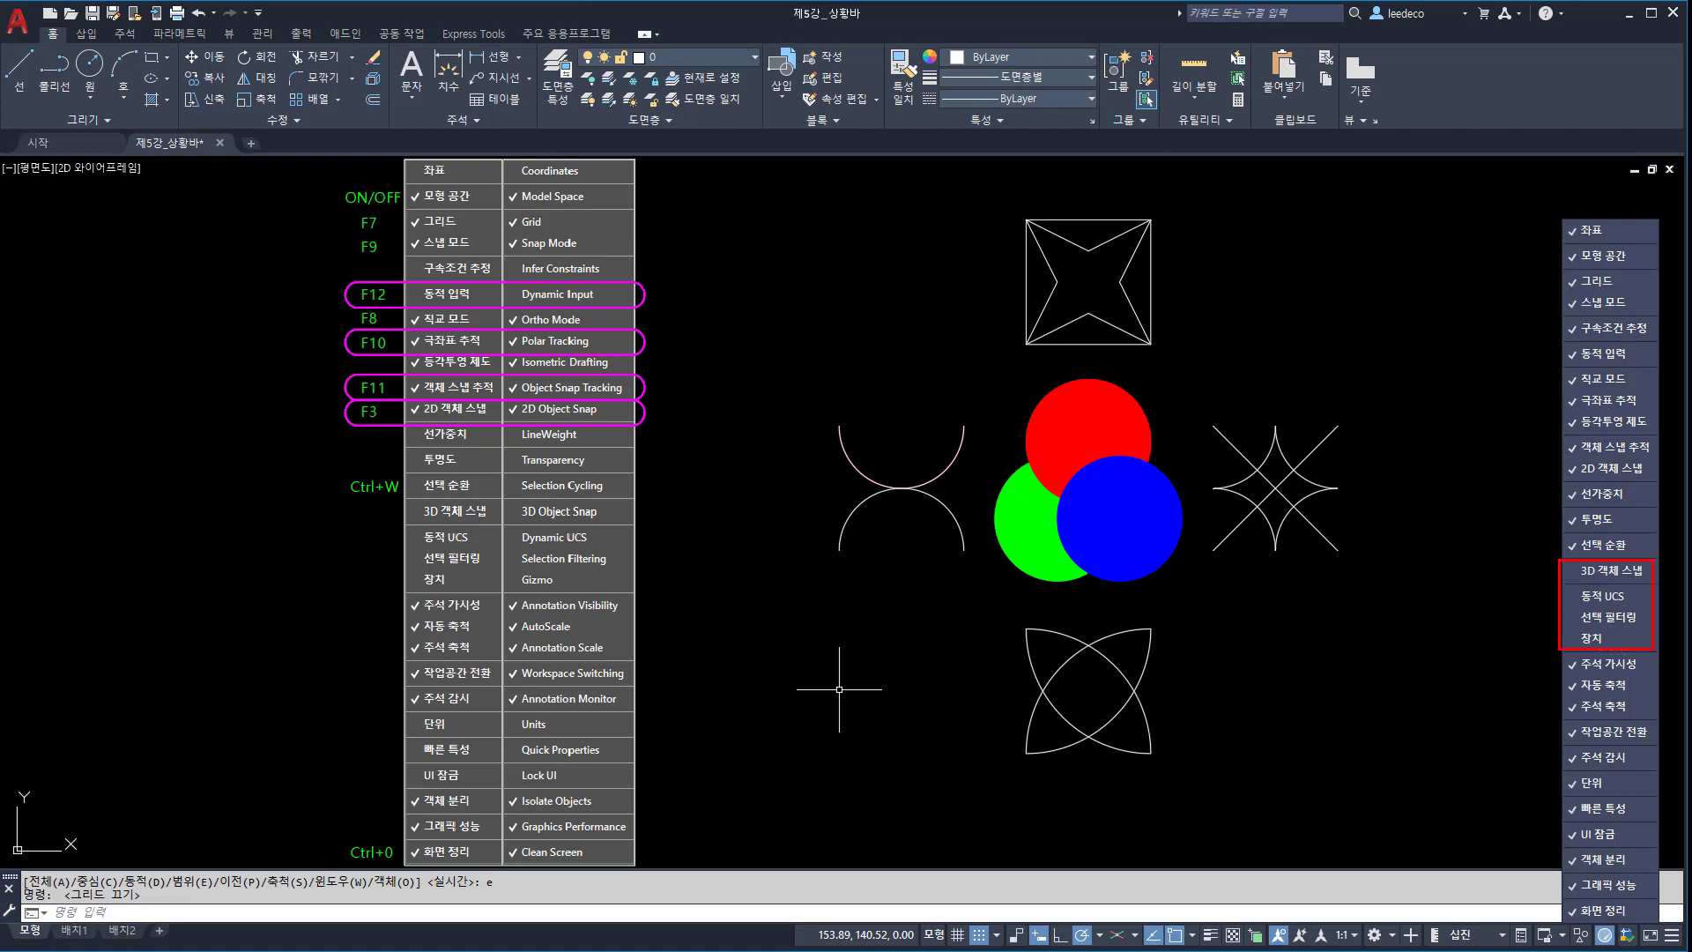
pyautogui.click(1267, 638)
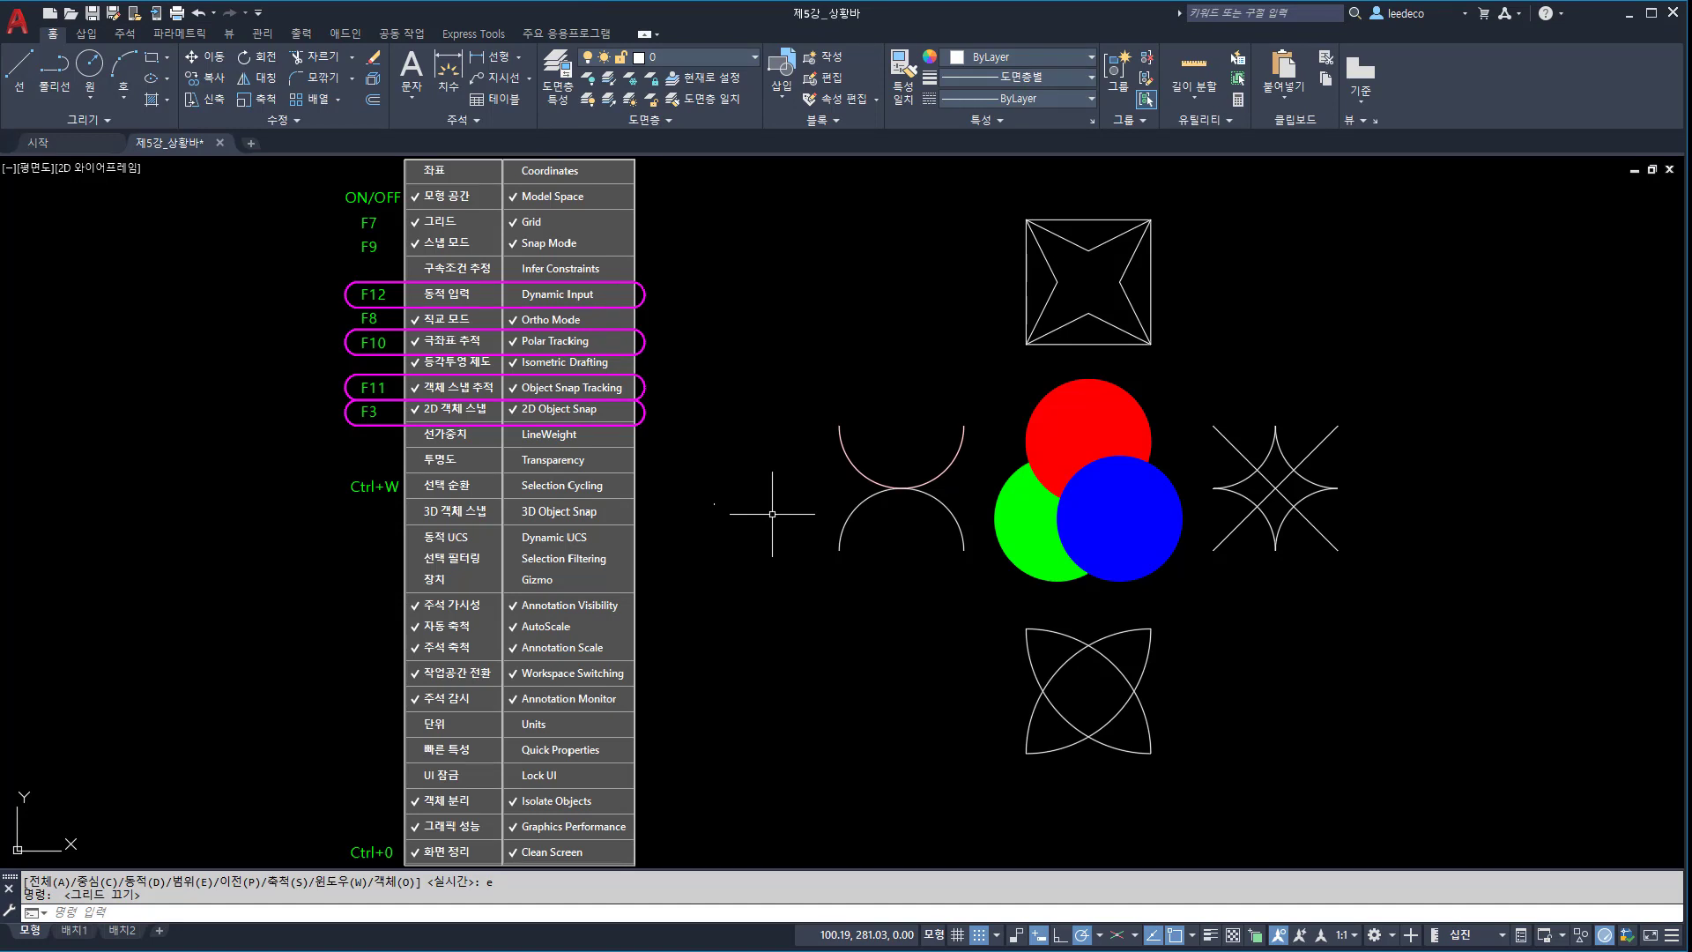
pyautogui.moveTo(320, 397)
pyautogui.mouseDown()
pyautogui.moveTo(406, 421)
pyautogui.moveTo(652, 421)
pyautogui.mouseUp()
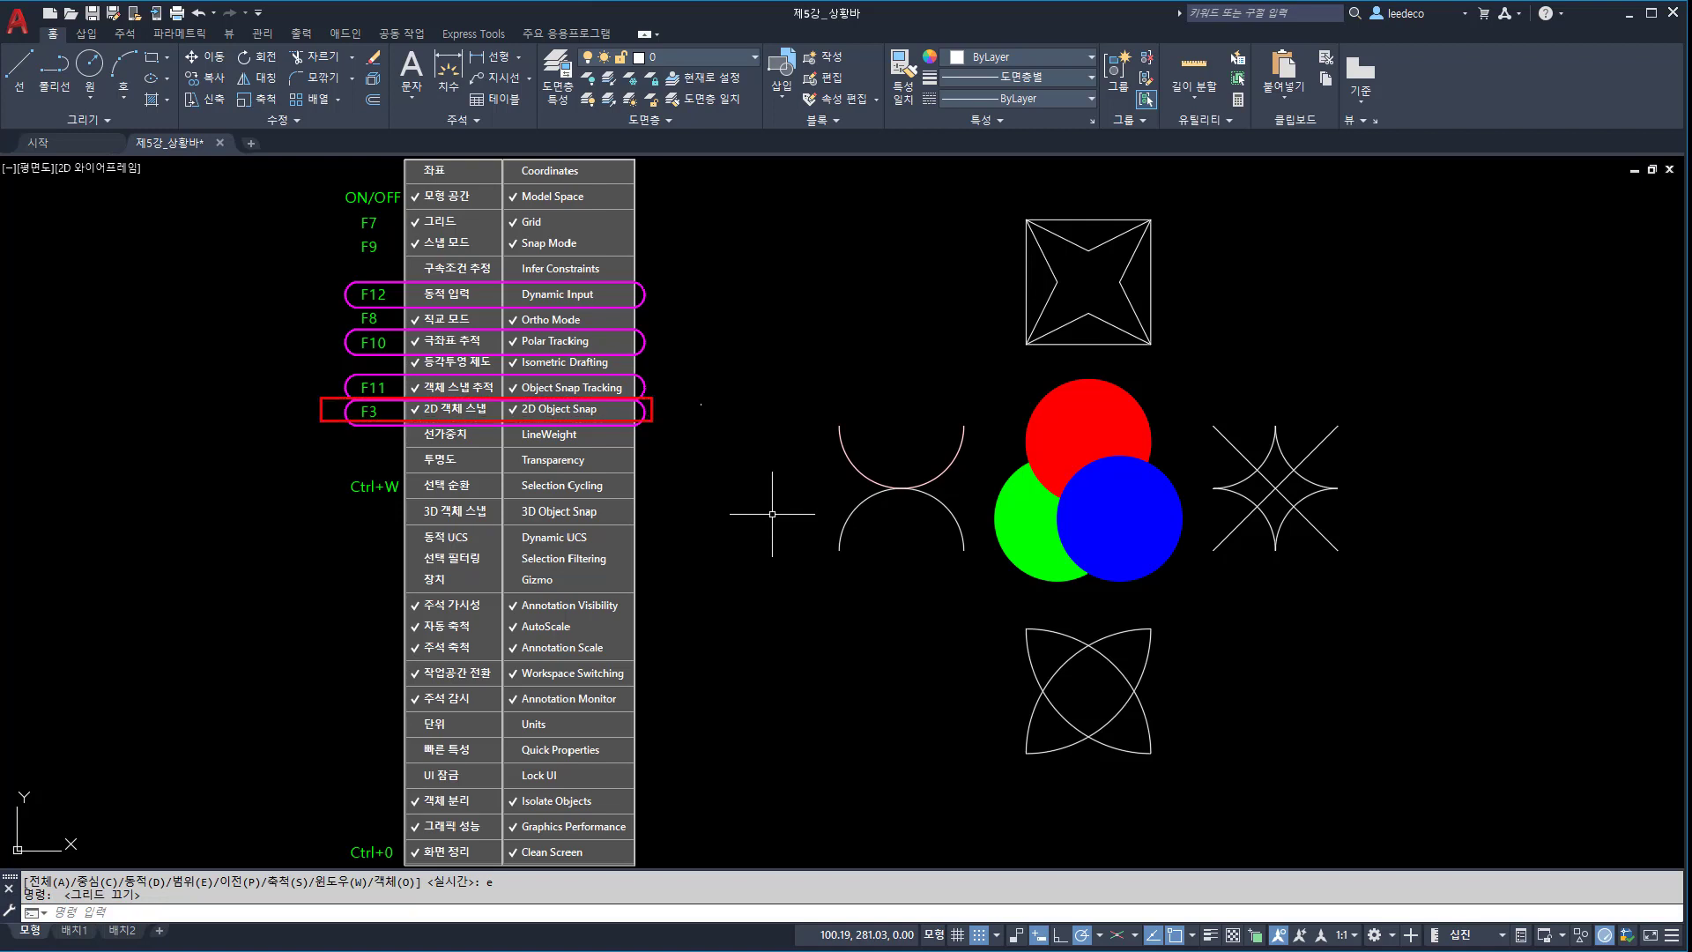
pyautogui.press('Escape')
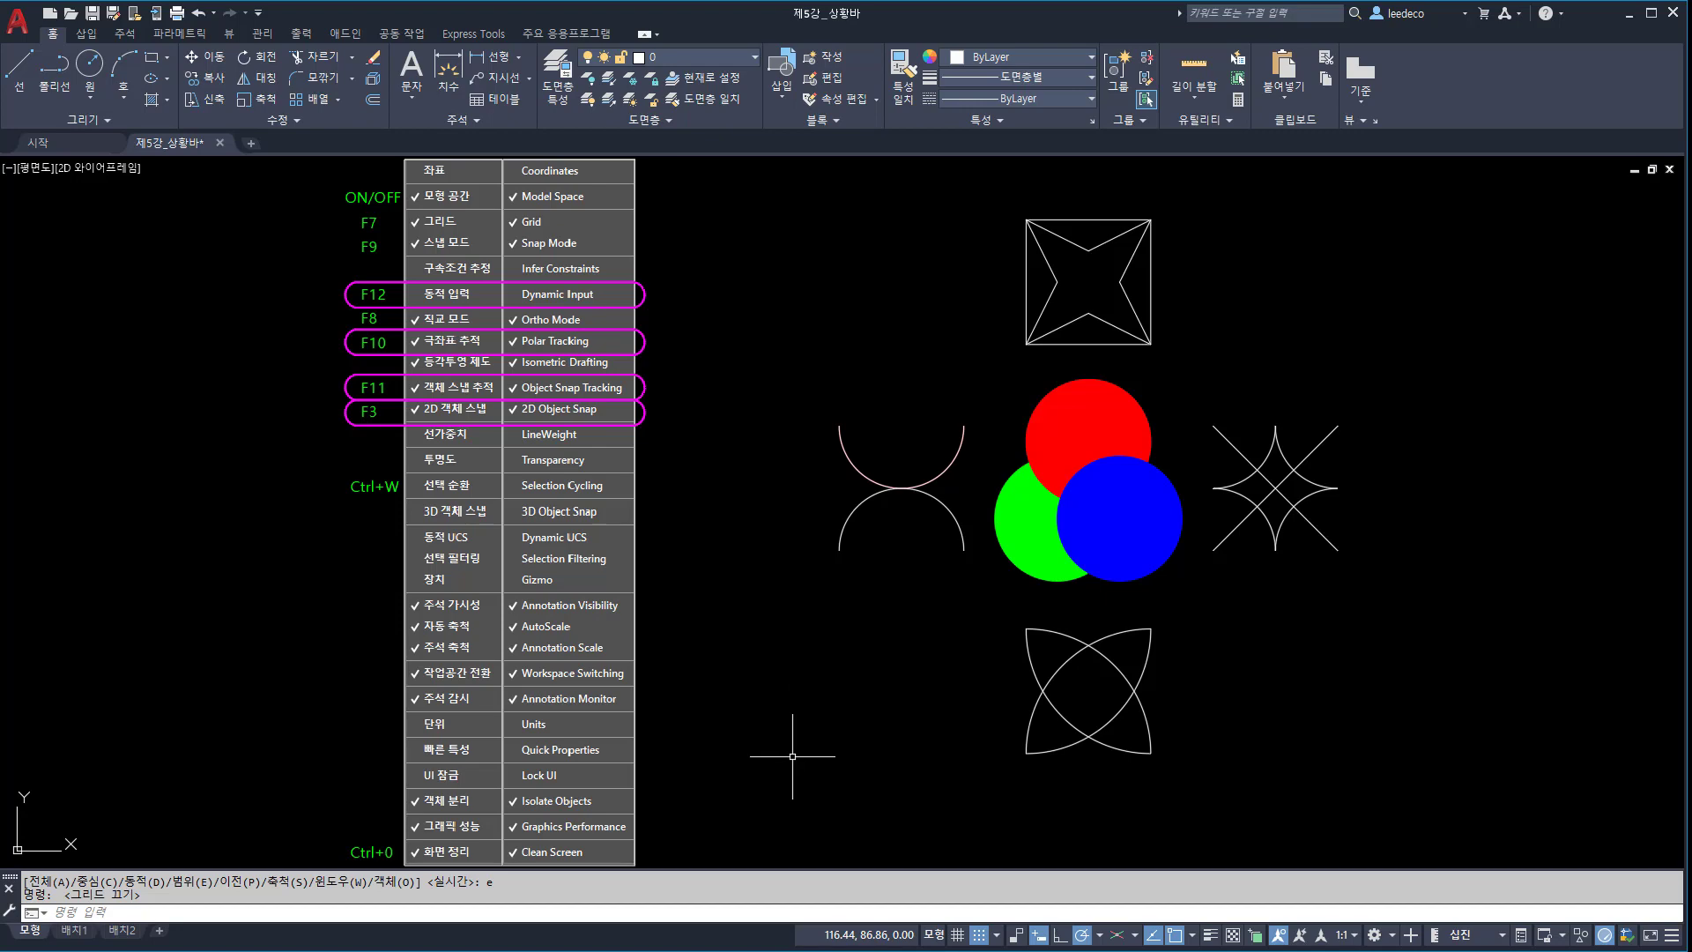
# Step: Display the drawing grid and hide it again
pyautogui.press('F7')
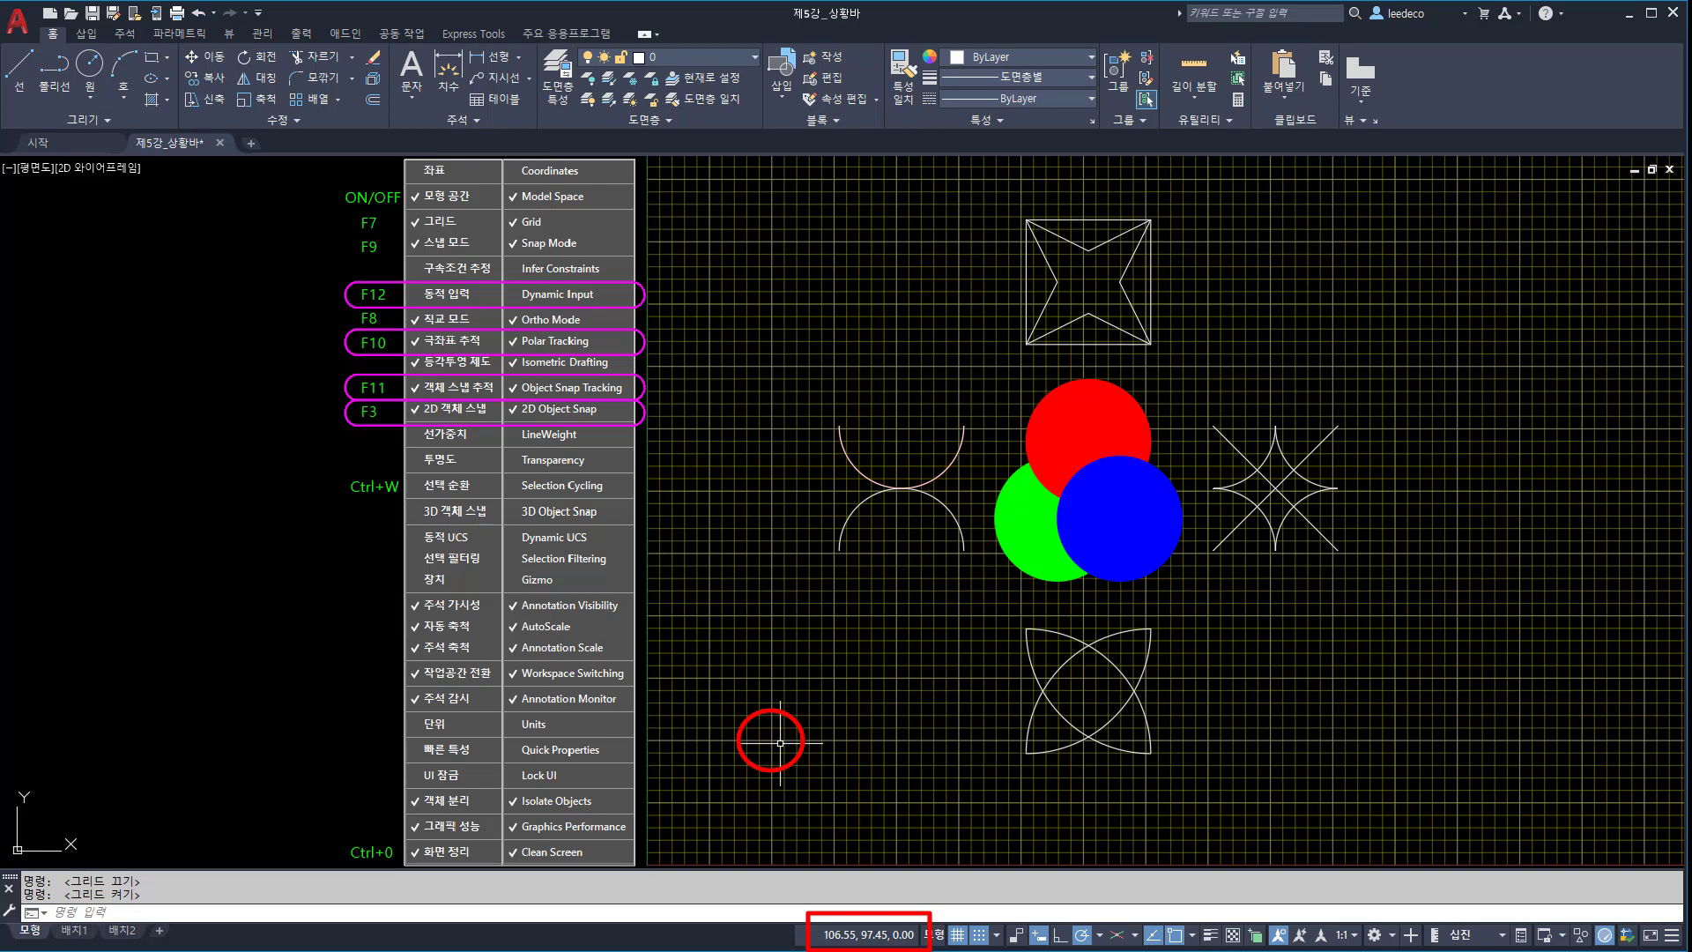
pyautogui.press('F7')
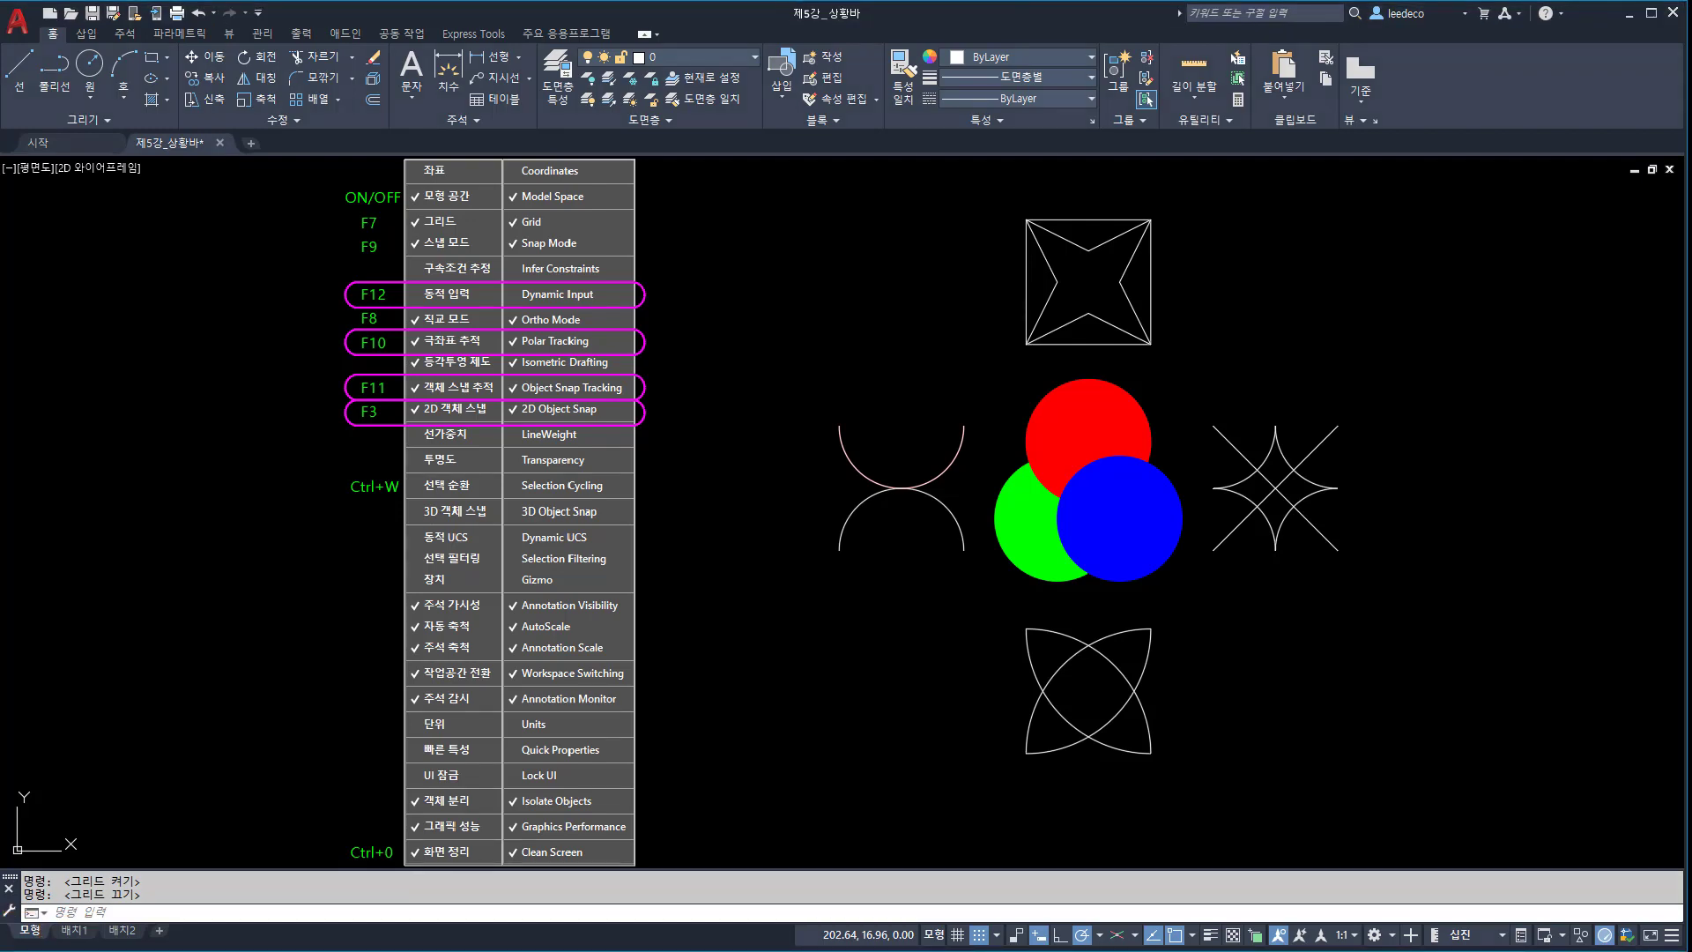
# Step: Switch to the layout's paper space, enter and leave model space in its viewport, and return to the Model layout
pyautogui.click(934, 935)
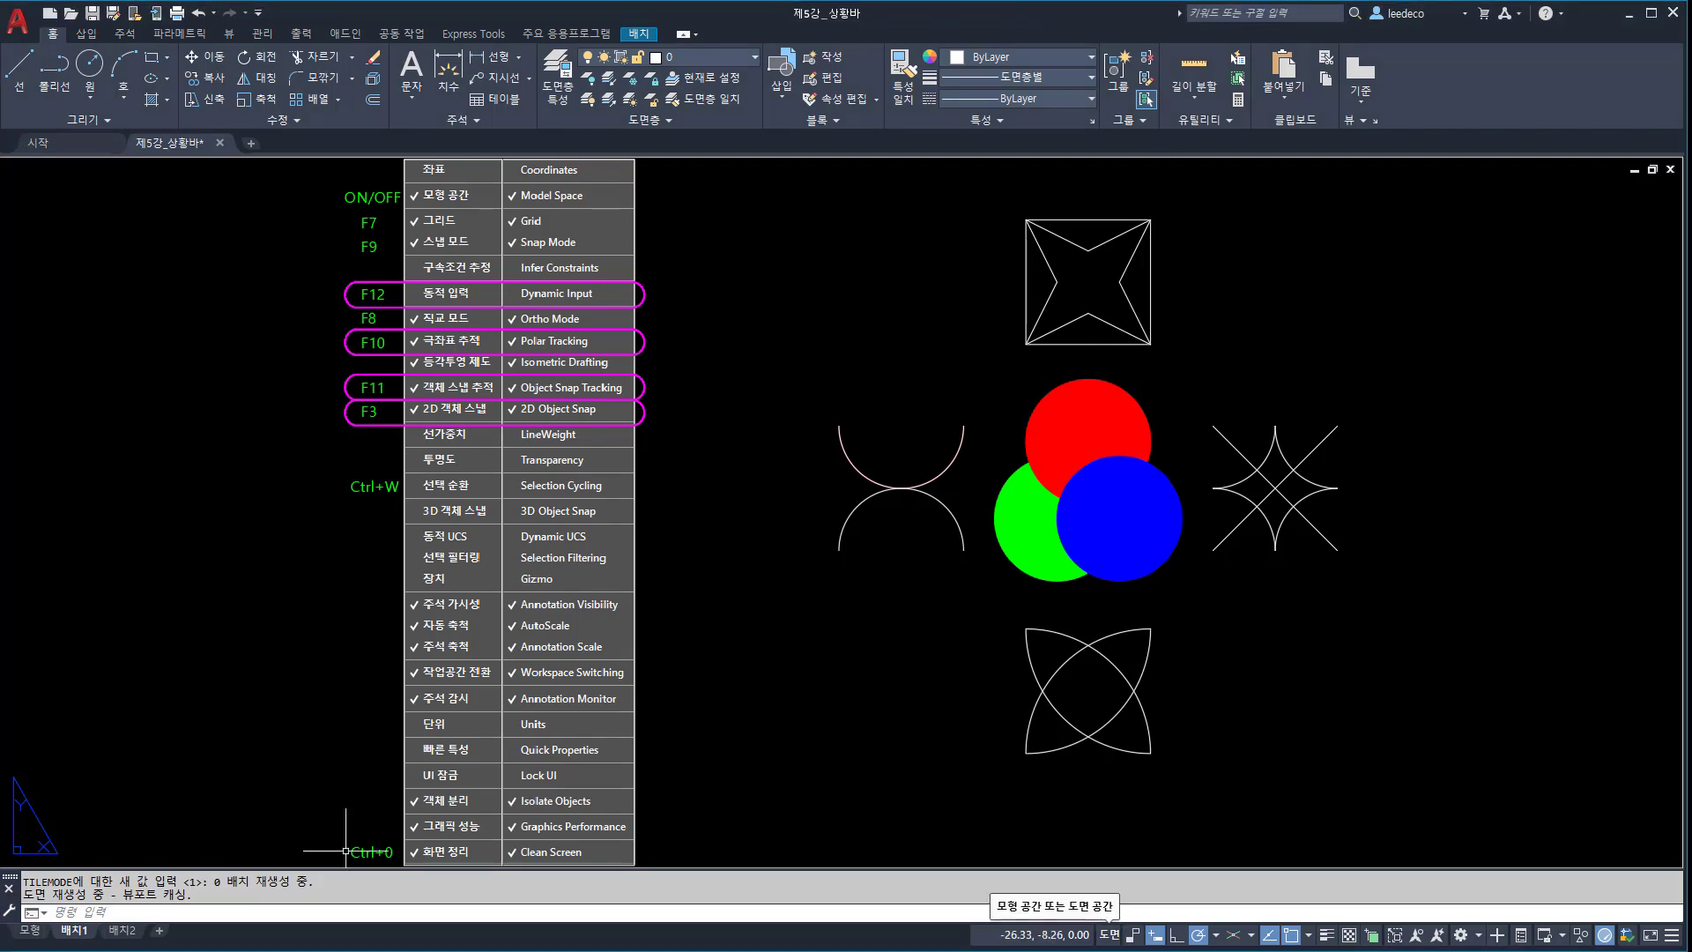
pyautogui.click(1109, 934)
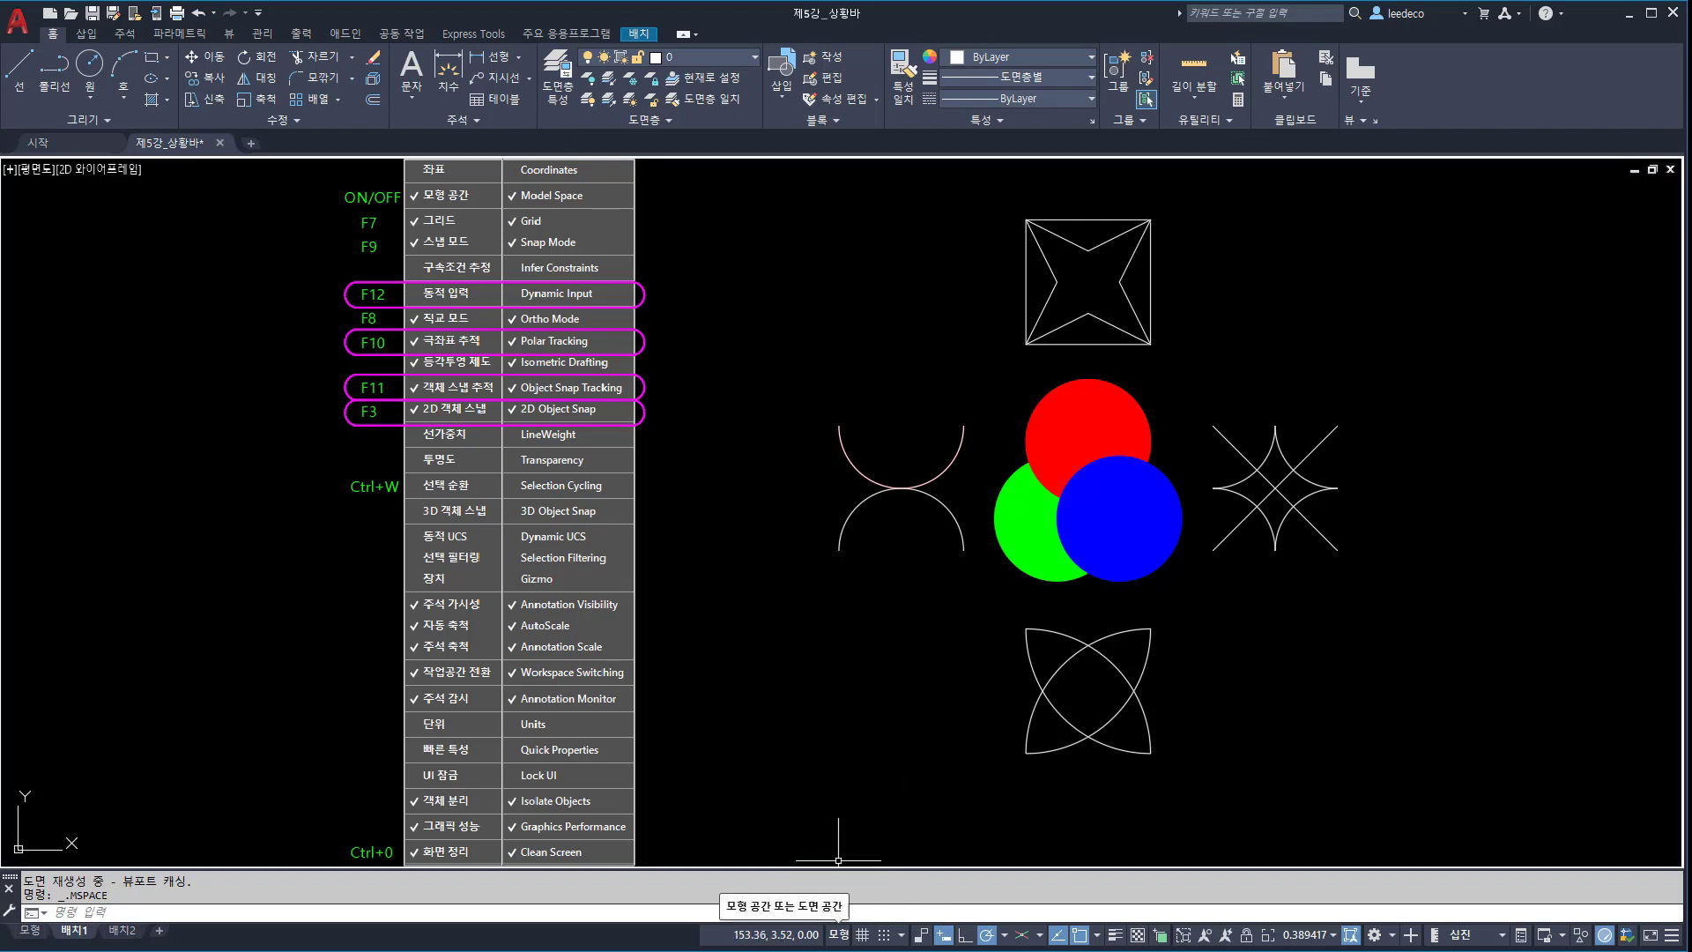
pyautogui.click(838, 934)
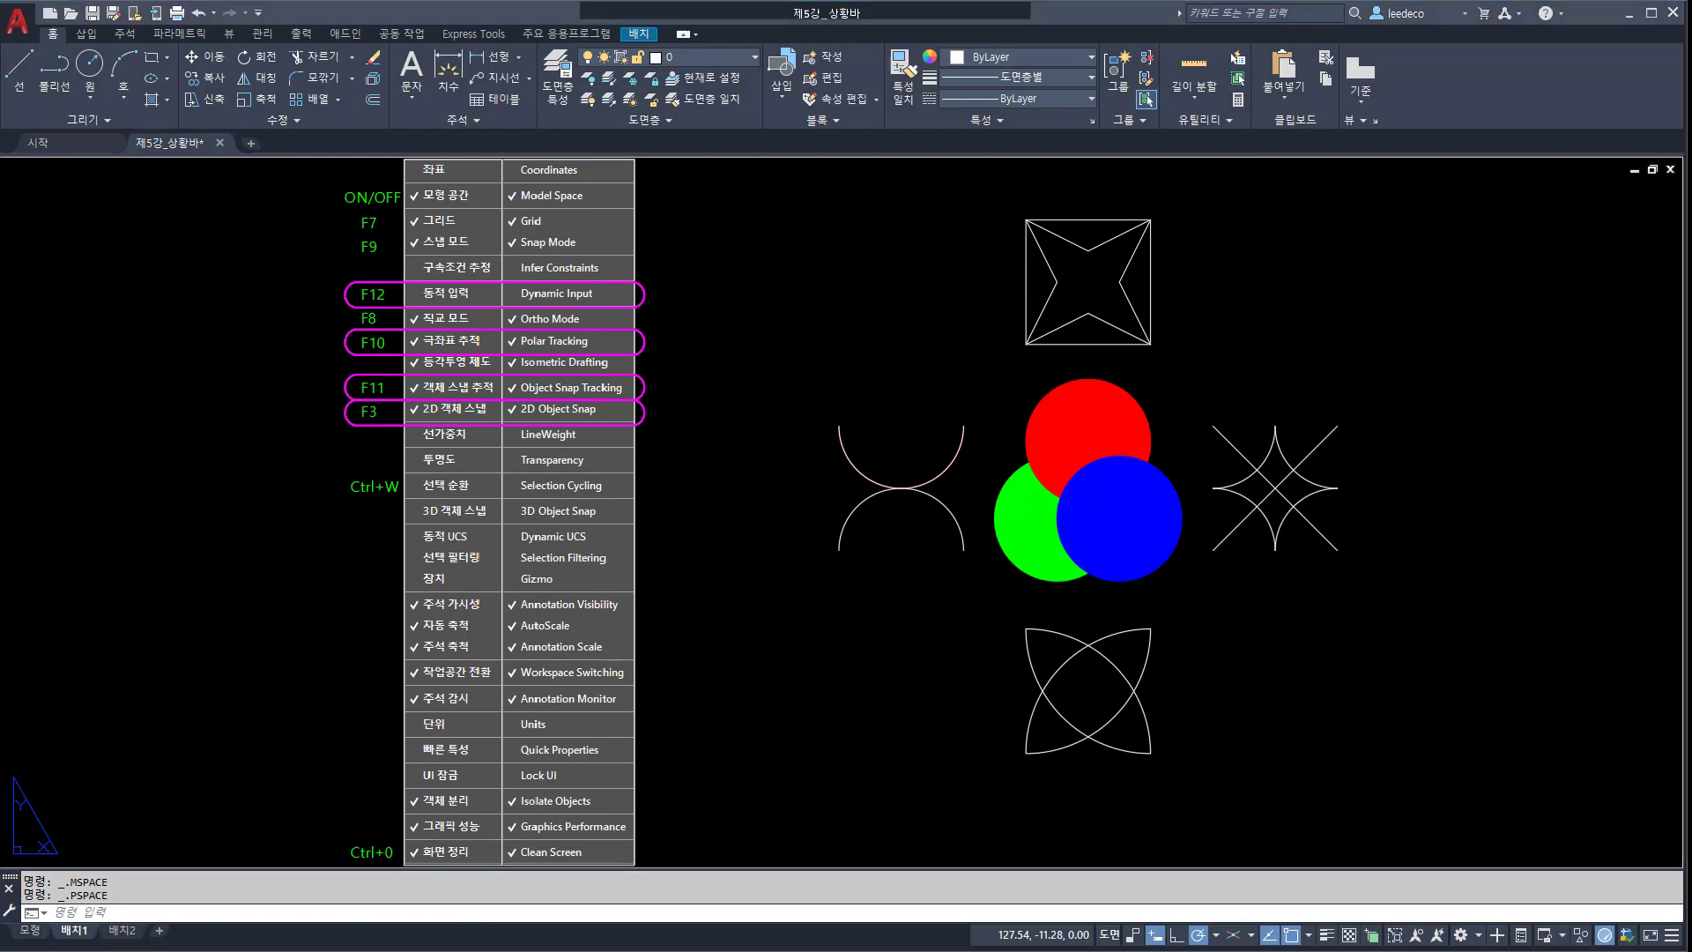
pyautogui.click(32, 927)
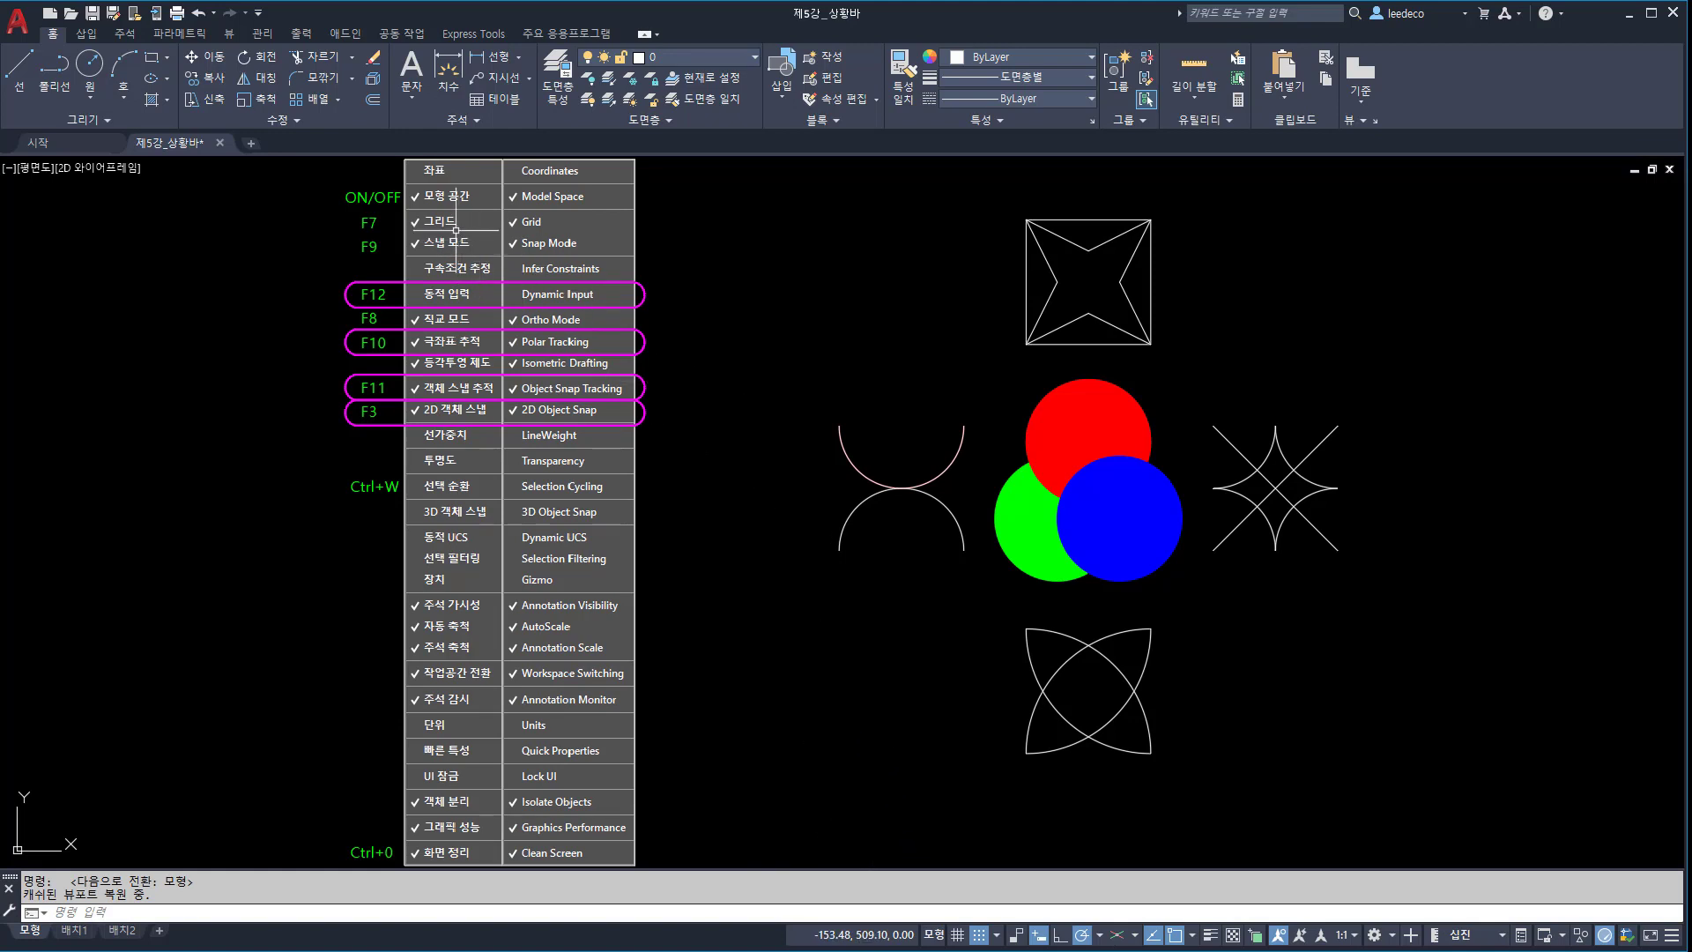
# Step: Toggle the grid display in model space, leaving it on
pyautogui.press('F7')
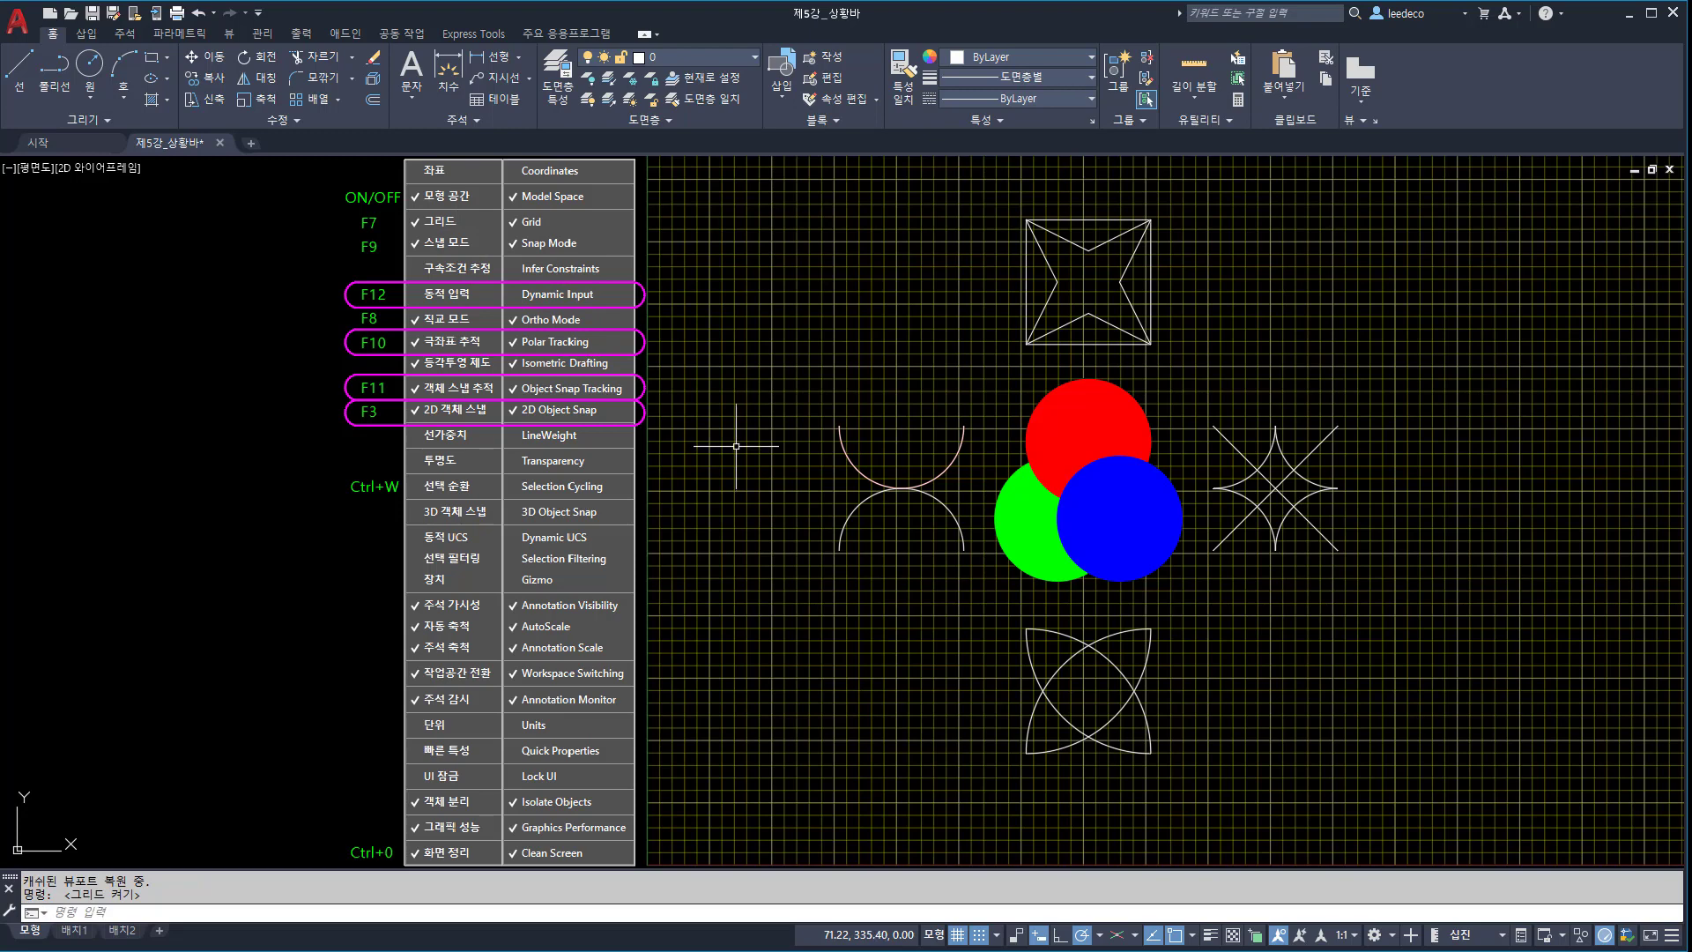
pyautogui.press('F7')
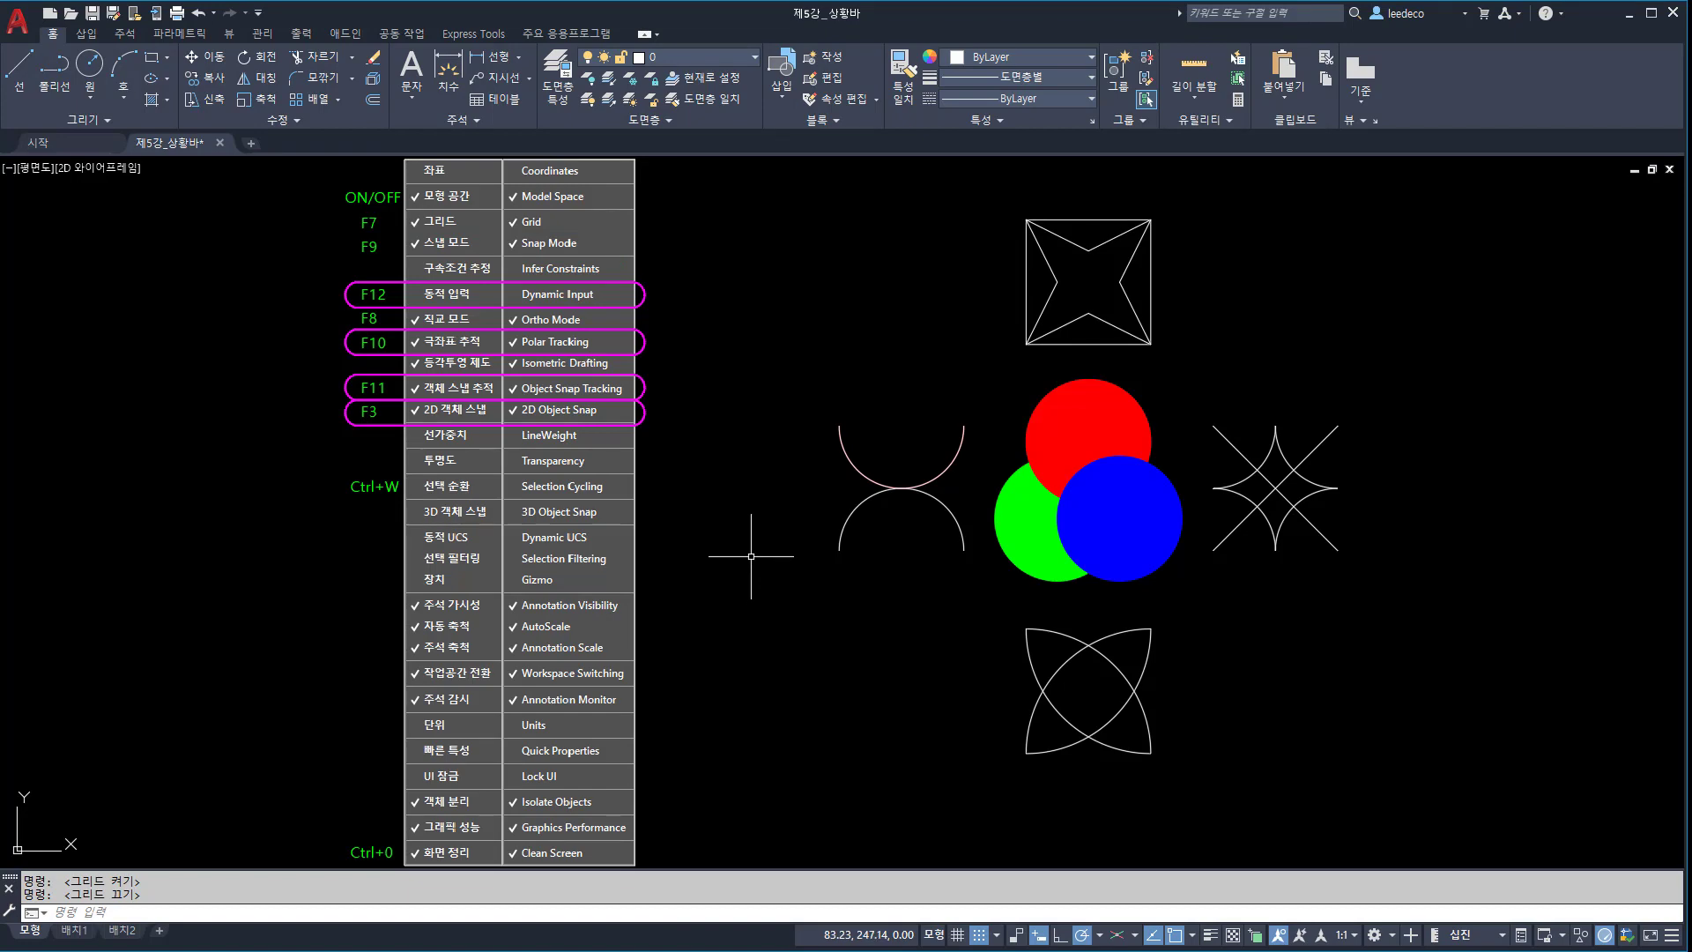
pyautogui.press('F7')
pyautogui.write('L')
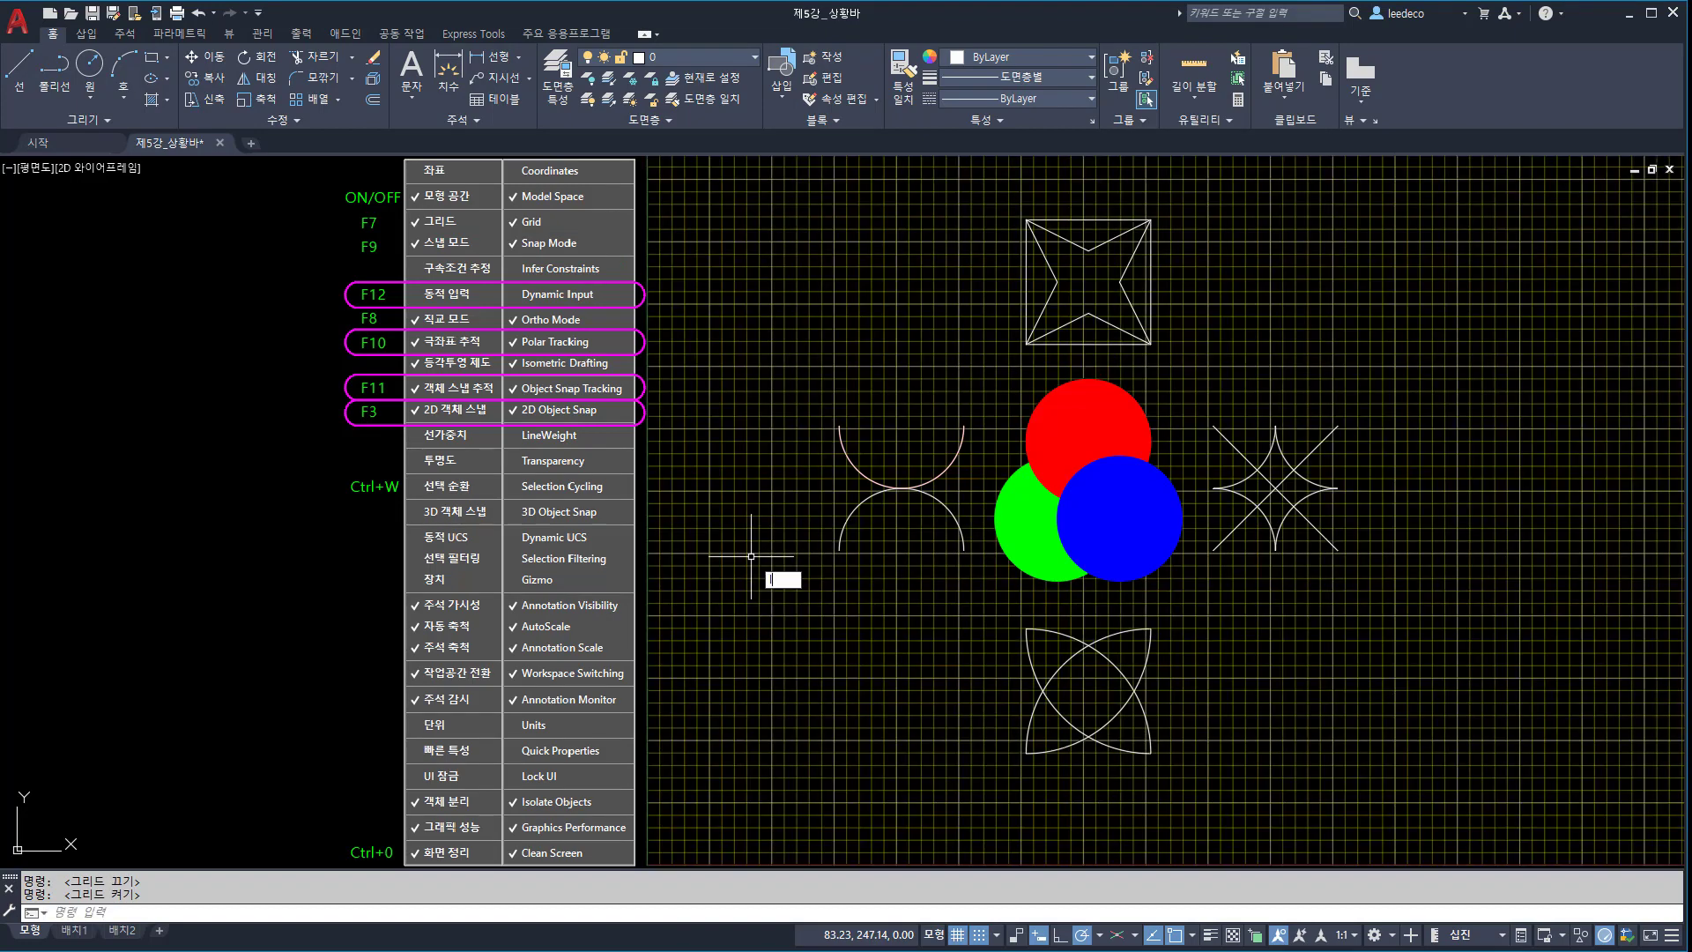
pyautogui.press('Return')
pyautogui.scroll(5, 786, 599)
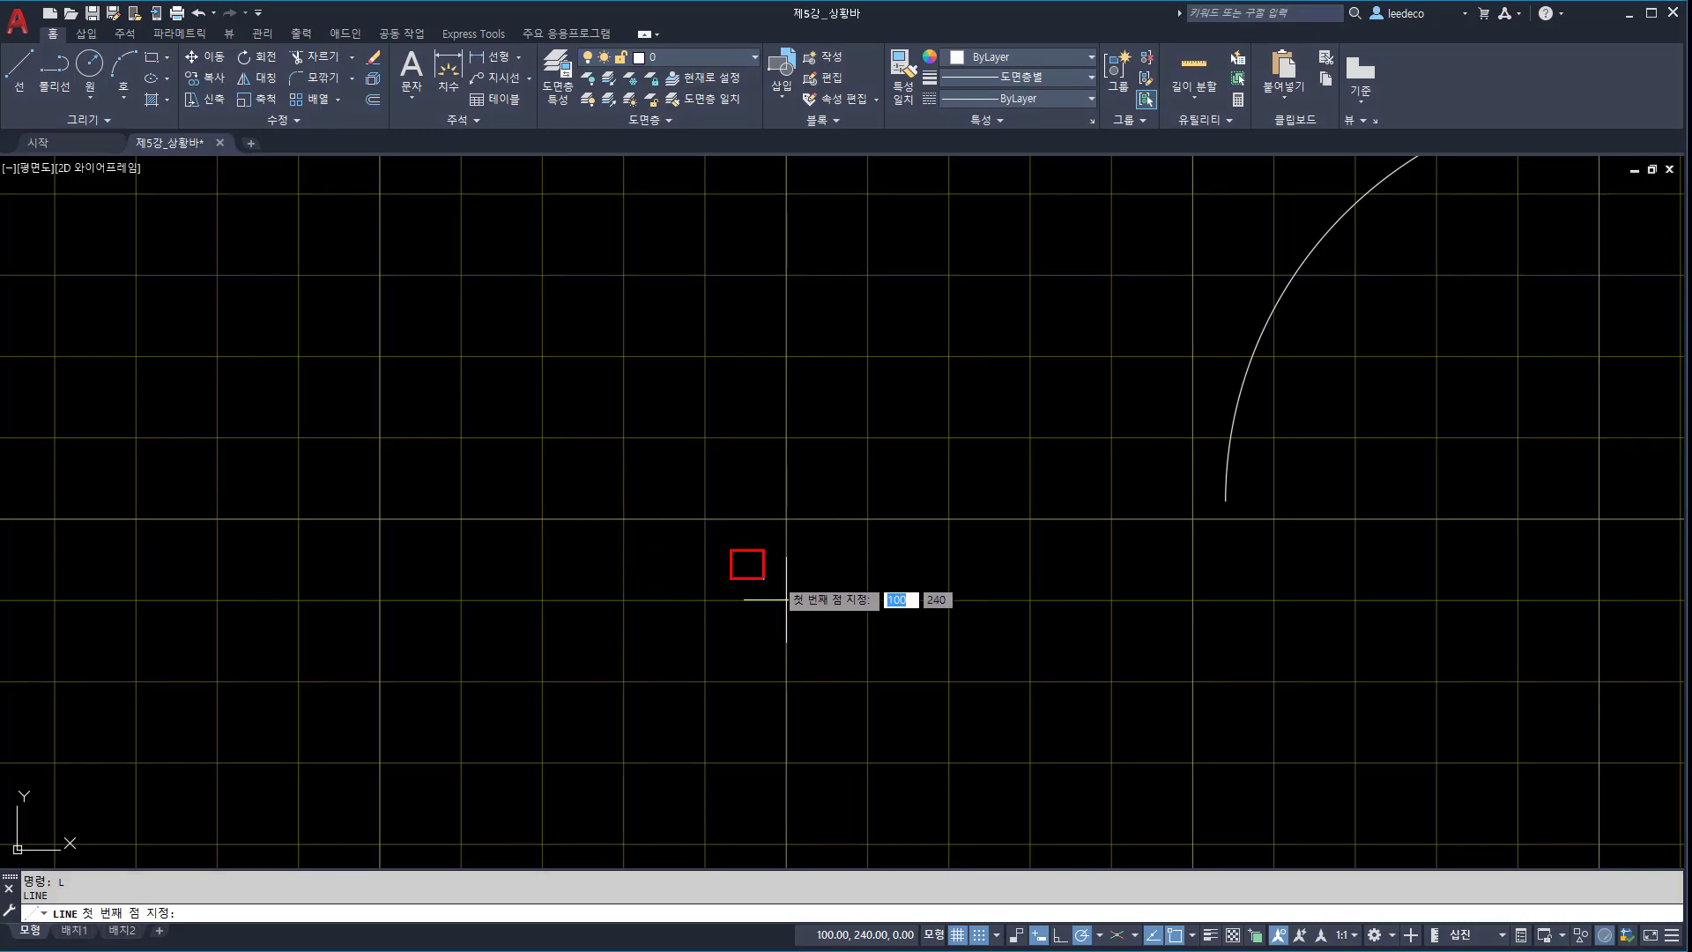
pyautogui.write('2')
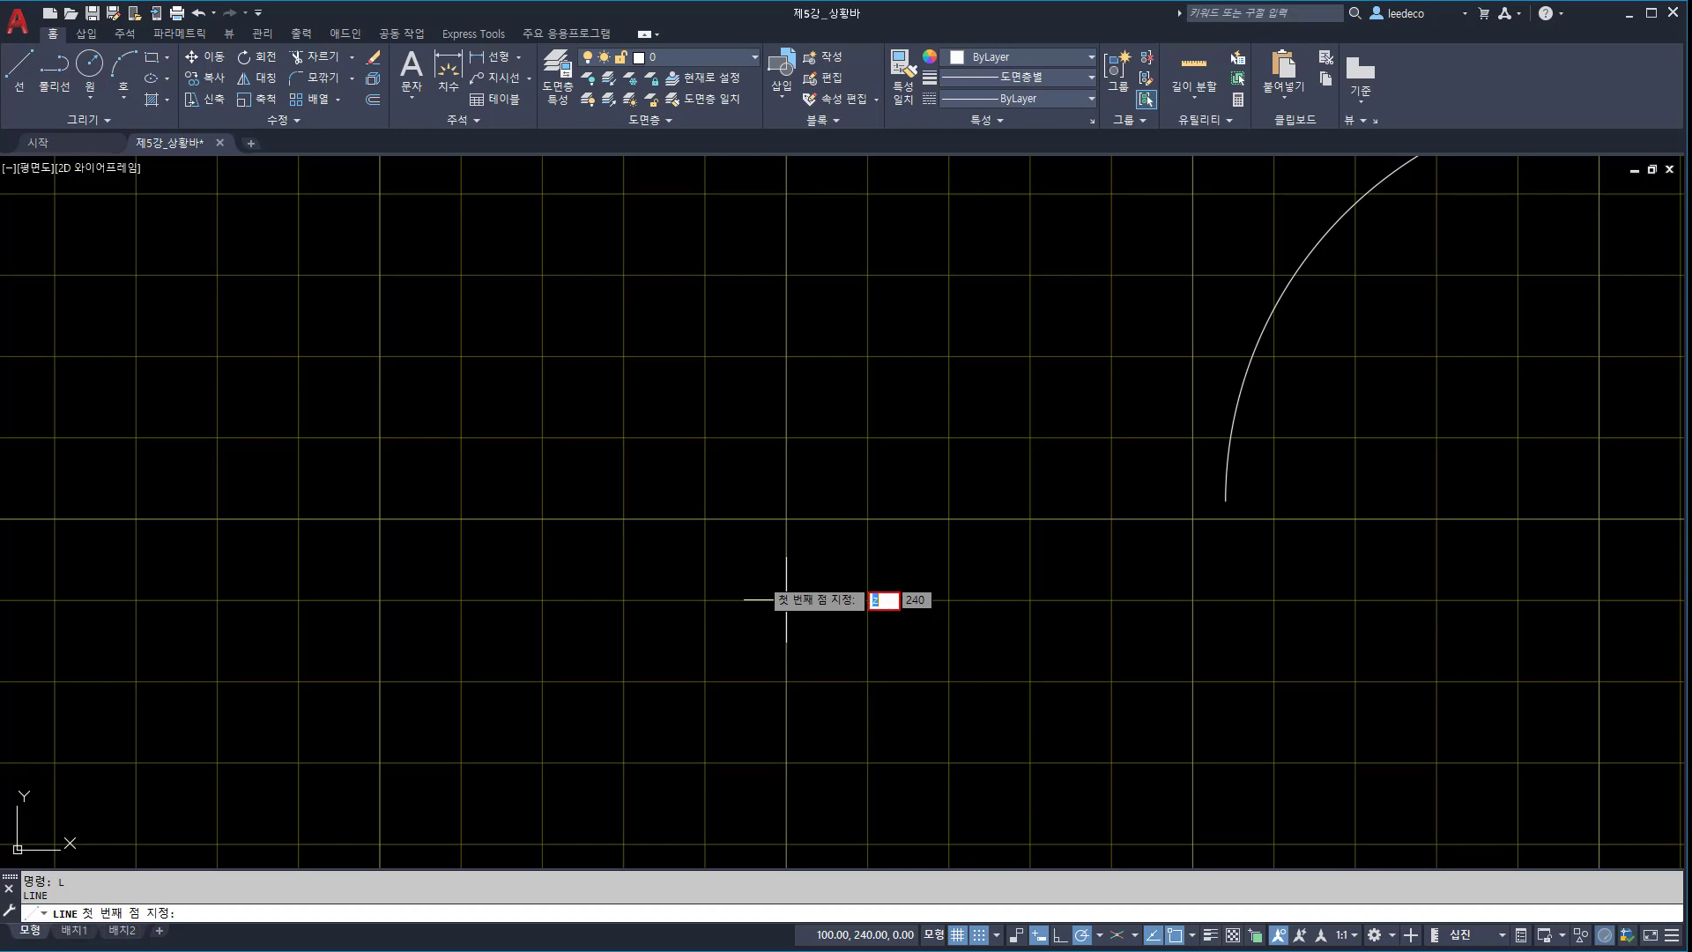
pyautogui.press('Escape')
pyautogui.write('z')
pyautogui.press('Return')
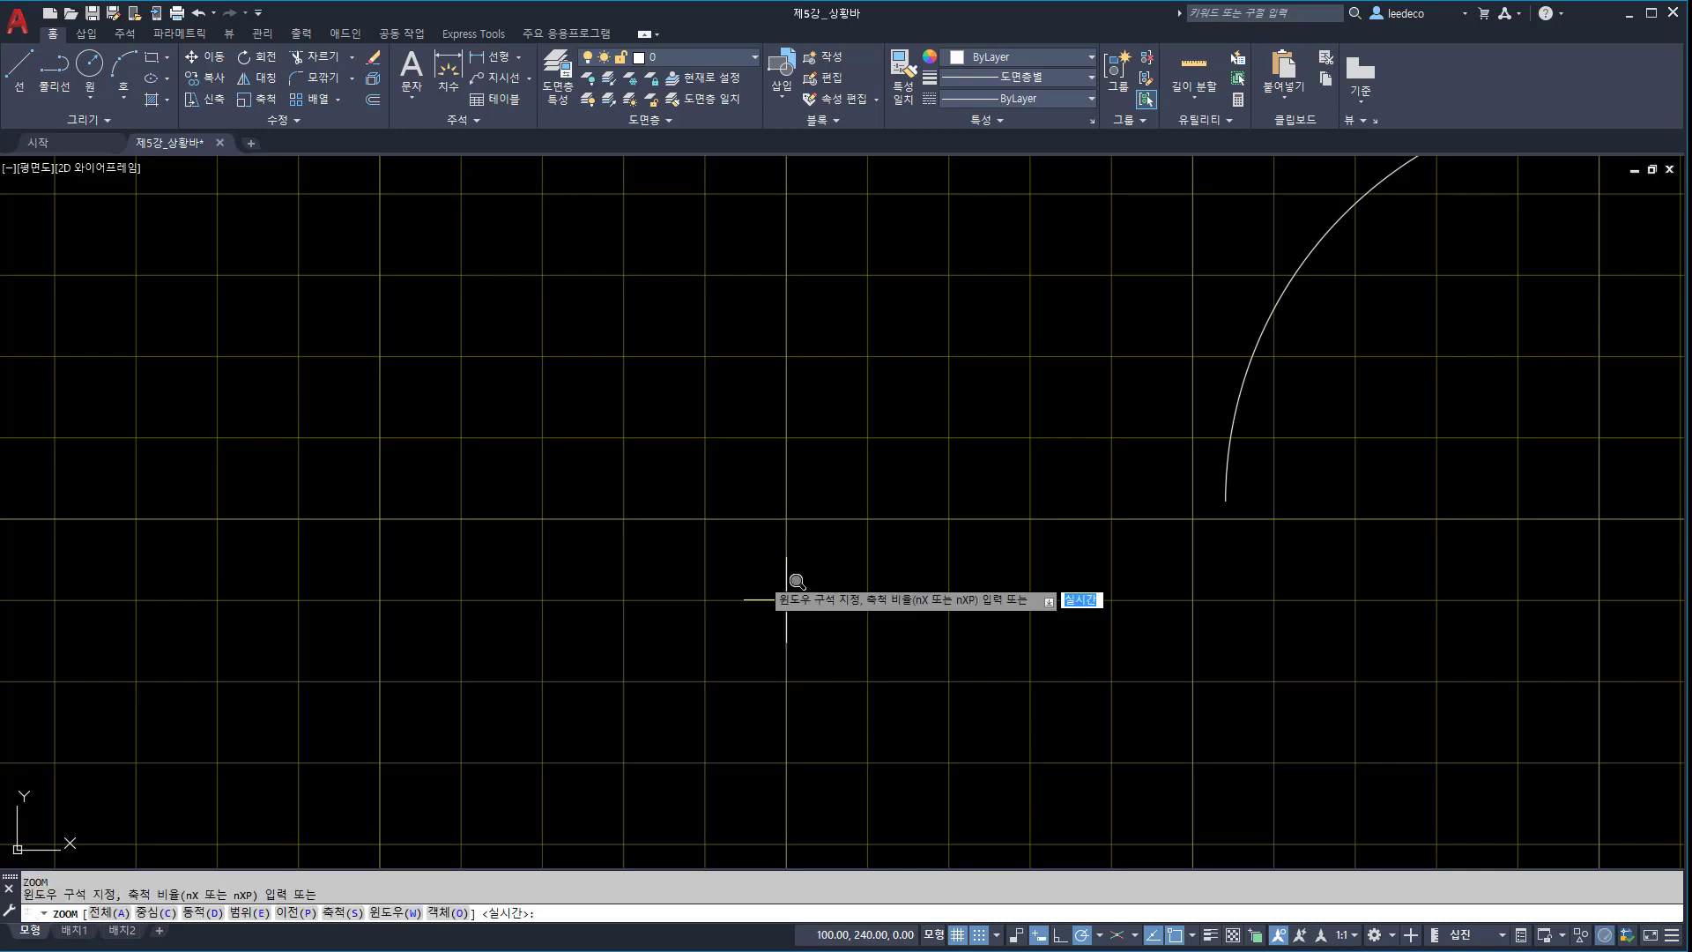
pyautogui.press('Escape')
# Step: Draw a stepped line on grid snap points from 50,250, alternating 40-unit horizontal runs with 10-unit rises and ending at 170,270
pyautogui.write('l')
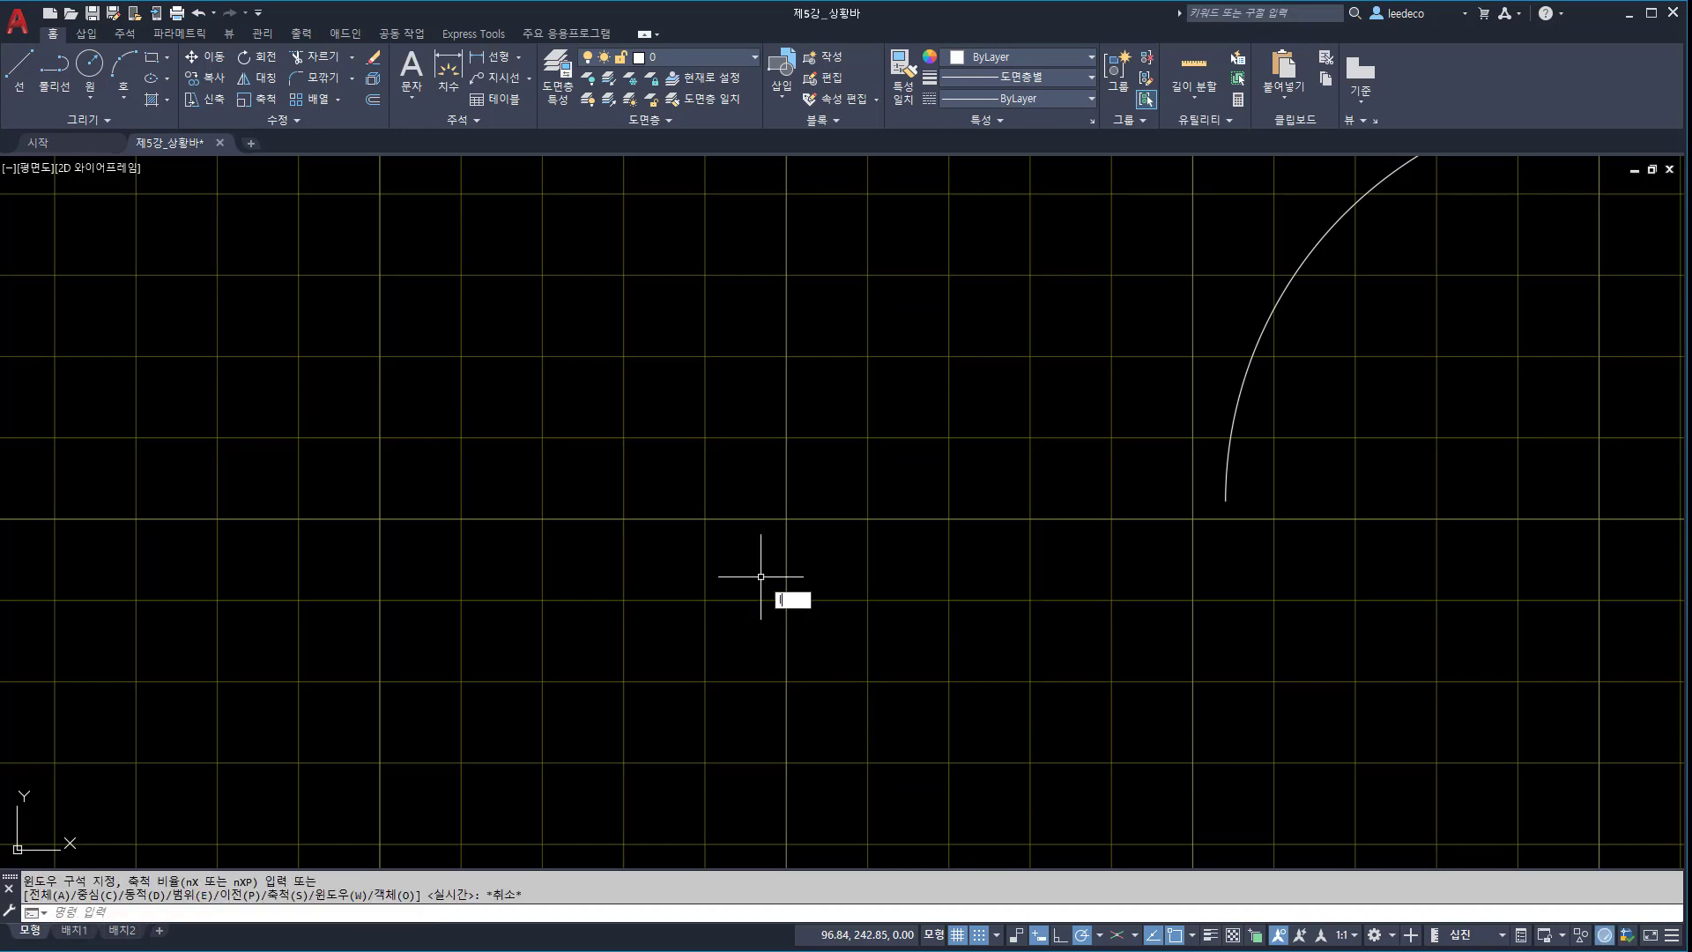
pyautogui.press('Return')
pyautogui.click(380, 518)
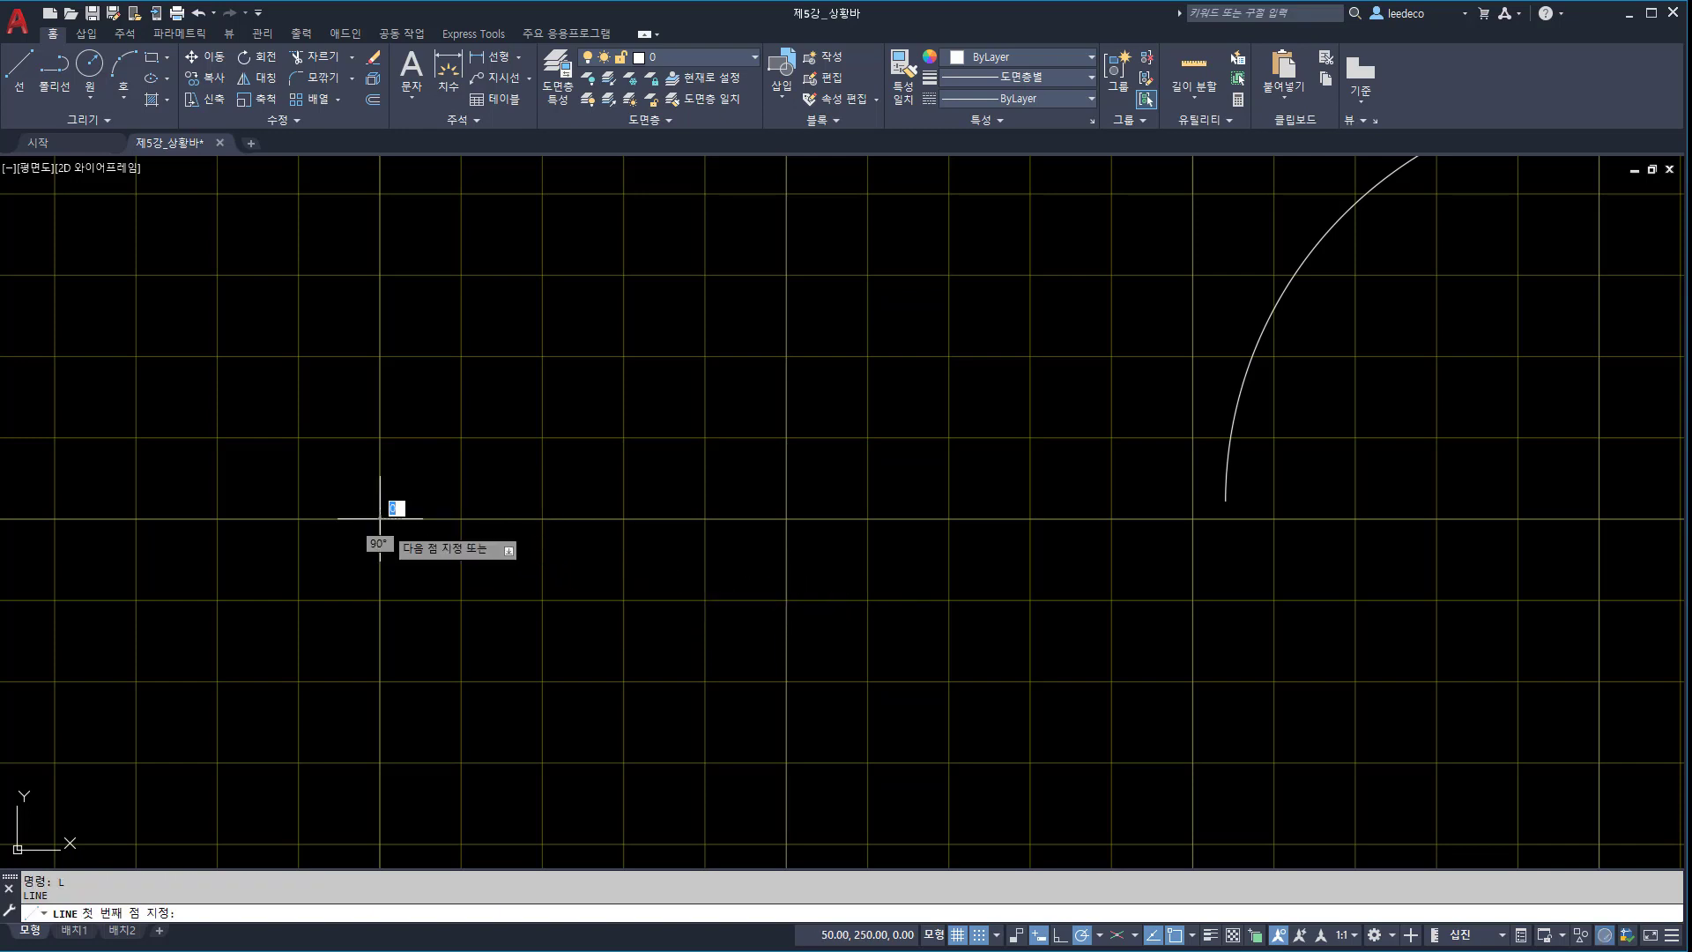
pyautogui.click(705, 518)
pyautogui.click(705, 437)
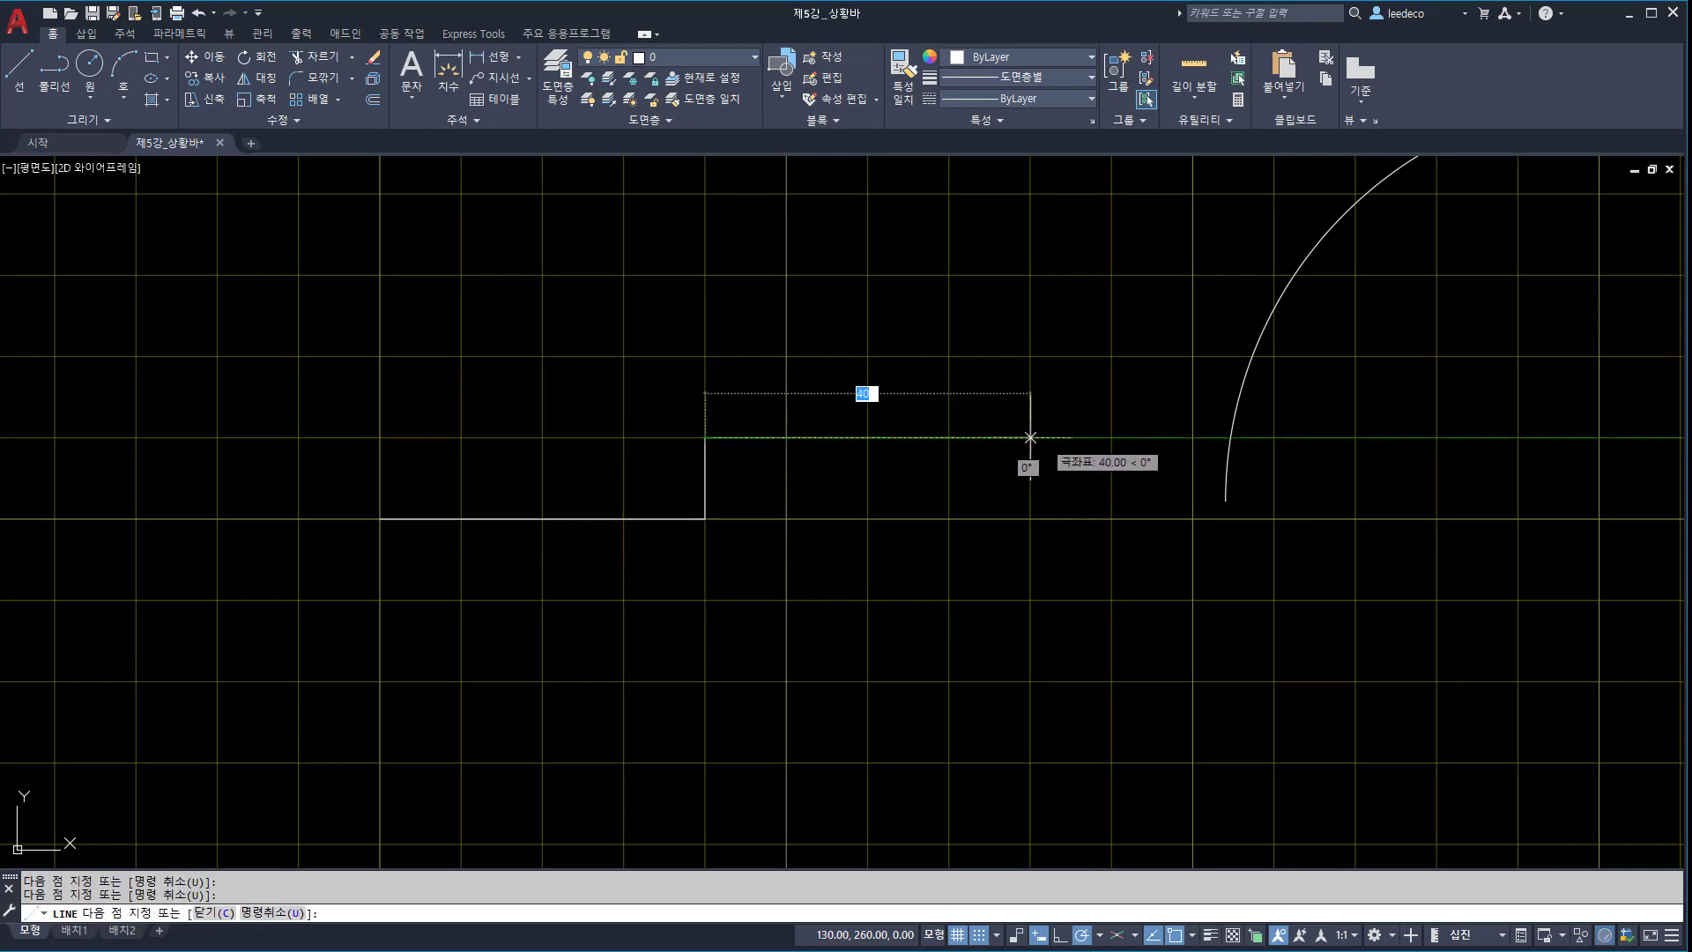
pyautogui.click(1030, 437)
pyautogui.click(1031, 355)
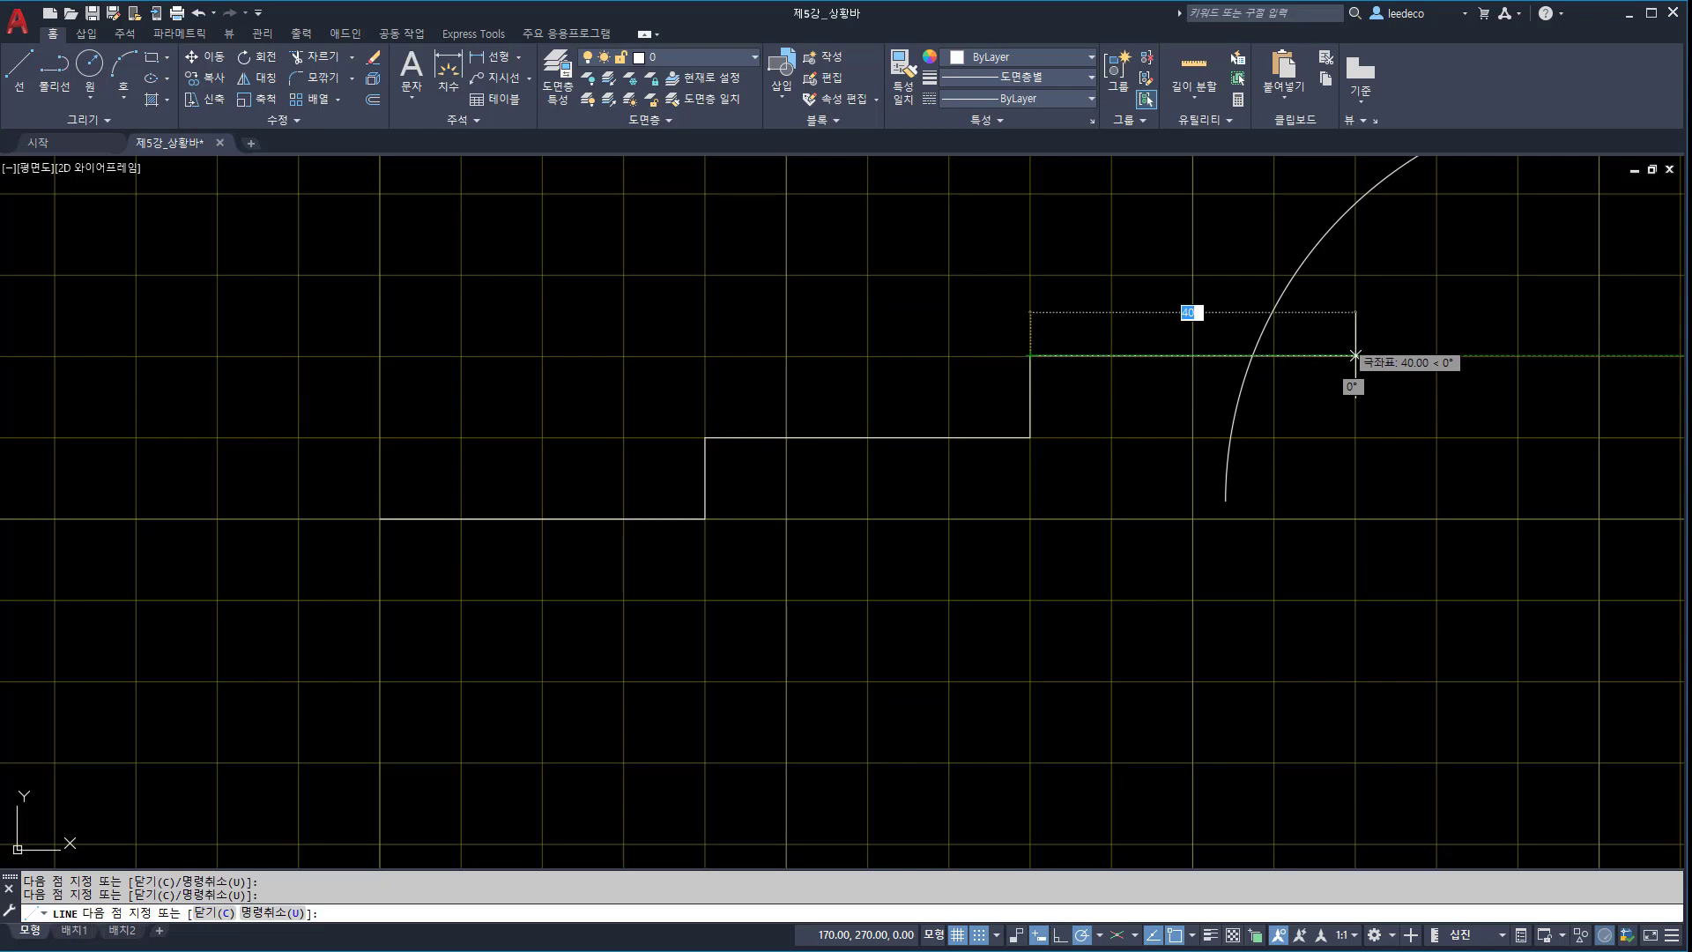
pyautogui.click(1355, 355)
pyautogui.press('Return')
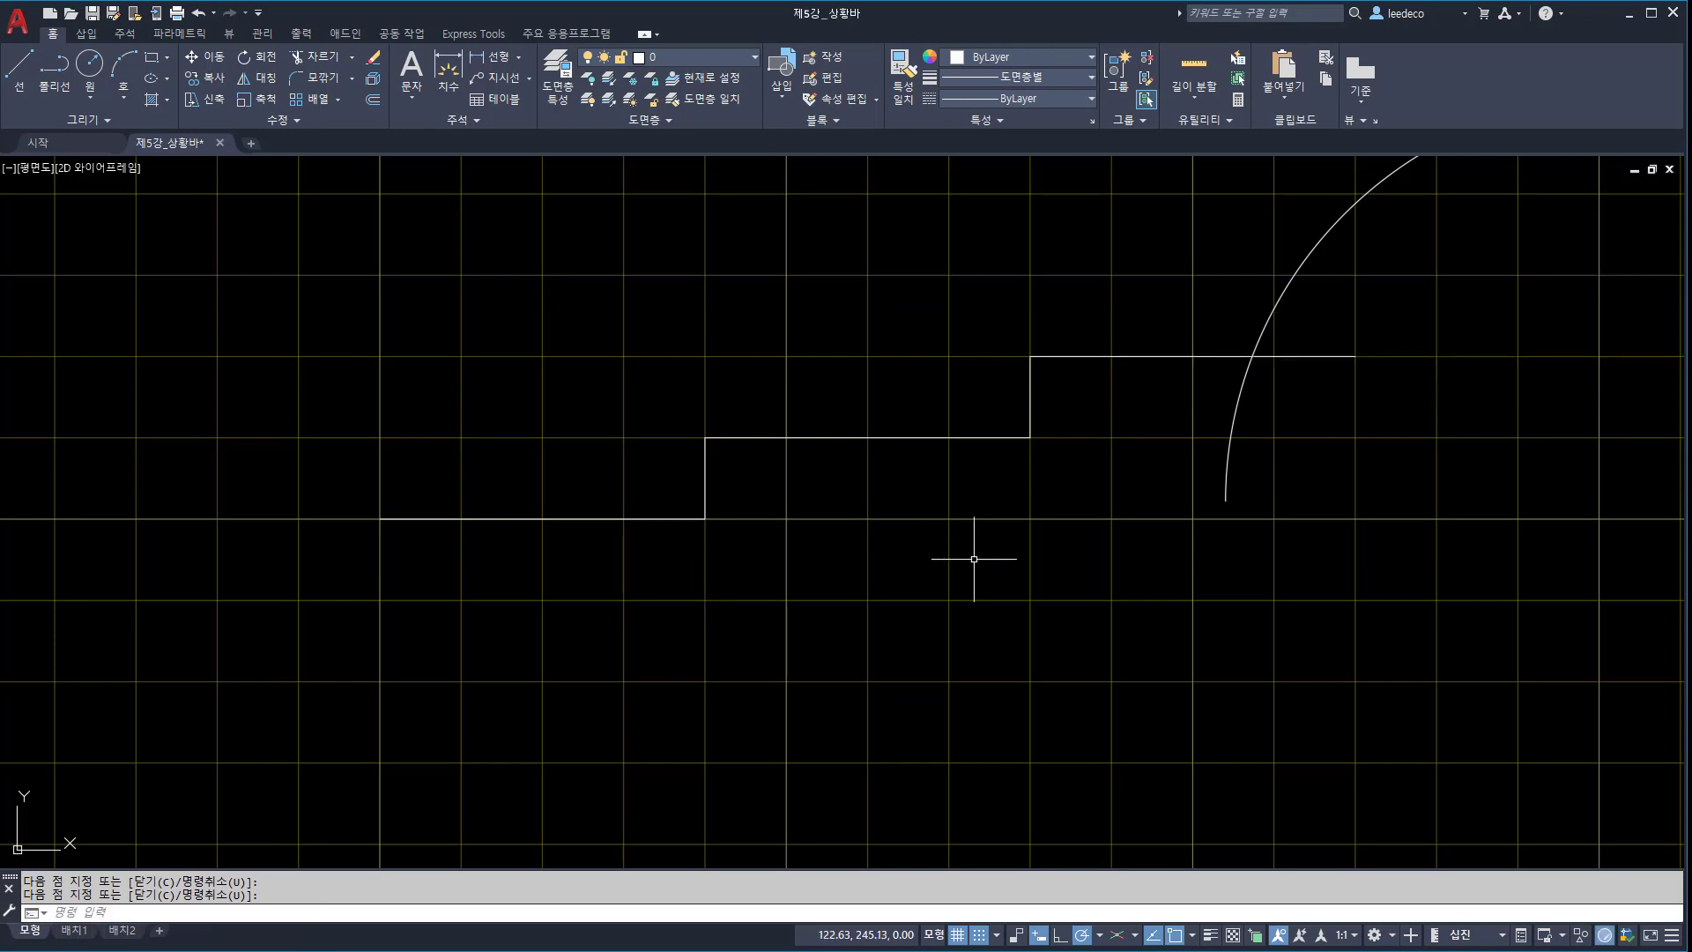
# Step: Erase all five segments of the stepped line
pyautogui.click(1129, 691)
pyautogui.click(446, 320)
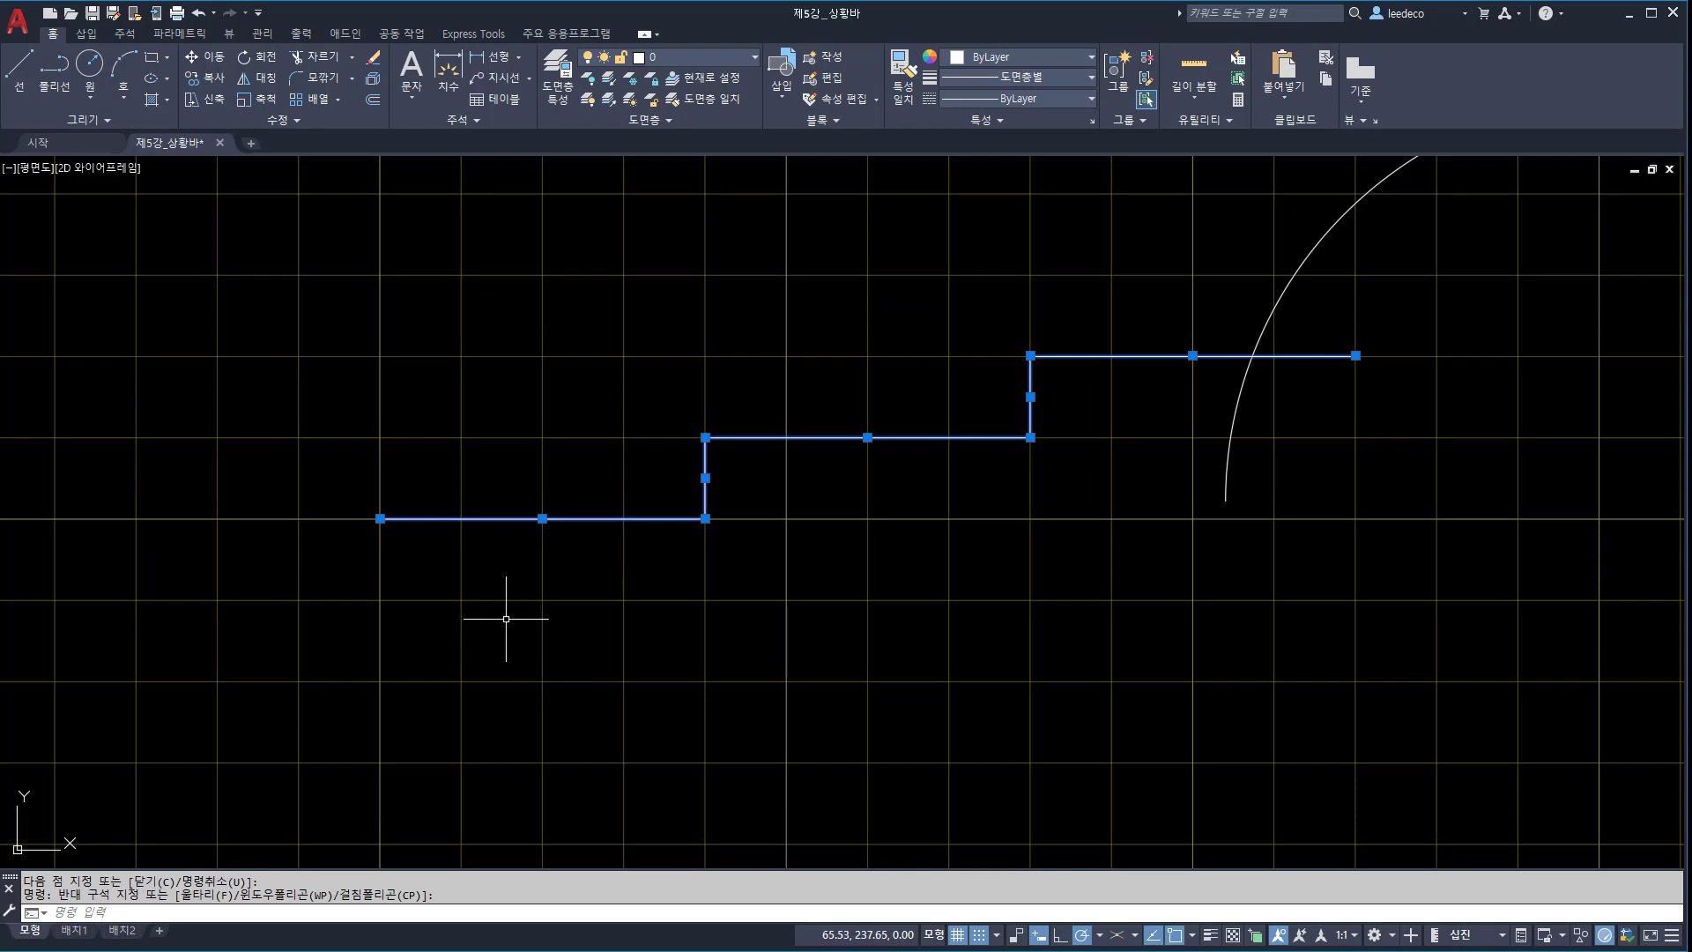
pyautogui.write('e')
pyautogui.press('Return')
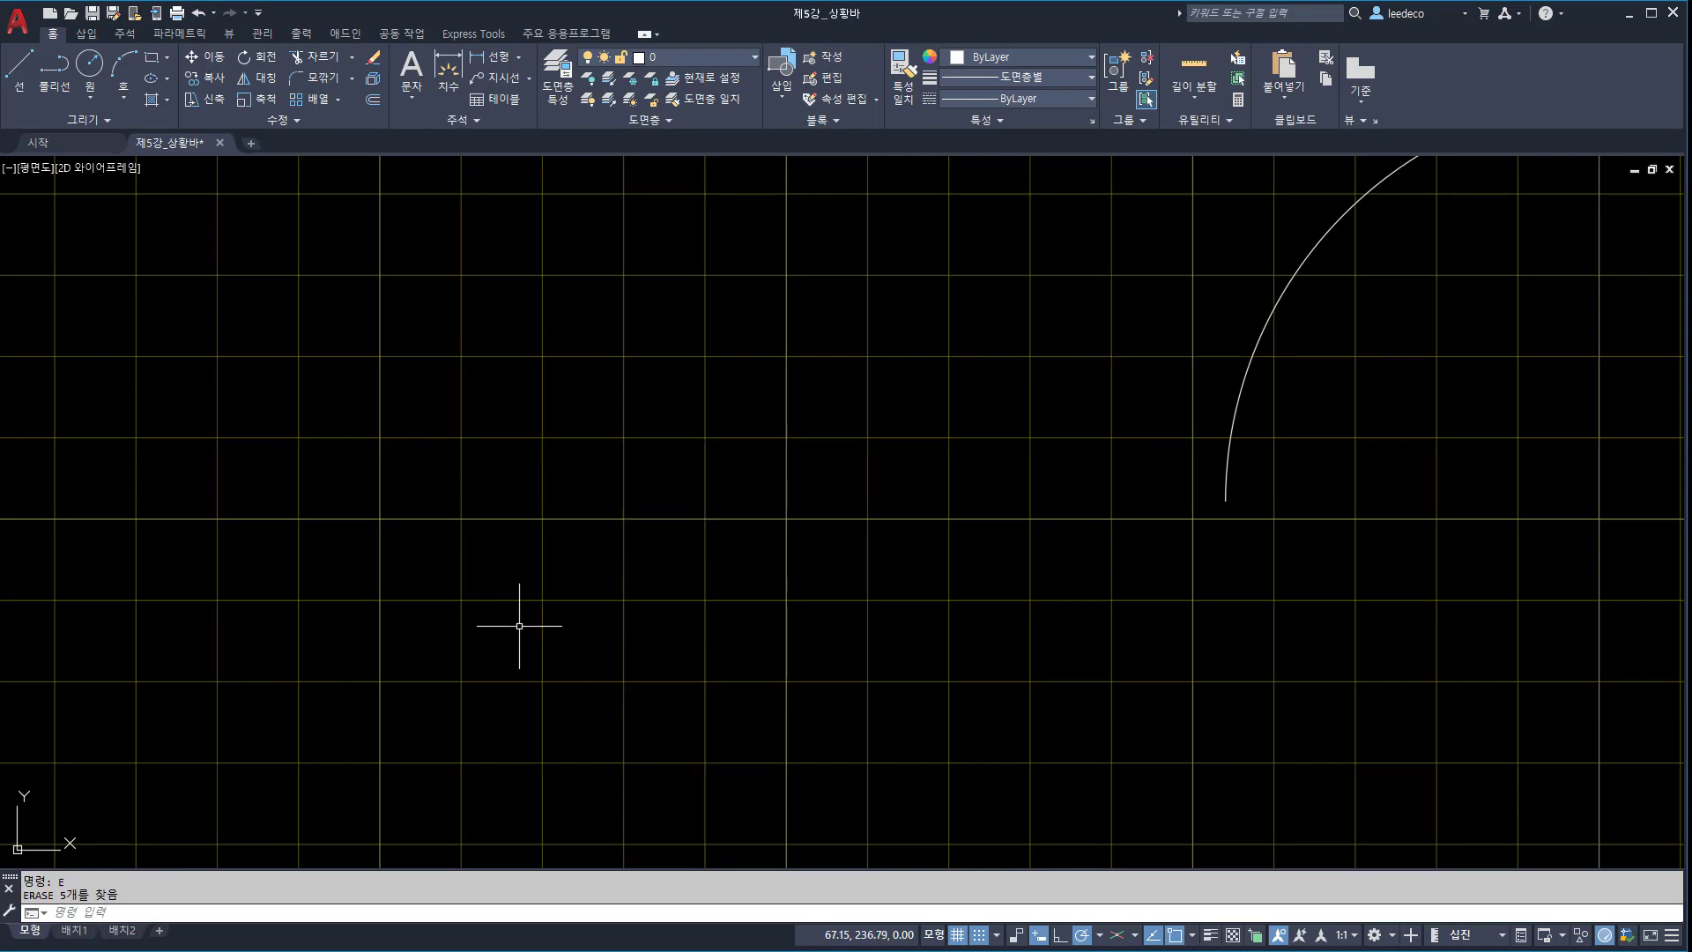
# Step: Turn off the grid and snap mode, and zoom to the drawing extents
pyautogui.press('F7')
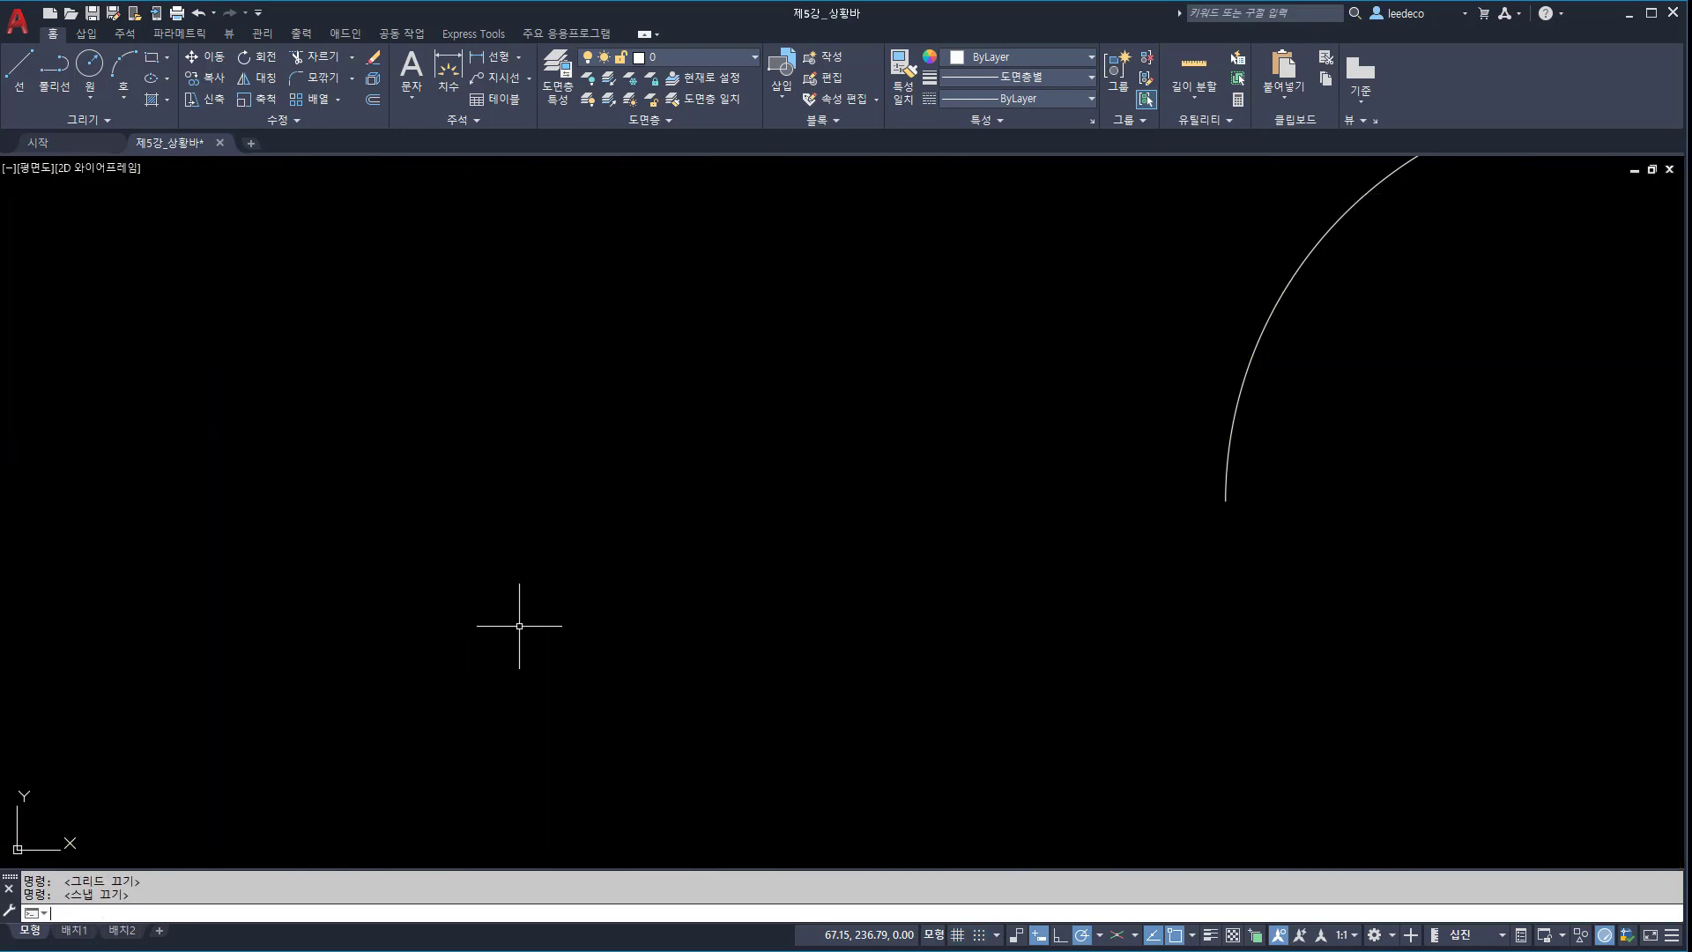
pyautogui.write('z')
pyautogui.press('Return')
pyautogui.write('e')
pyautogui.press('Return')
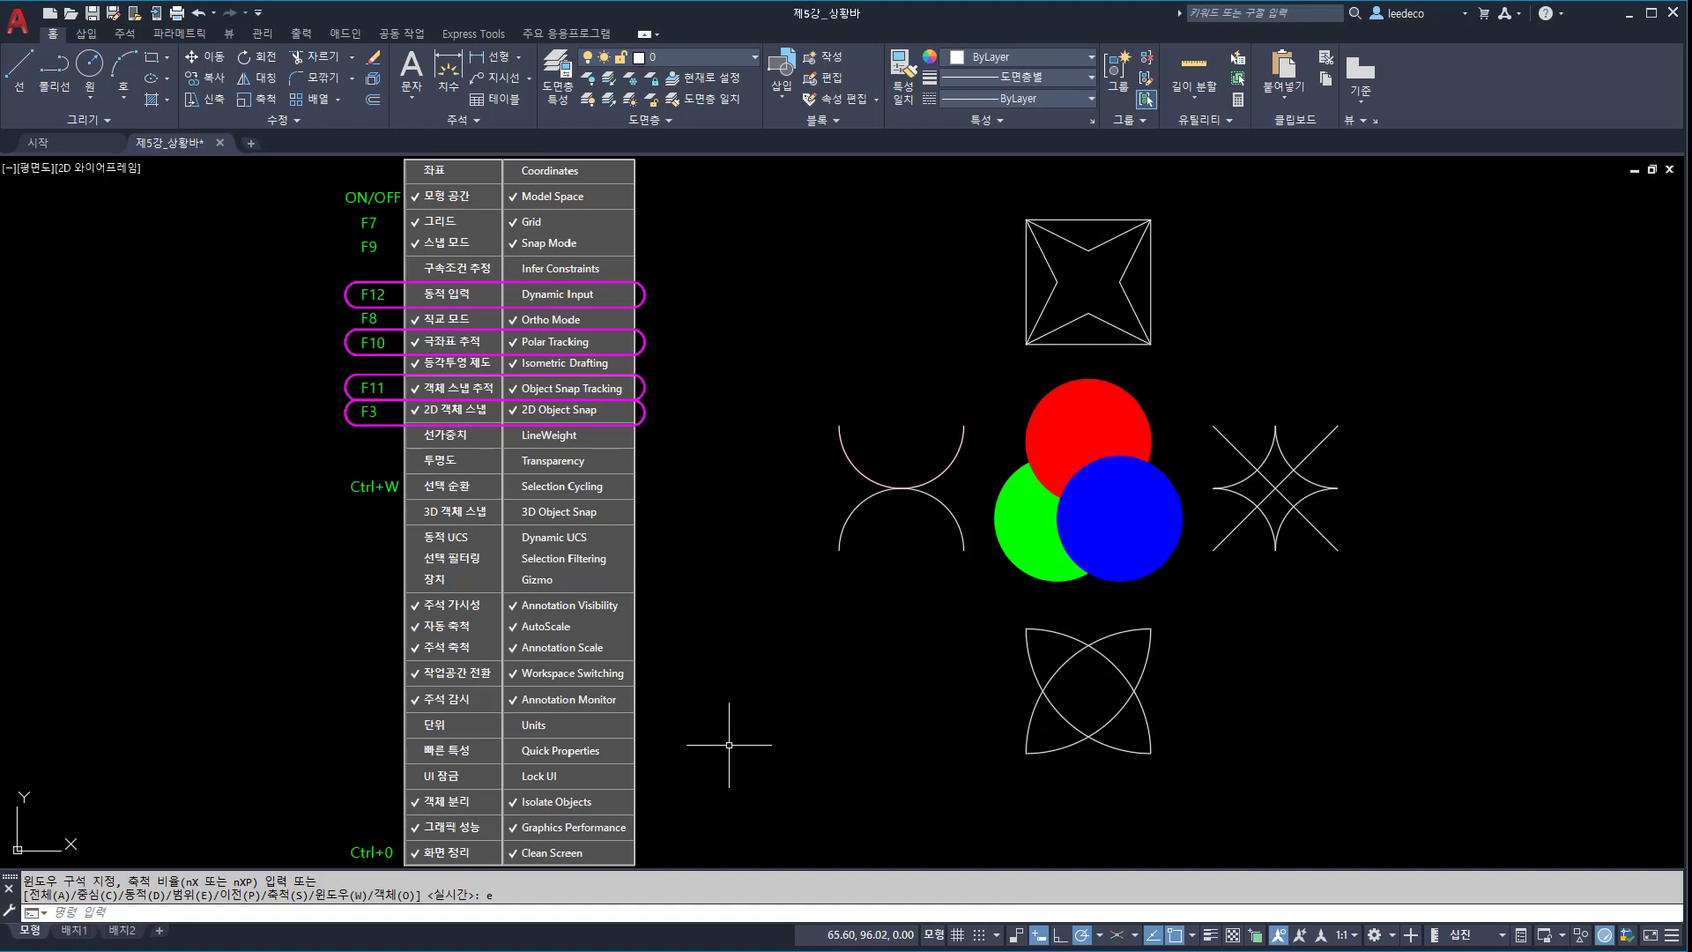
# Step: Draw a rectangle in the empty area below the pair of touching arcs, beside the table
pyautogui.write('rec')
pyautogui.press('Return')
pyautogui.click(697, 785)
pyautogui.click(850, 671)
# Step: Convert the rectangle's right edge into an outward-bulging arc
pyautogui.click(879, 744)
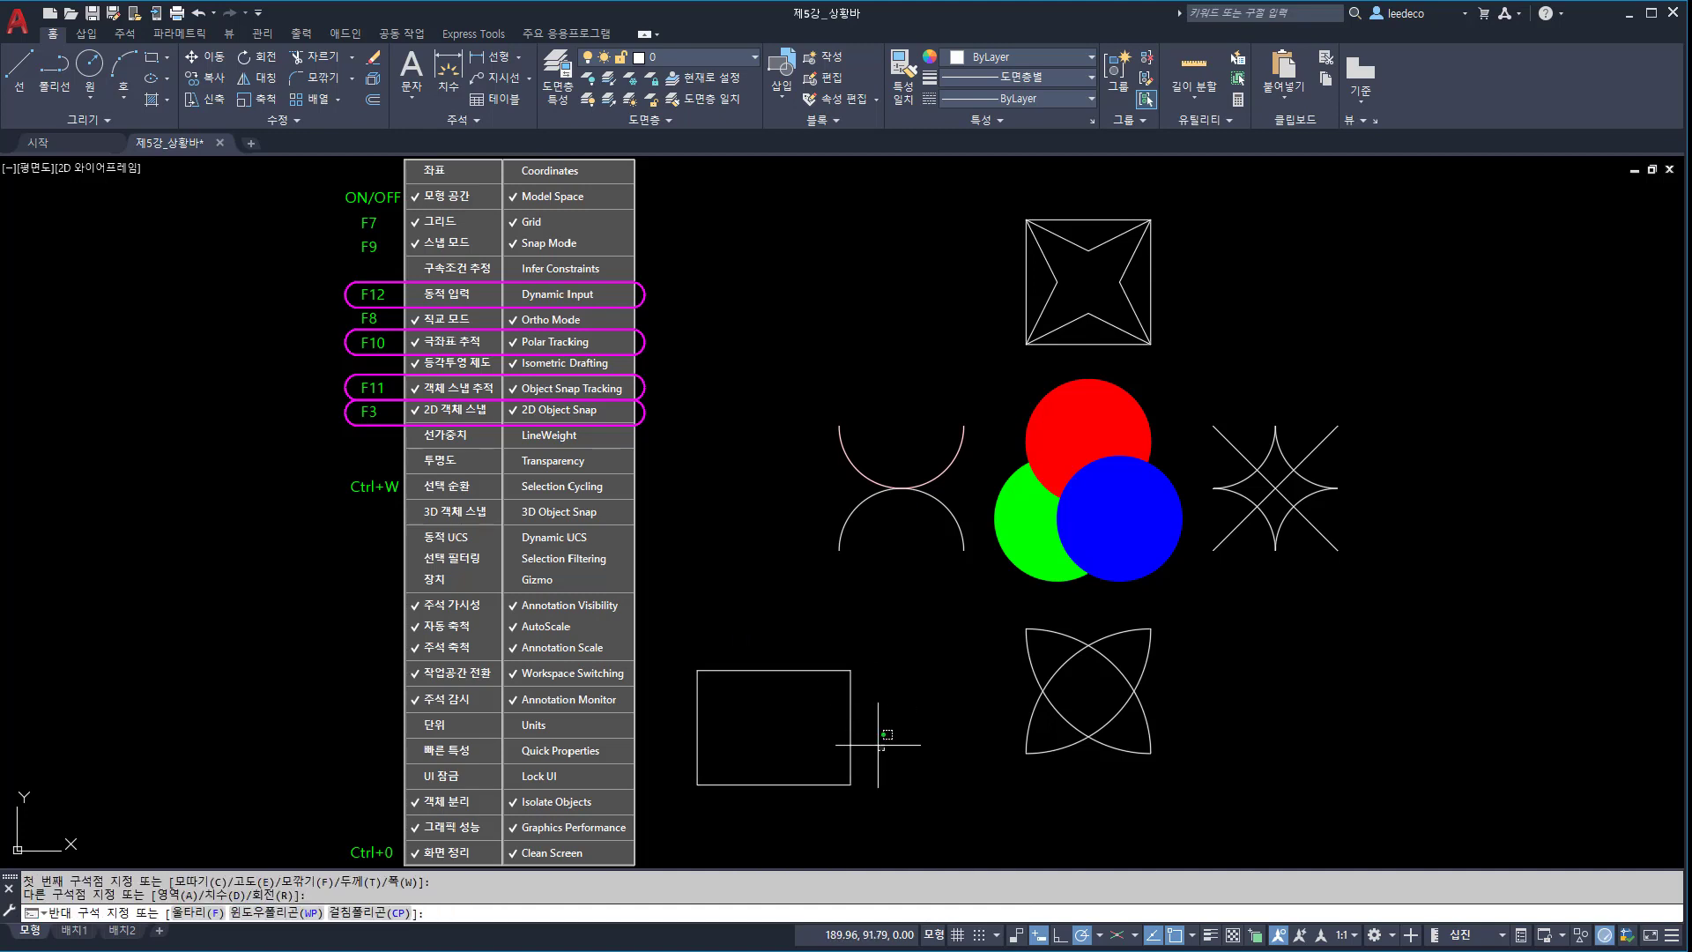
pyautogui.click(824, 691)
pyautogui.moveTo(850, 727)
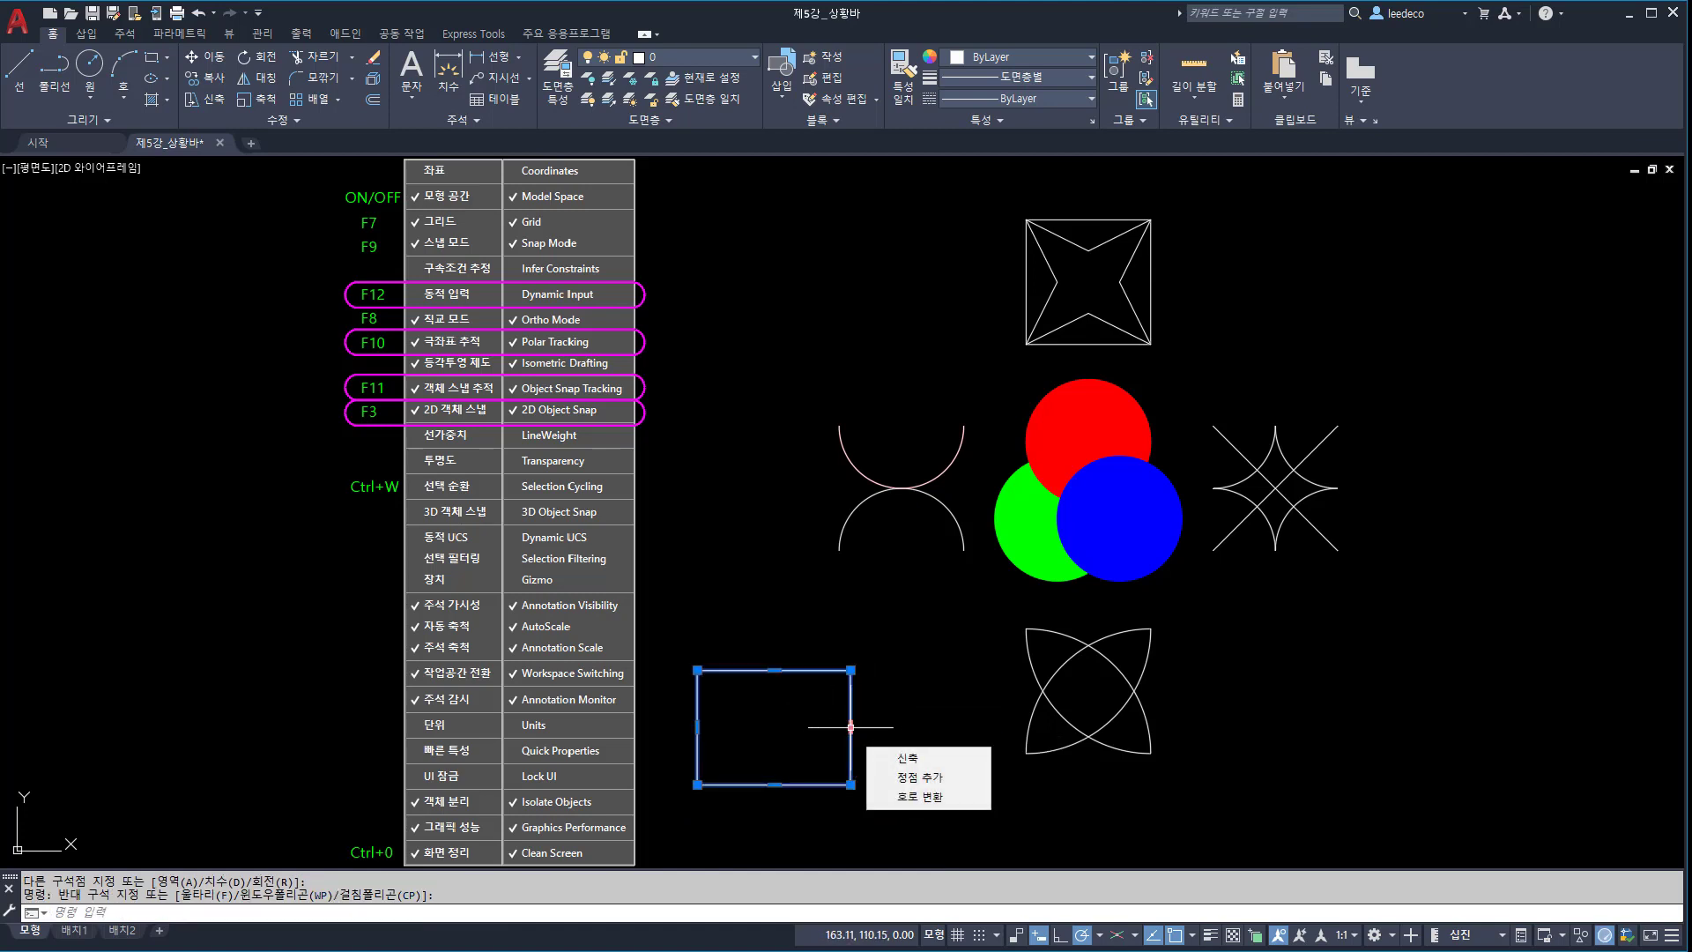
pyautogui.click(921, 796)
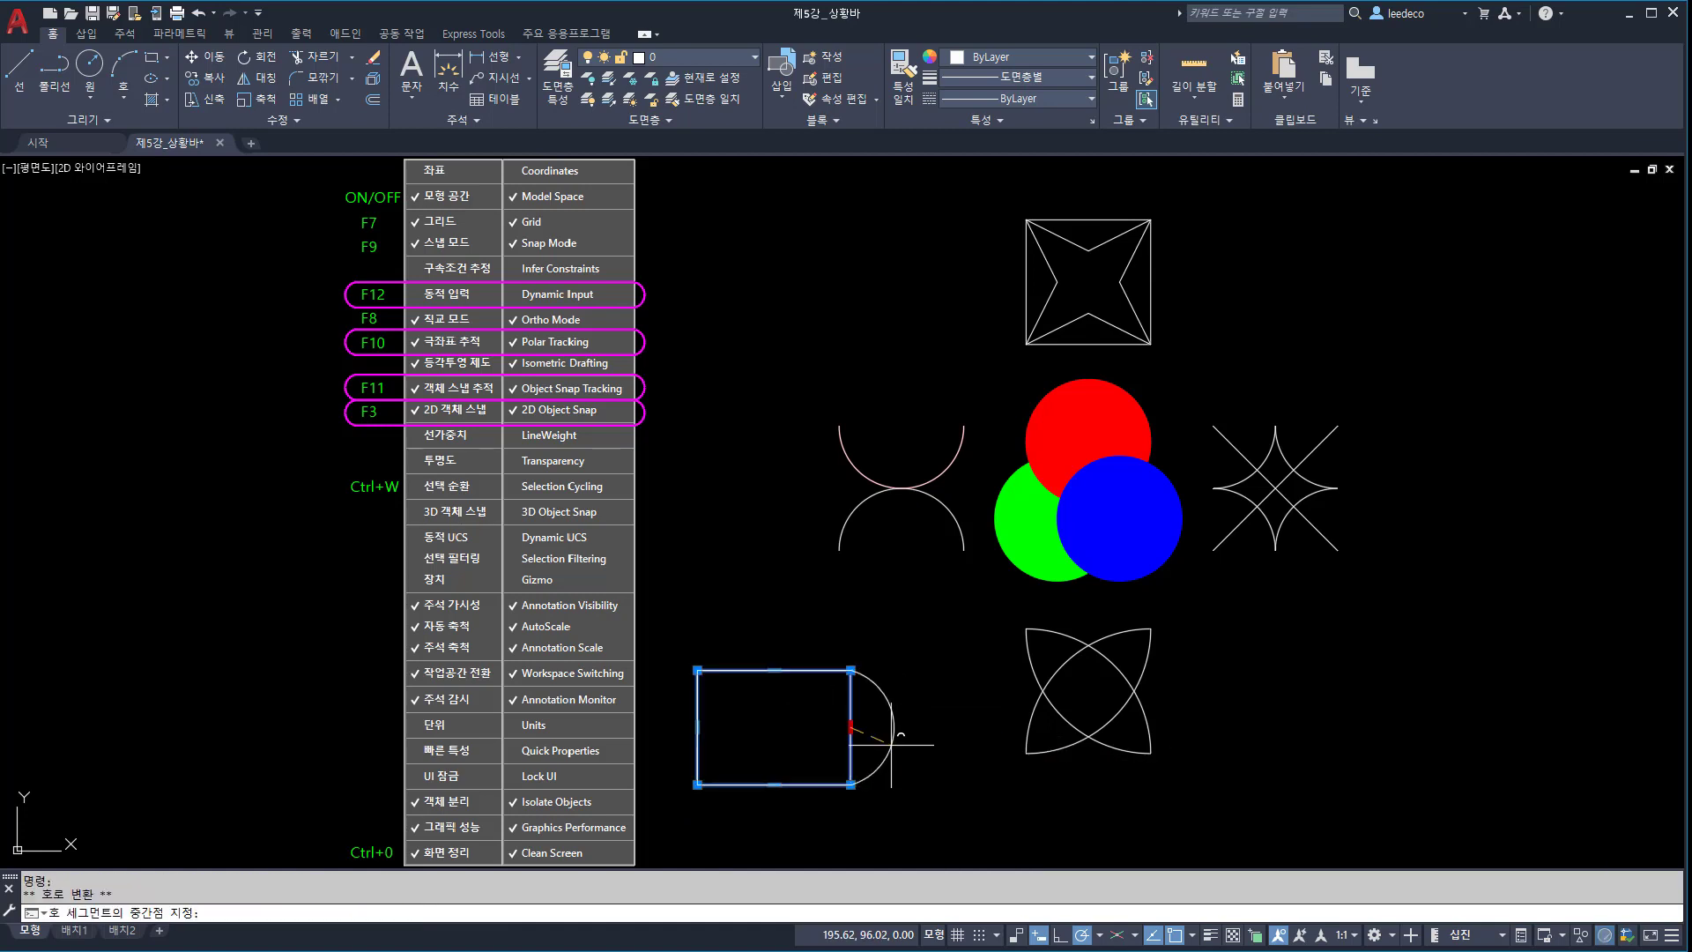
pyautogui.click(893, 728)
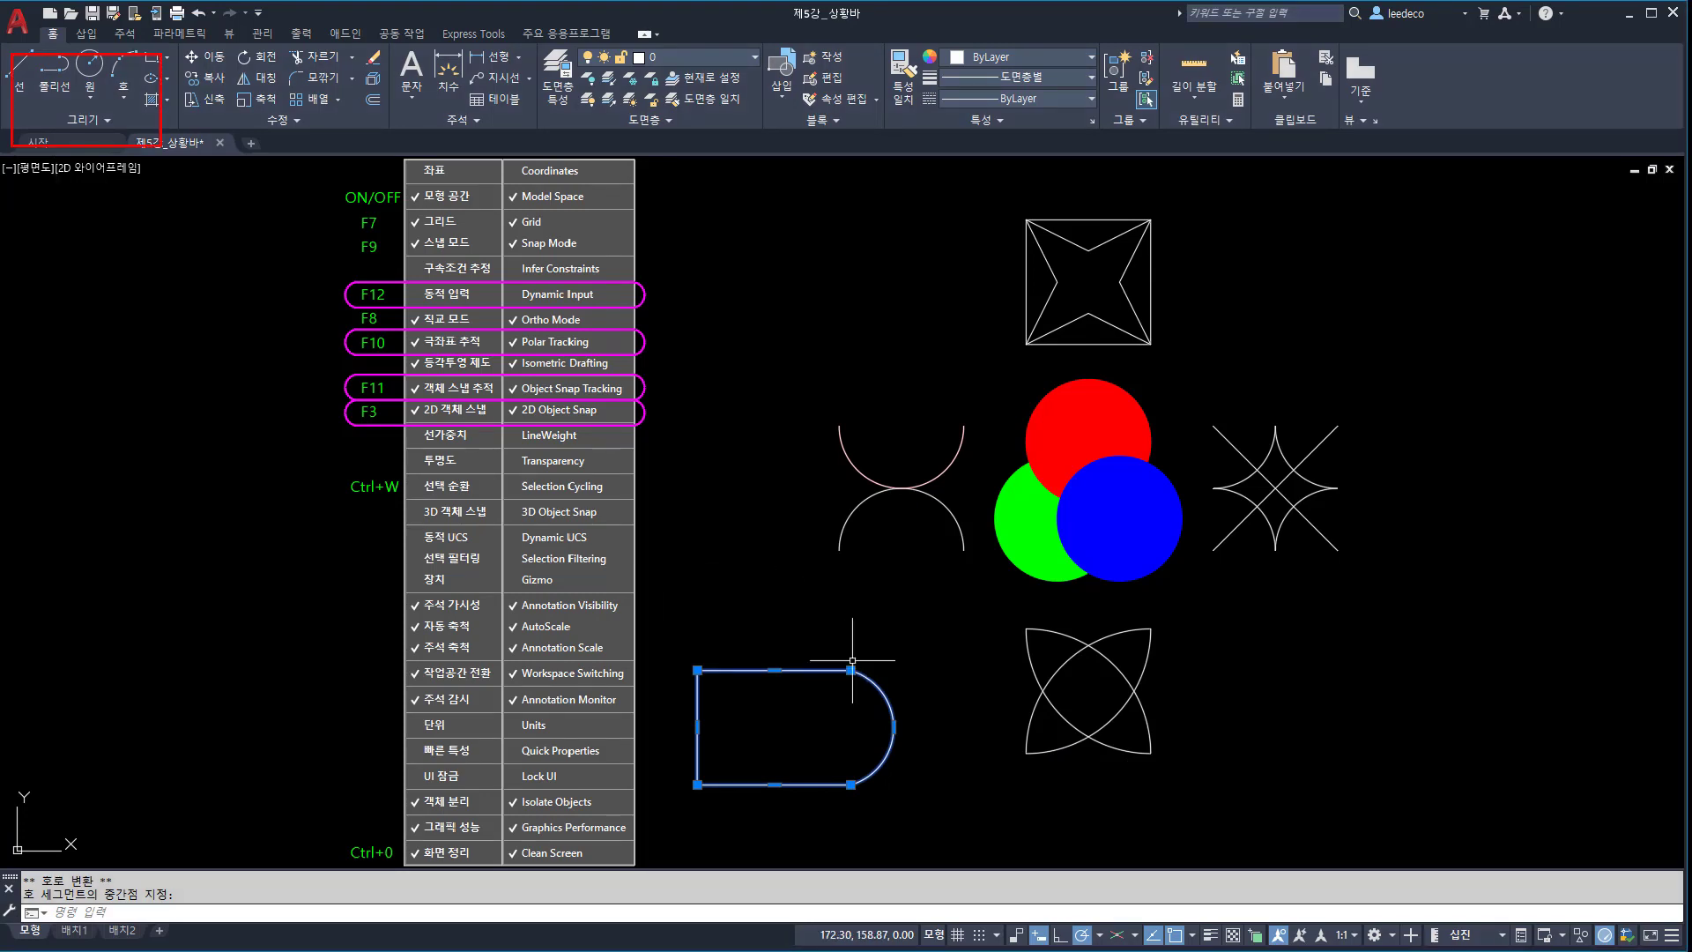
# Step: Stretch the shape's upper-left vertex straight up and its lower-right vertex down and outward, leaving it deselected
pyautogui.click(697, 670)
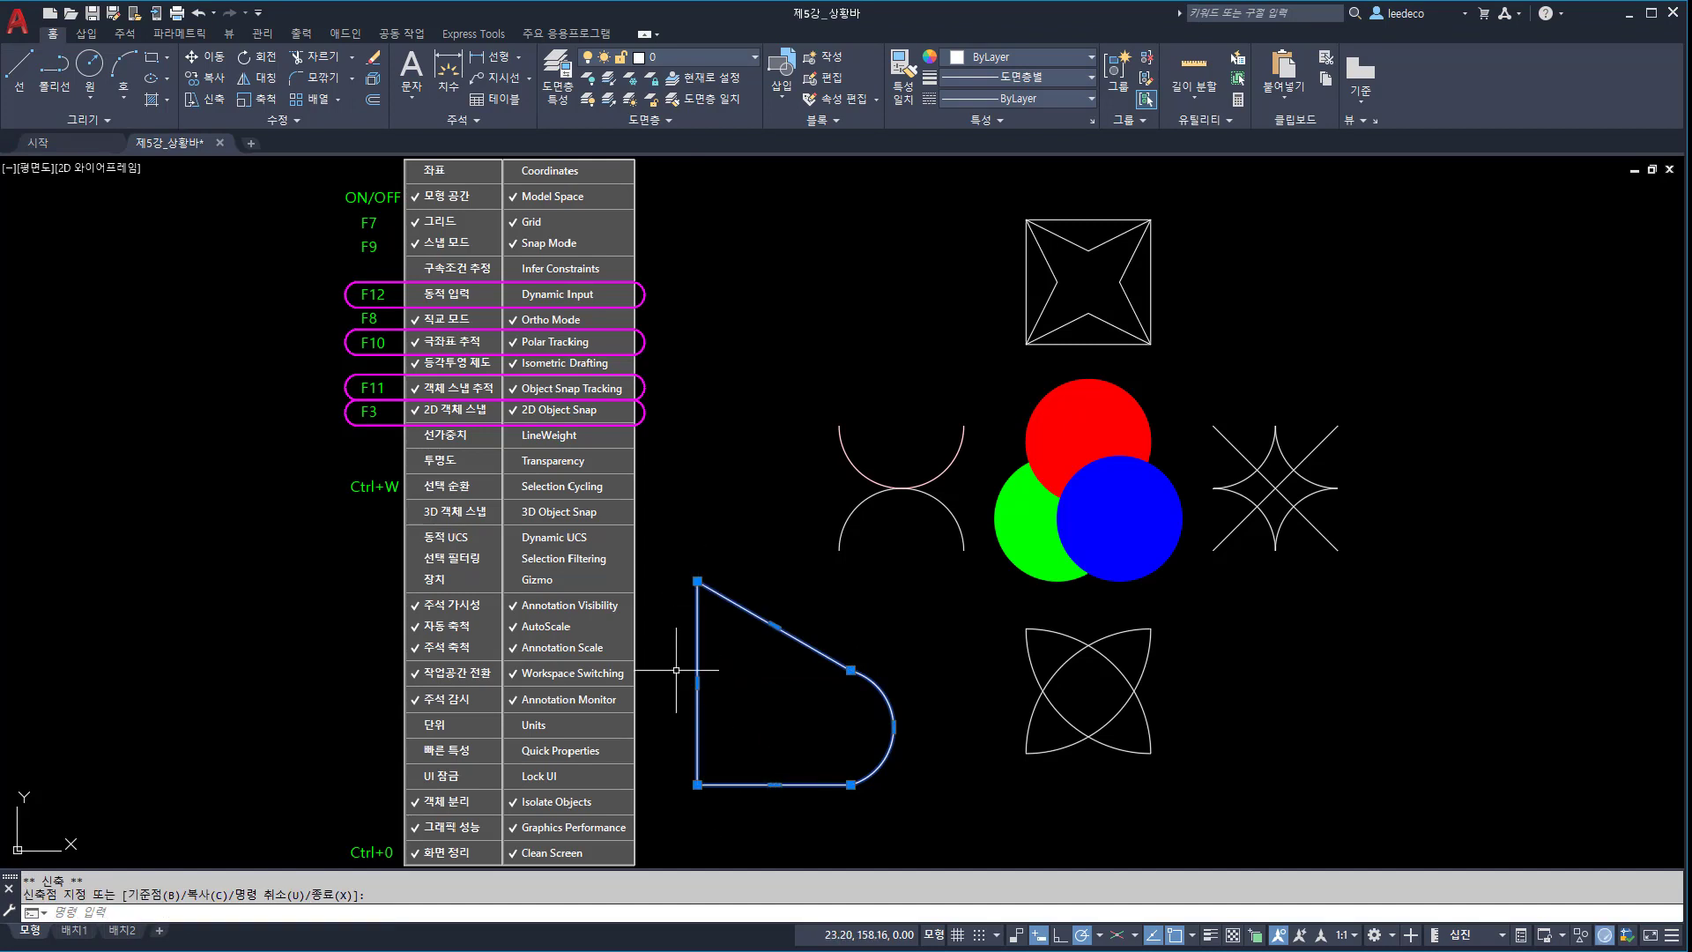
pyautogui.click(850, 784)
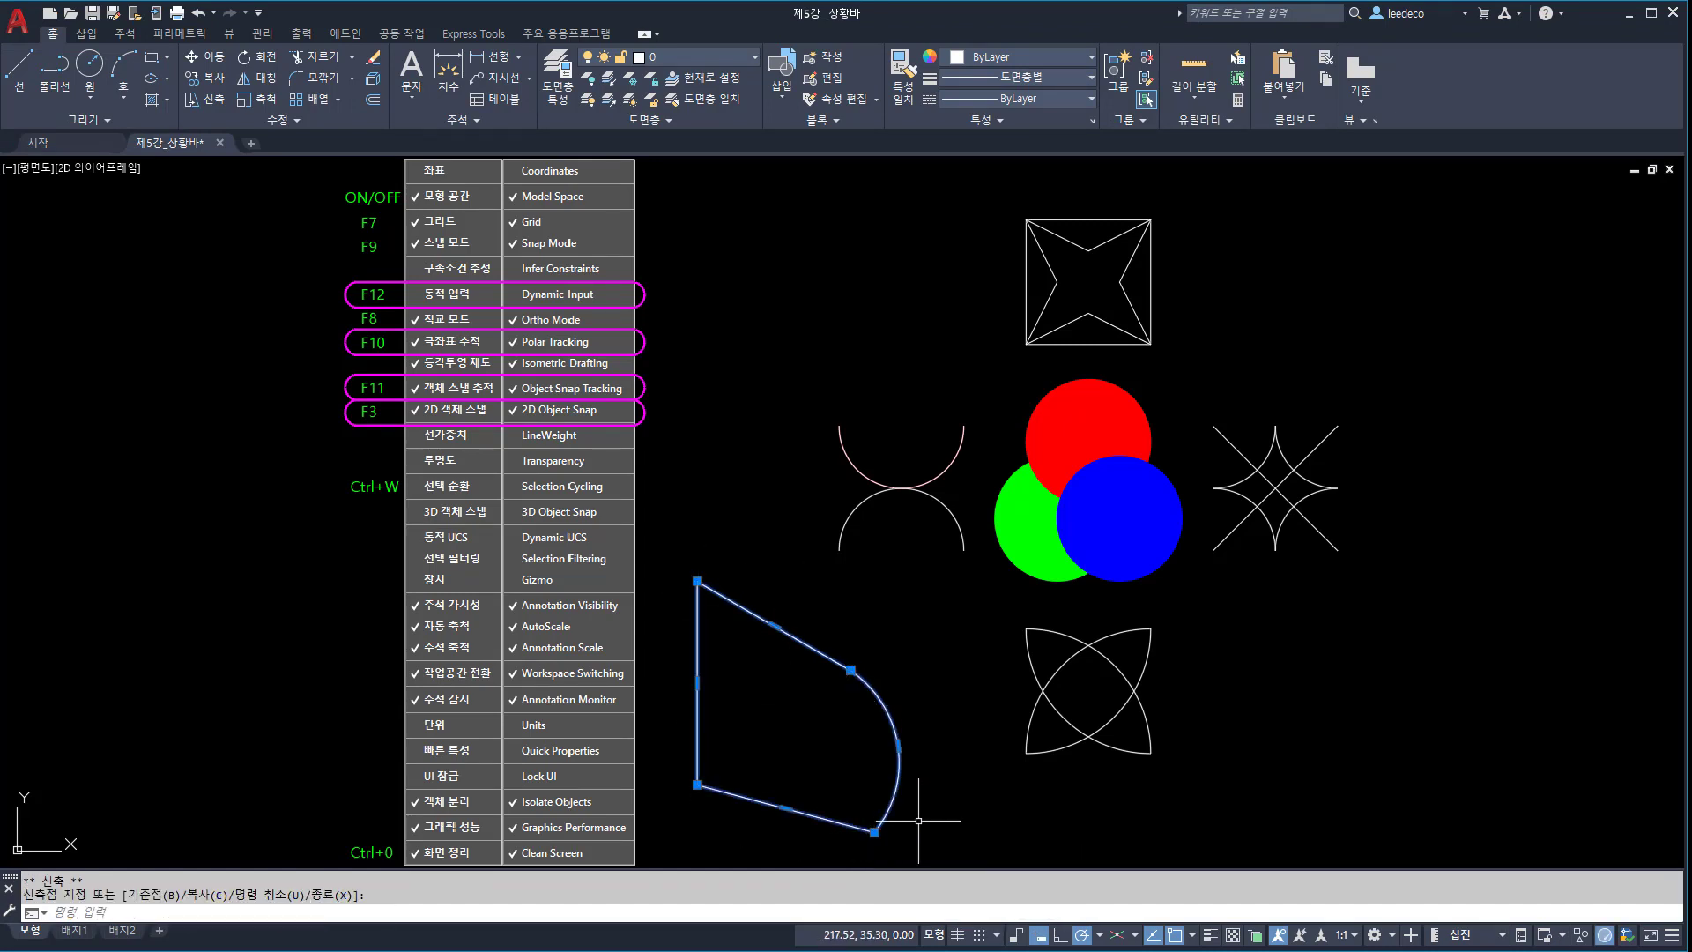
pyautogui.press('Escape')
pyautogui.press('Escape')
pyautogui.click(1024, 837)
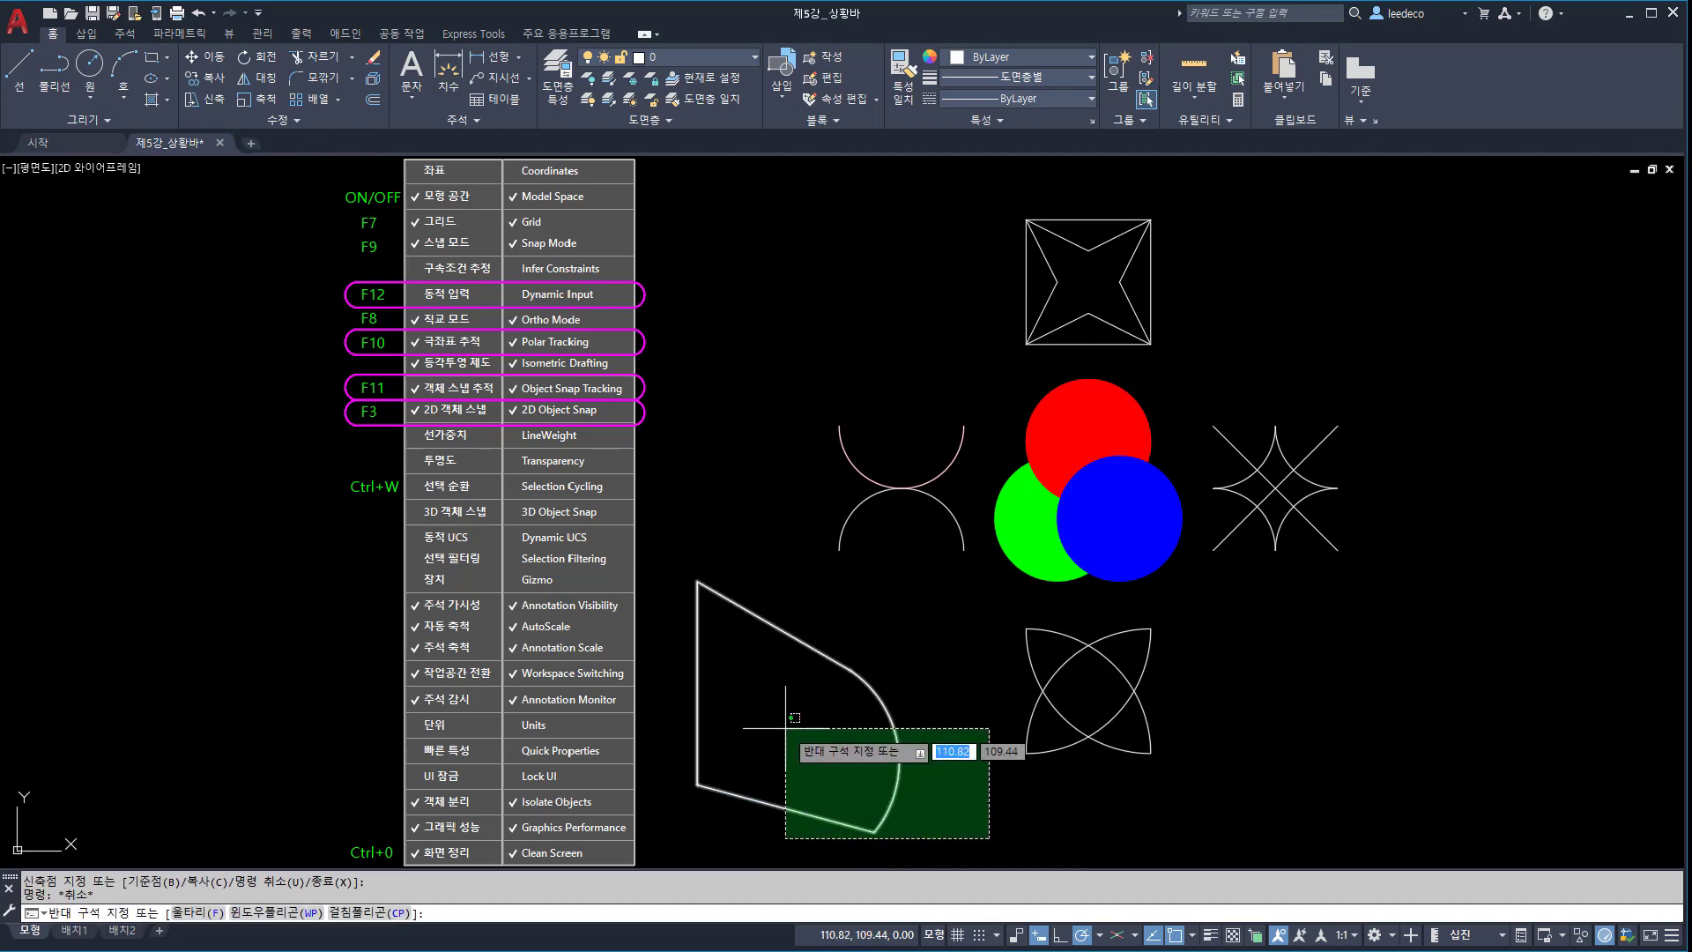
pyautogui.click(784, 723)
pyautogui.press('Escape')
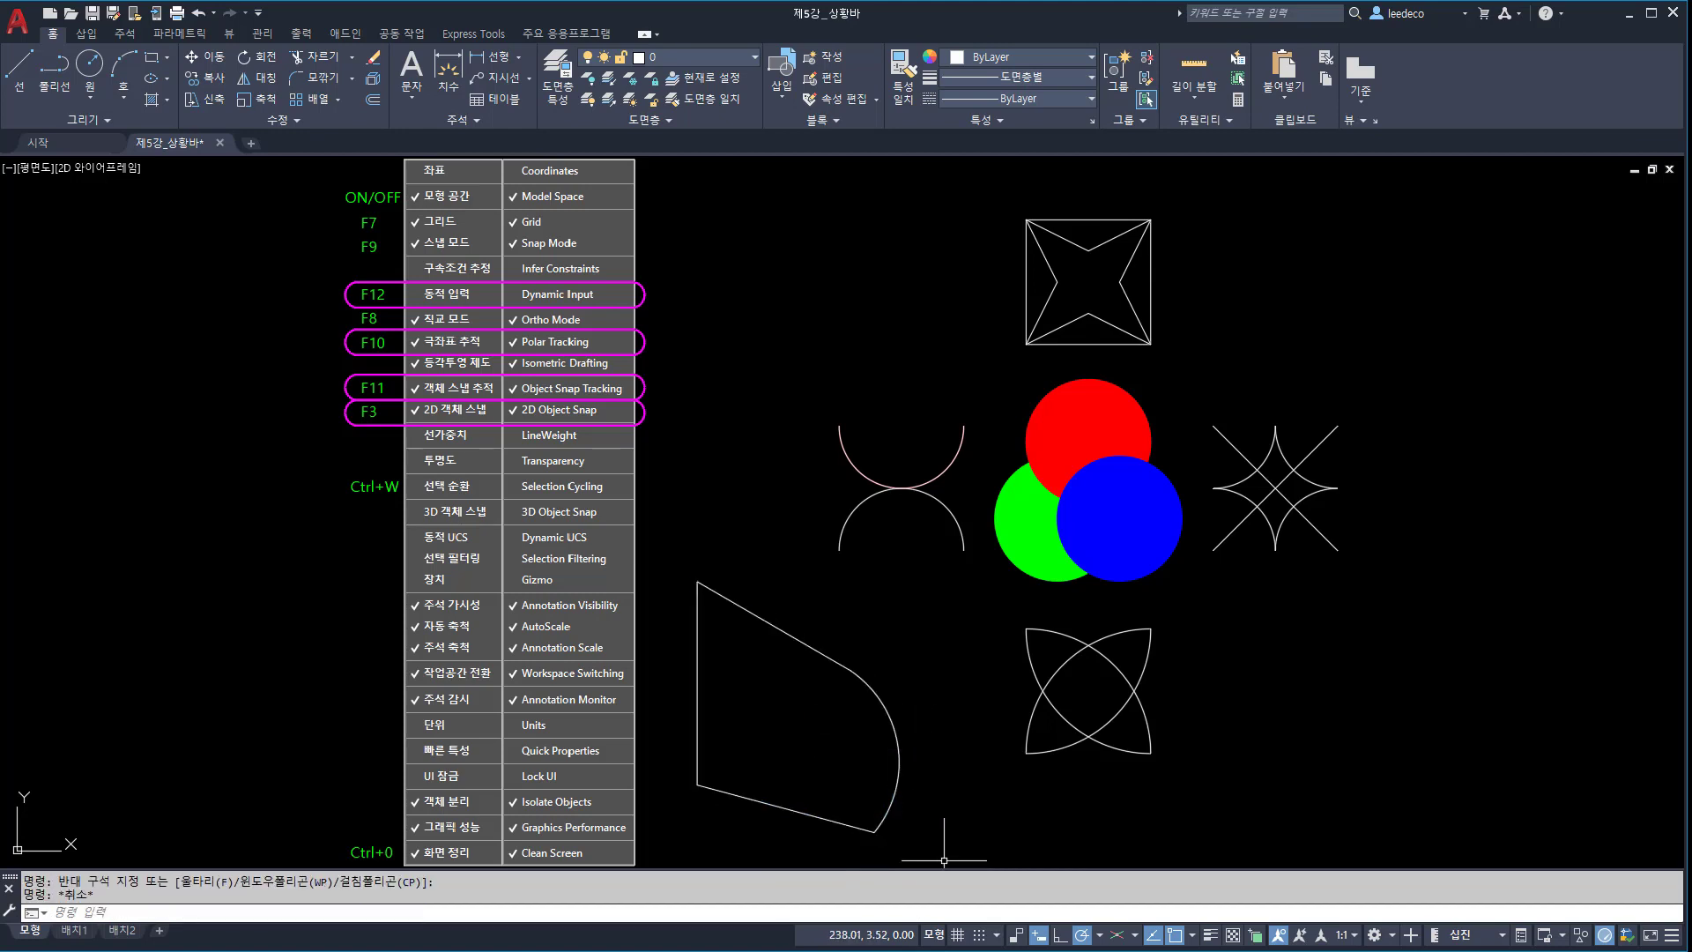
# Step: Turn on Infer Constraints and draw a rectangle about 121 by 121 units in the empty area above the touching arcs
pyautogui.click(1016, 932)
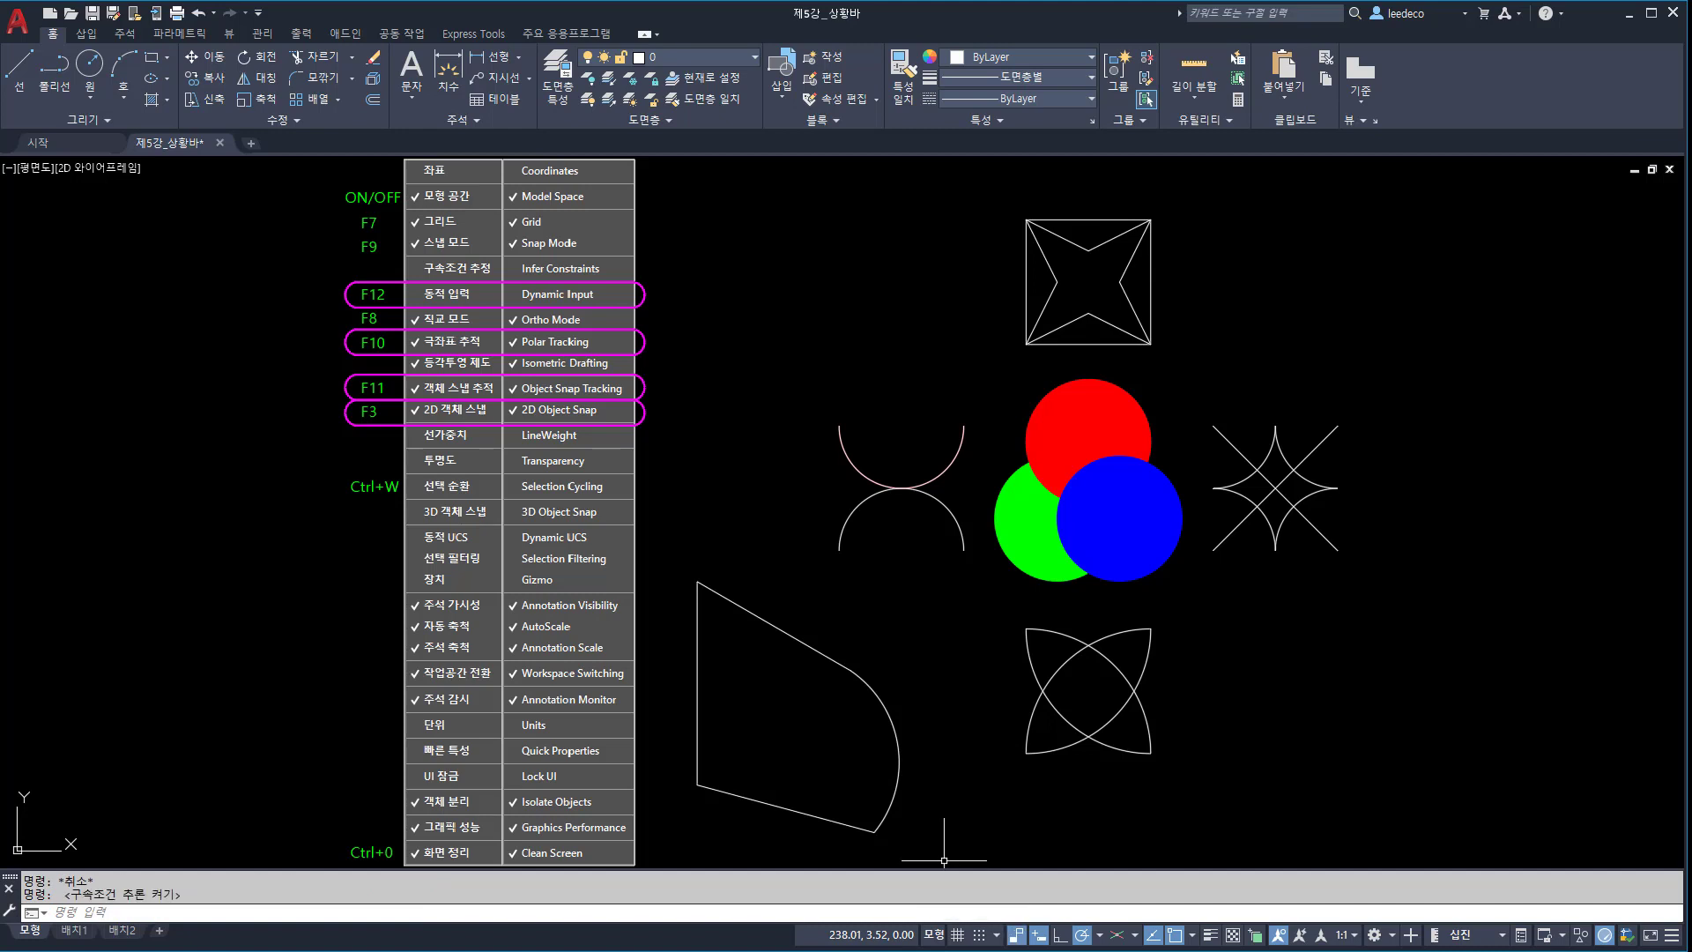
pyautogui.write('rec')
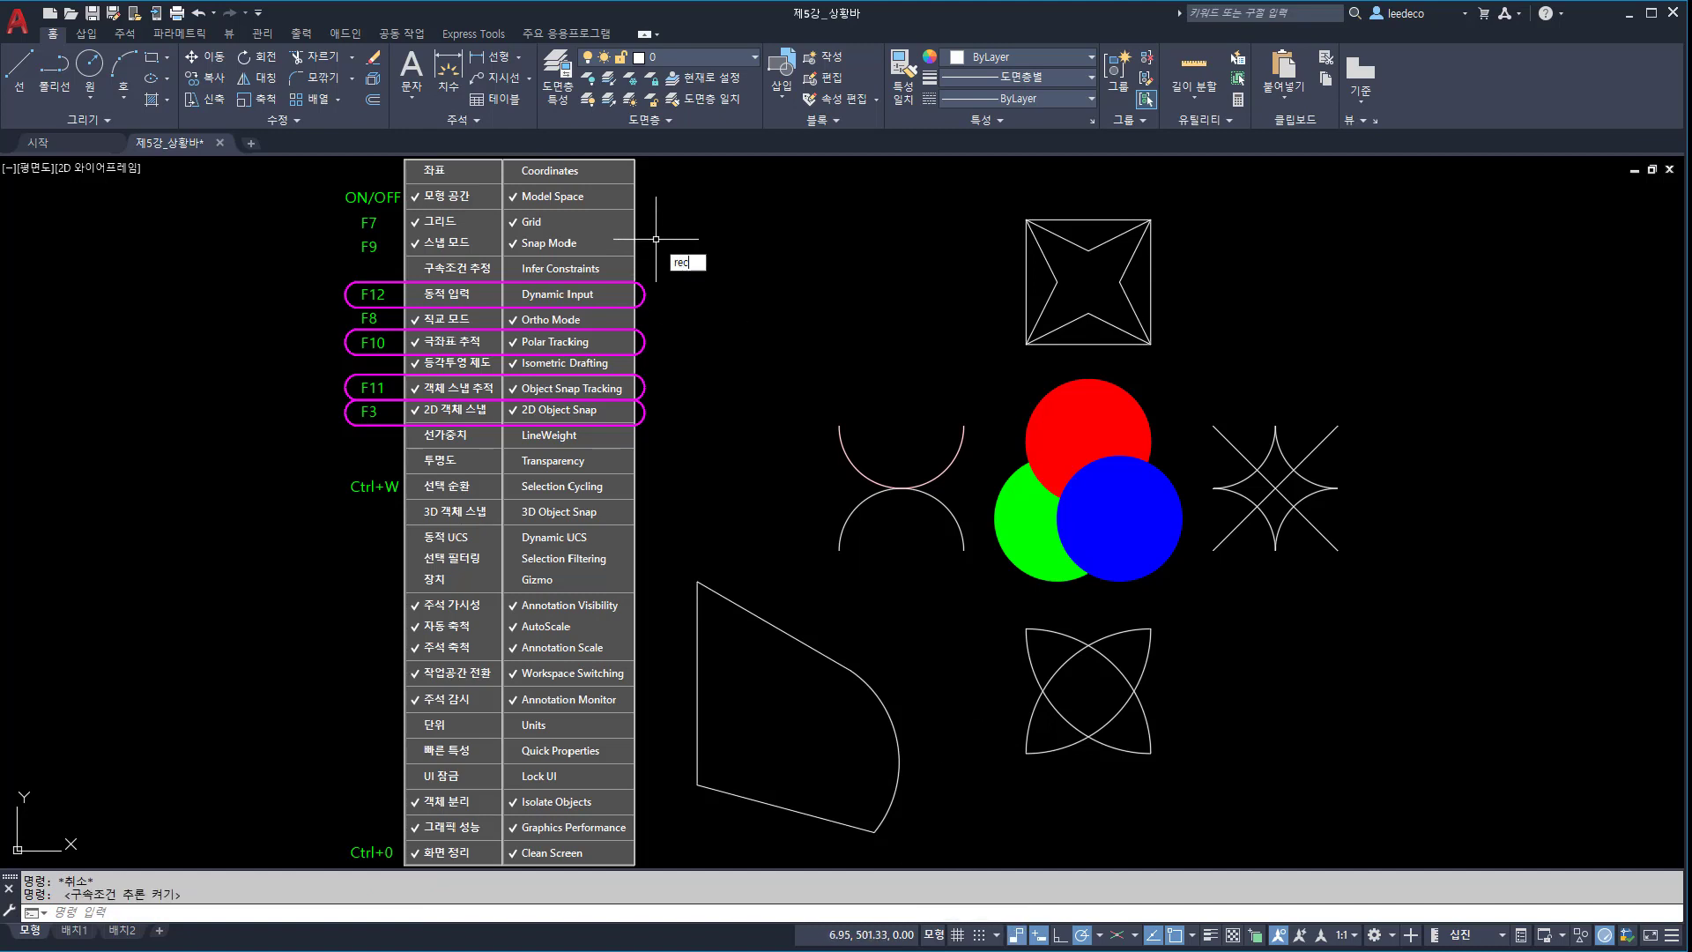
pyautogui.press('Return')
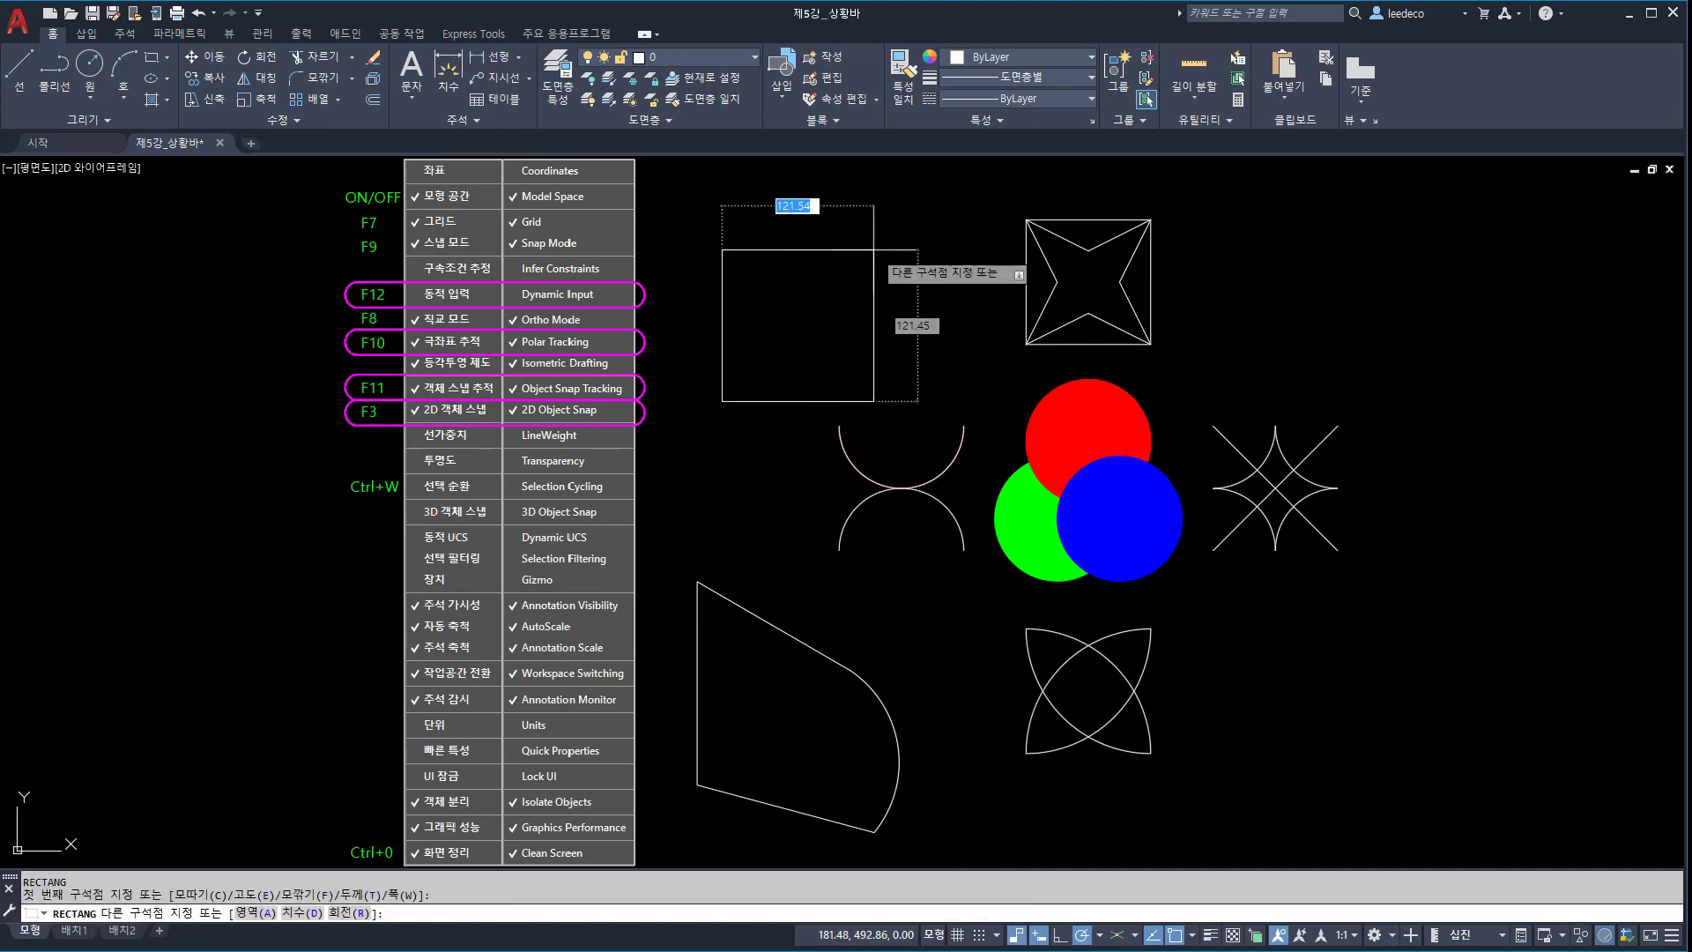
pyautogui.click(873, 251)
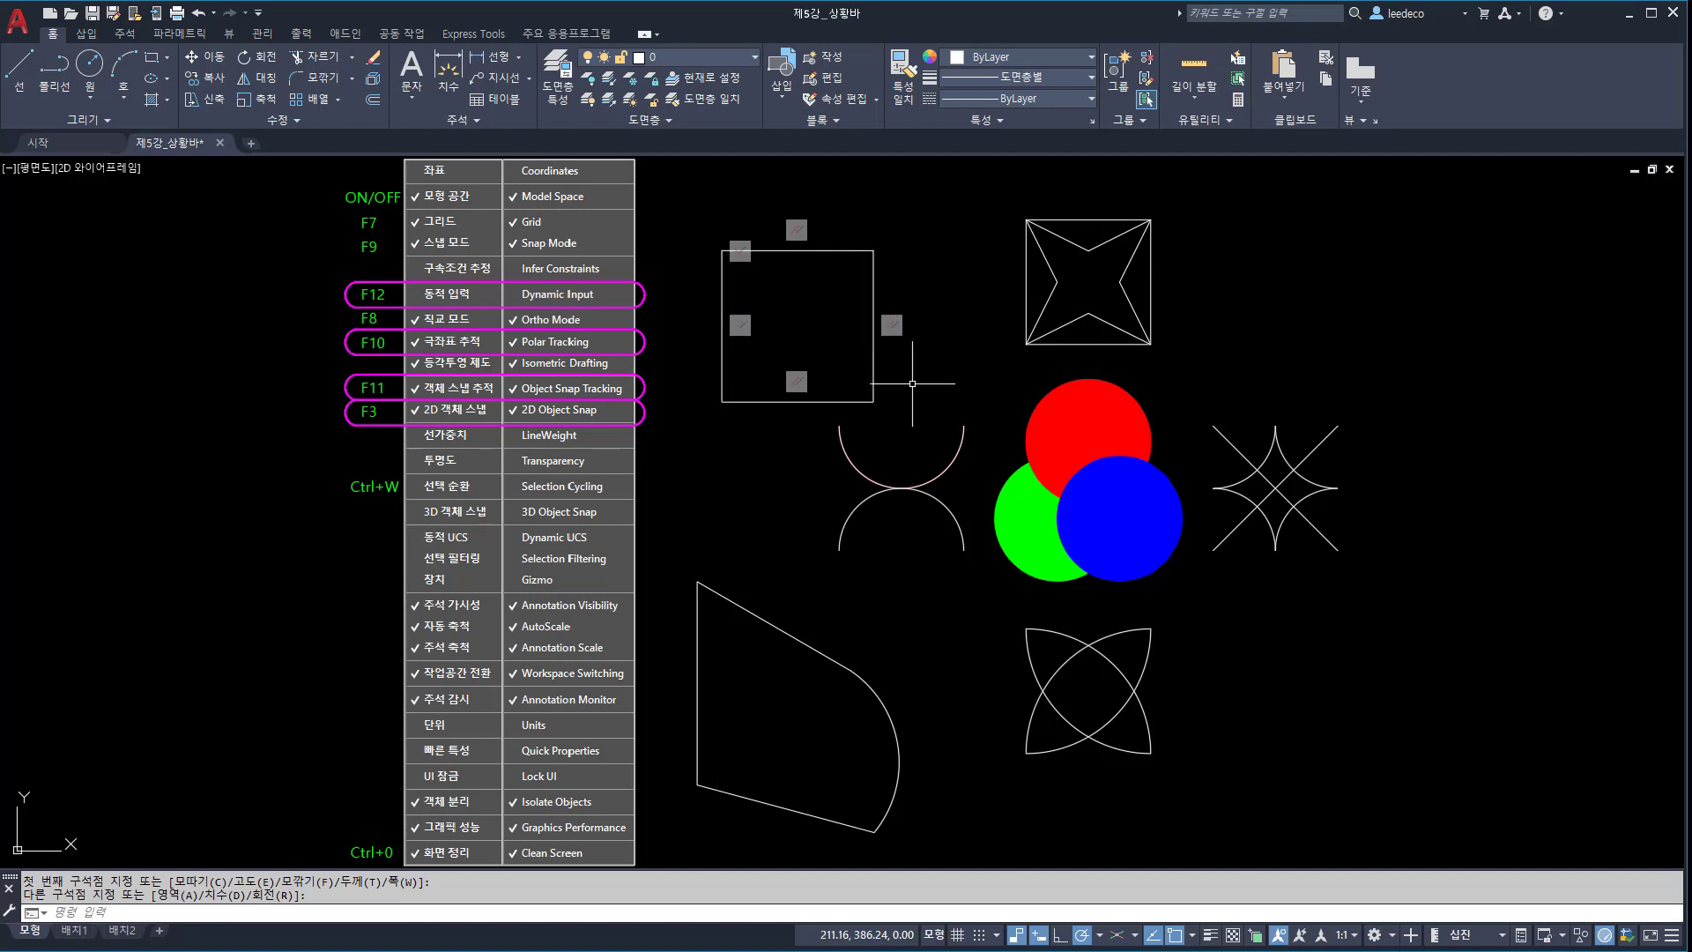
# Step: Select the constrained rectangle and stretch its upper-right corner slightly up and outward
pyautogui.click(974, 423)
pyautogui.click(797, 308)
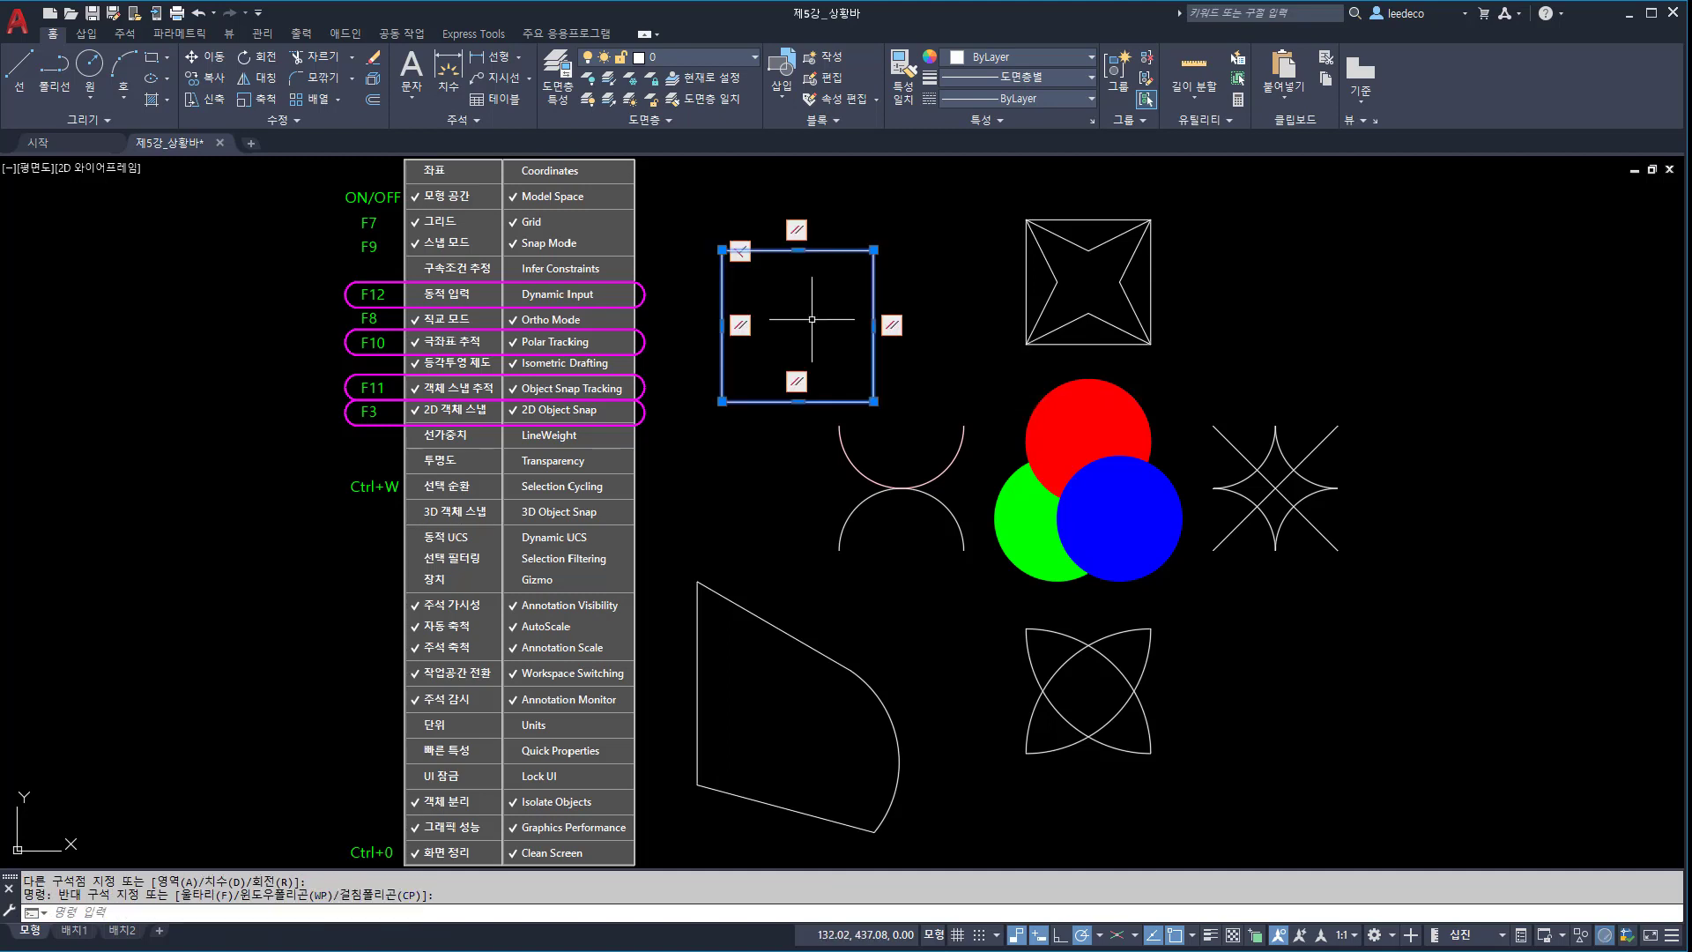
pyautogui.click(874, 251)
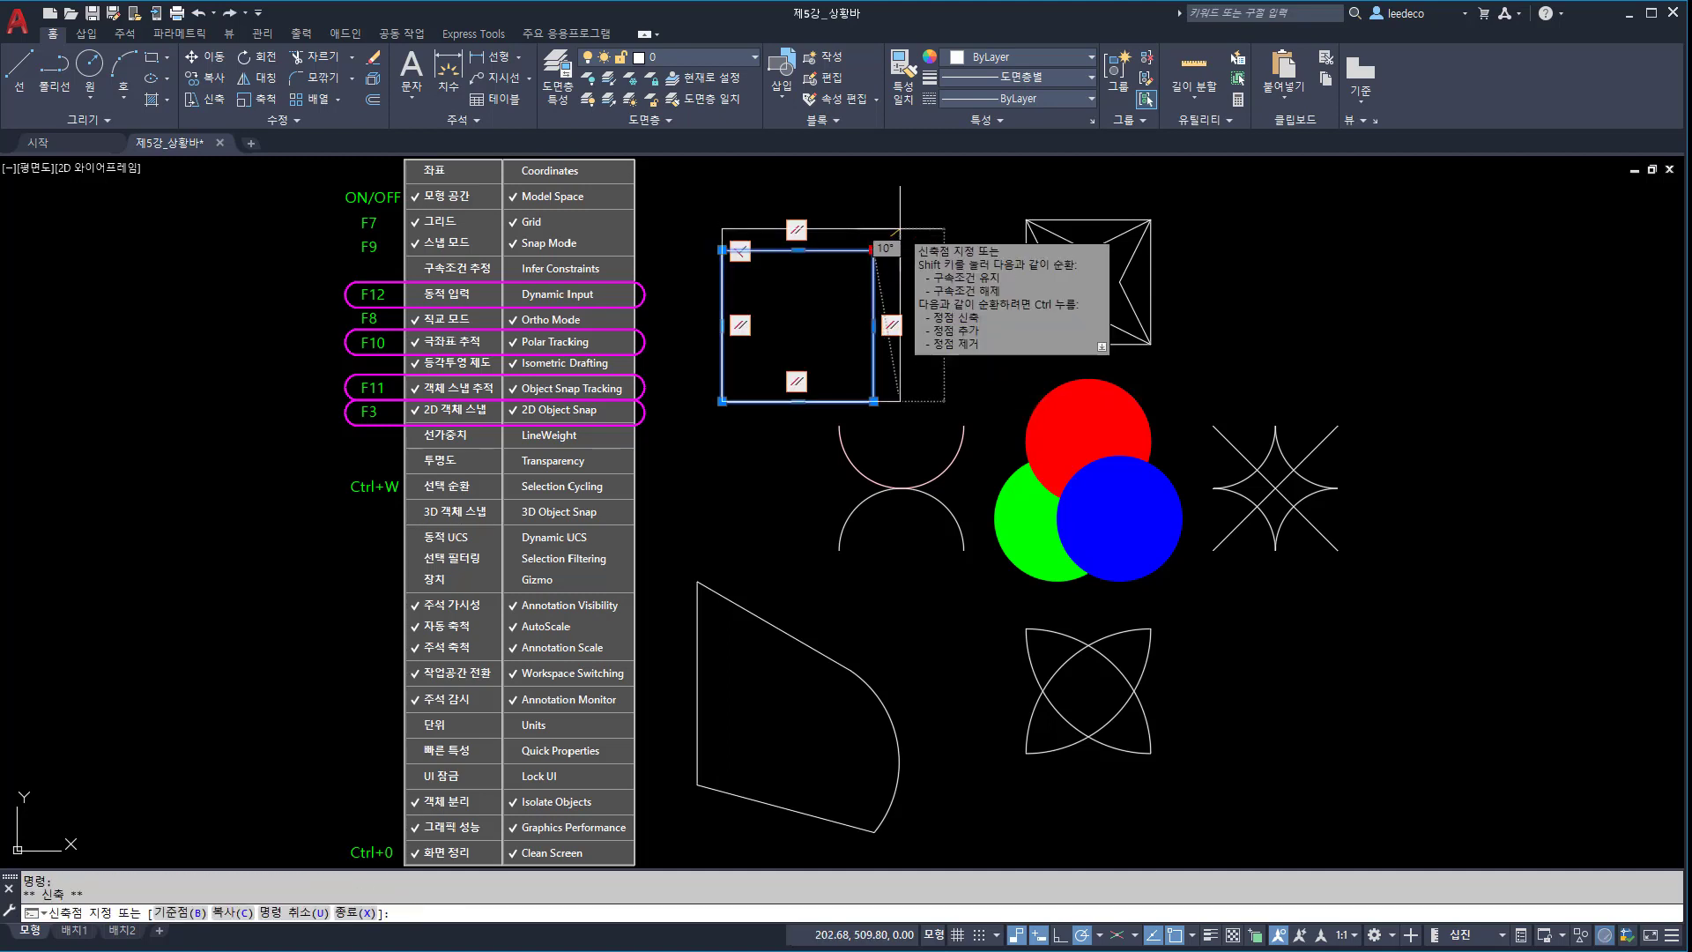
pyautogui.click(899, 229)
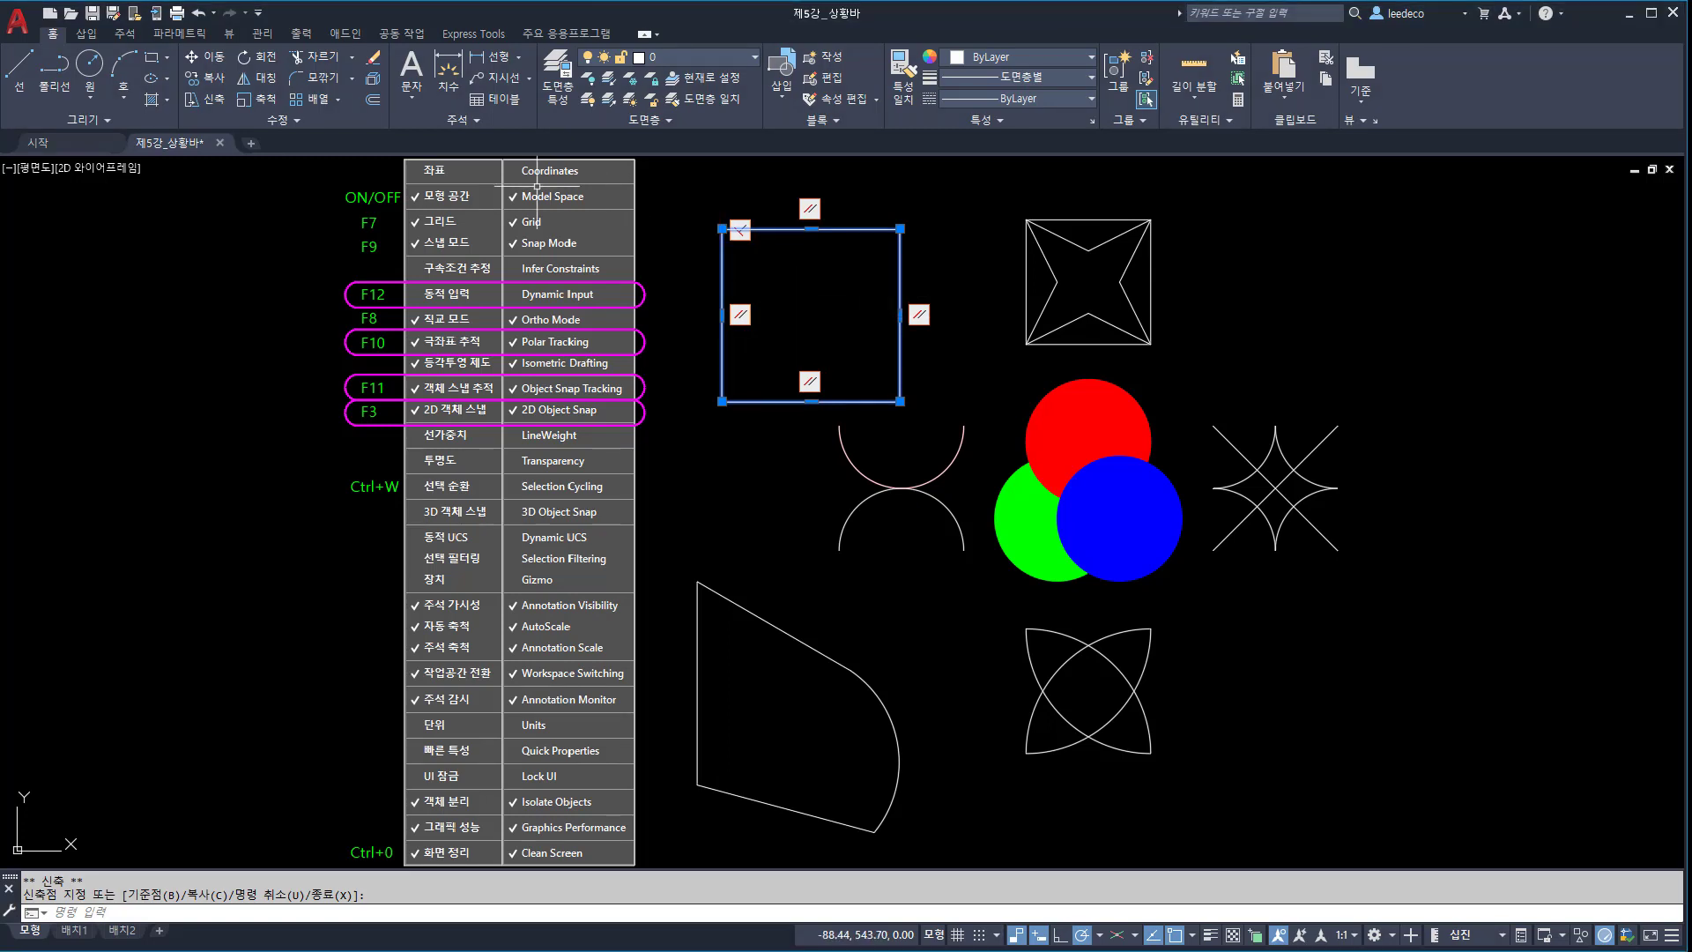
# Step: Look over the parametric constraint tools and erase the selected constrained rectangle
pyautogui.click(180, 32)
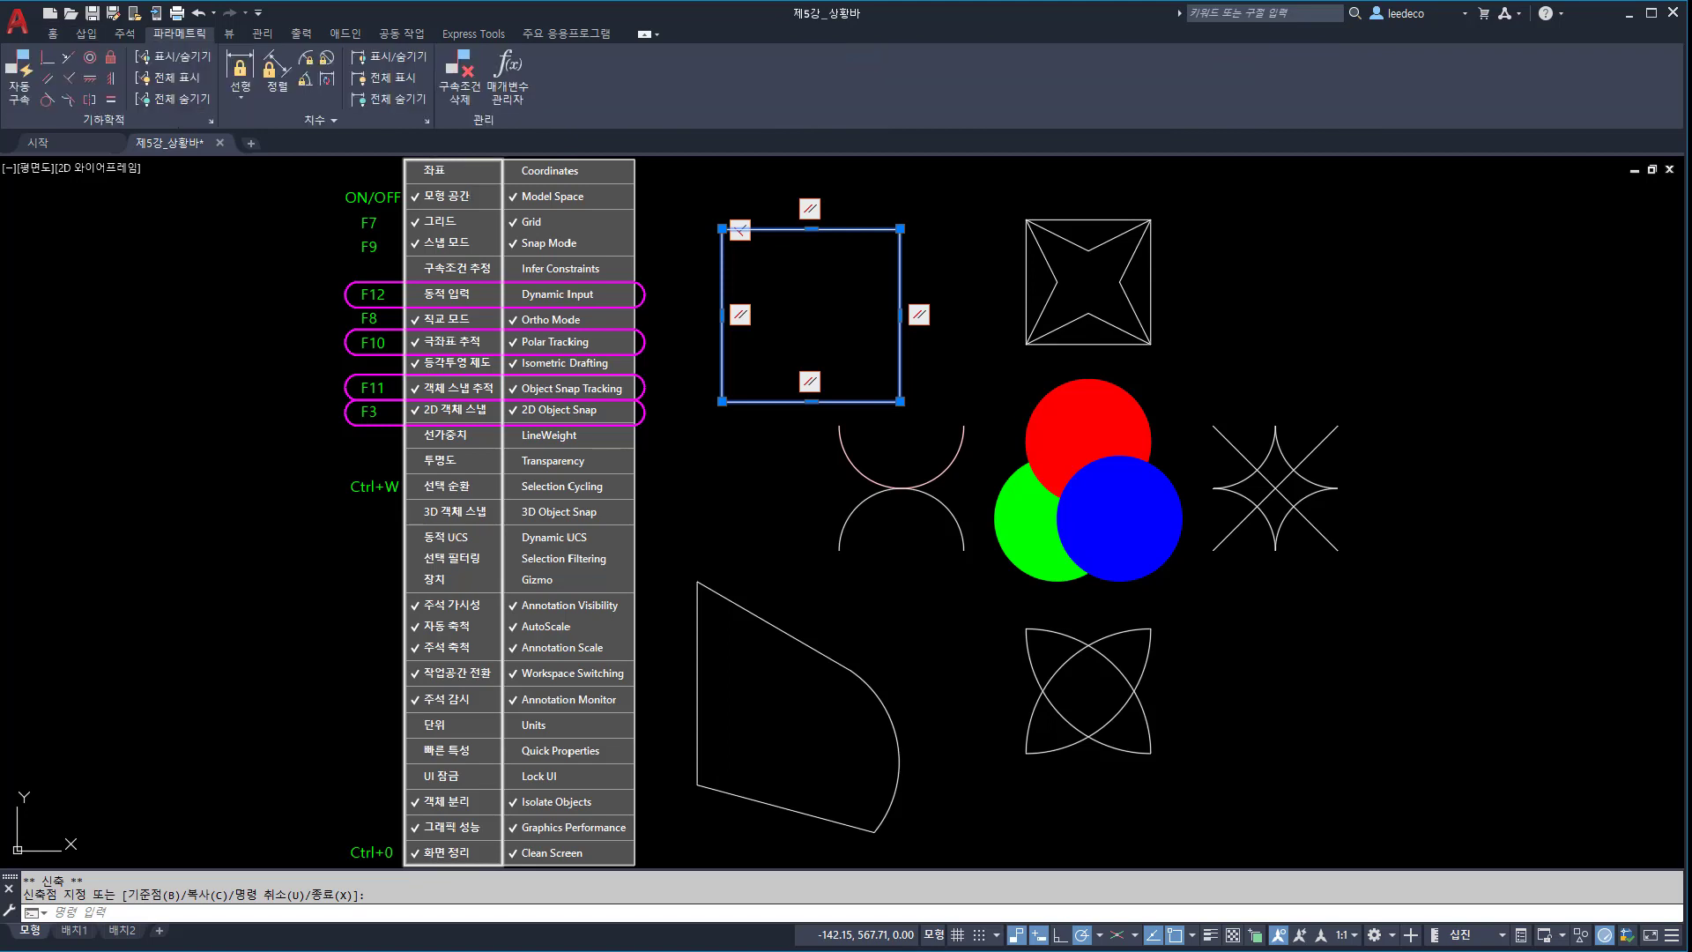
pyautogui.click(53, 34)
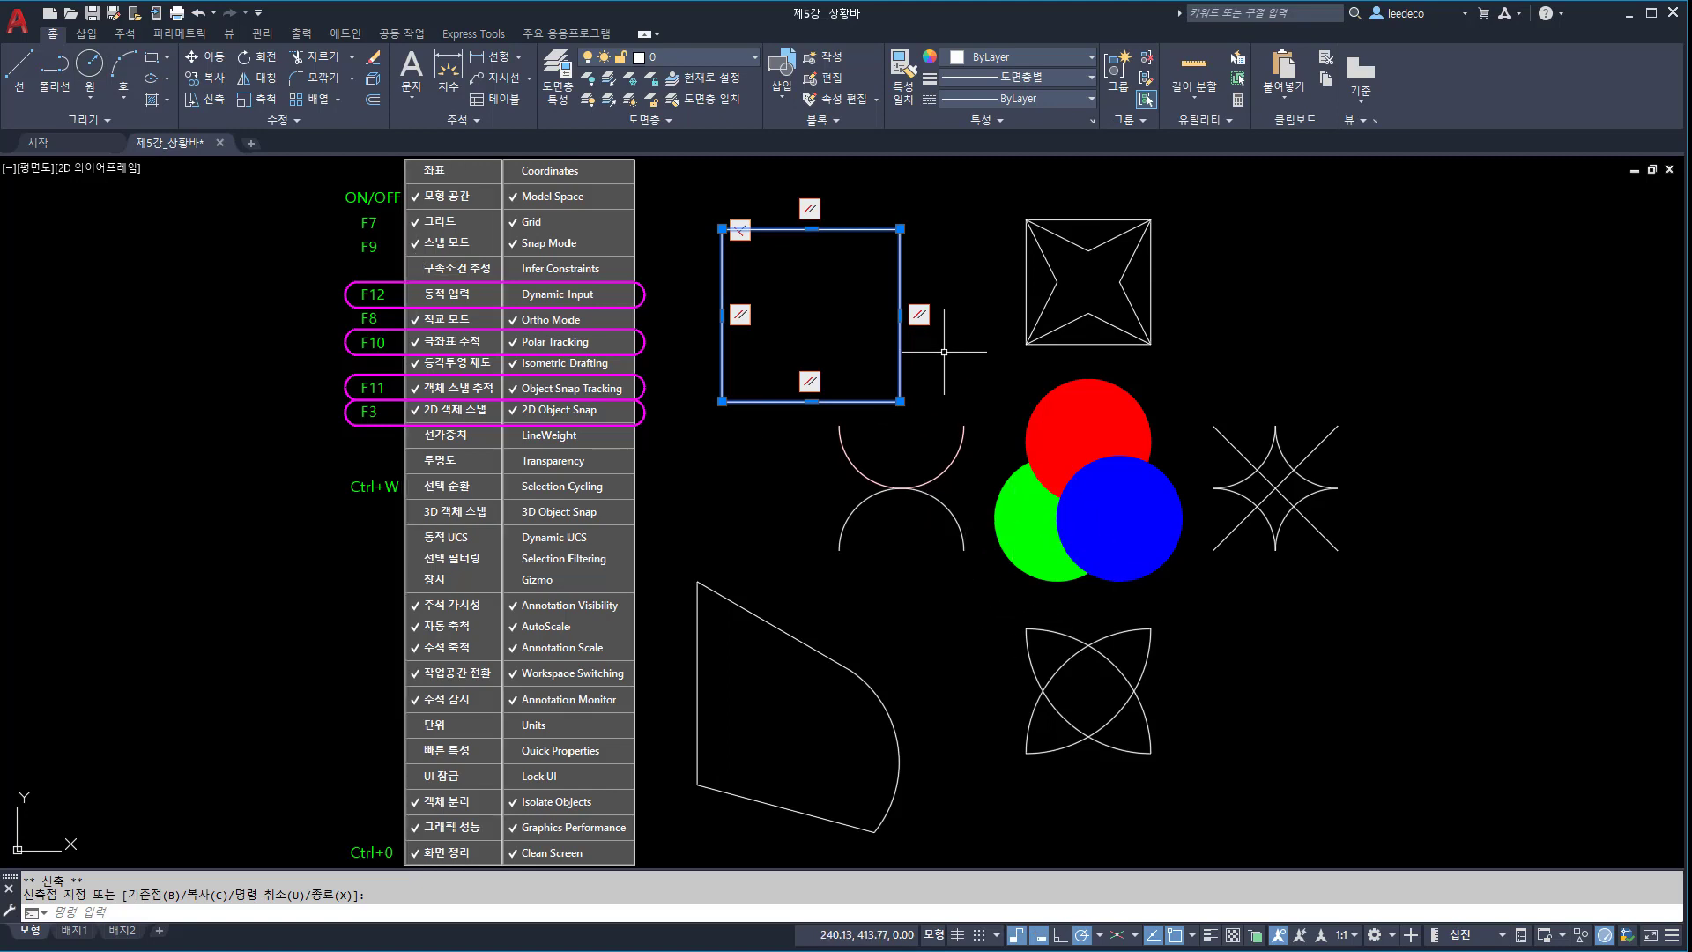
pyautogui.write('E')
pyautogui.press('Return')
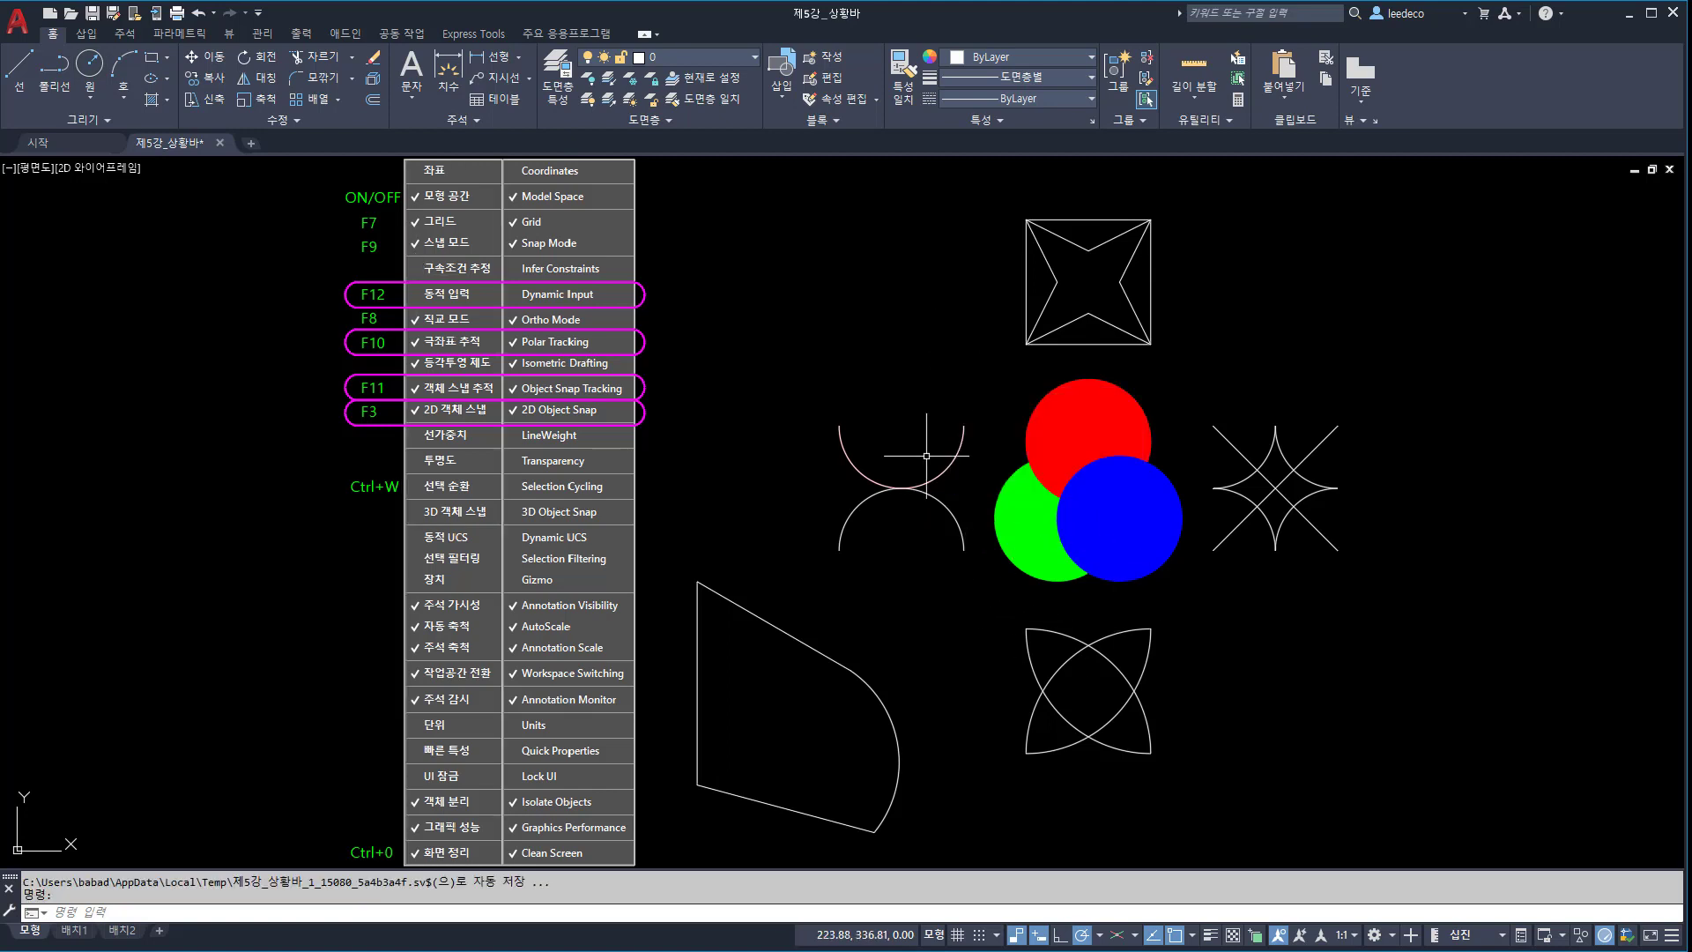
# Step: Erase the arc-sided shape below the touching arcs
pyautogui.click(978, 732)
pyautogui.click(789, 704)
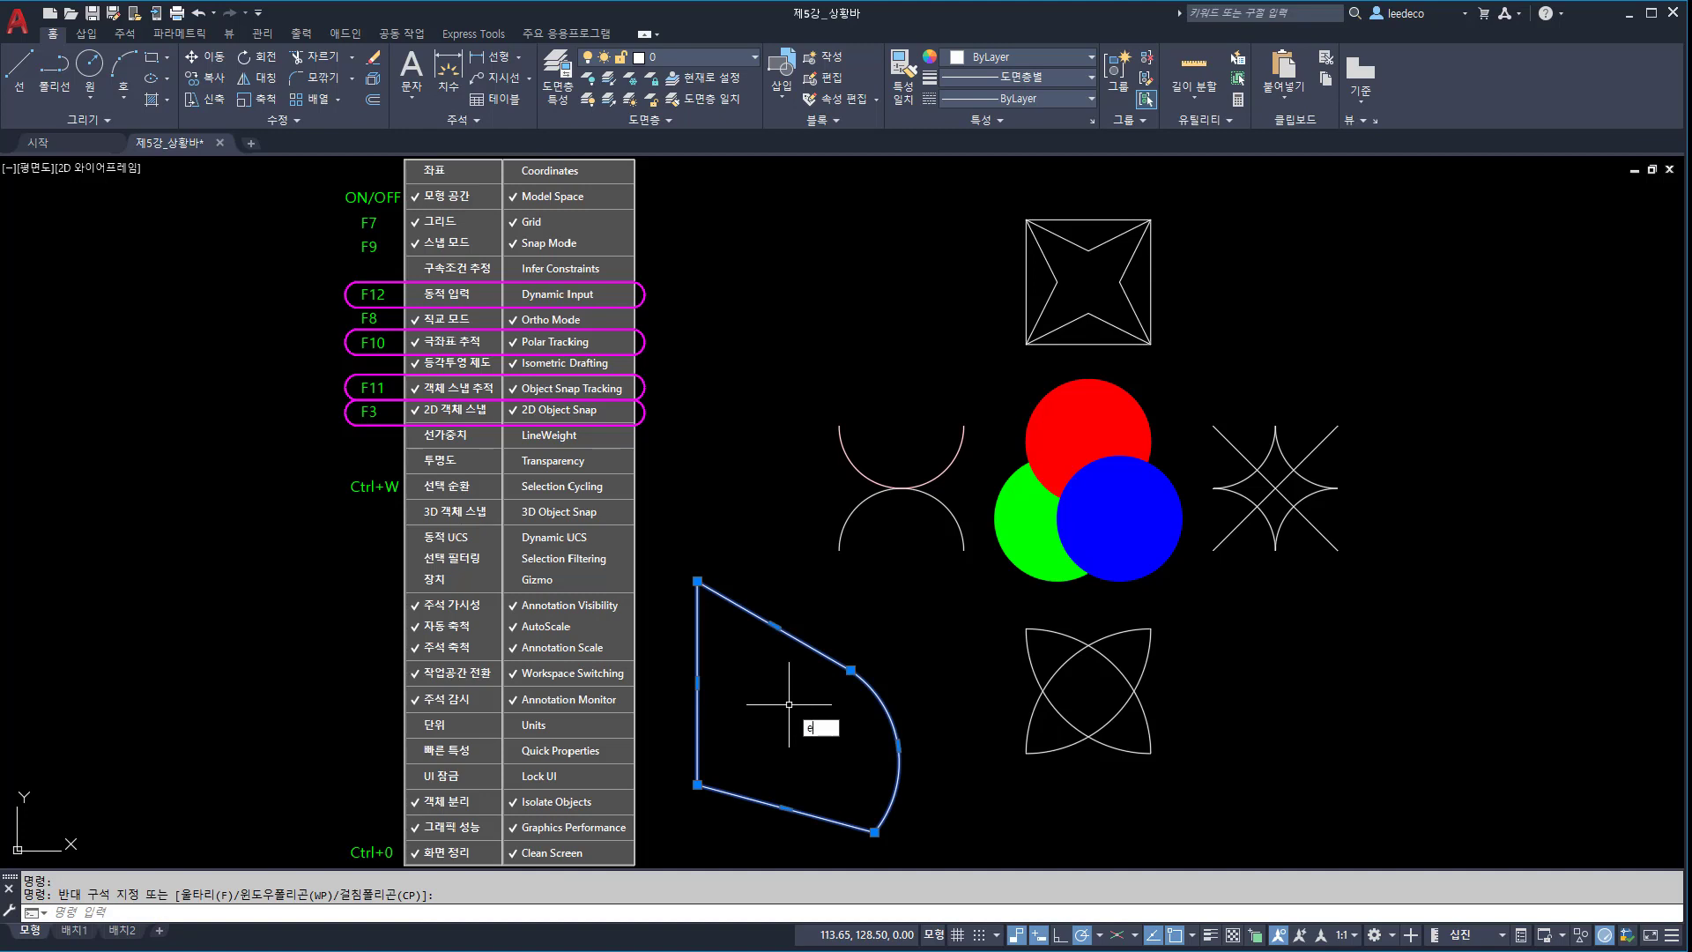
pyautogui.press('Return')
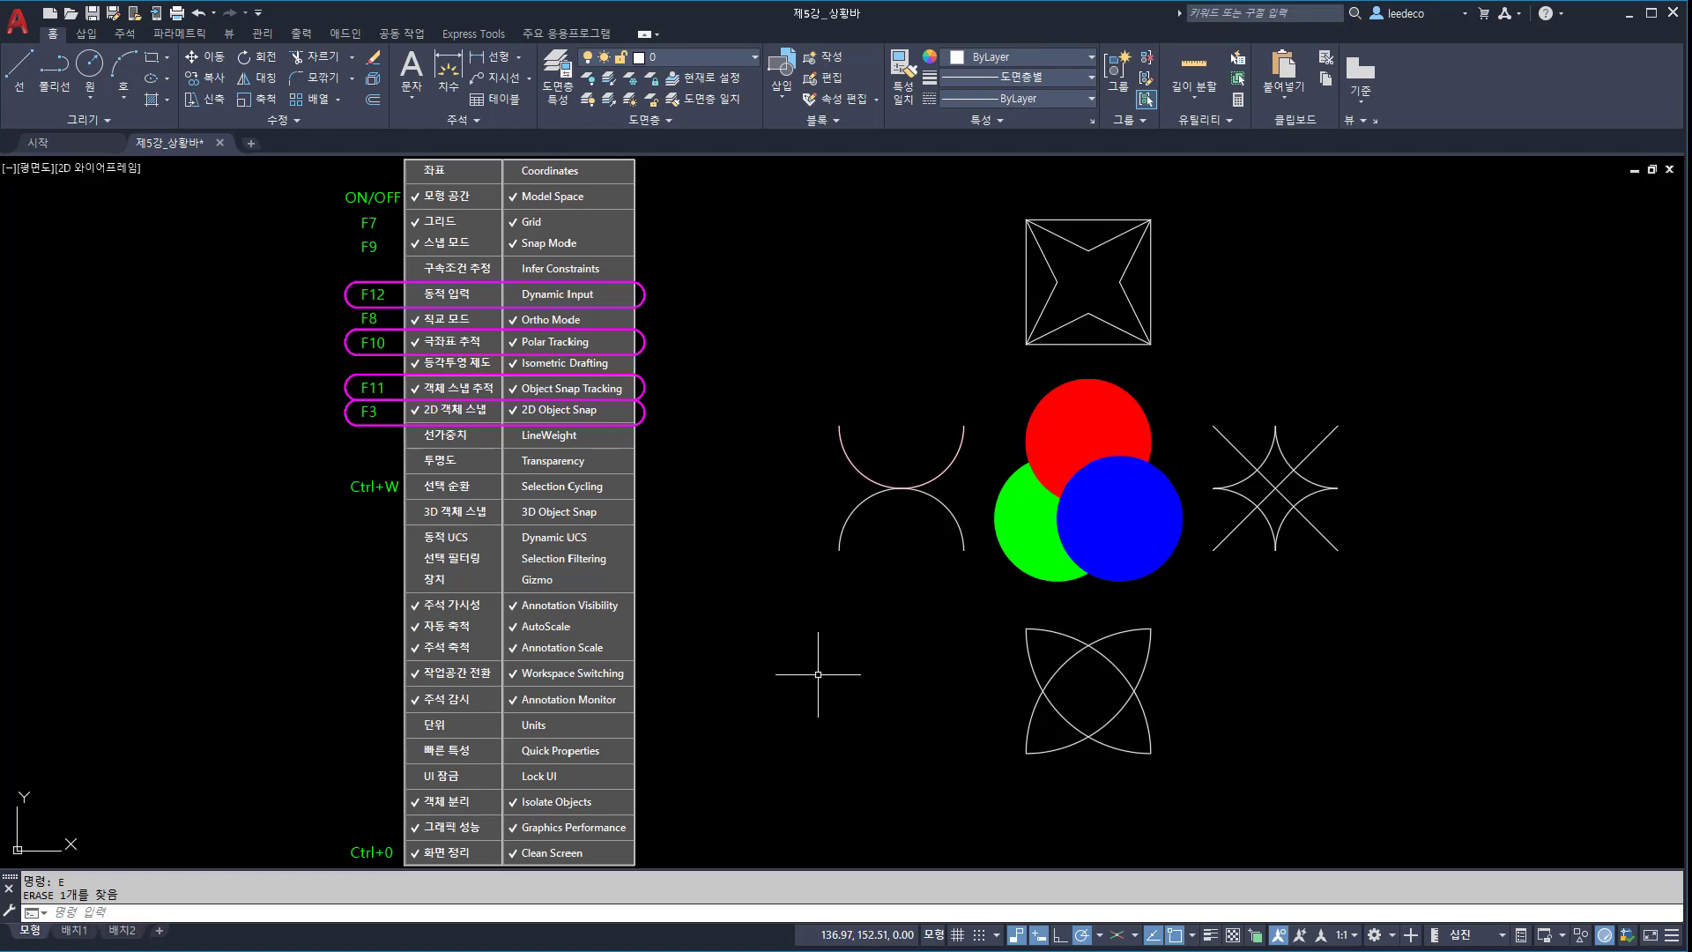
# Step: Draw a single line 100 units long at a 30° angle in the empty area above the touching arcs
pyautogui.write('l')
pyautogui.press('Return')
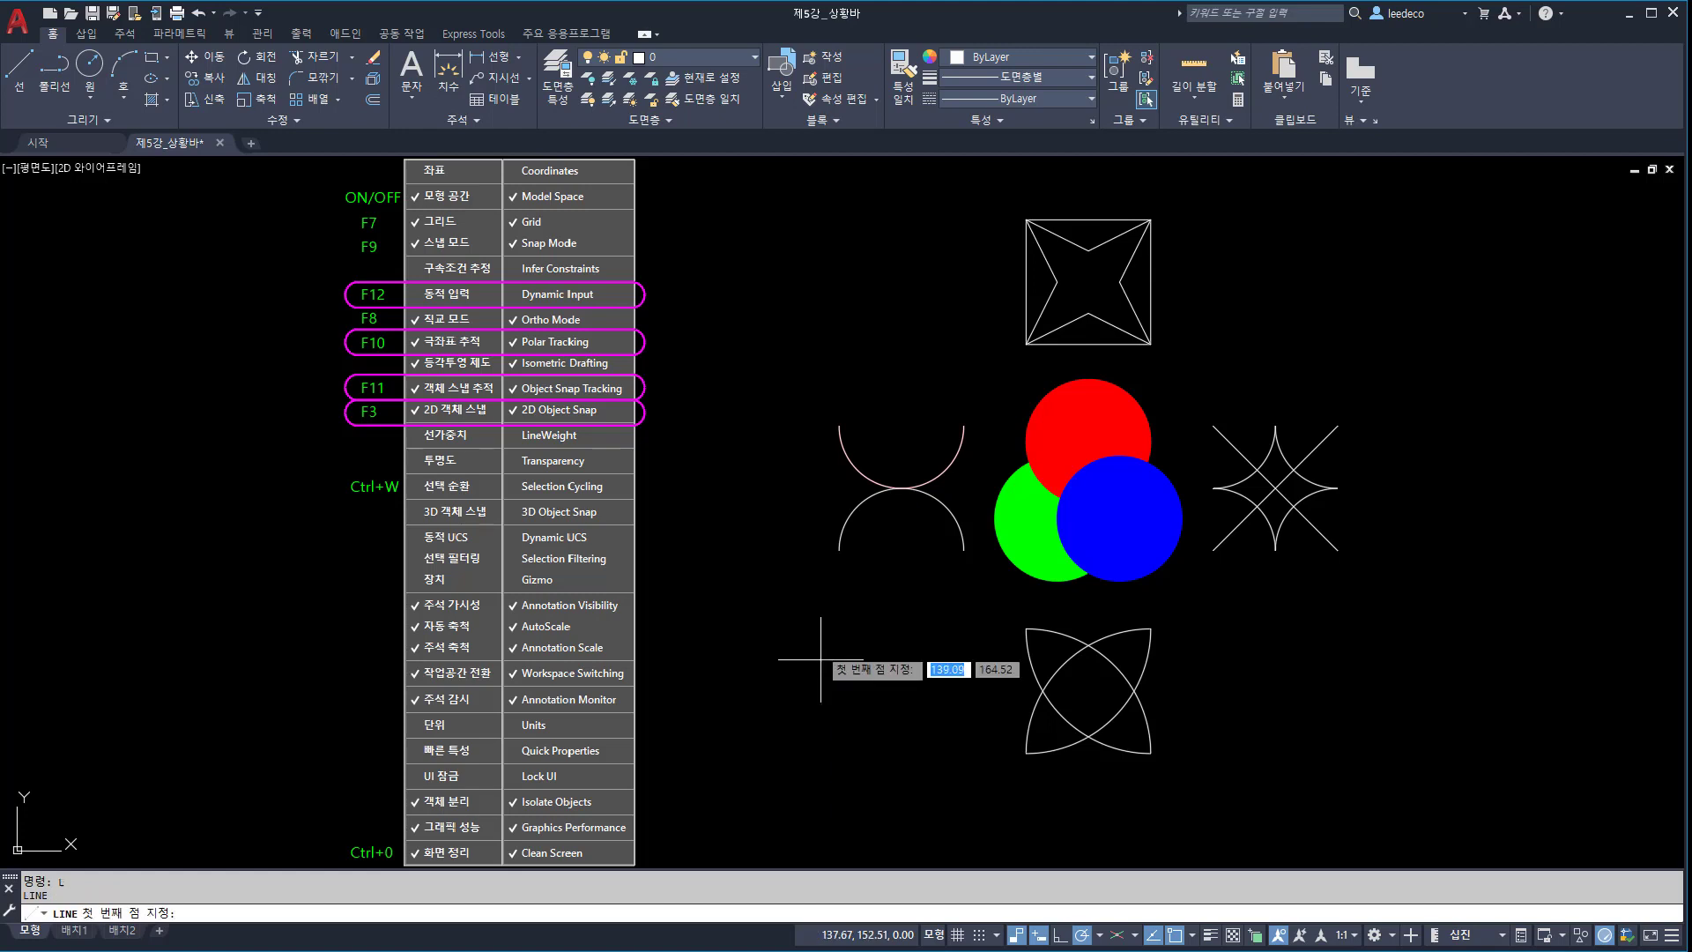
pyautogui.click(696, 387)
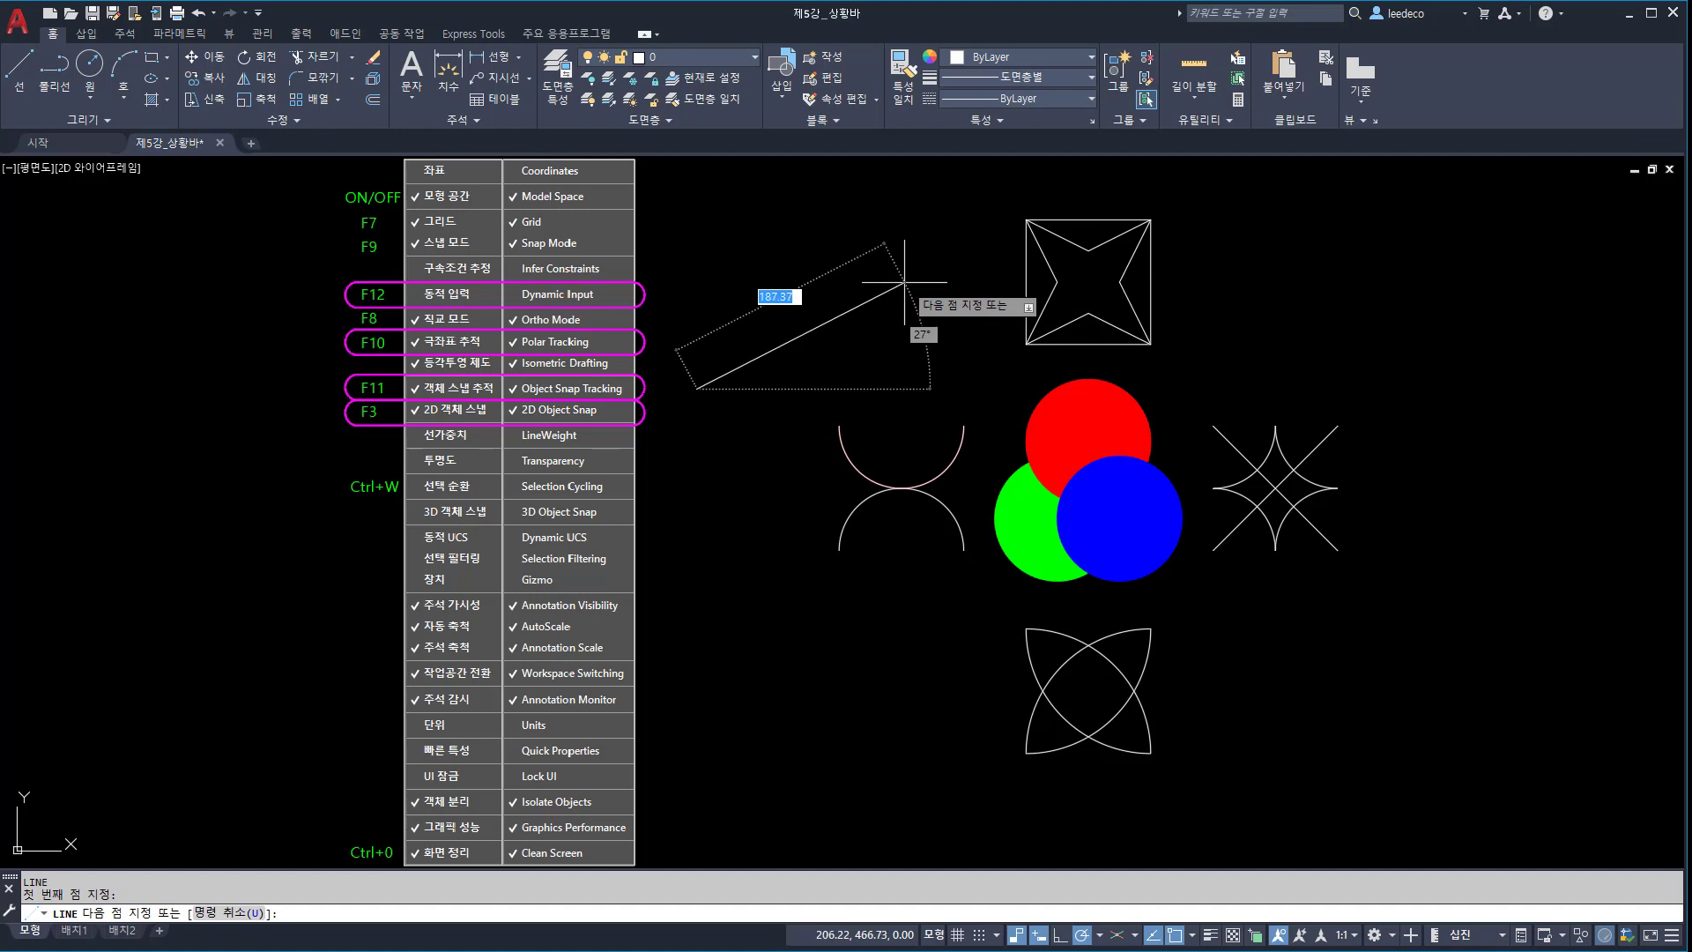
pyautogui.write('100')
pyautogui.press('Tab')
pyautogui.write('30')
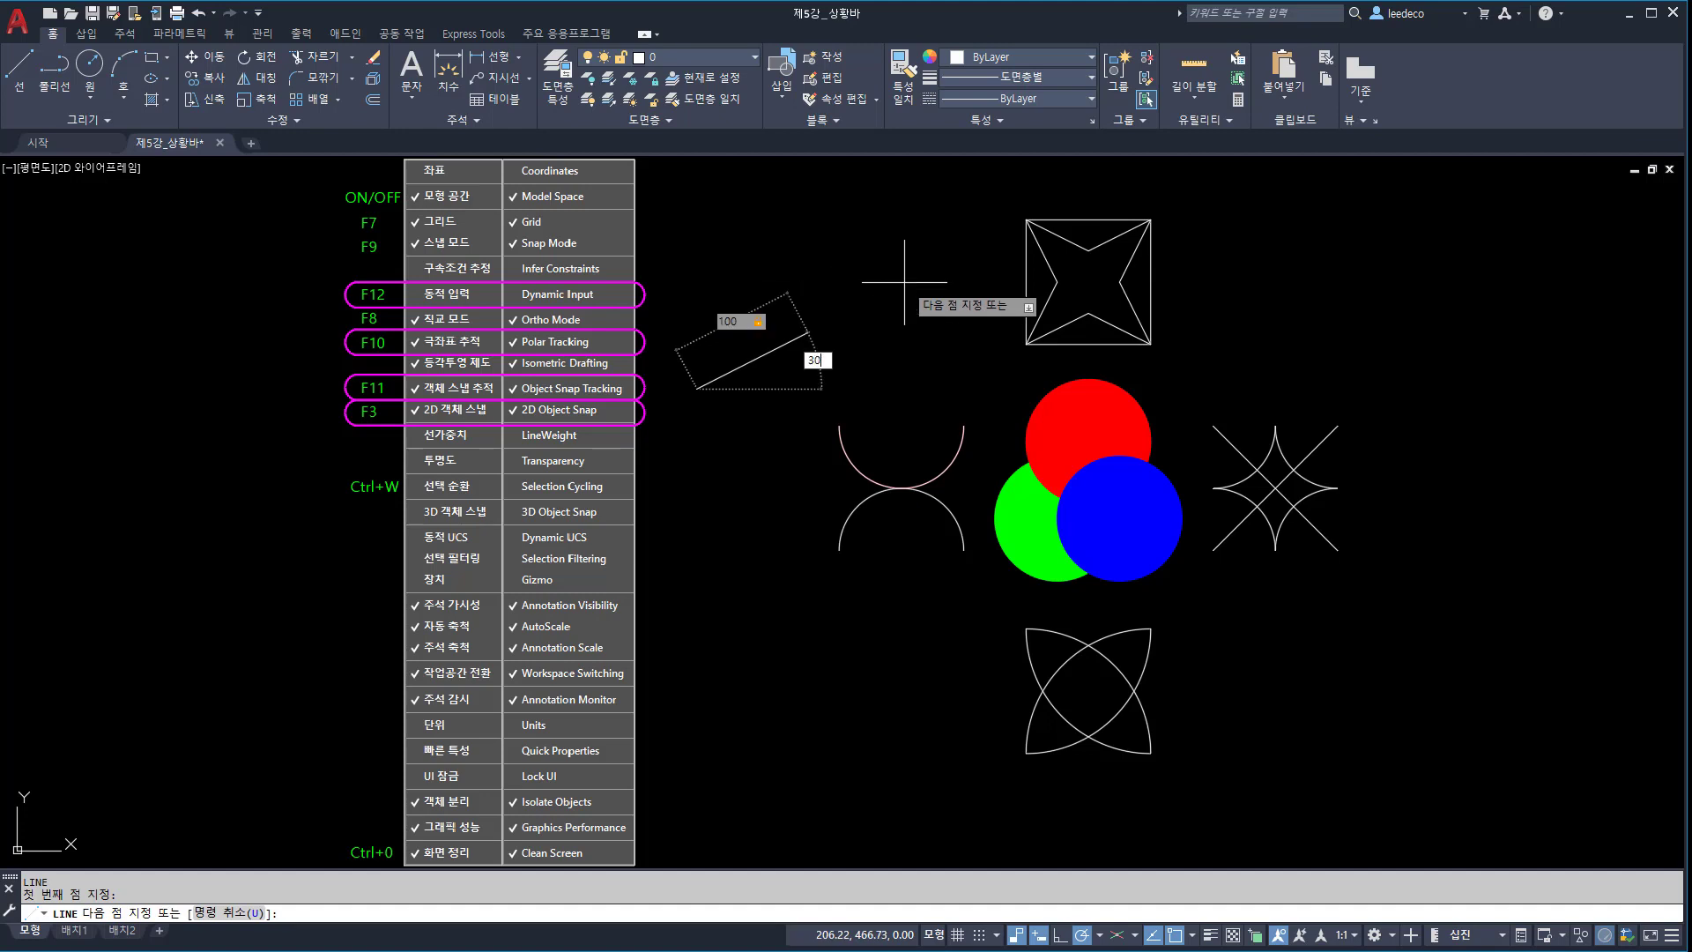
pyautogui.press('Return')
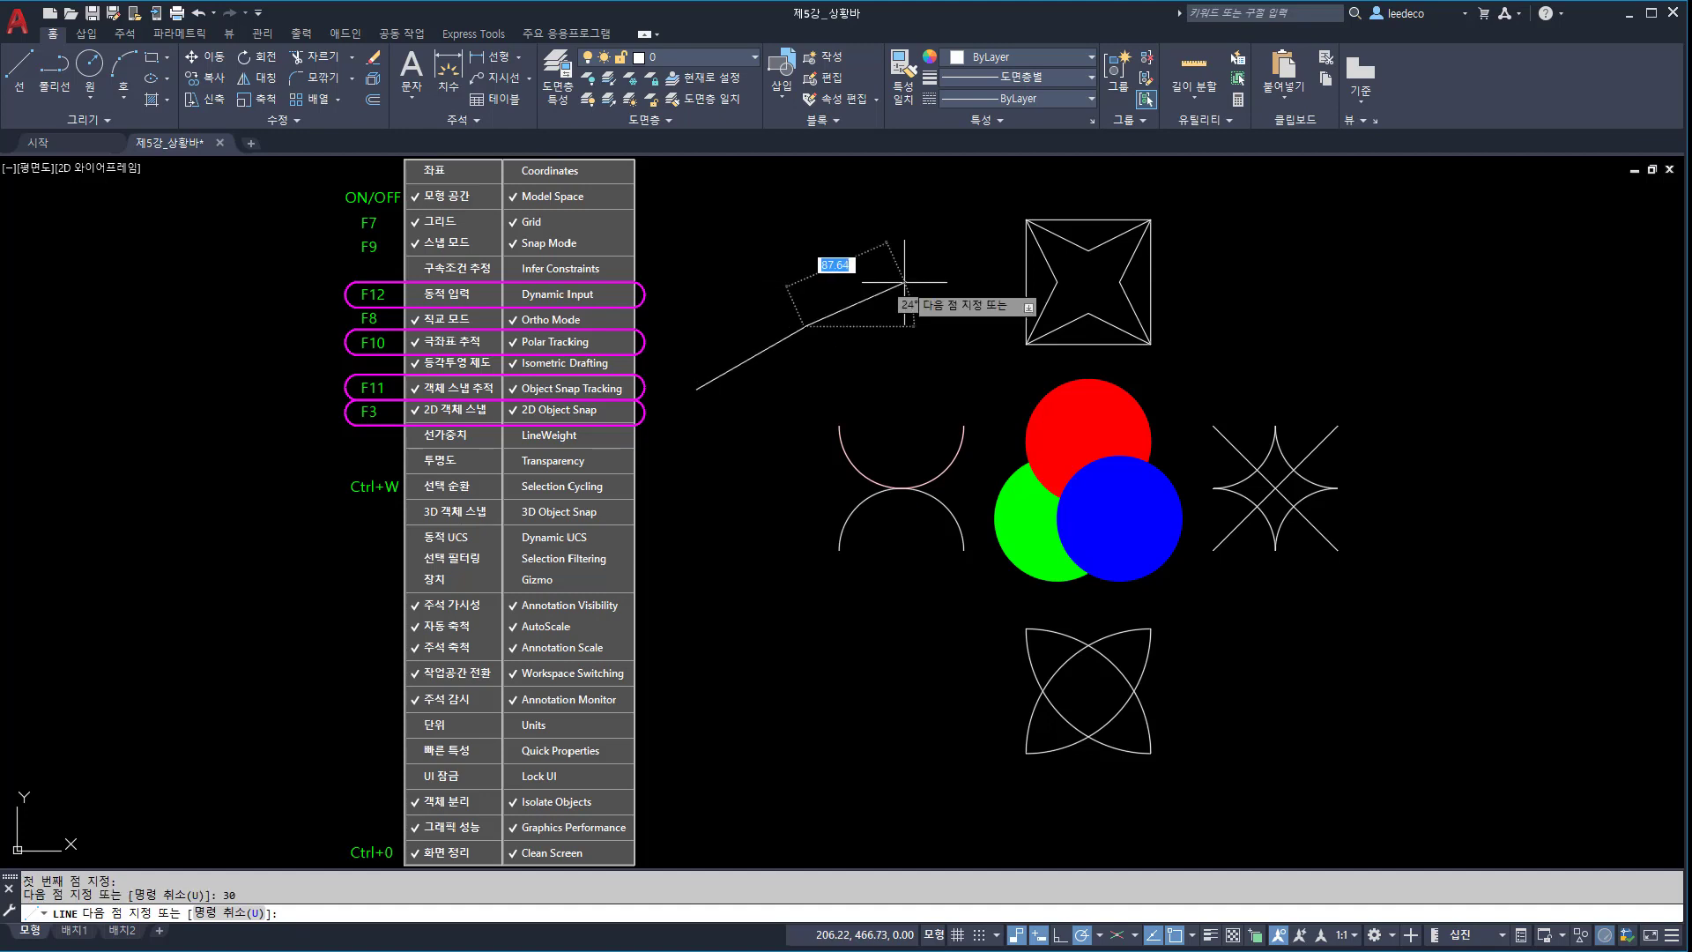
pyautogui.press('Return')
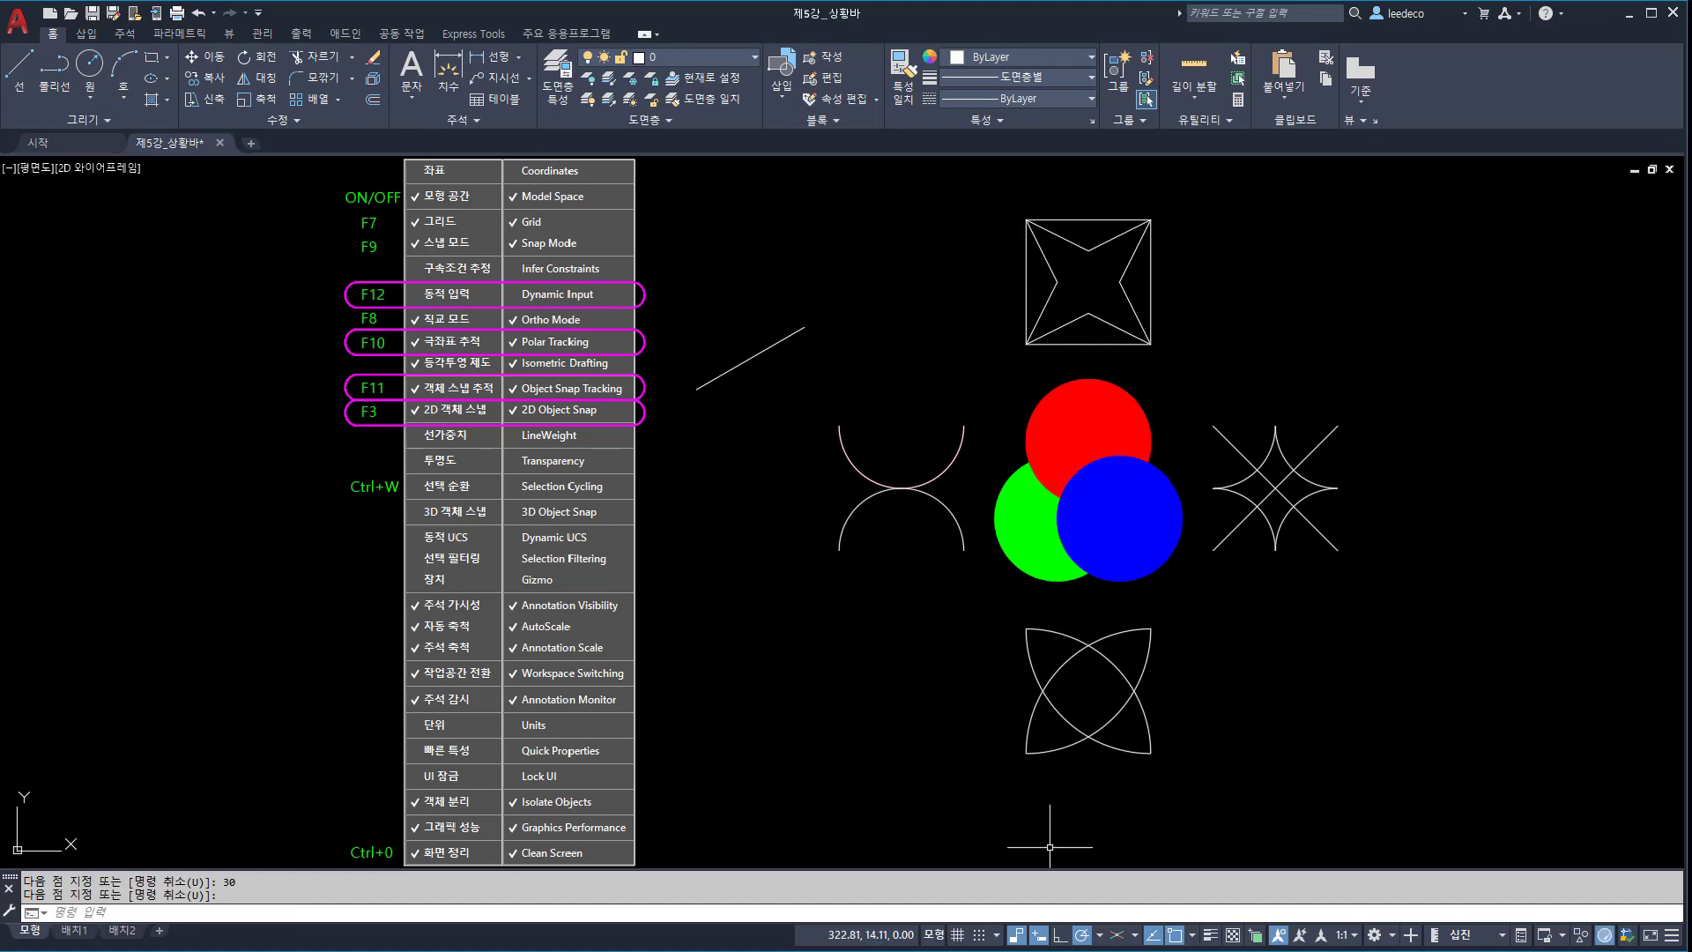
# Step: Select and erase the slanted line above the touching arcs
pyautogui.click(771, 410)
pyautogui.click(693, 319)
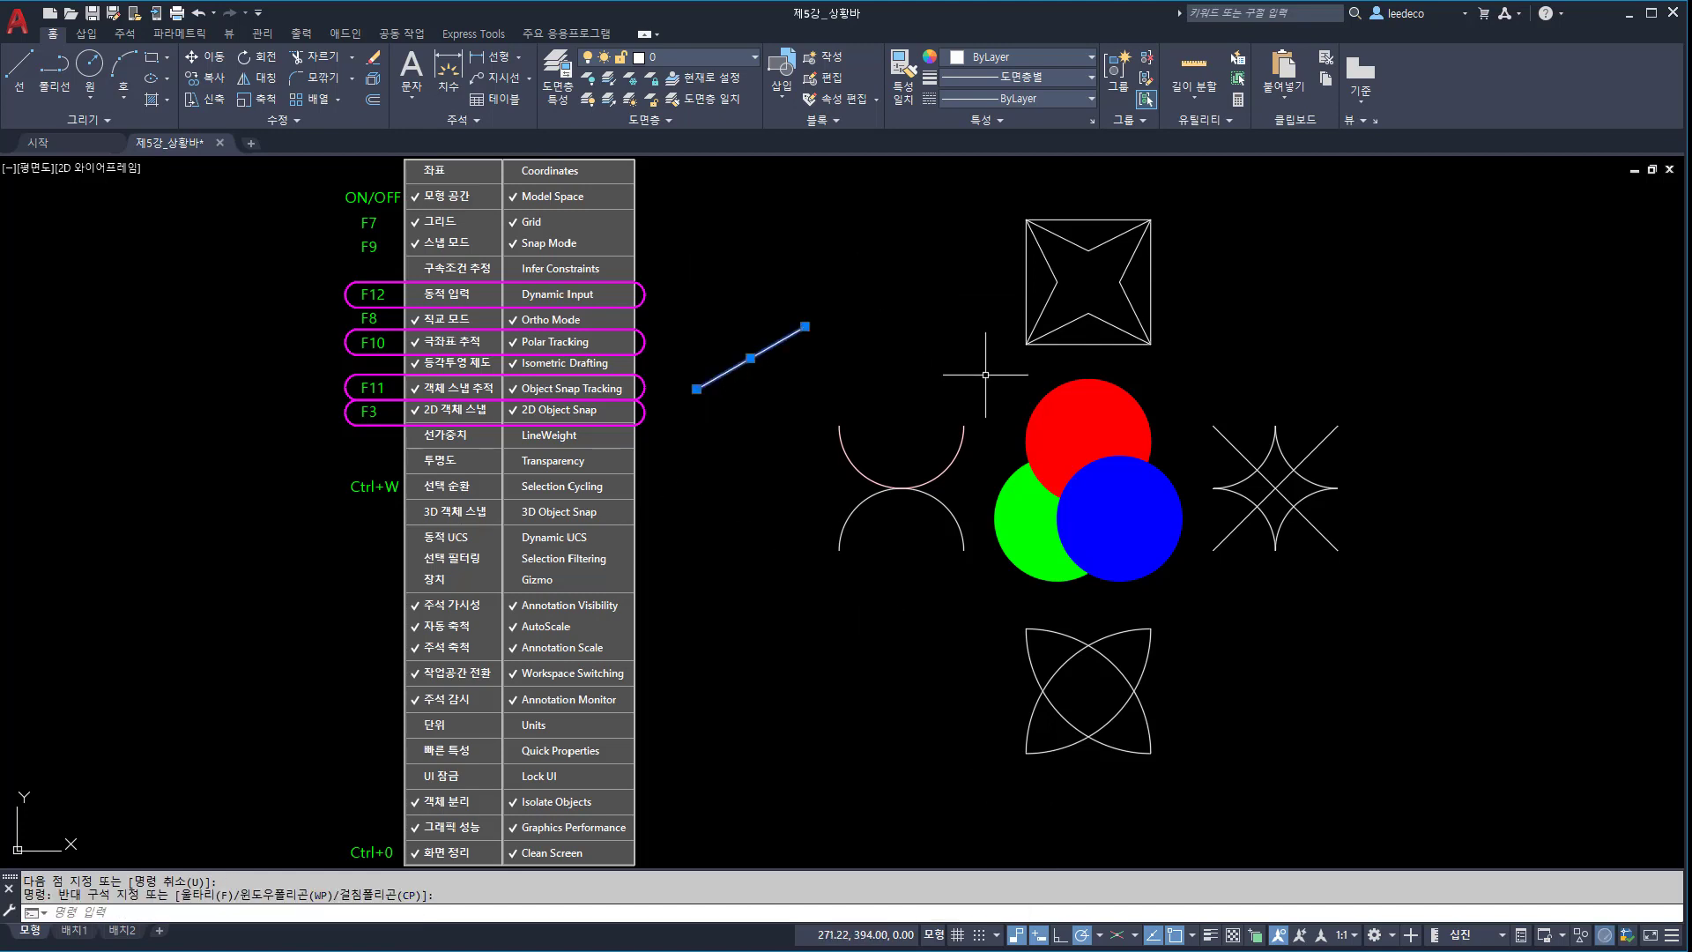
pyautogui.press('Delete')
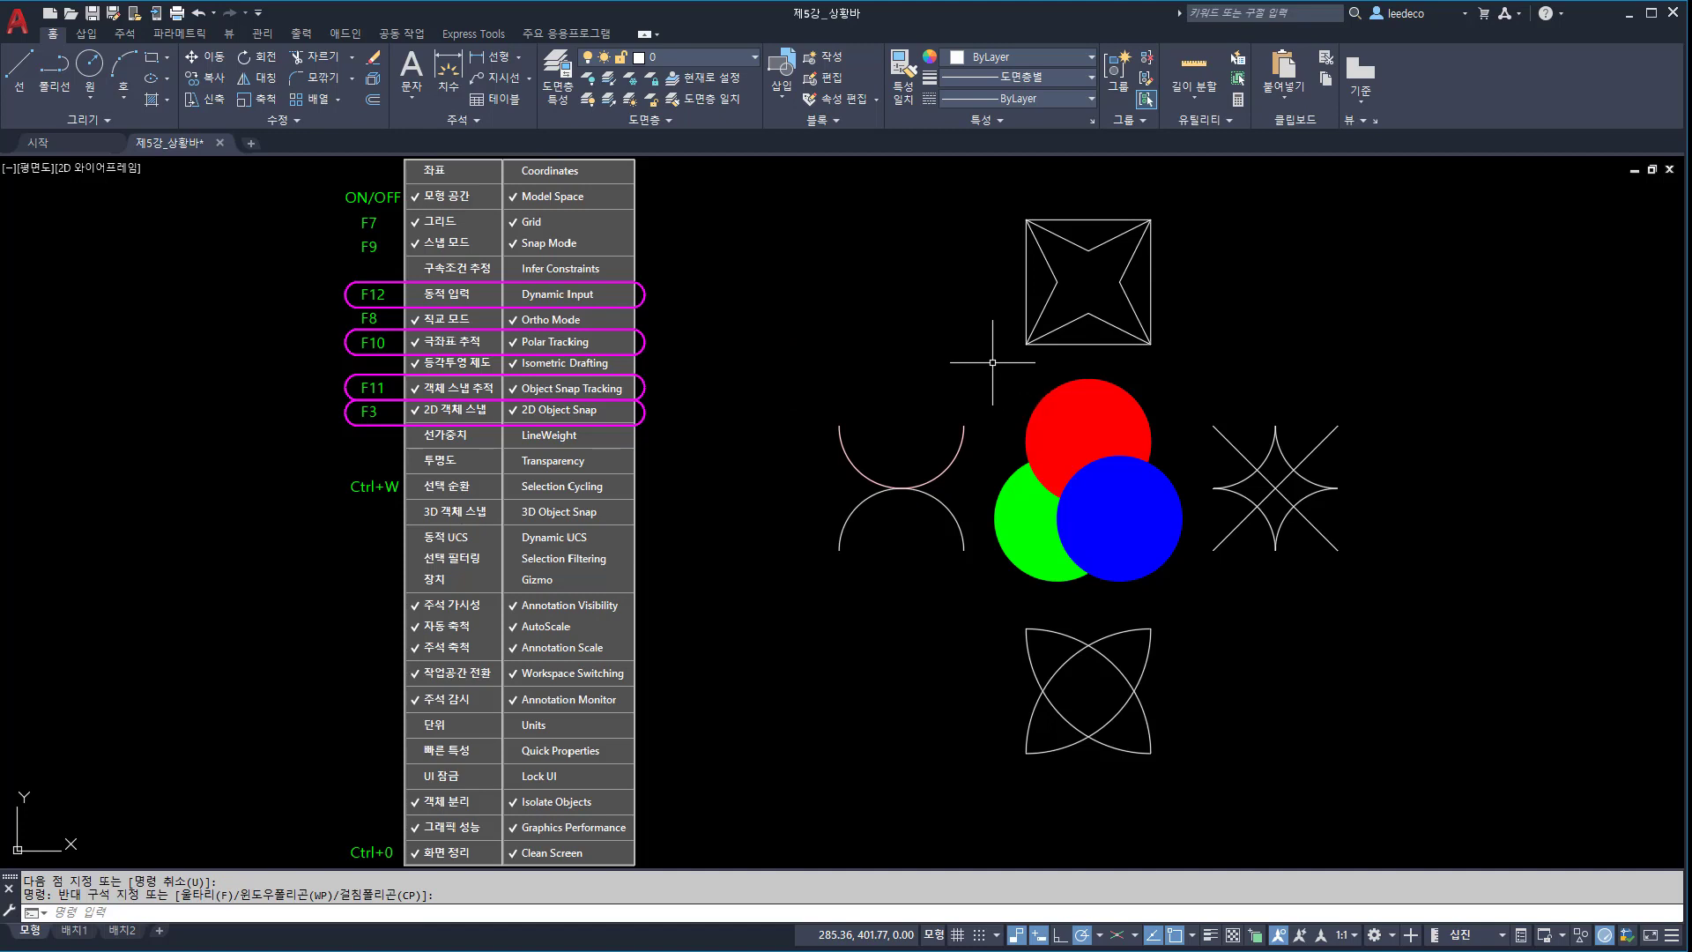
pyautogui.write('rec')
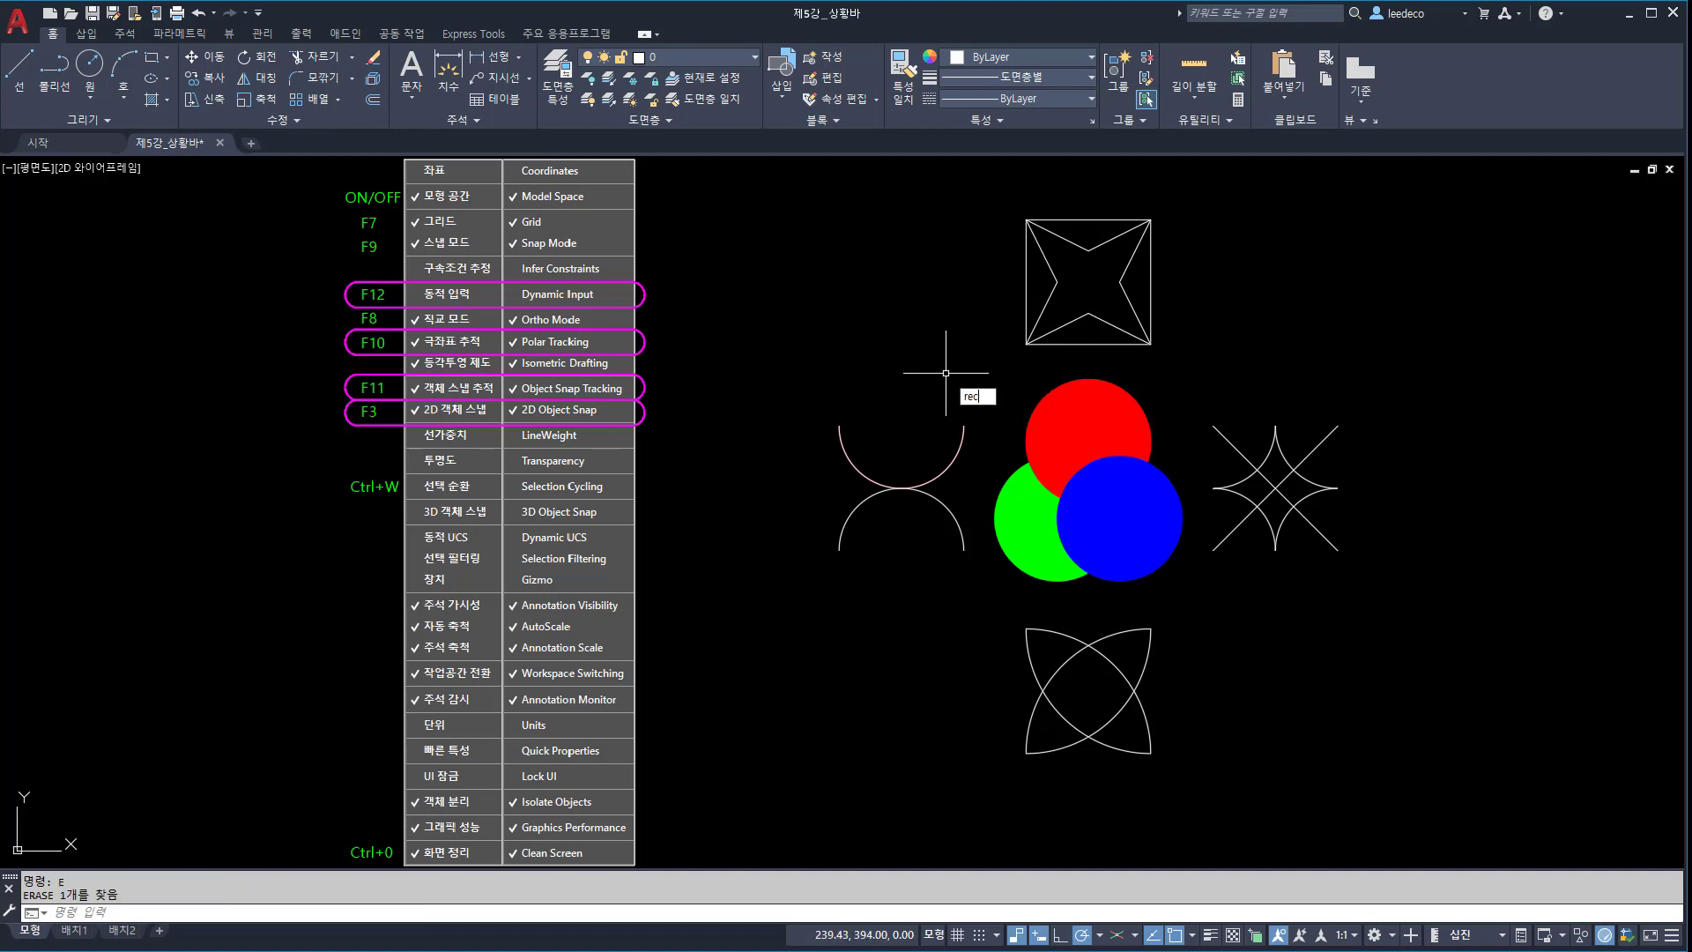
pyautogui.press('Return')
pyautogui.click(711, 408)
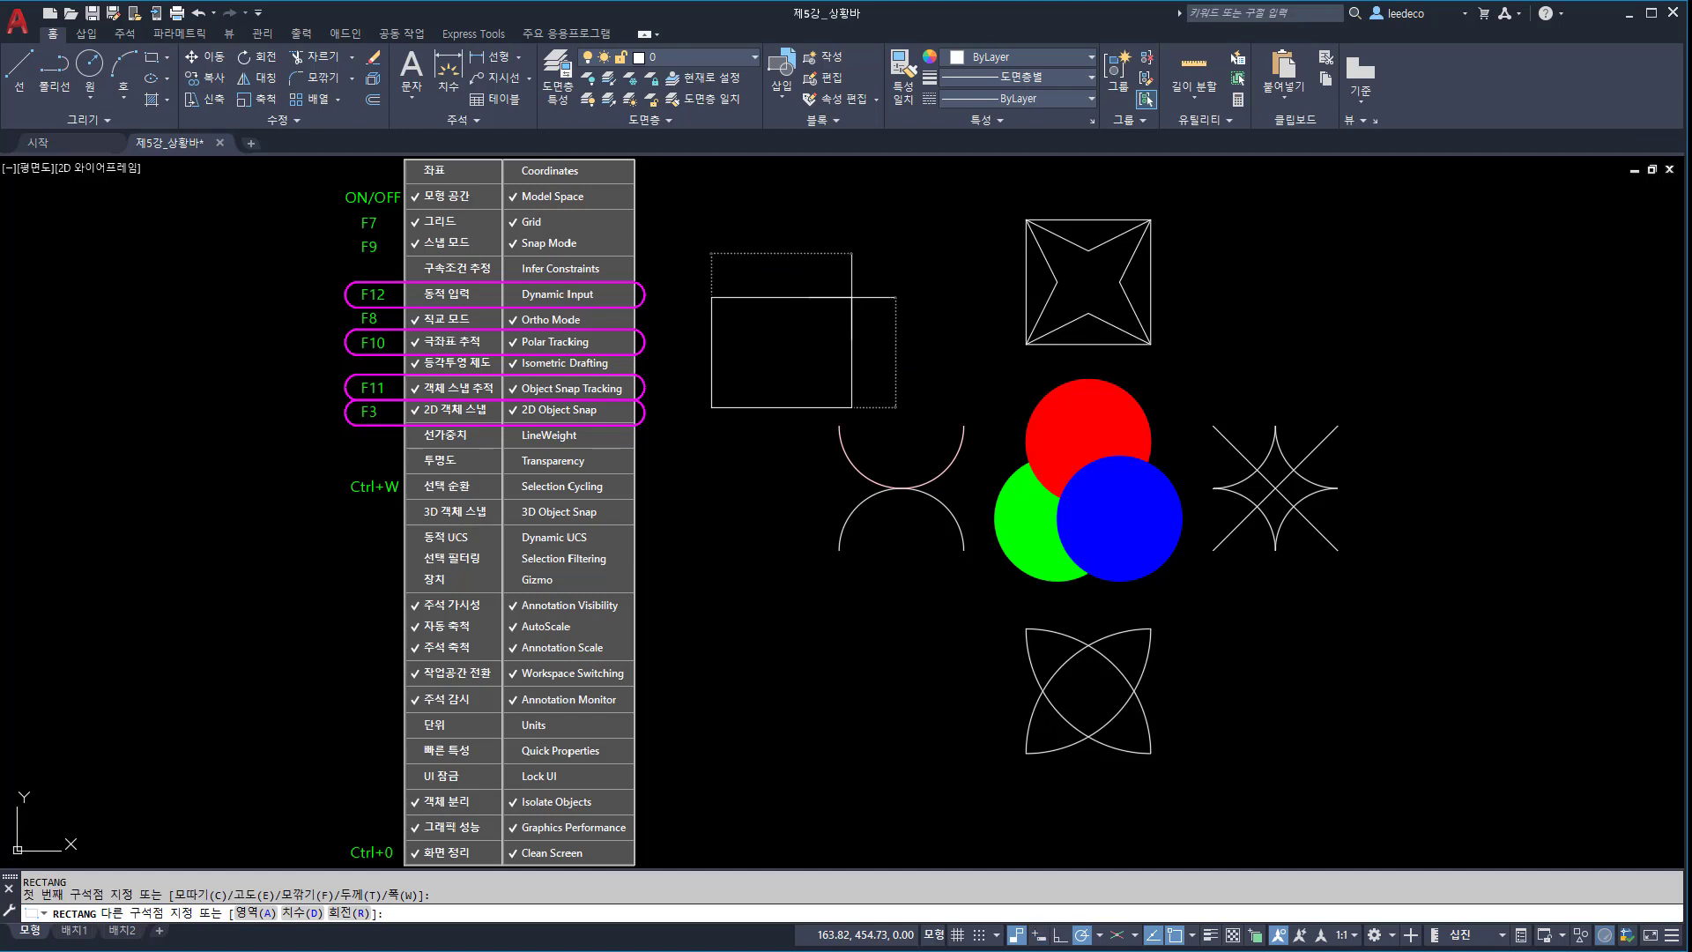
pyautogui.press('F8')
pyautogui.write('@')
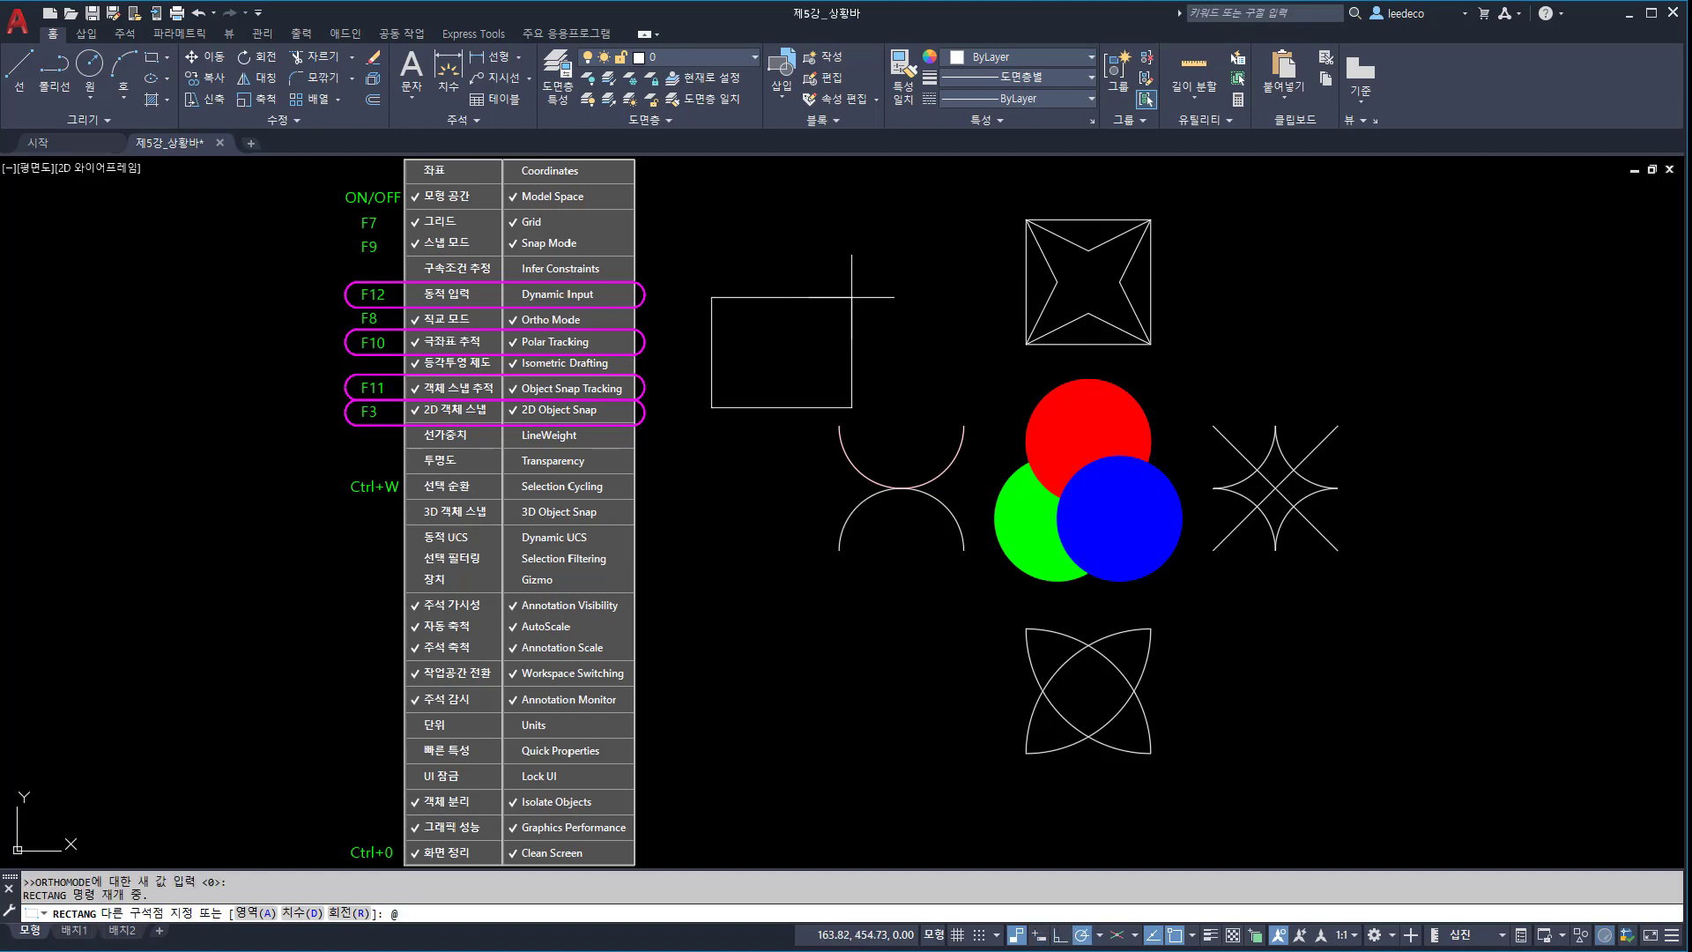
pyautogui.write('100,100')
pyautogui.press('Return')
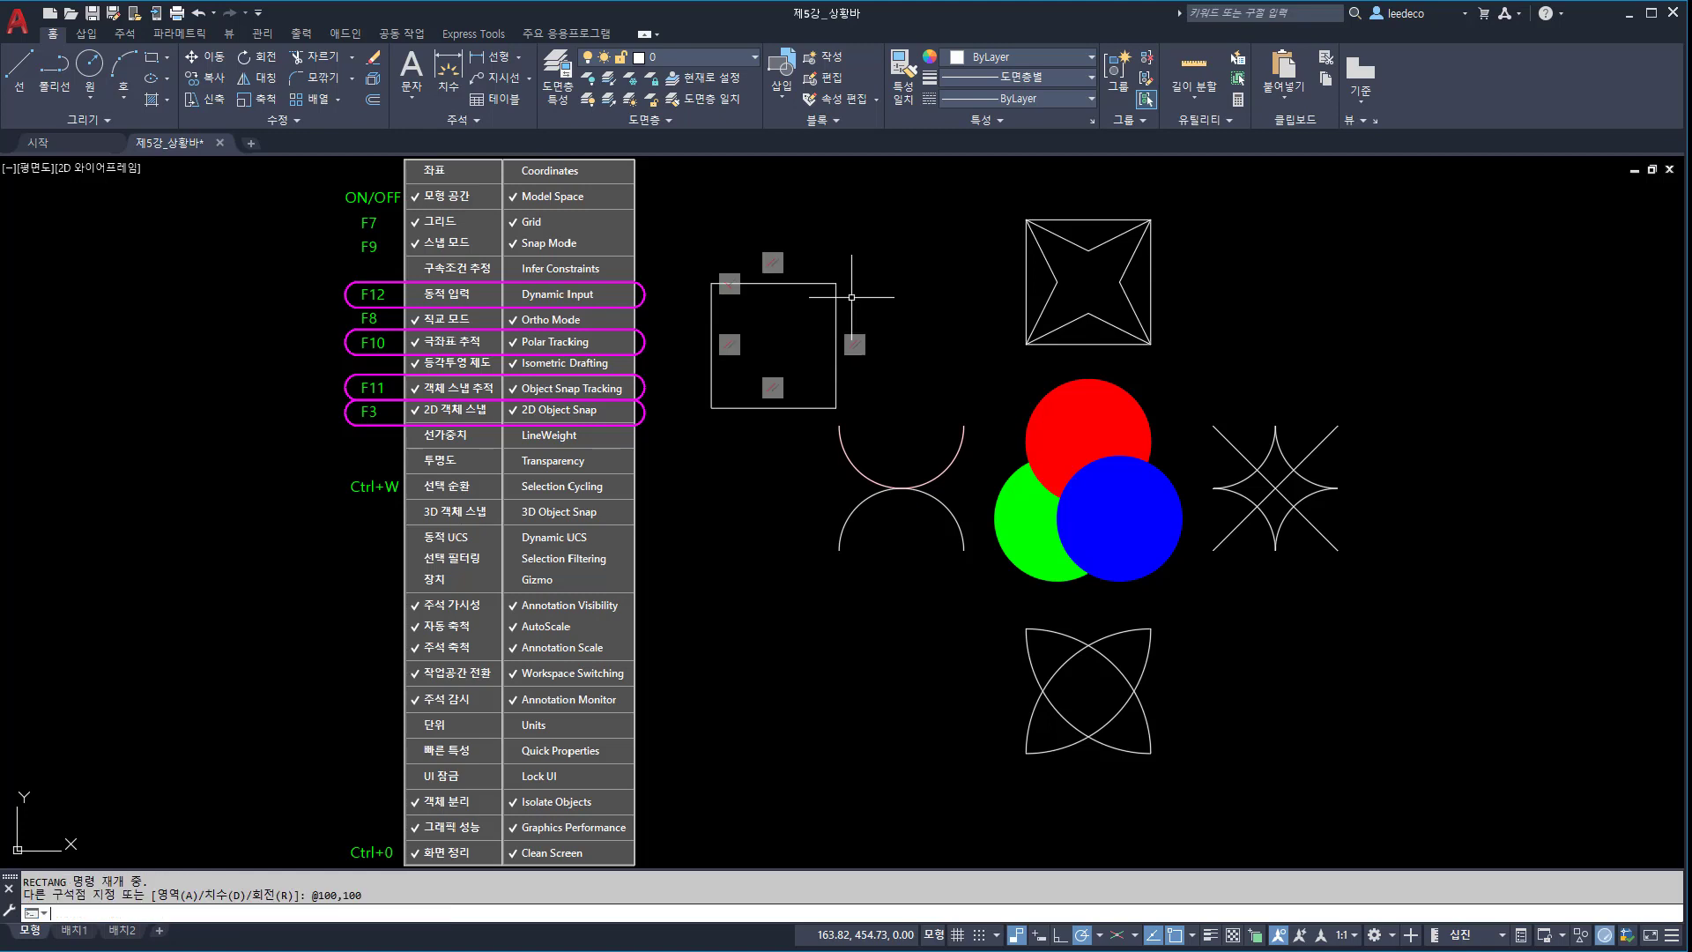
# Step: Turn off Infer Constraints and erase the 100 by 100 rectangle
pyautogui.hotkey('ctrl', 'shift', 'i')
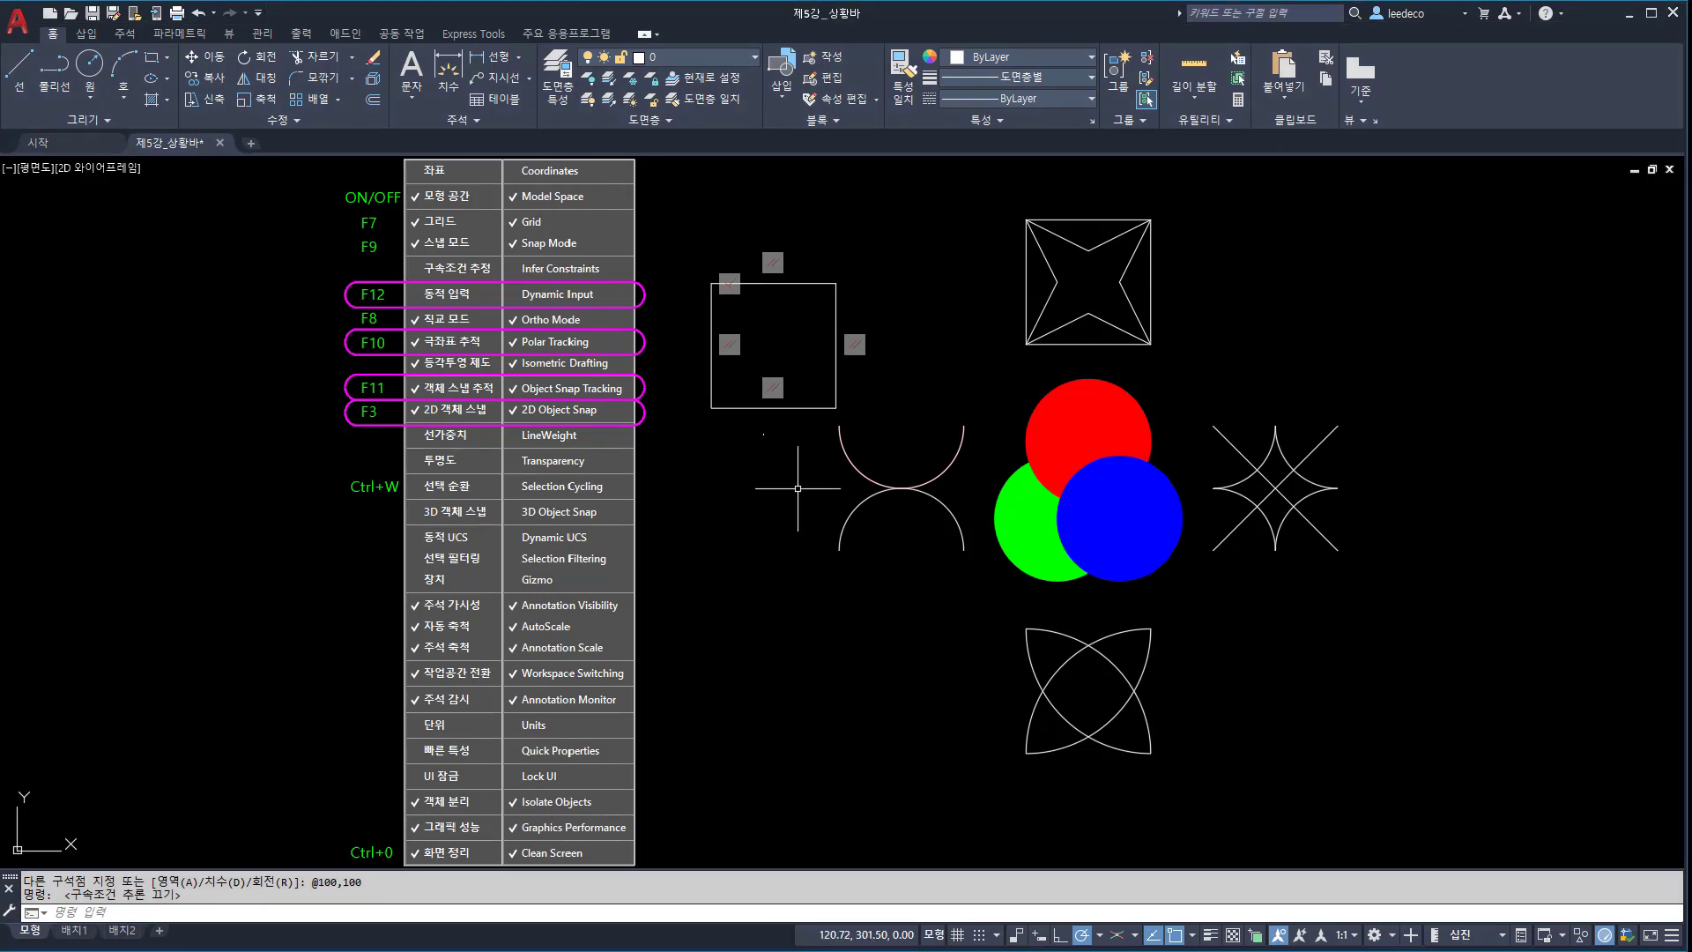
pyautogui.click(771, 445)
pyautogui.click(680, 264)
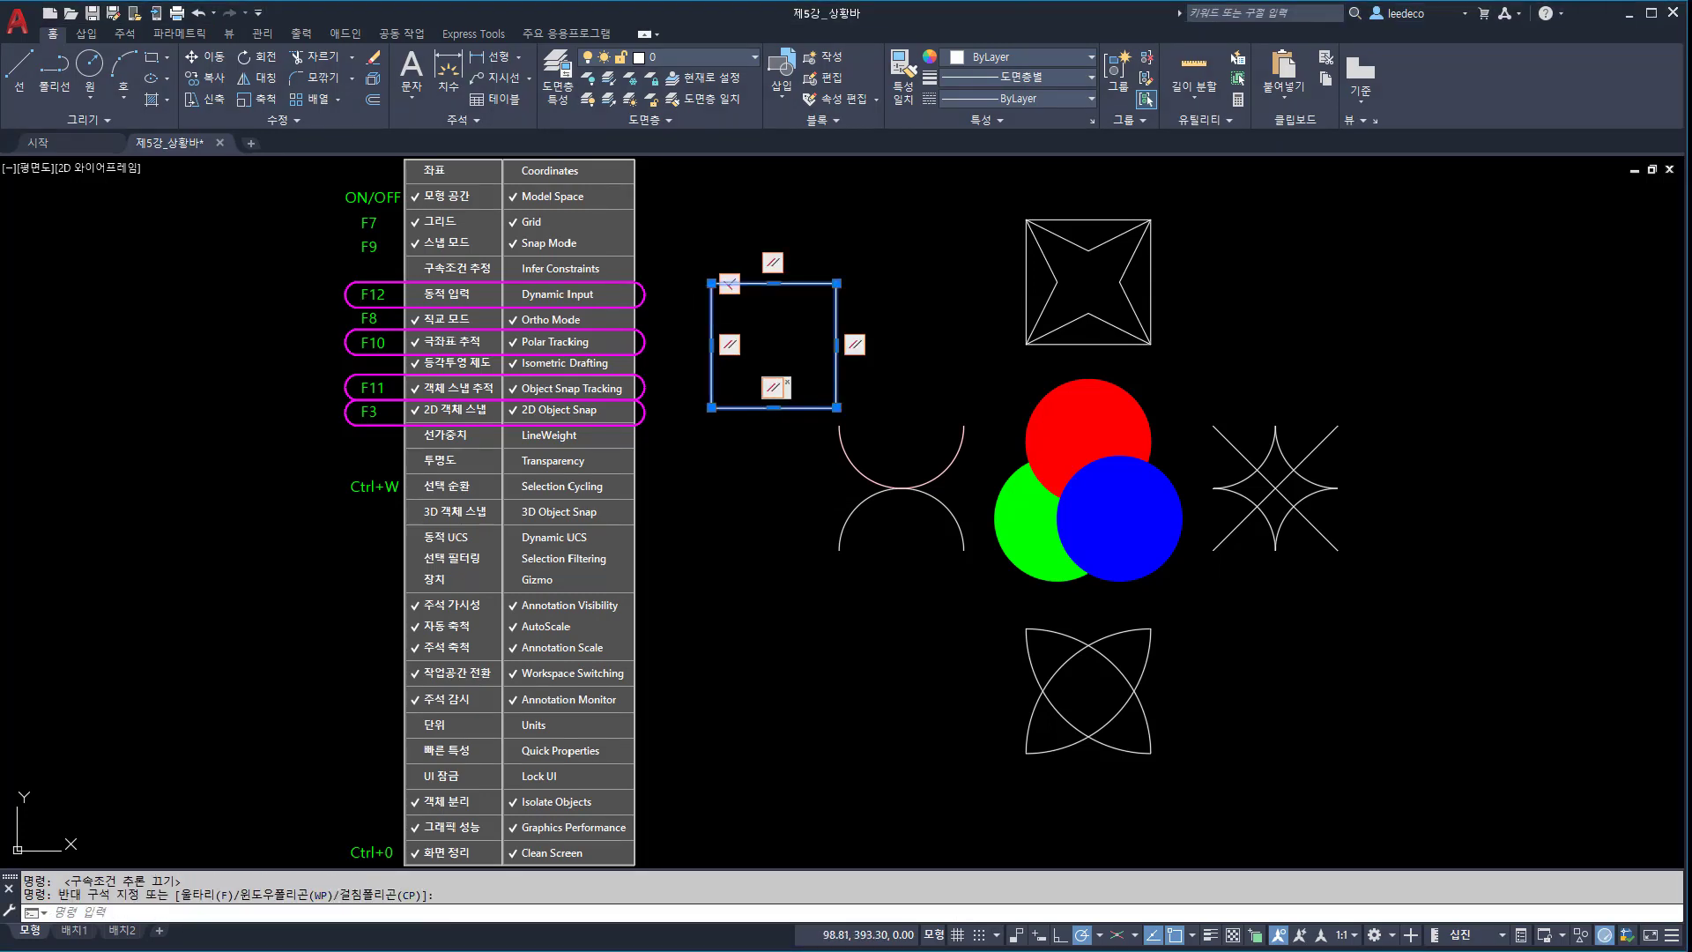
pyautogui.write('e')
pyautogui.press('Return')
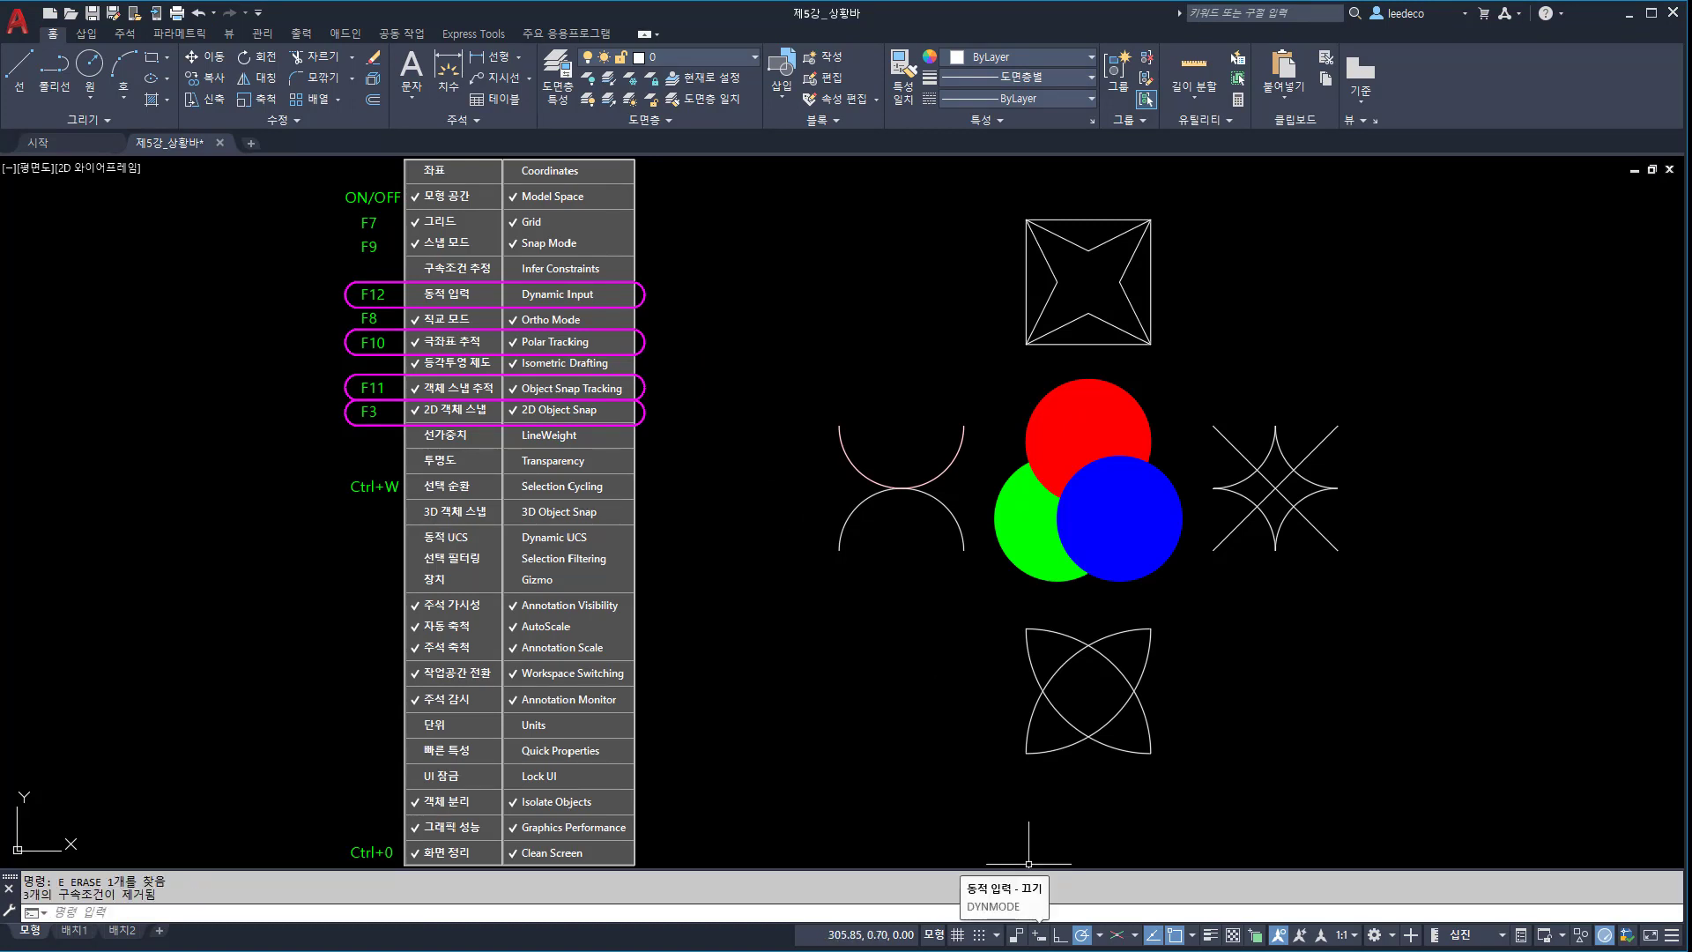
# Step: Turn on Dynamic Input and try out a horizontal line beside the table with Ortho mode on, leaving it undrawn
pyautogui.click(1040, 934)
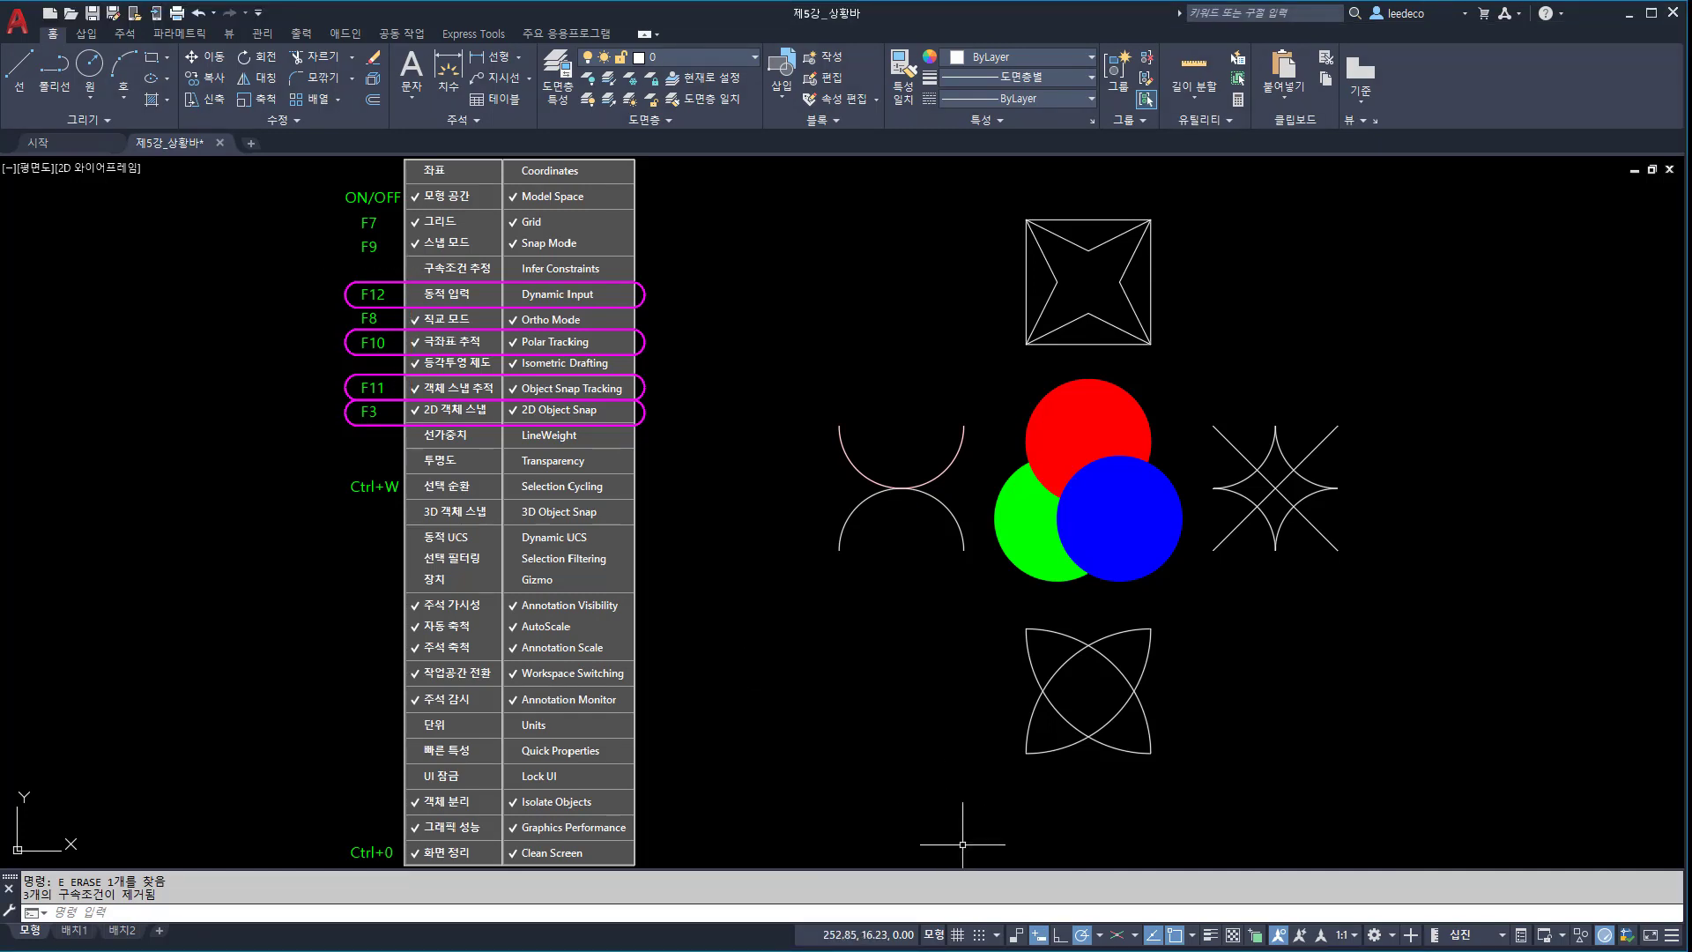
pyautogui.press('Escape')
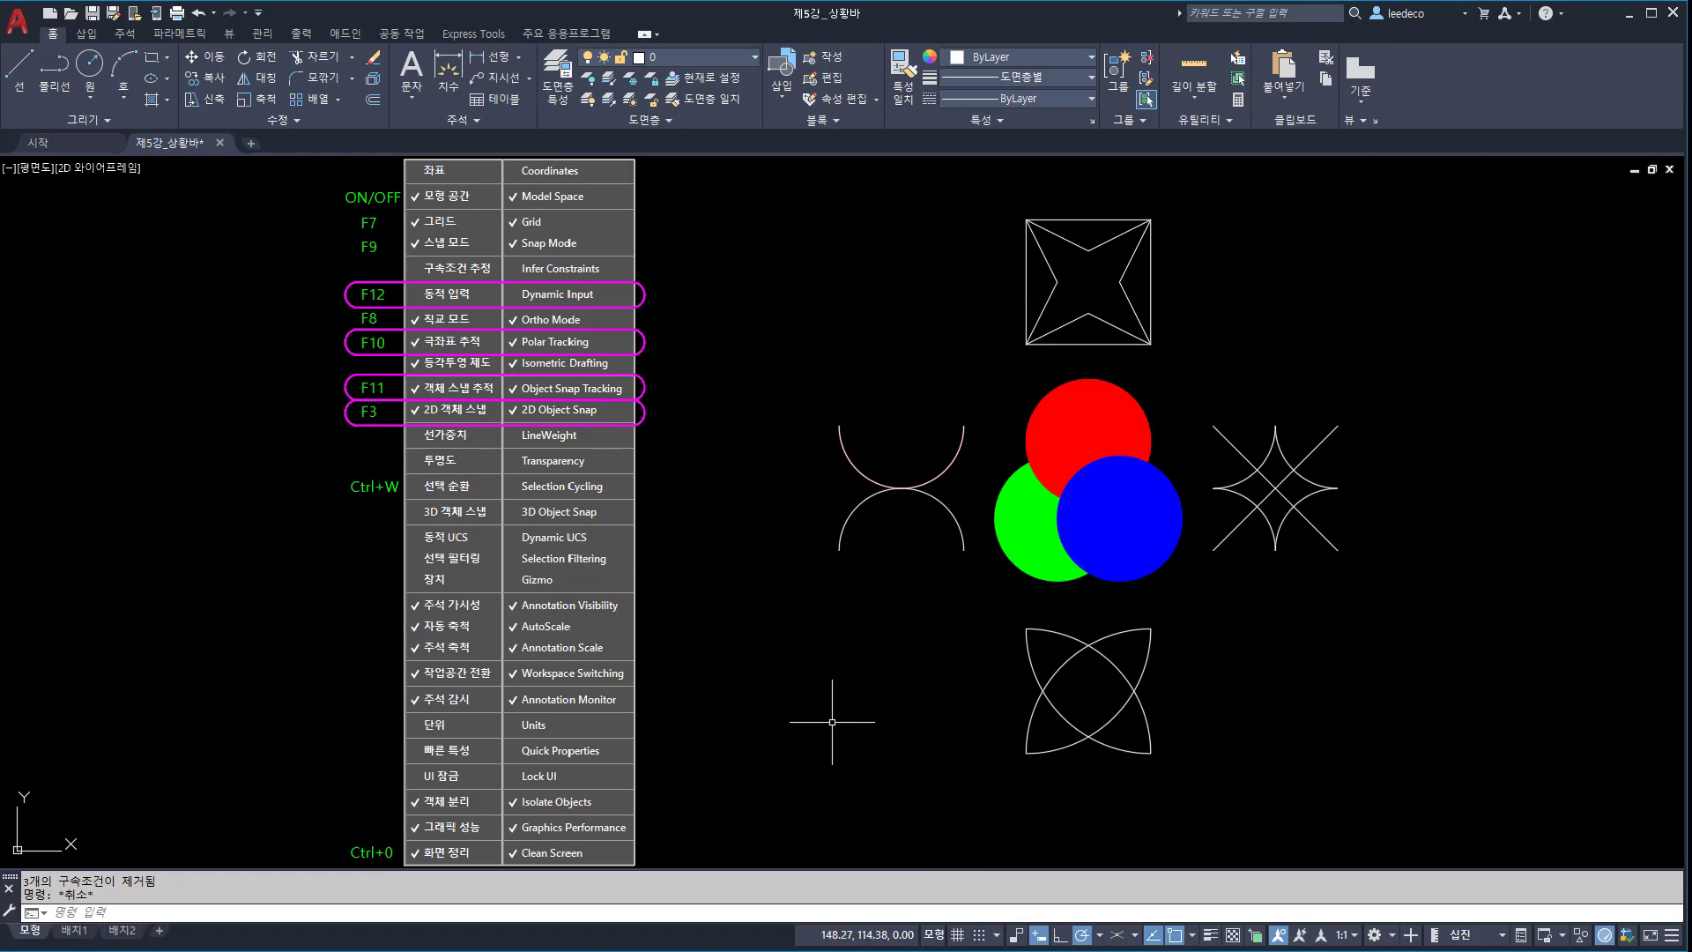
pyautogui.write('l')
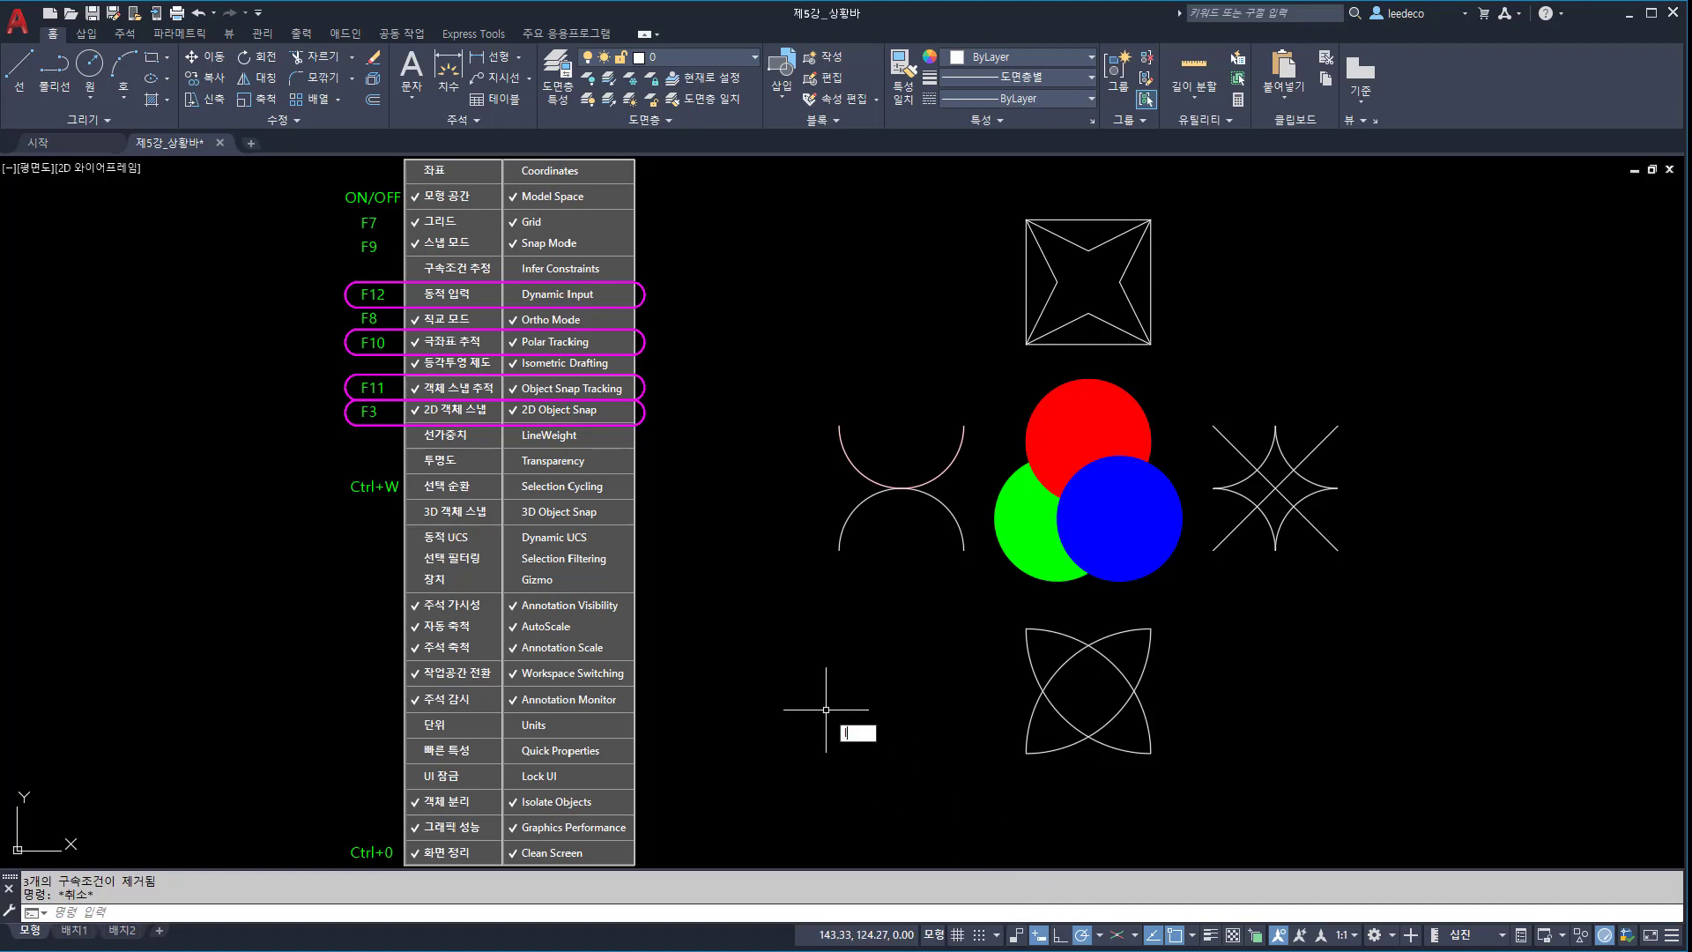
pyautogui.press('Return')
pyautogui.click(694, 633)
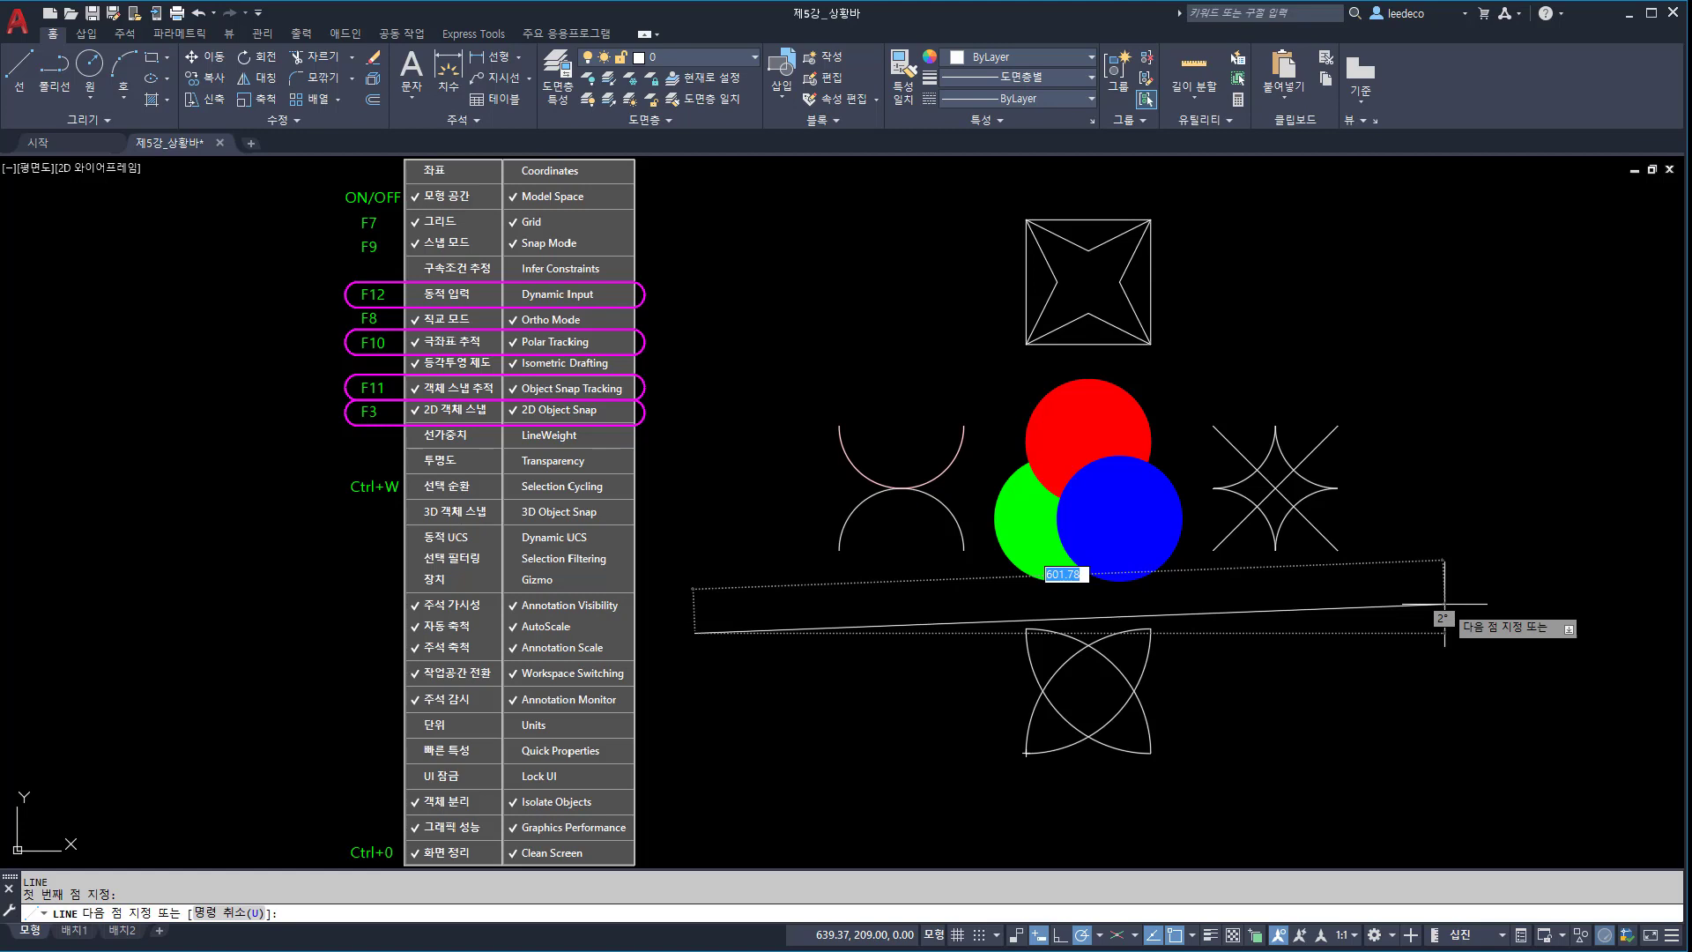
pyautogui.press('F8')
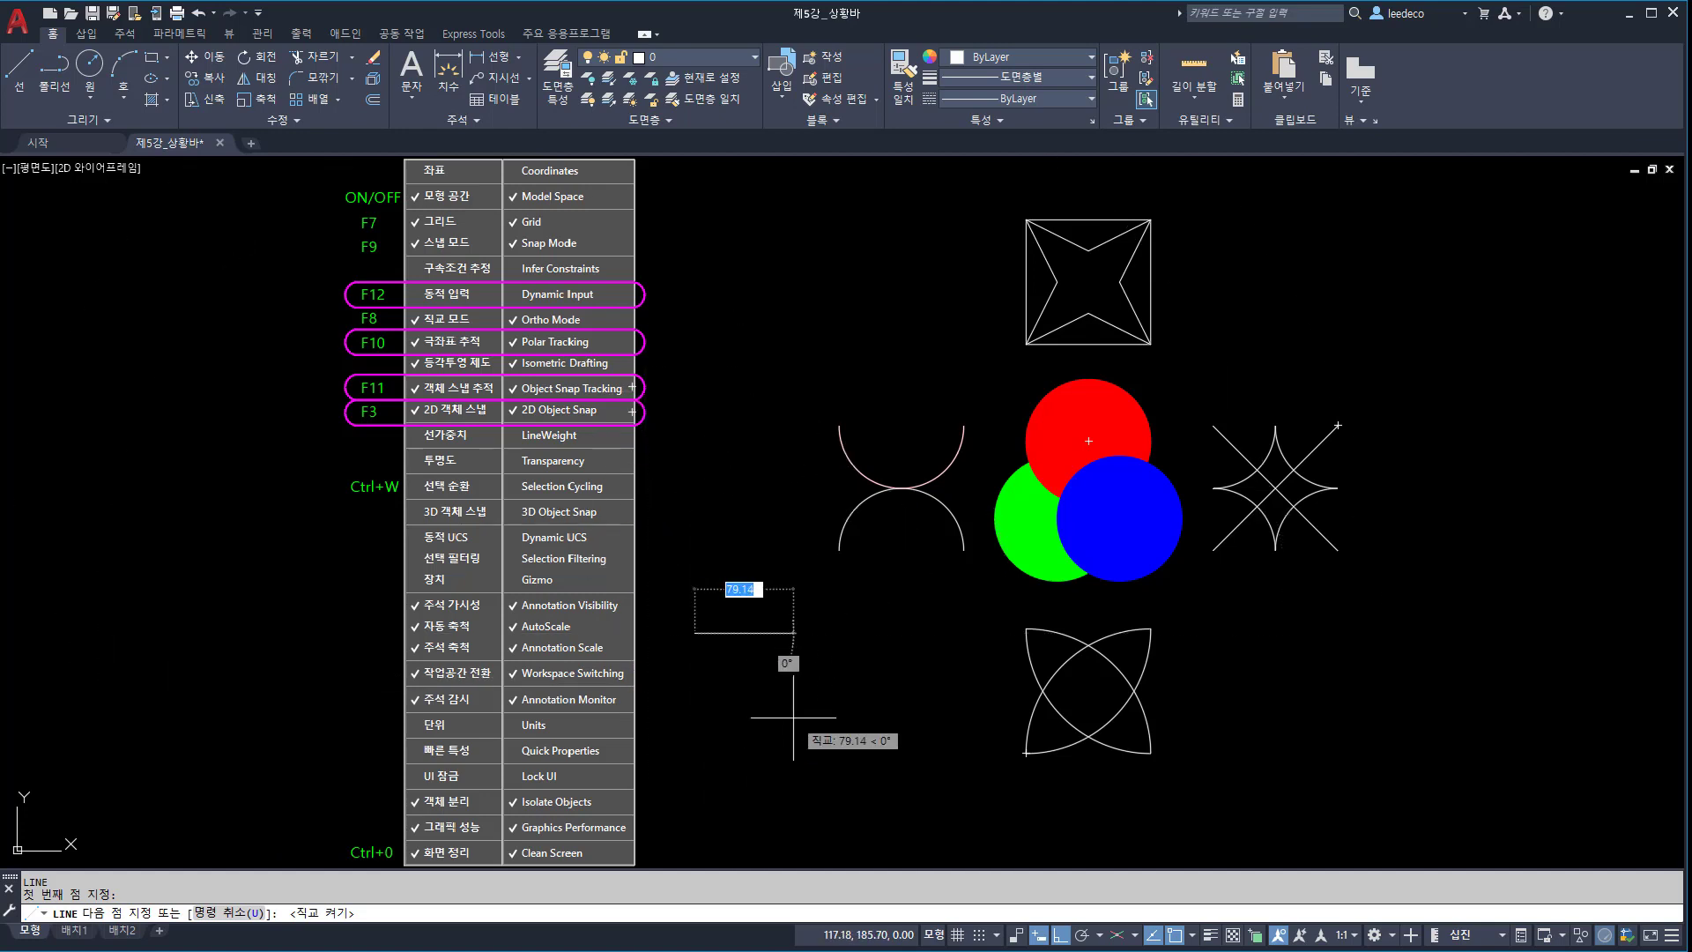
pyautogui.press('Escape')
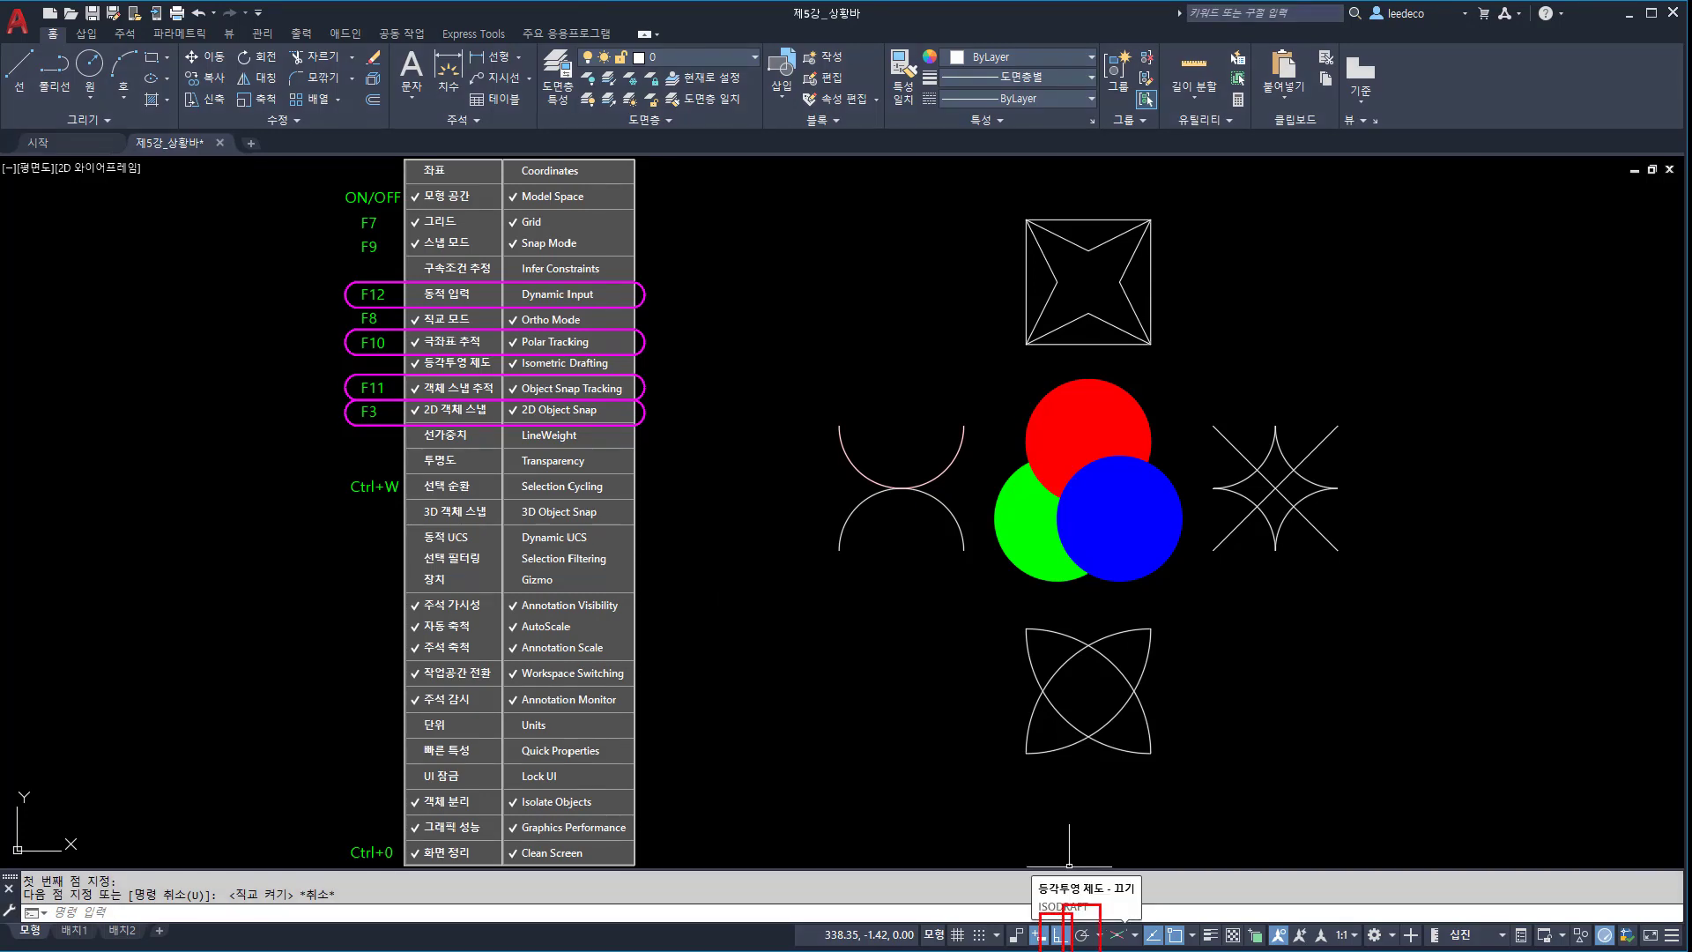
# Step: Switch from Ortho mode to Polar Tracking, back to Ortho mode, and finally to Polar Tracking again
pyautogui.click(1084, 934)
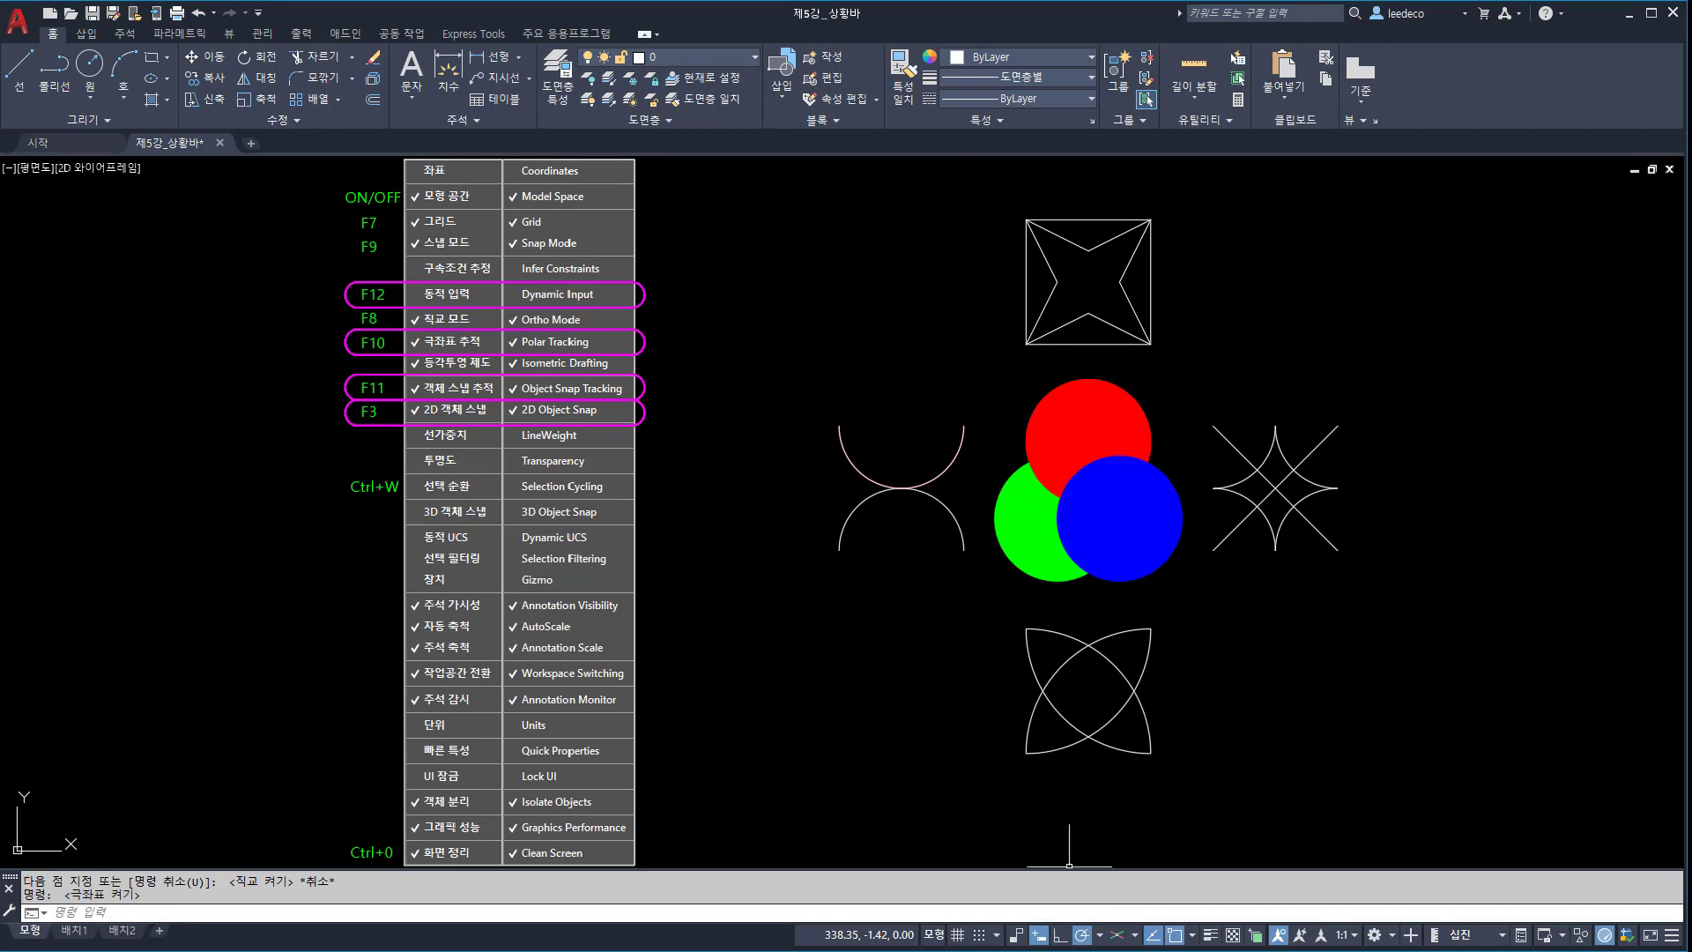
pyautogui.click(1061, 934)
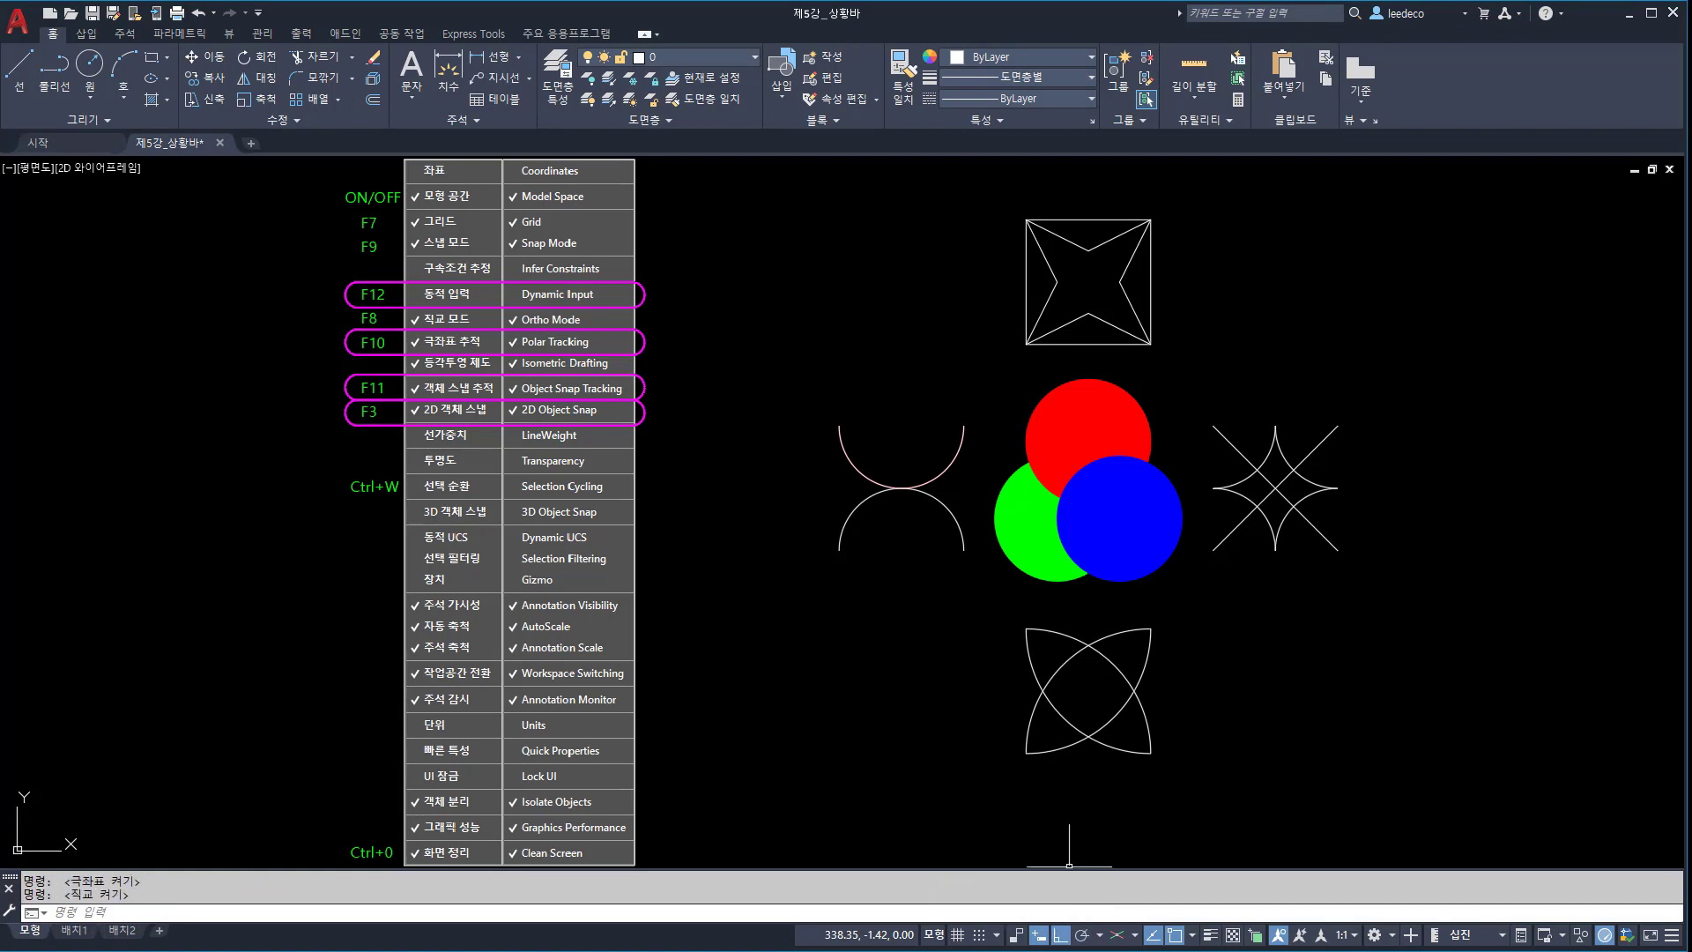
pyautogui.click(1083, 934)
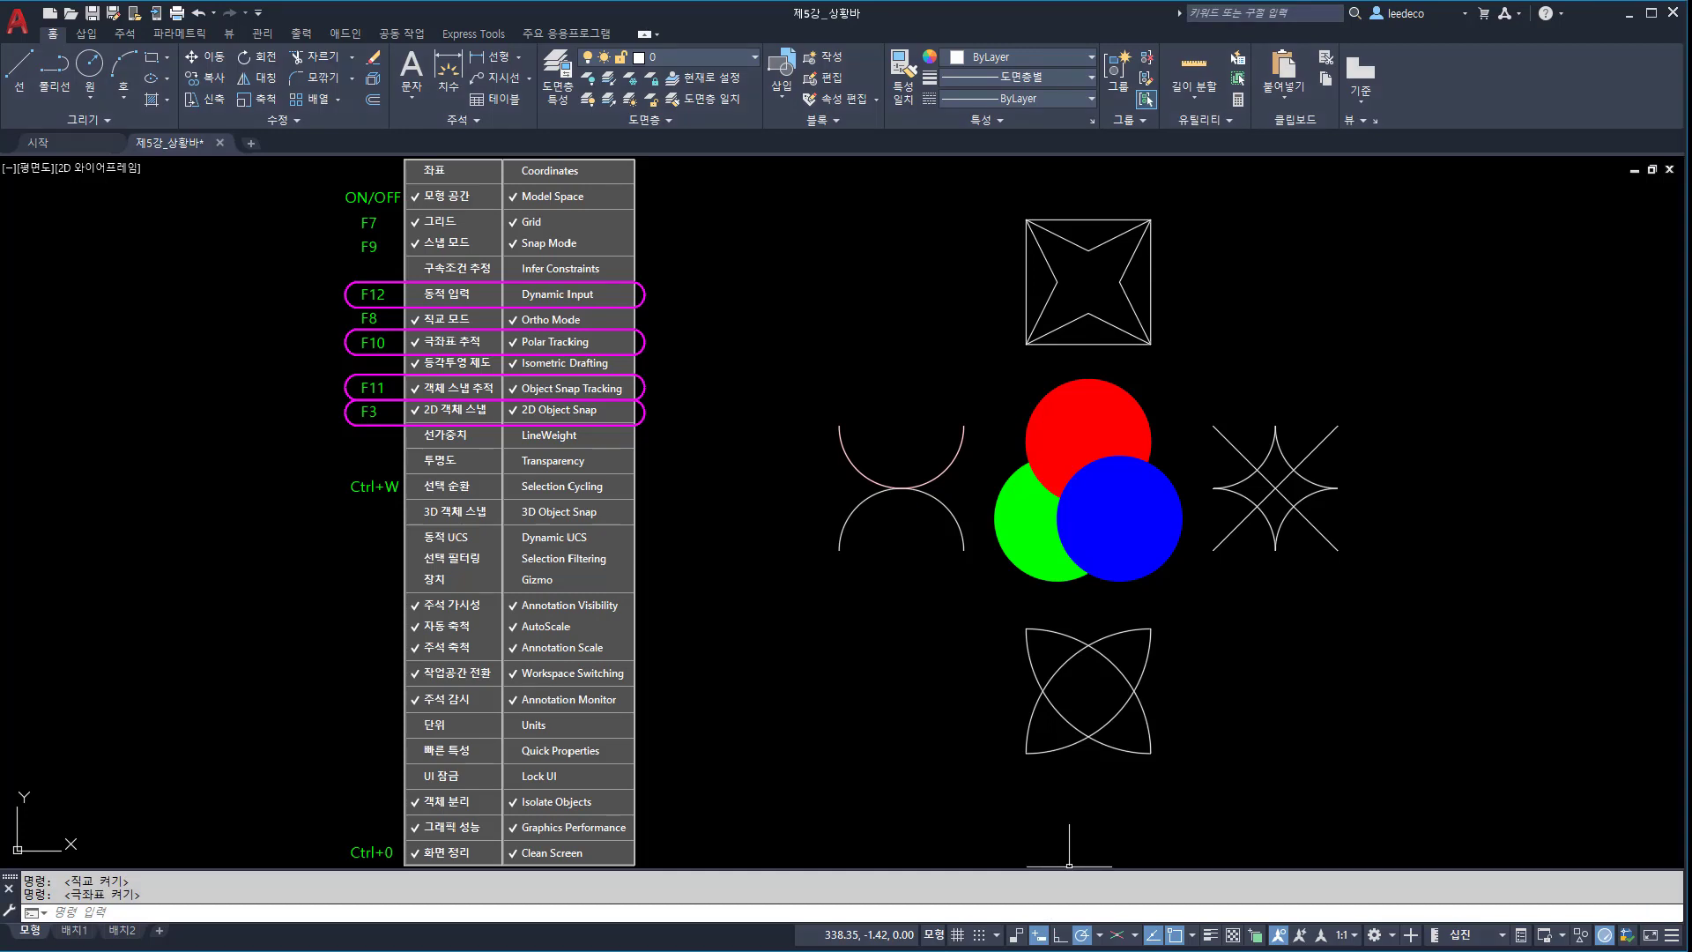
# Step: Start a line between the table and the arcs, alternating between Polar Tracking and Ortho mode while aiming its first segment horizontally
pyautogui.write('L')
pyautogui.press('Return')
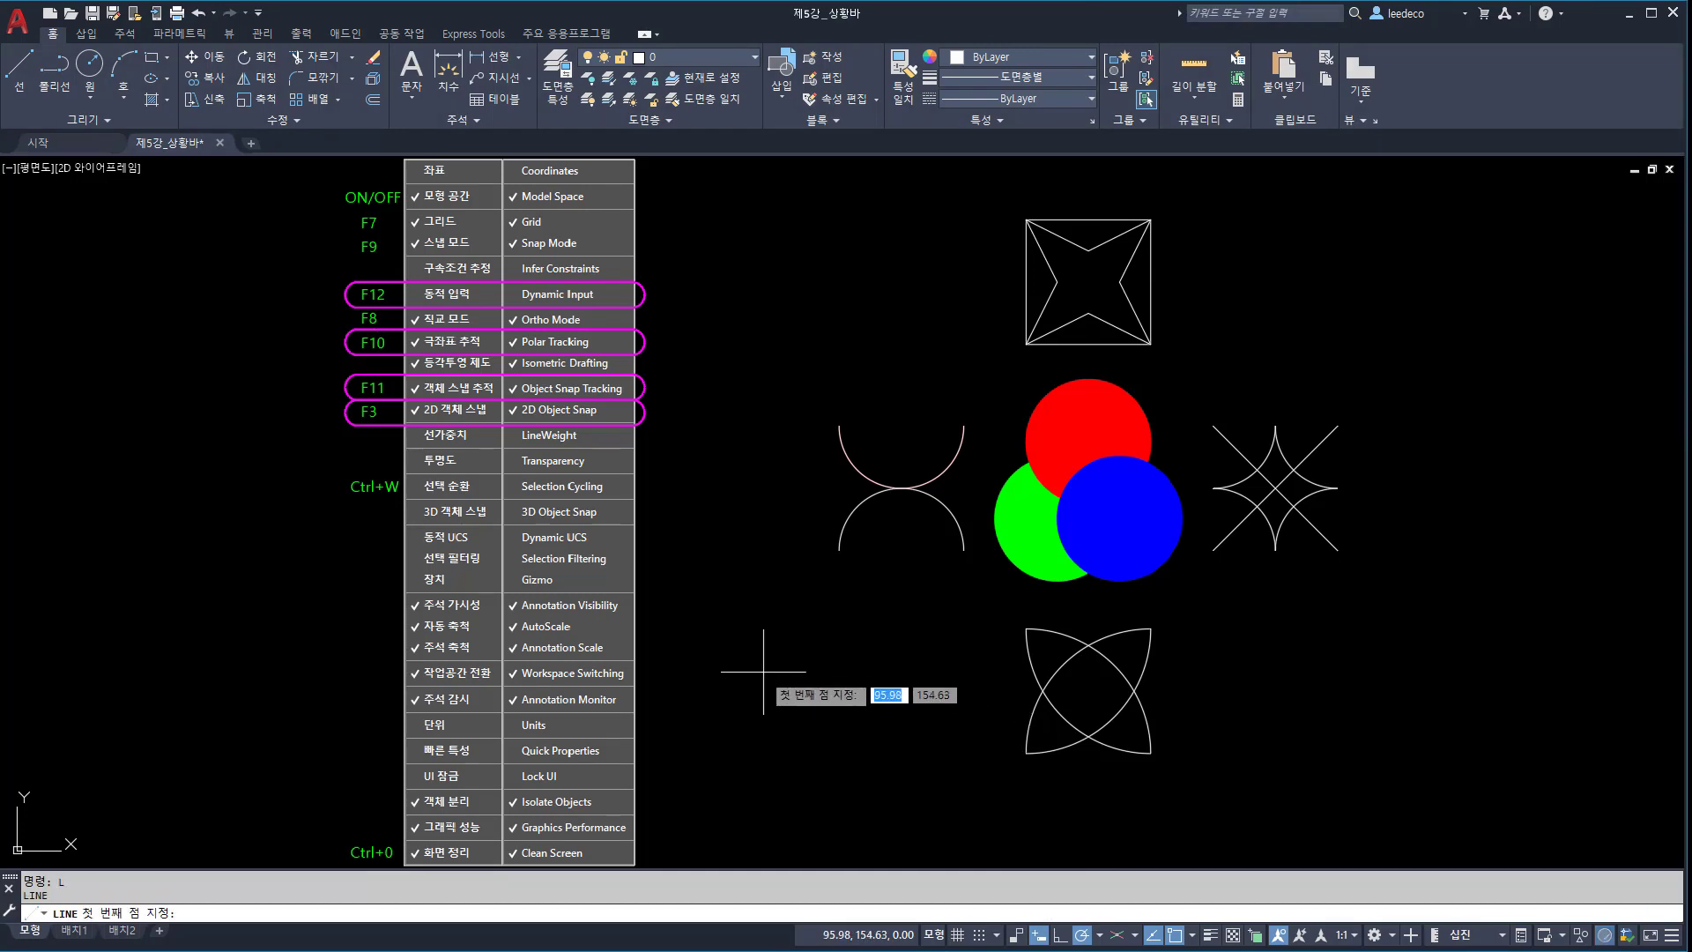
pyautogui.click(723, 619)
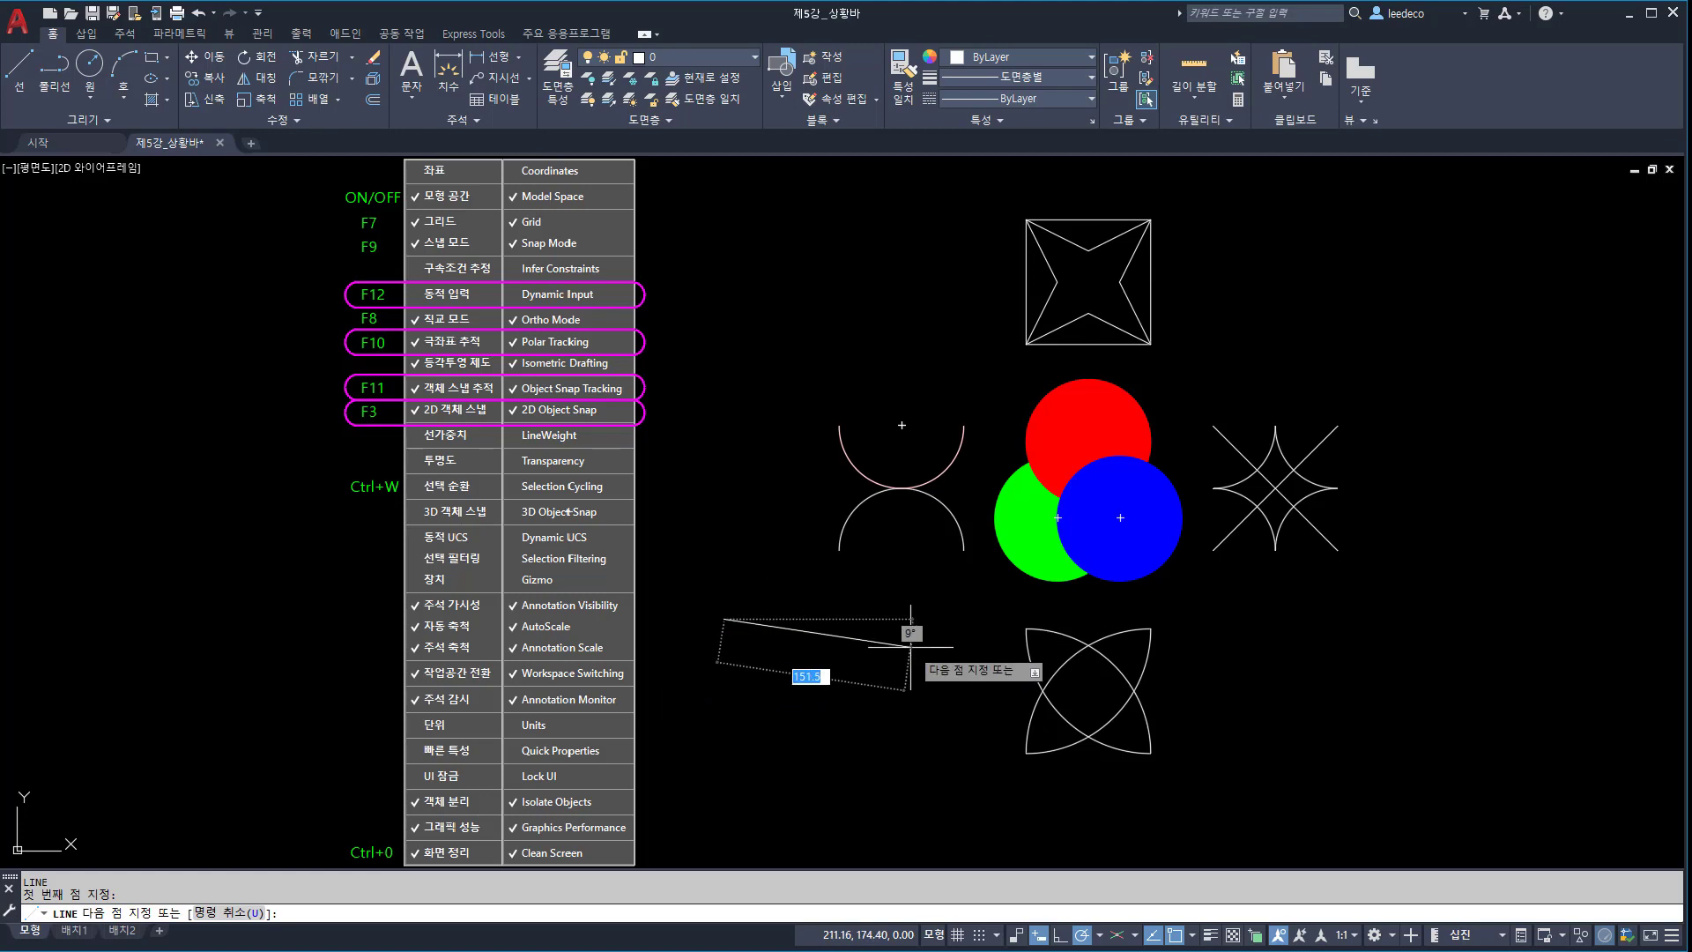
pyautogui.press('F8')
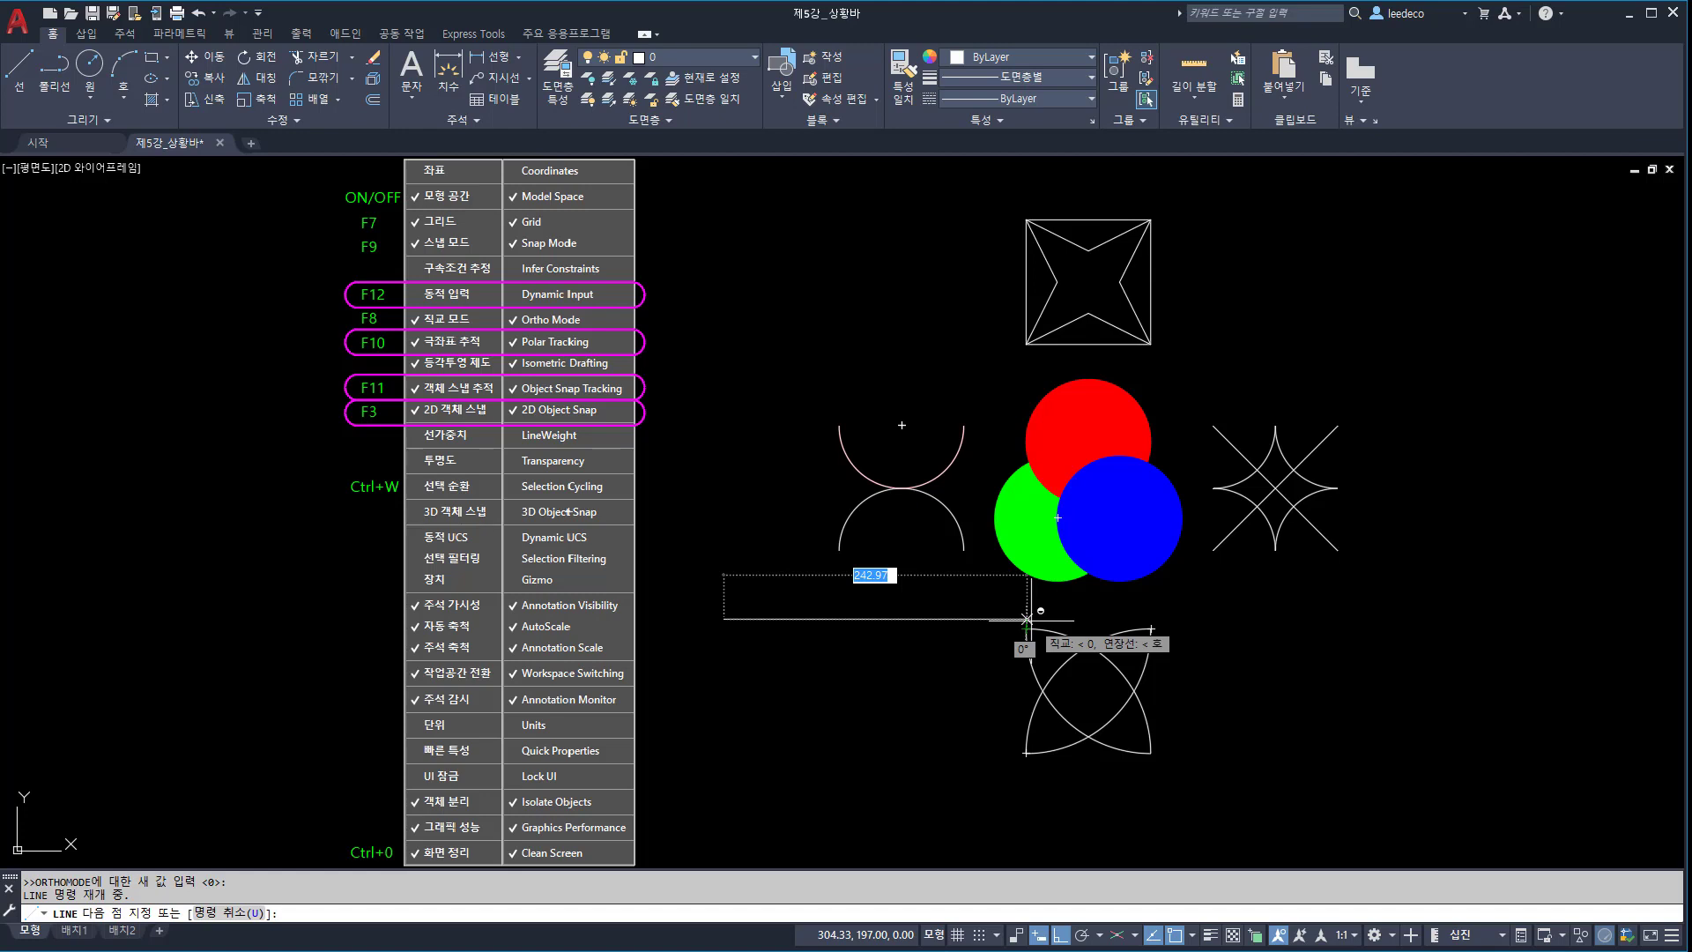
pyautogui.press('F10')
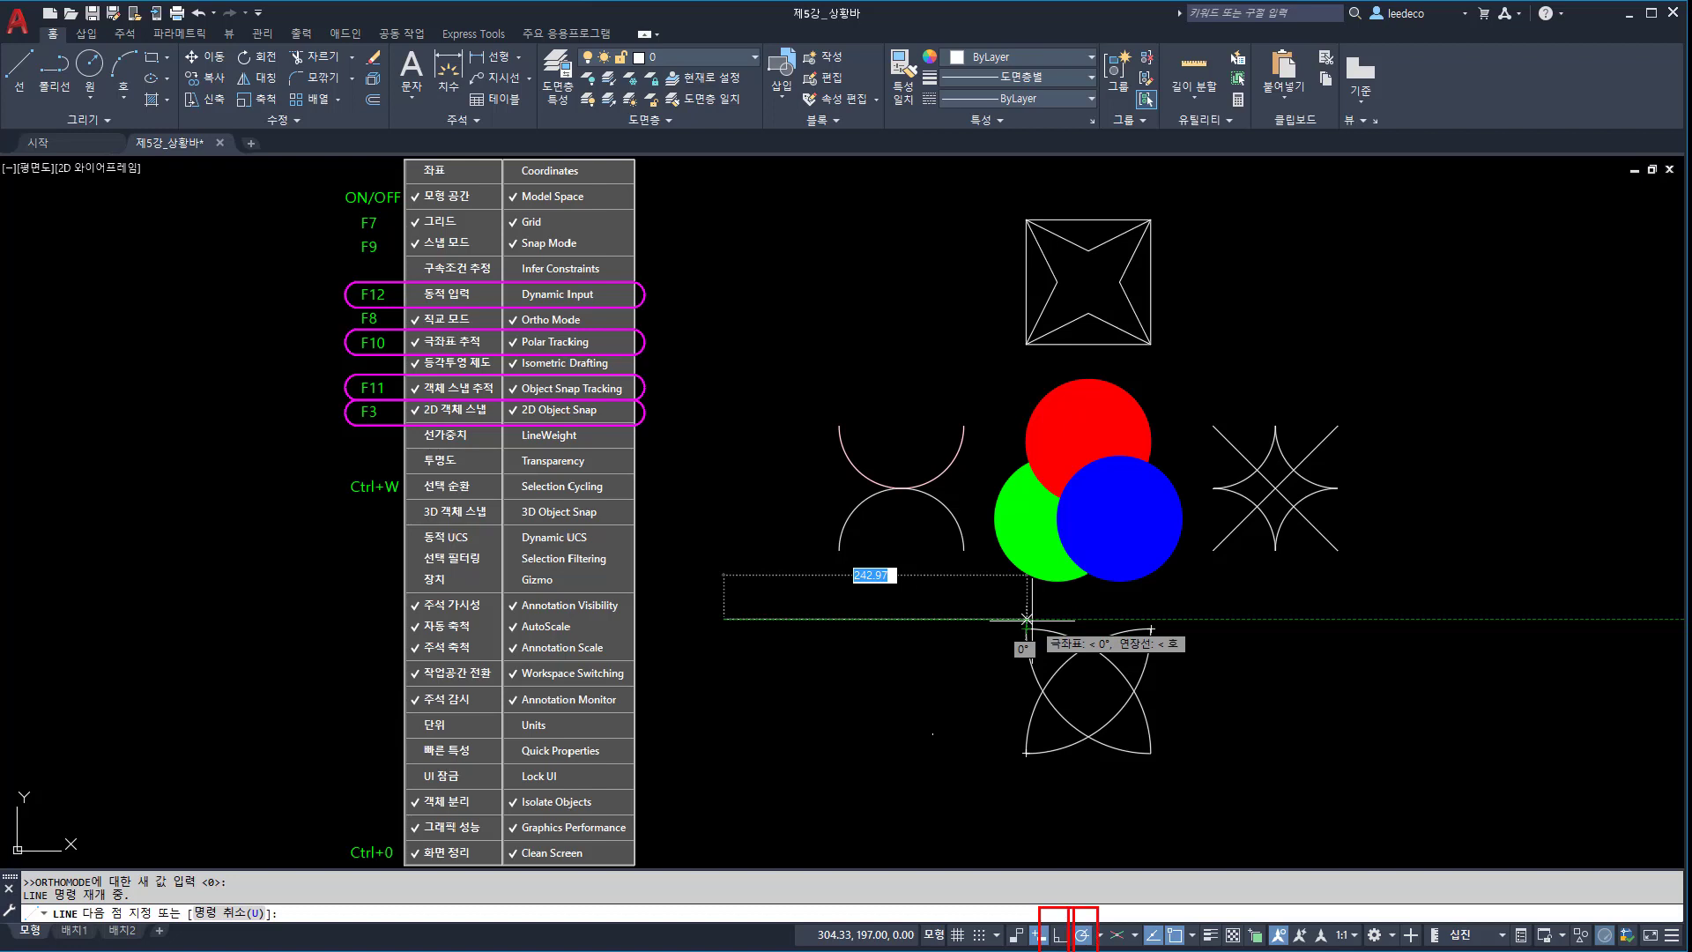
pyautogui.press('F8')
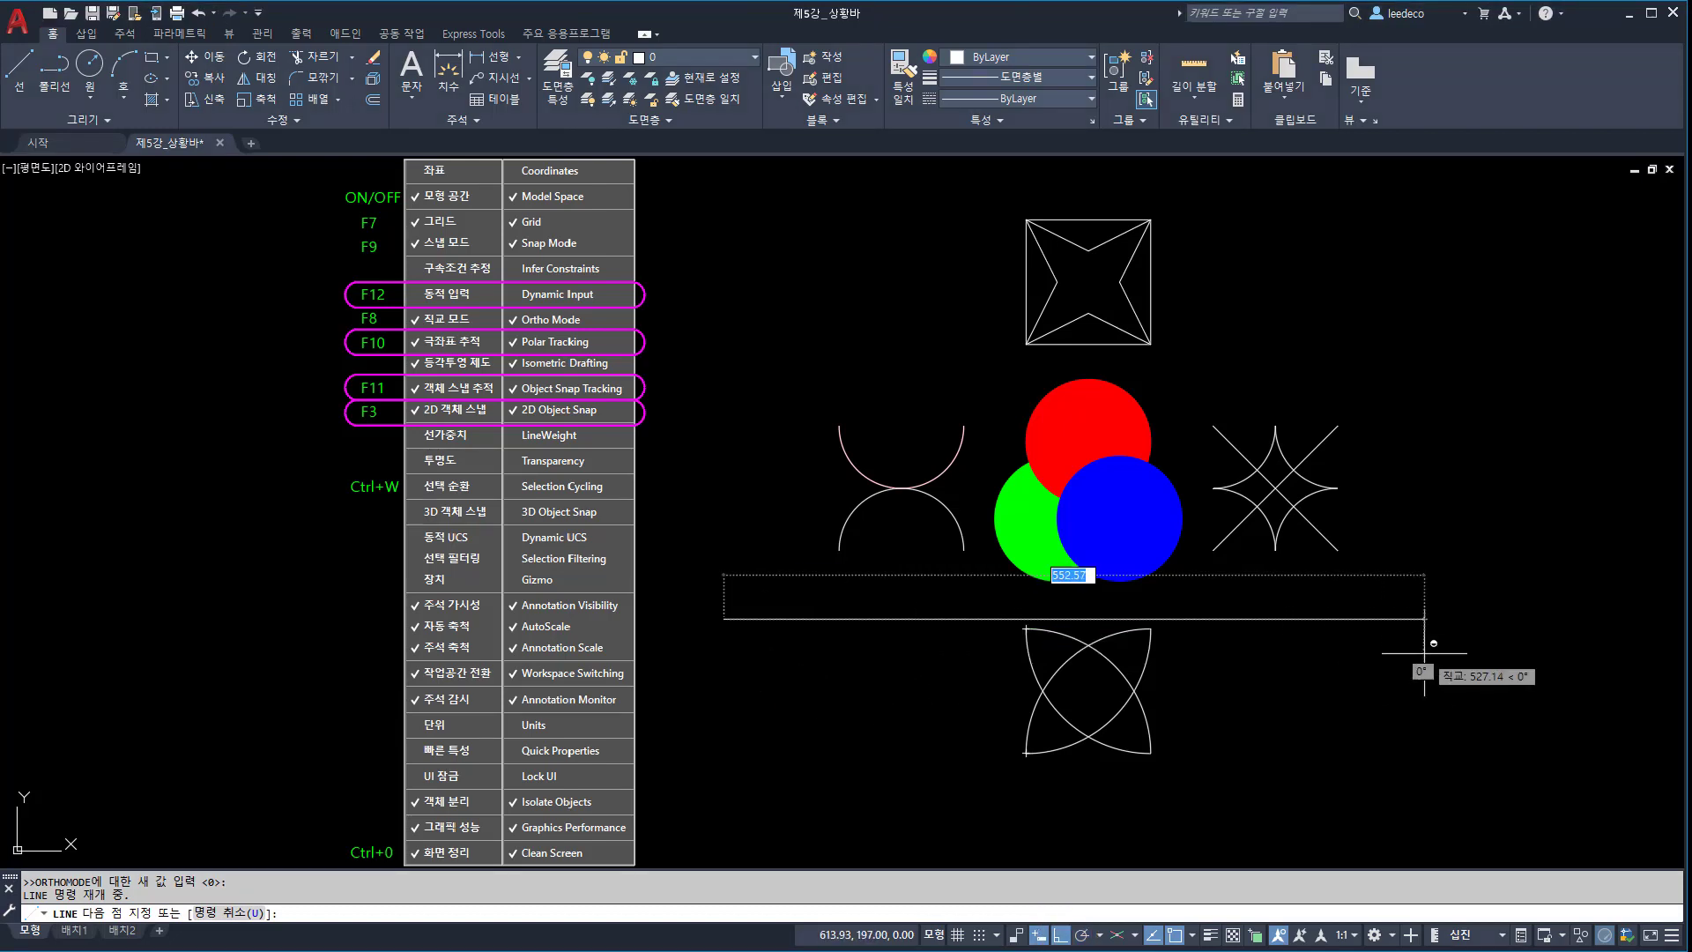
pyautogui.press('F8')
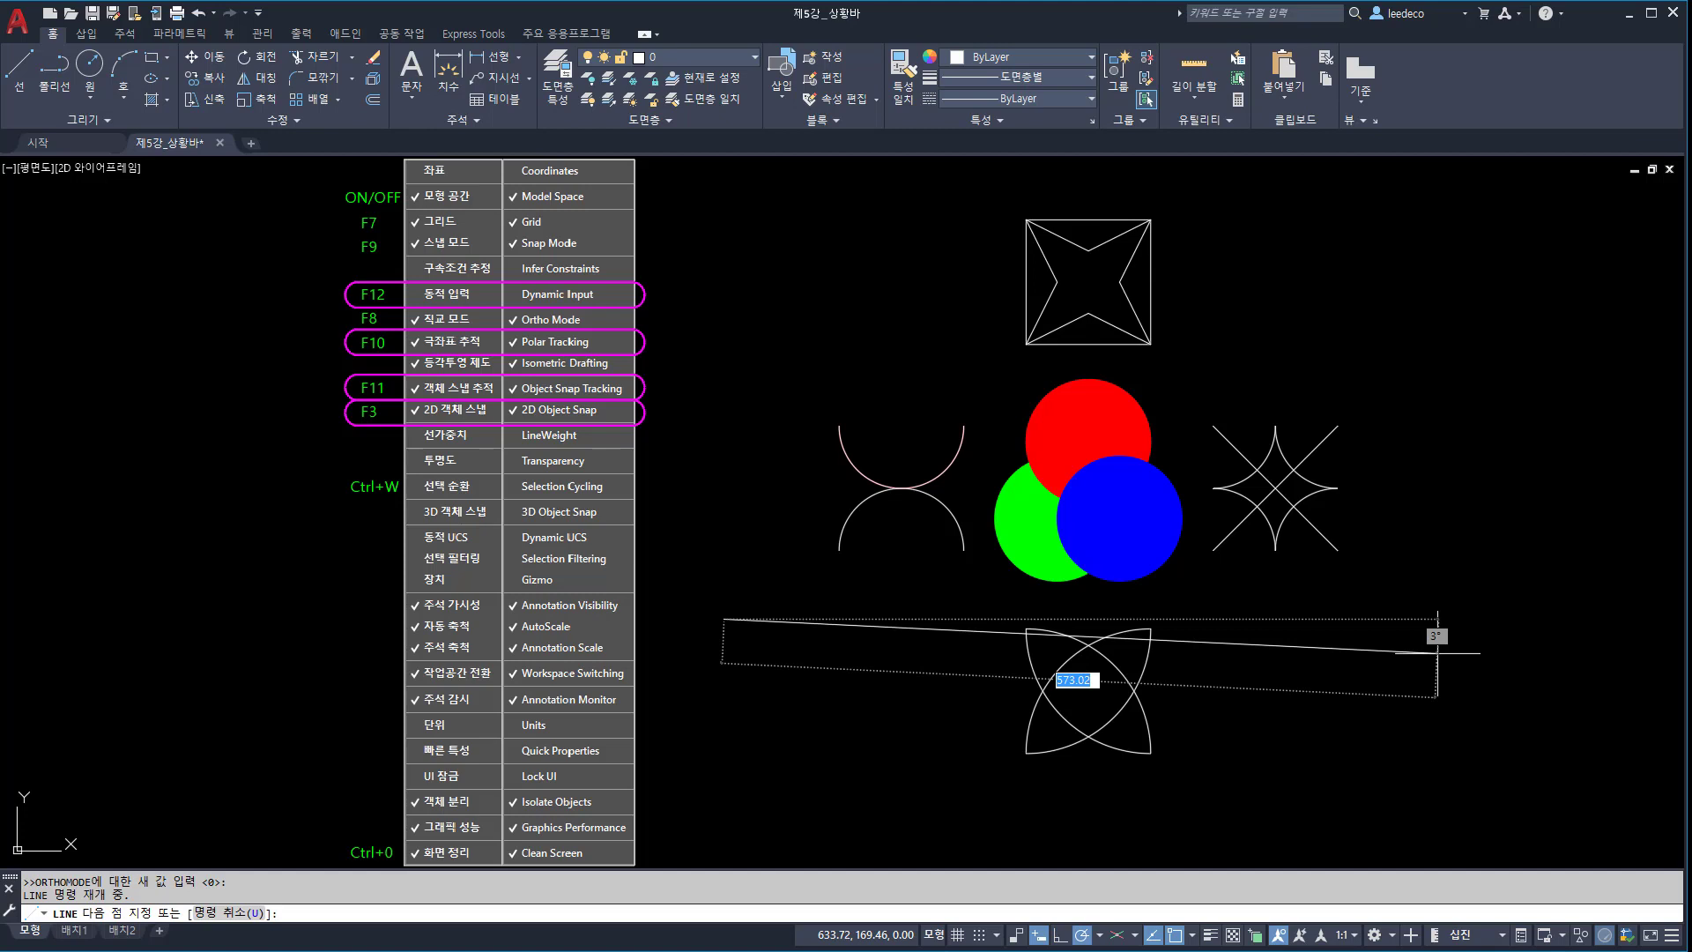
# Step: With Polar Tracking, place a horizontal segment beneath the circles and a vertical segment up through the curved star, ending the line there
pyautogui.click(1282, 619)
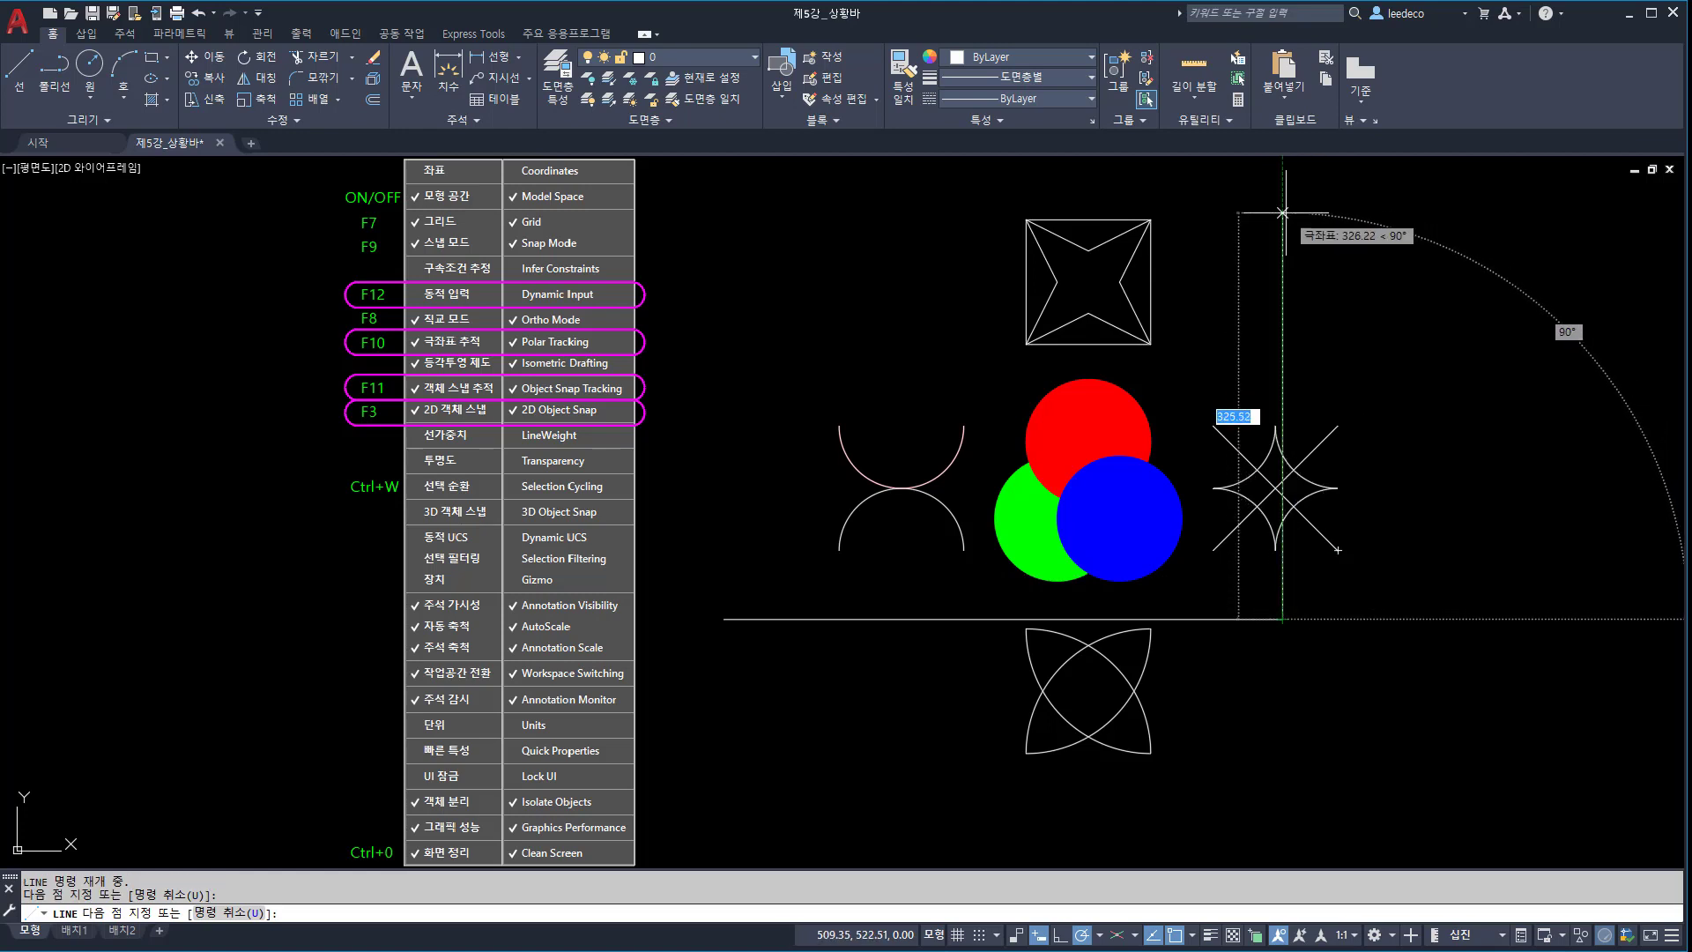
pyautogui.click(1283, 309)
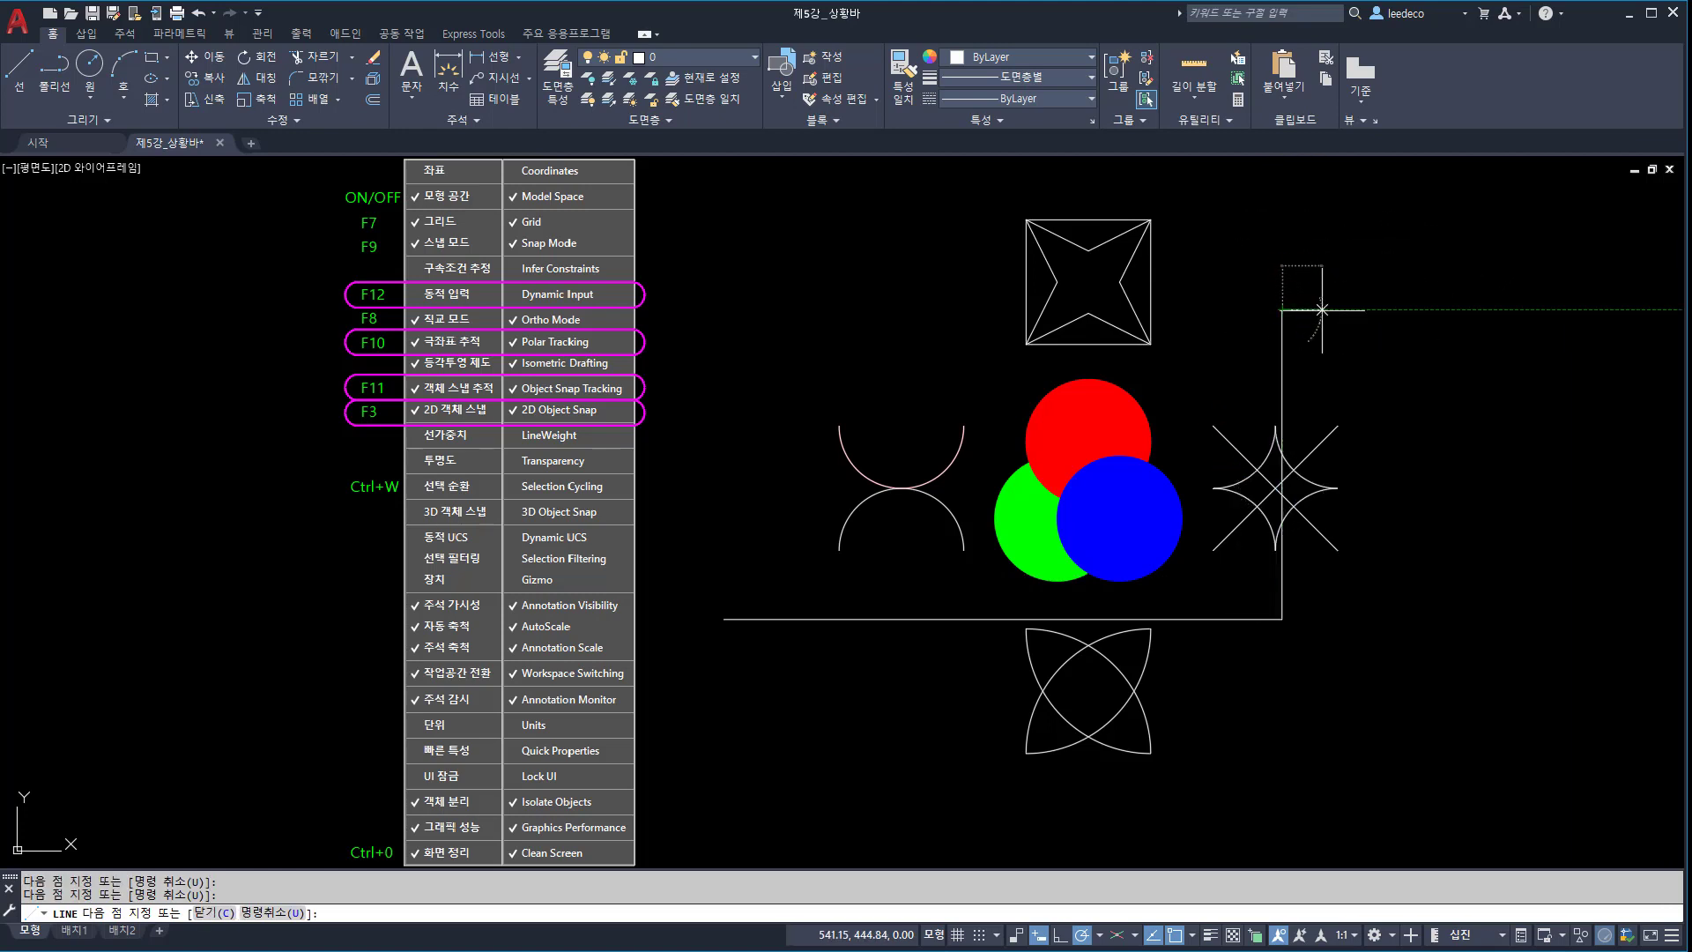
pyautogui.press('Escape')
# Step: Erase the vertical and horizontal segments just drawn around the figures
pyautogui.click(1288, 322)
pyautogui.click(1239, 302)
pyautogui.click(1301, 694)
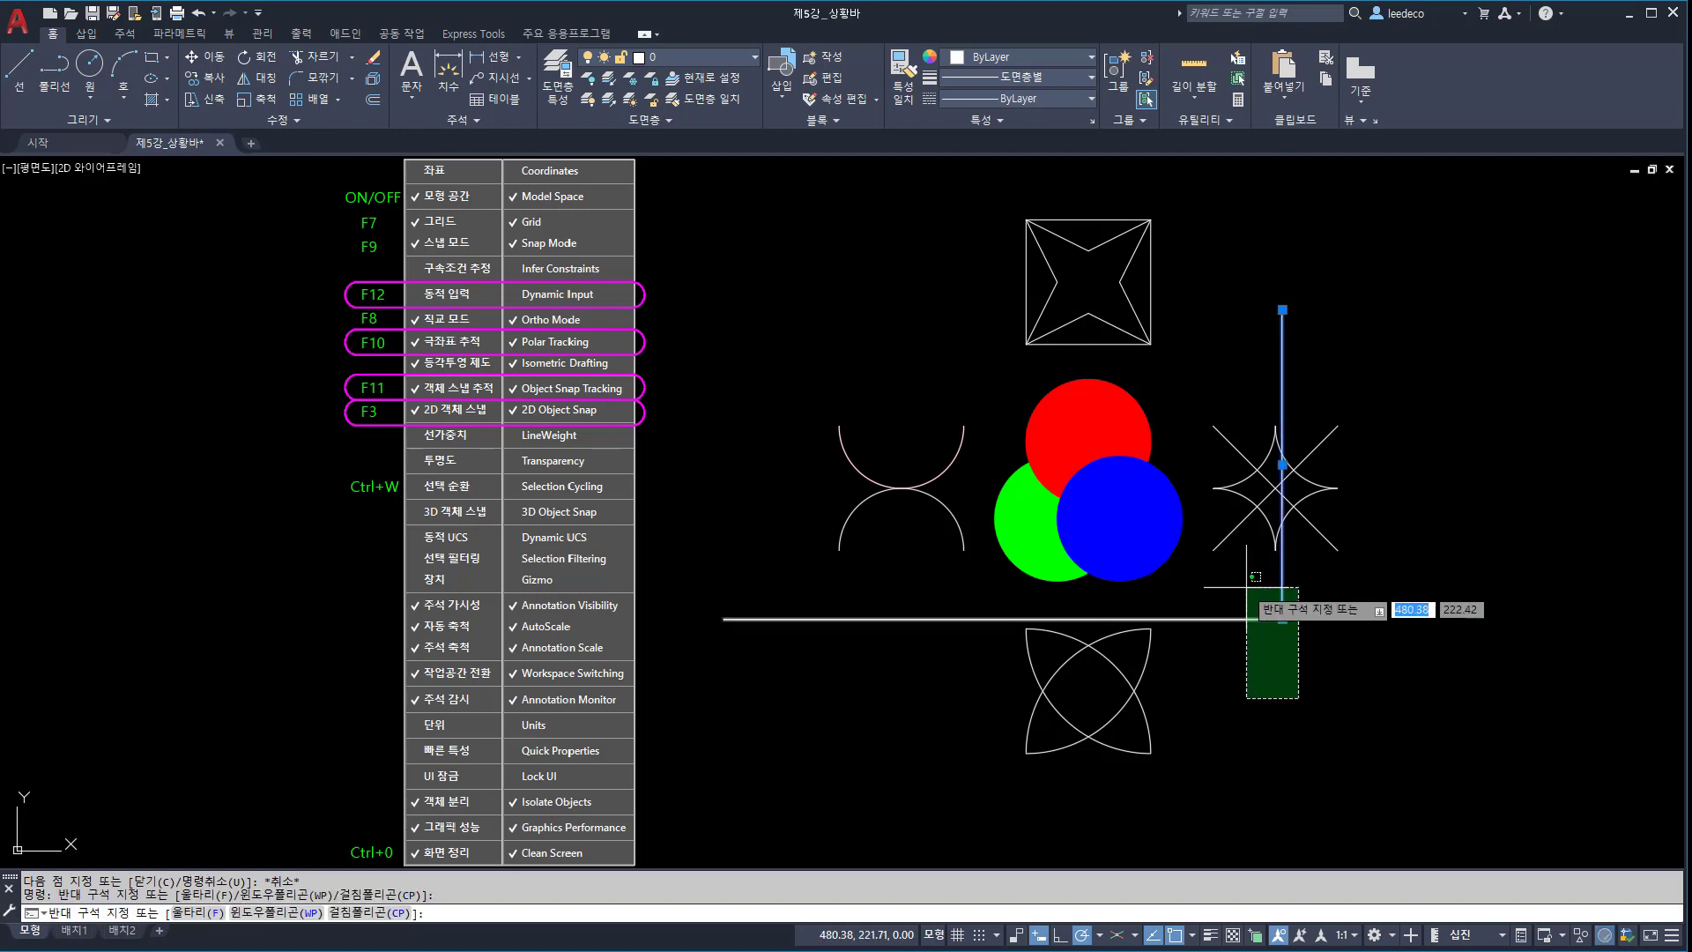
pyautogui.click(1246, 568)
pyautogui.write('e')
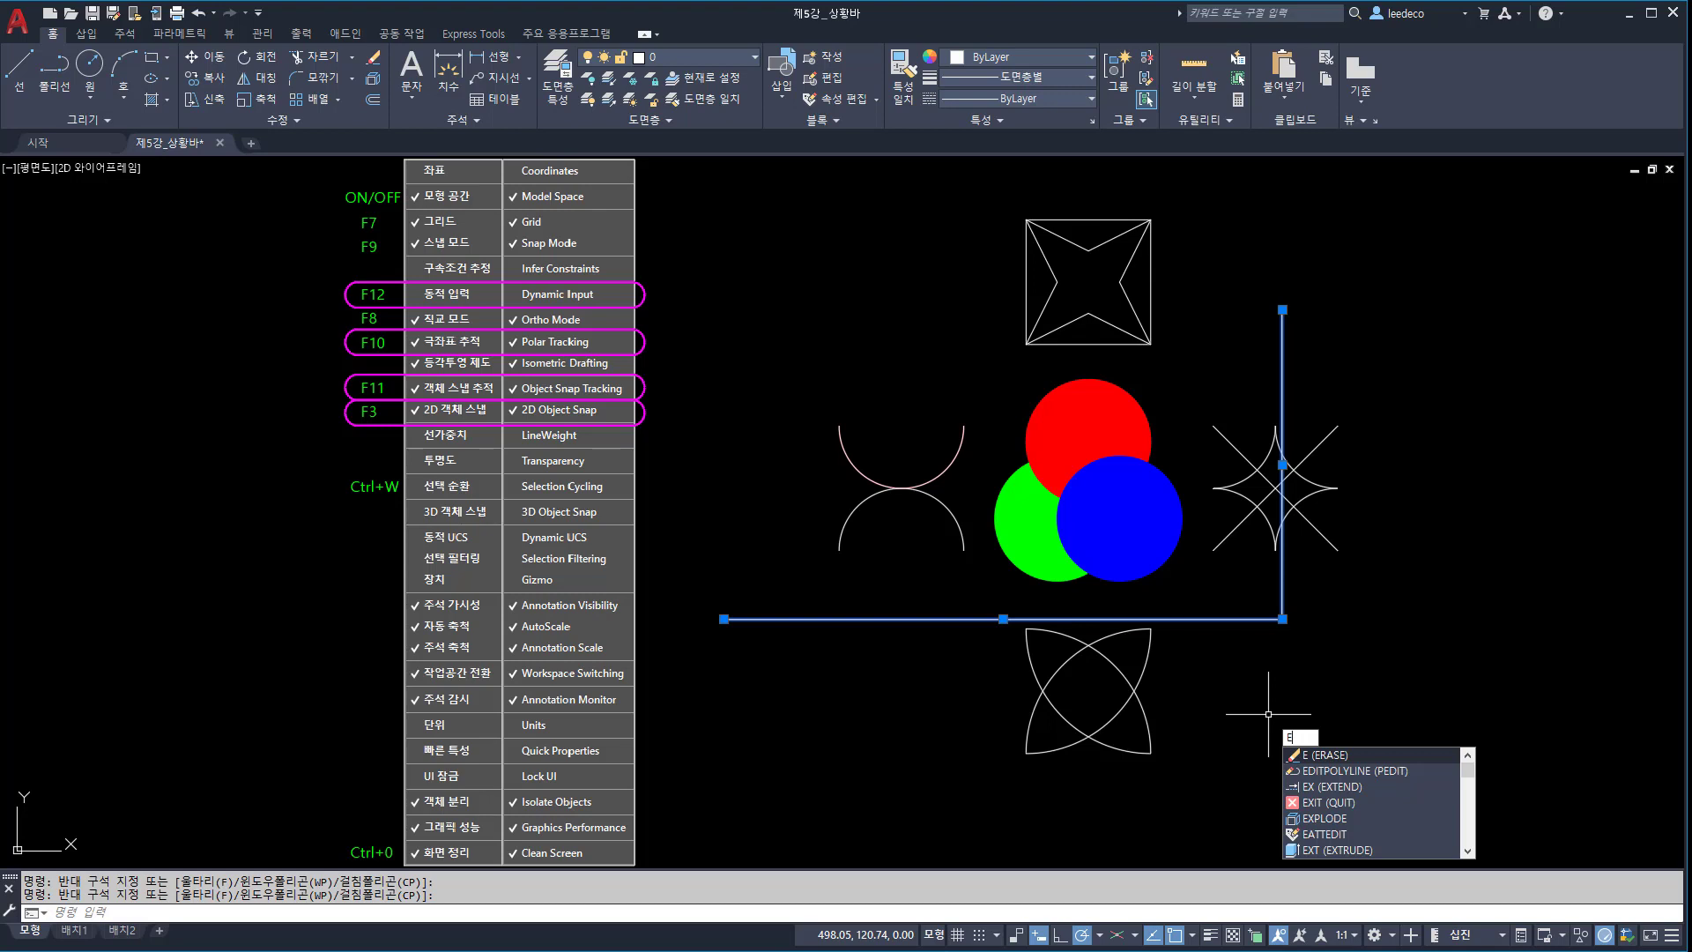
pyautogui.press('Return')
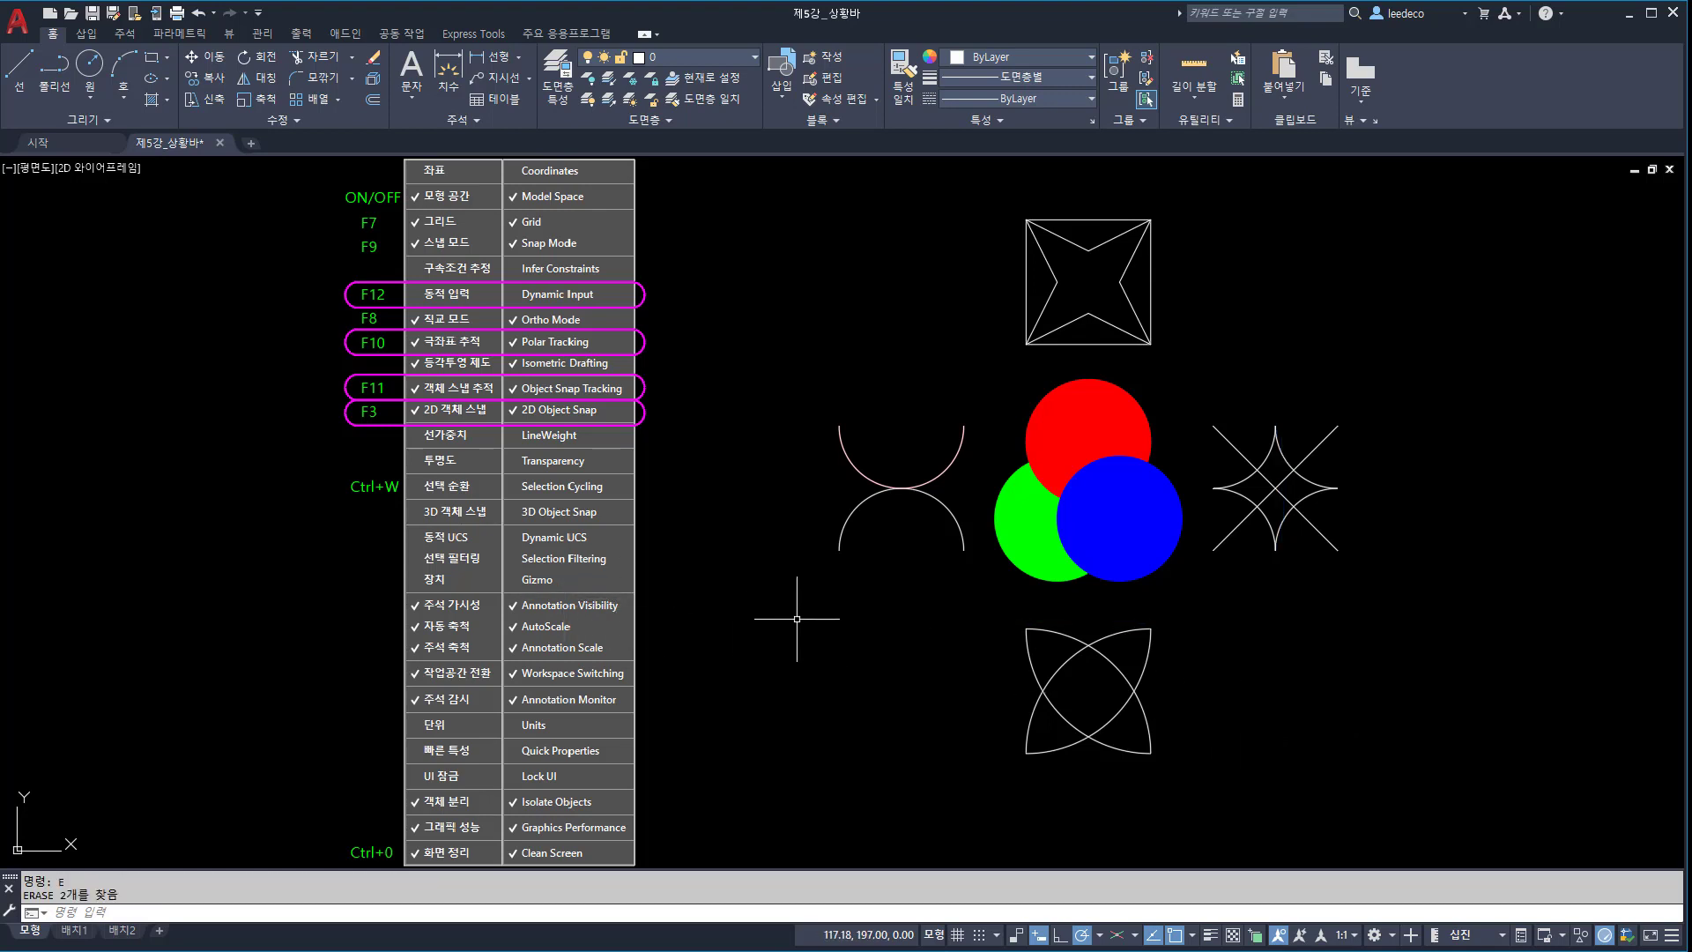
# Step: Draw a single horizontal line in the empty area to the right of the figures using Polar Tracking
pyautogui.scroll(-2, 781, 643)
pyautogui.moveTo(781, 642)
pyautogui.mouseDown(button='middle')
pyautogui.moveTo(862, 645)
pyautogui.moveTo(654, 691)
pyautogui.mouseUp(button='middle')
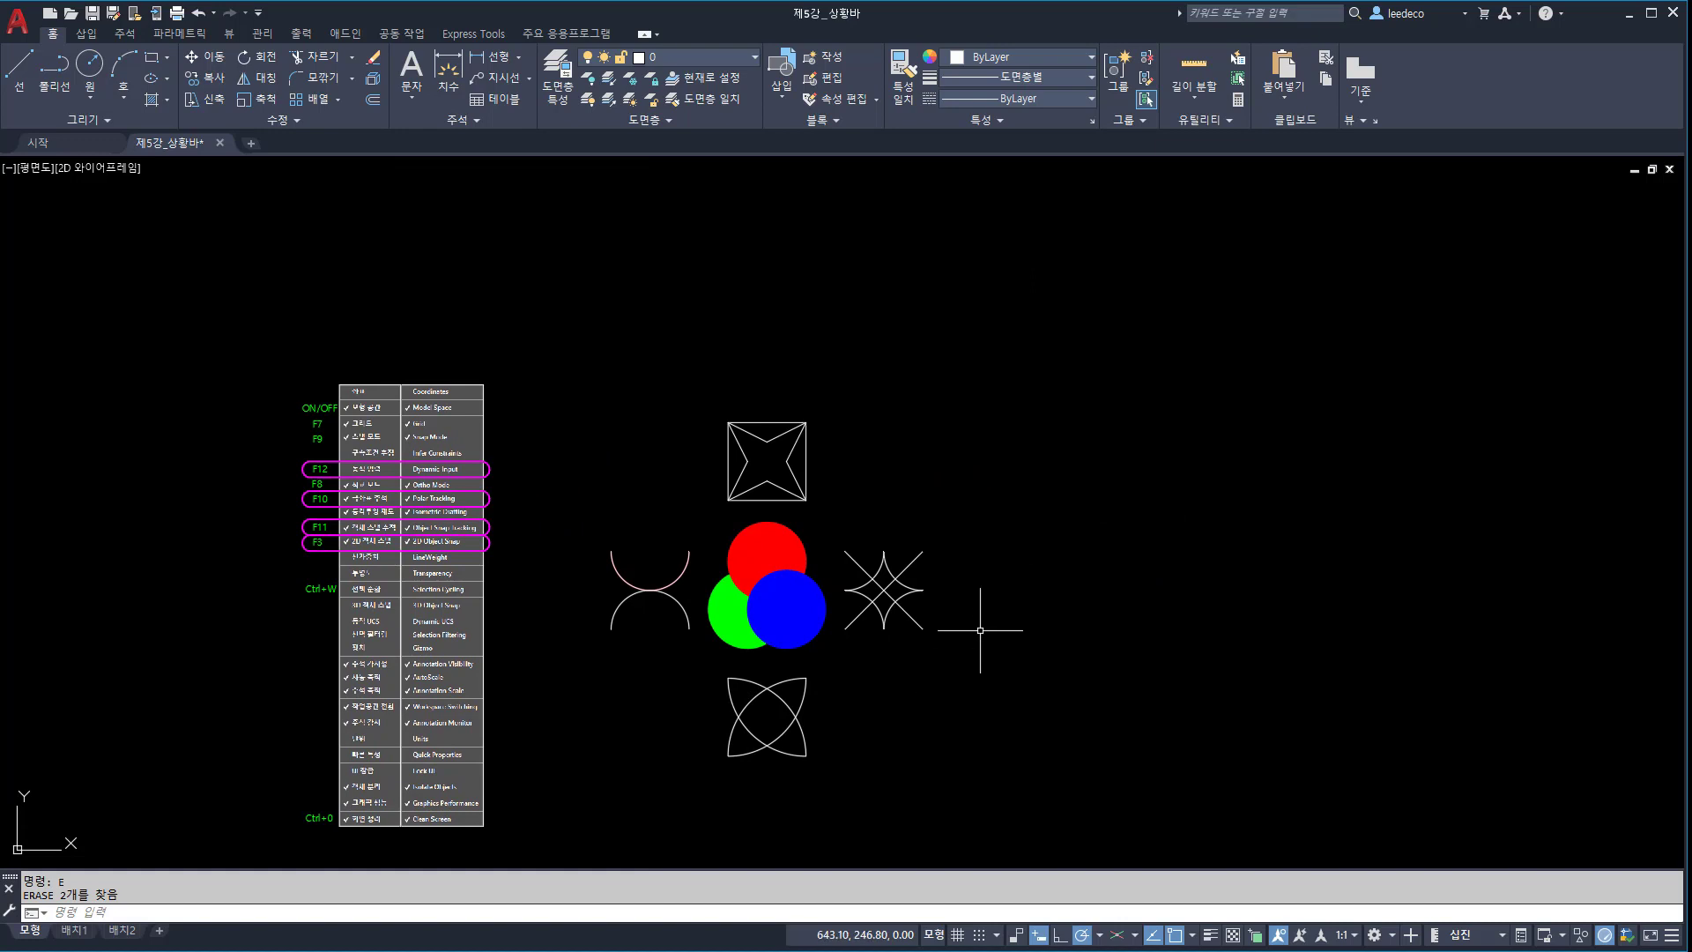
pyautogui.write('L')
pyautogui.press('Return')
pyautogui.click(965, 493)
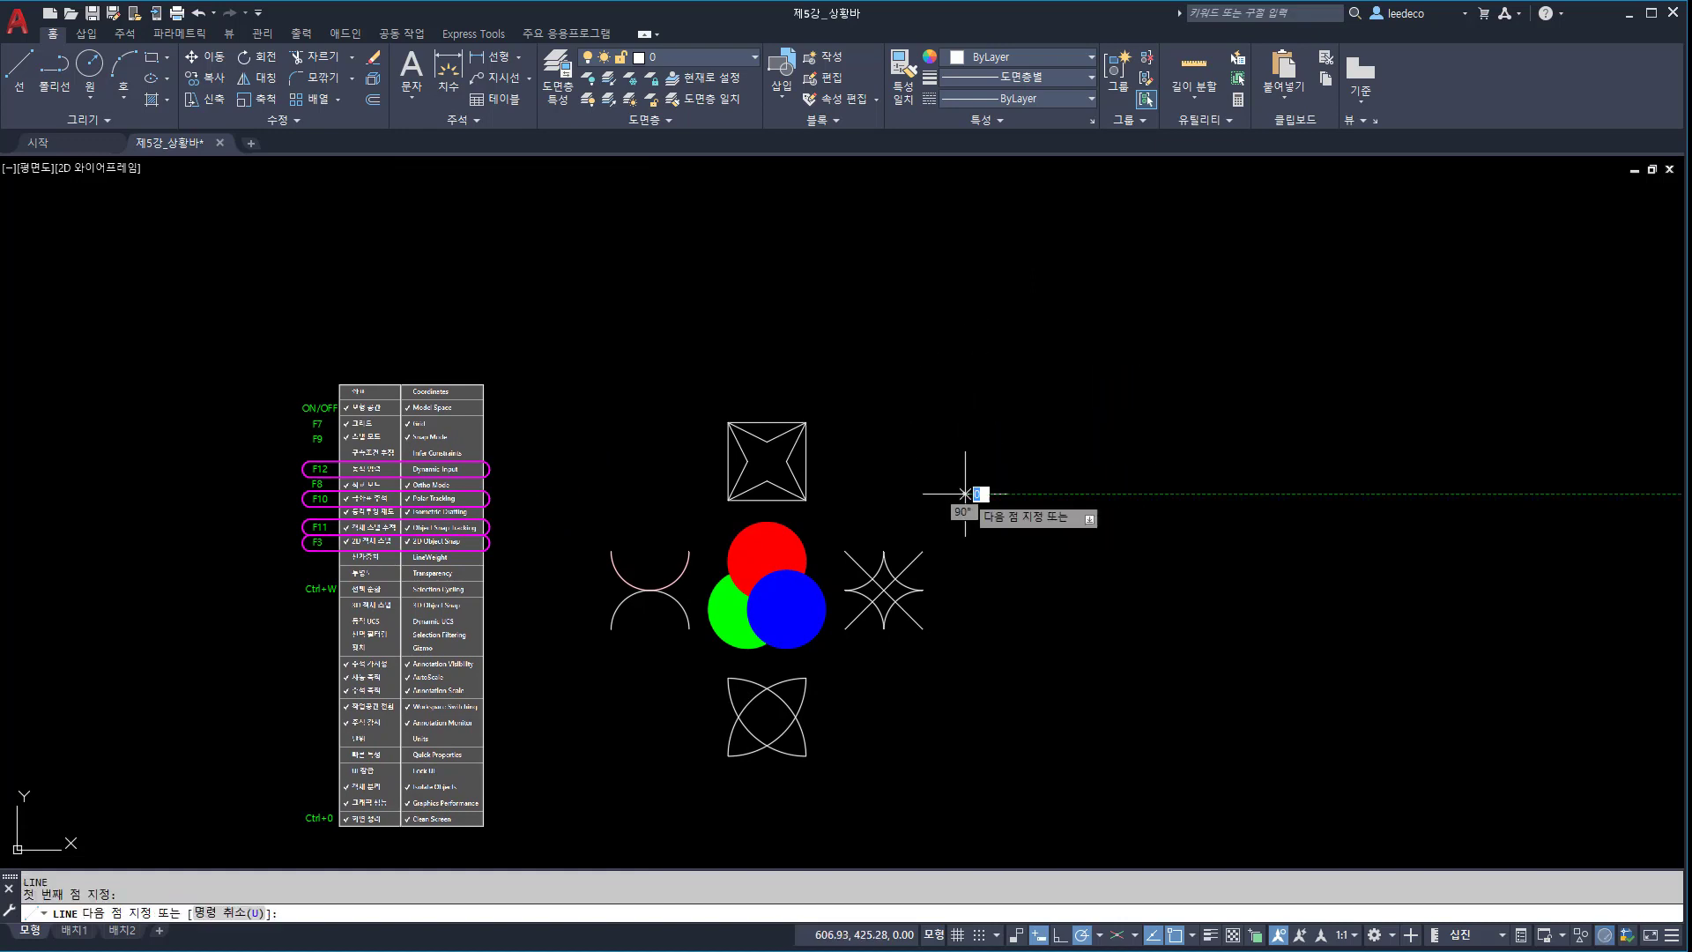
pyautogui.click(1165, 493)
pyautogui.press('Return')
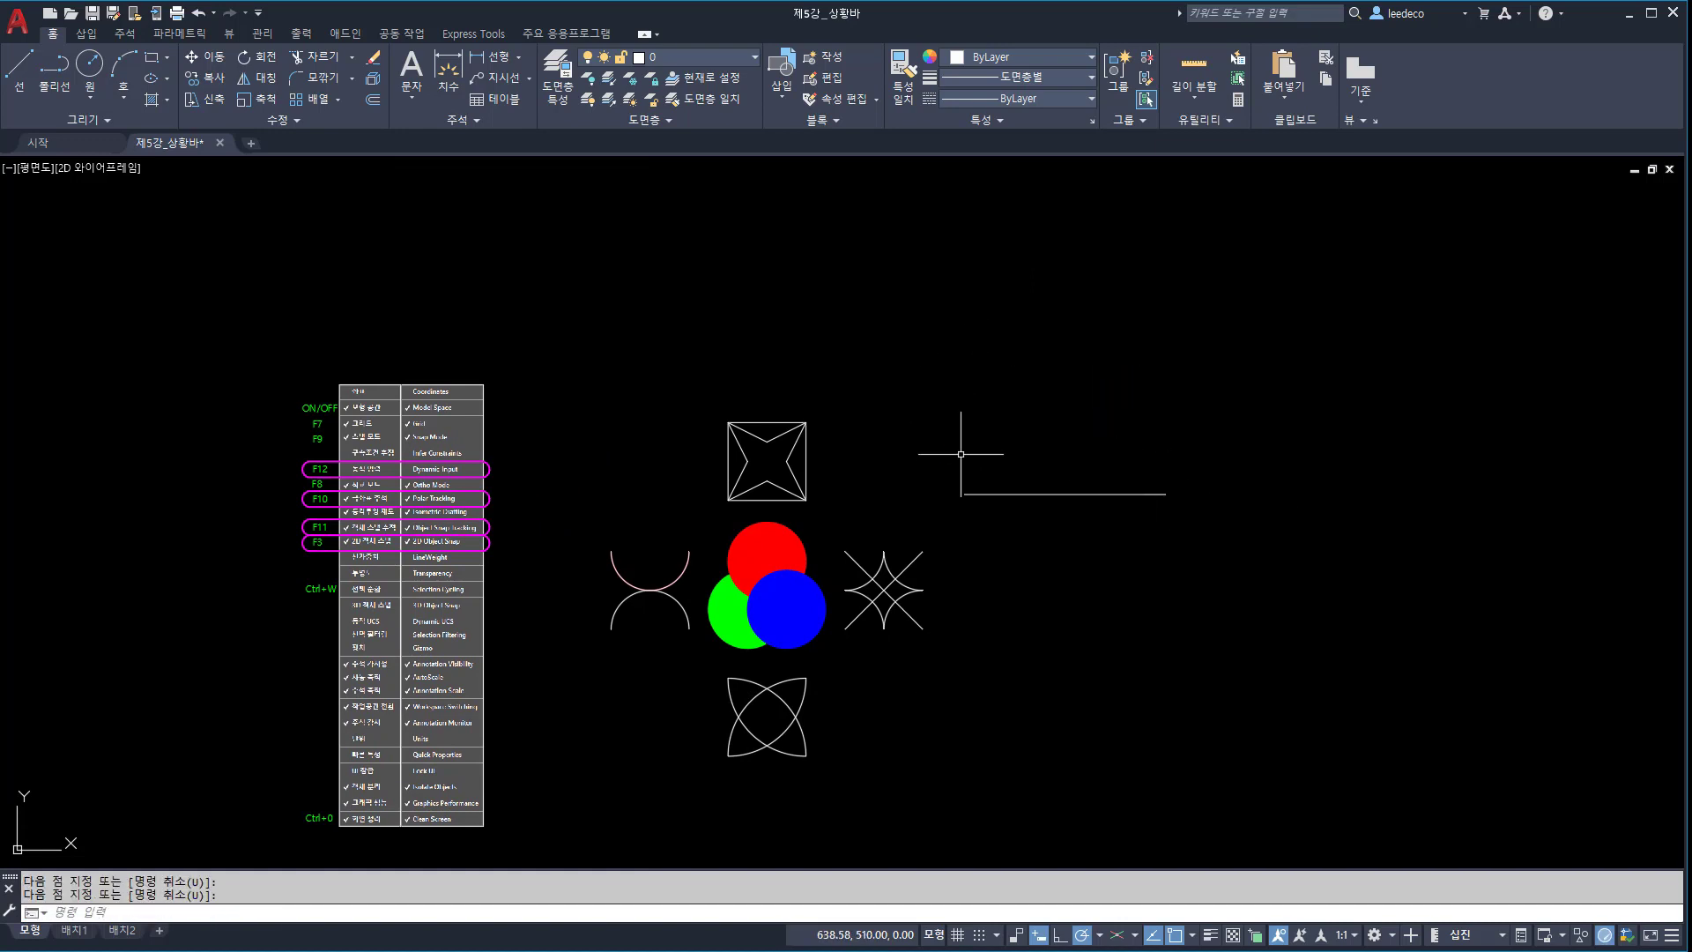
# Step: With Ortho mode on, draw a line from above the horizontal line's left end to its right endpoint by snapping
pyautogui.press('Return')
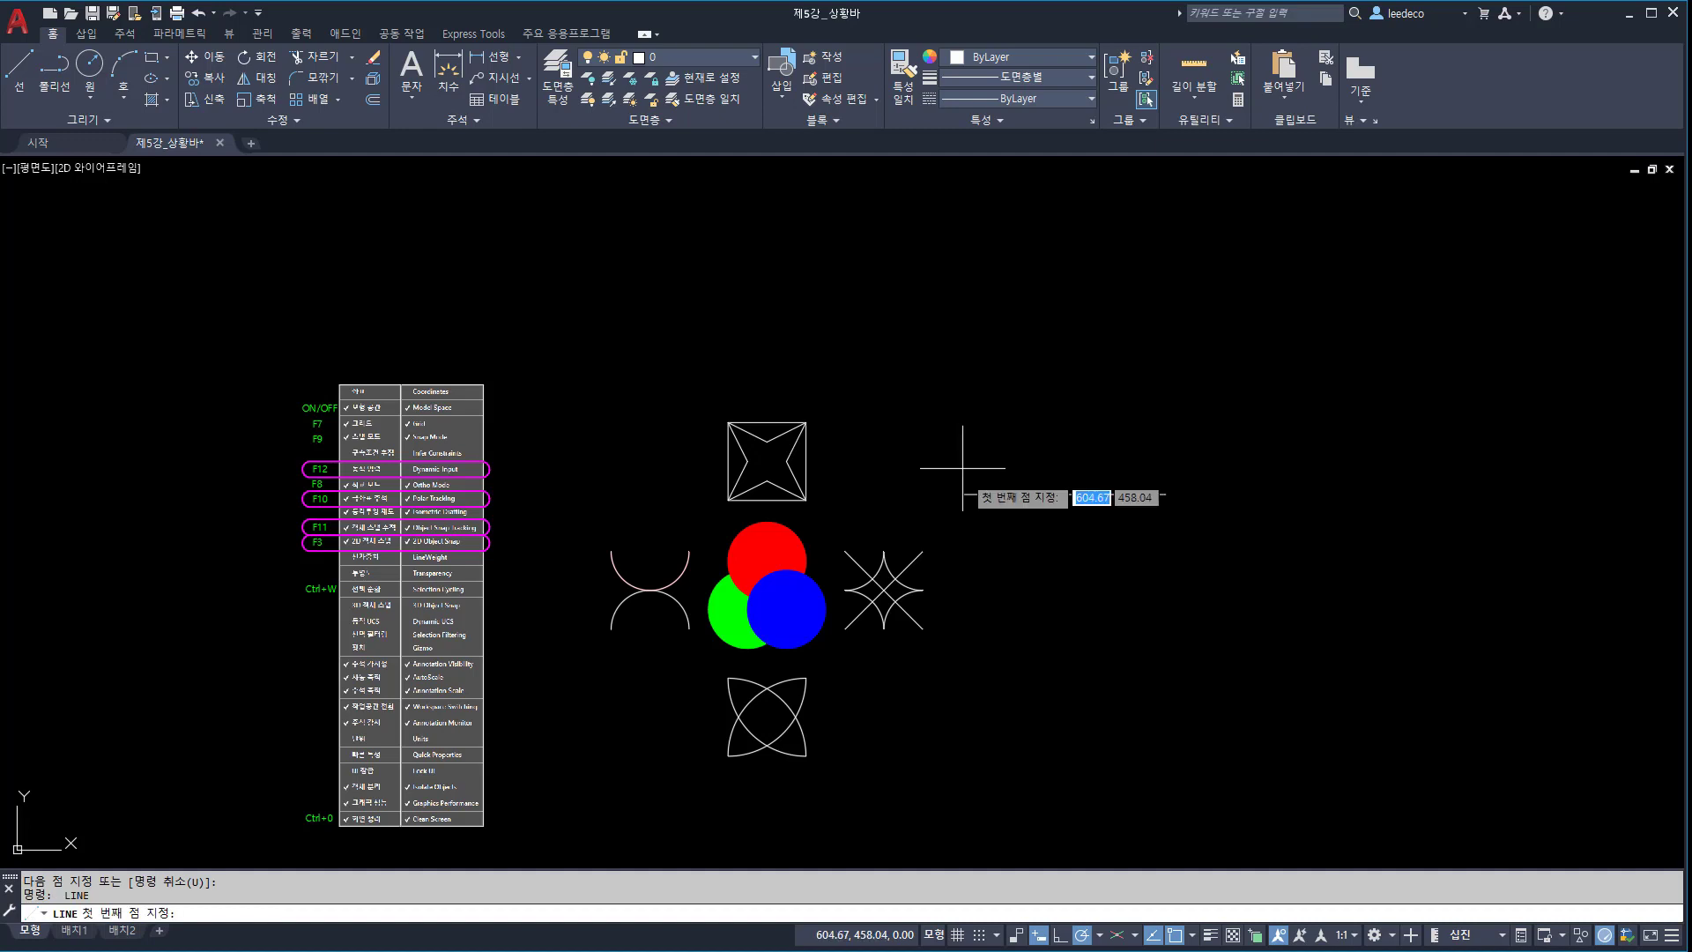
pyautogui.click(965, 410)
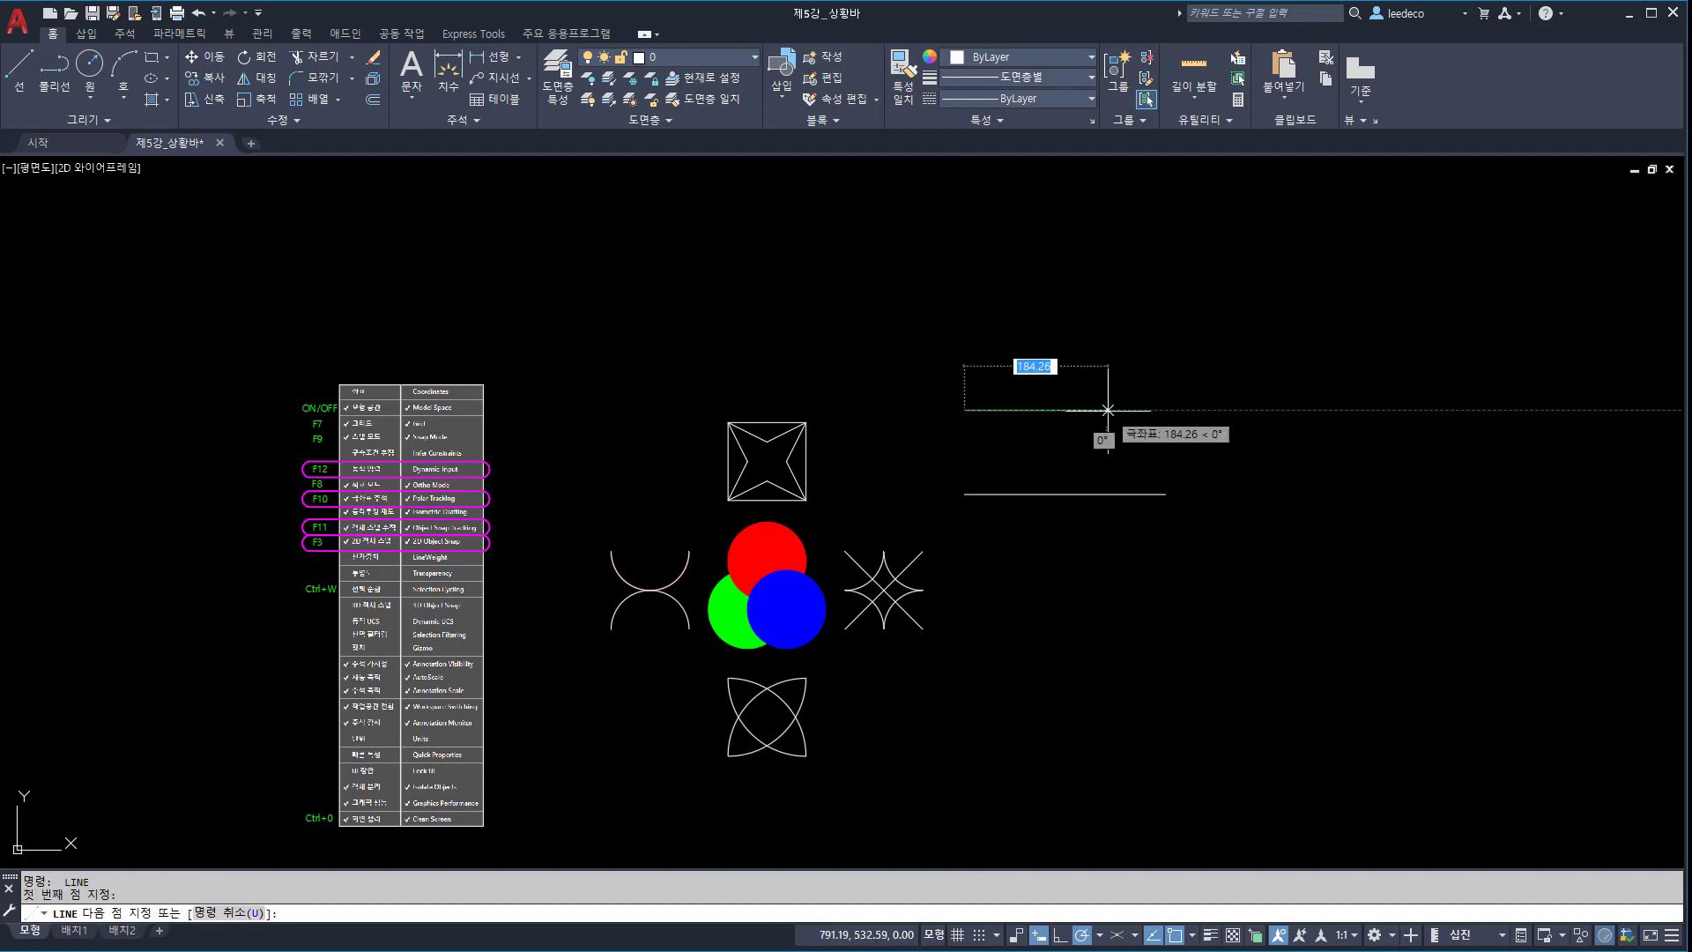
pyautogui.press('F8')
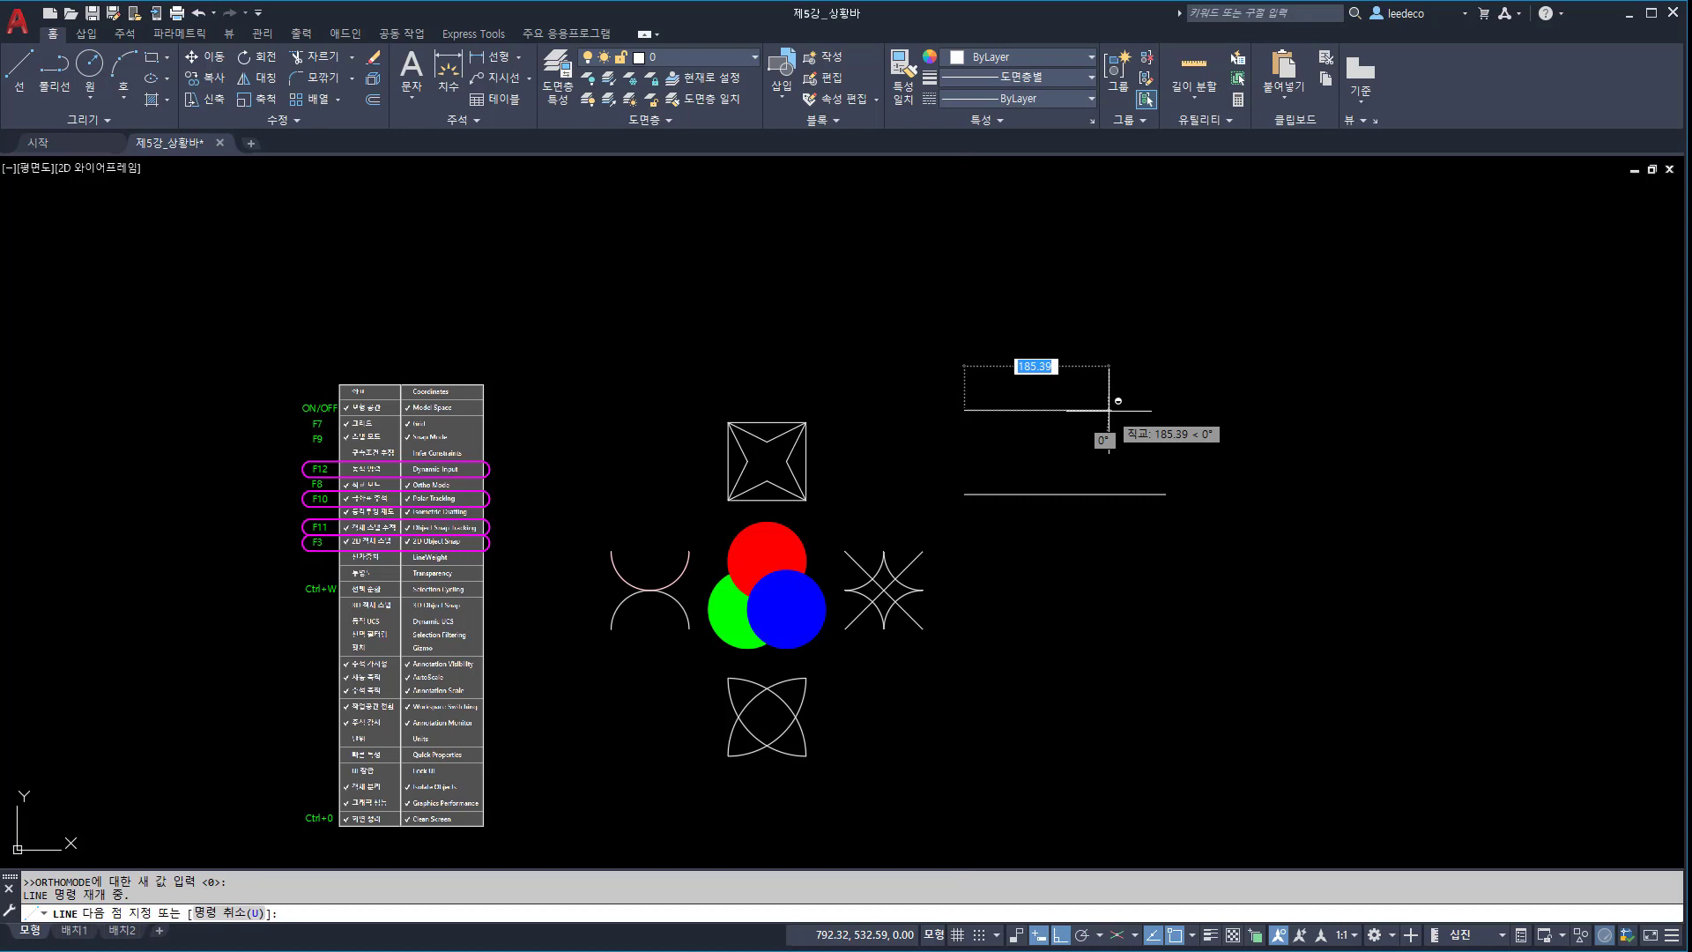
pyautogui.click(1166, 493)
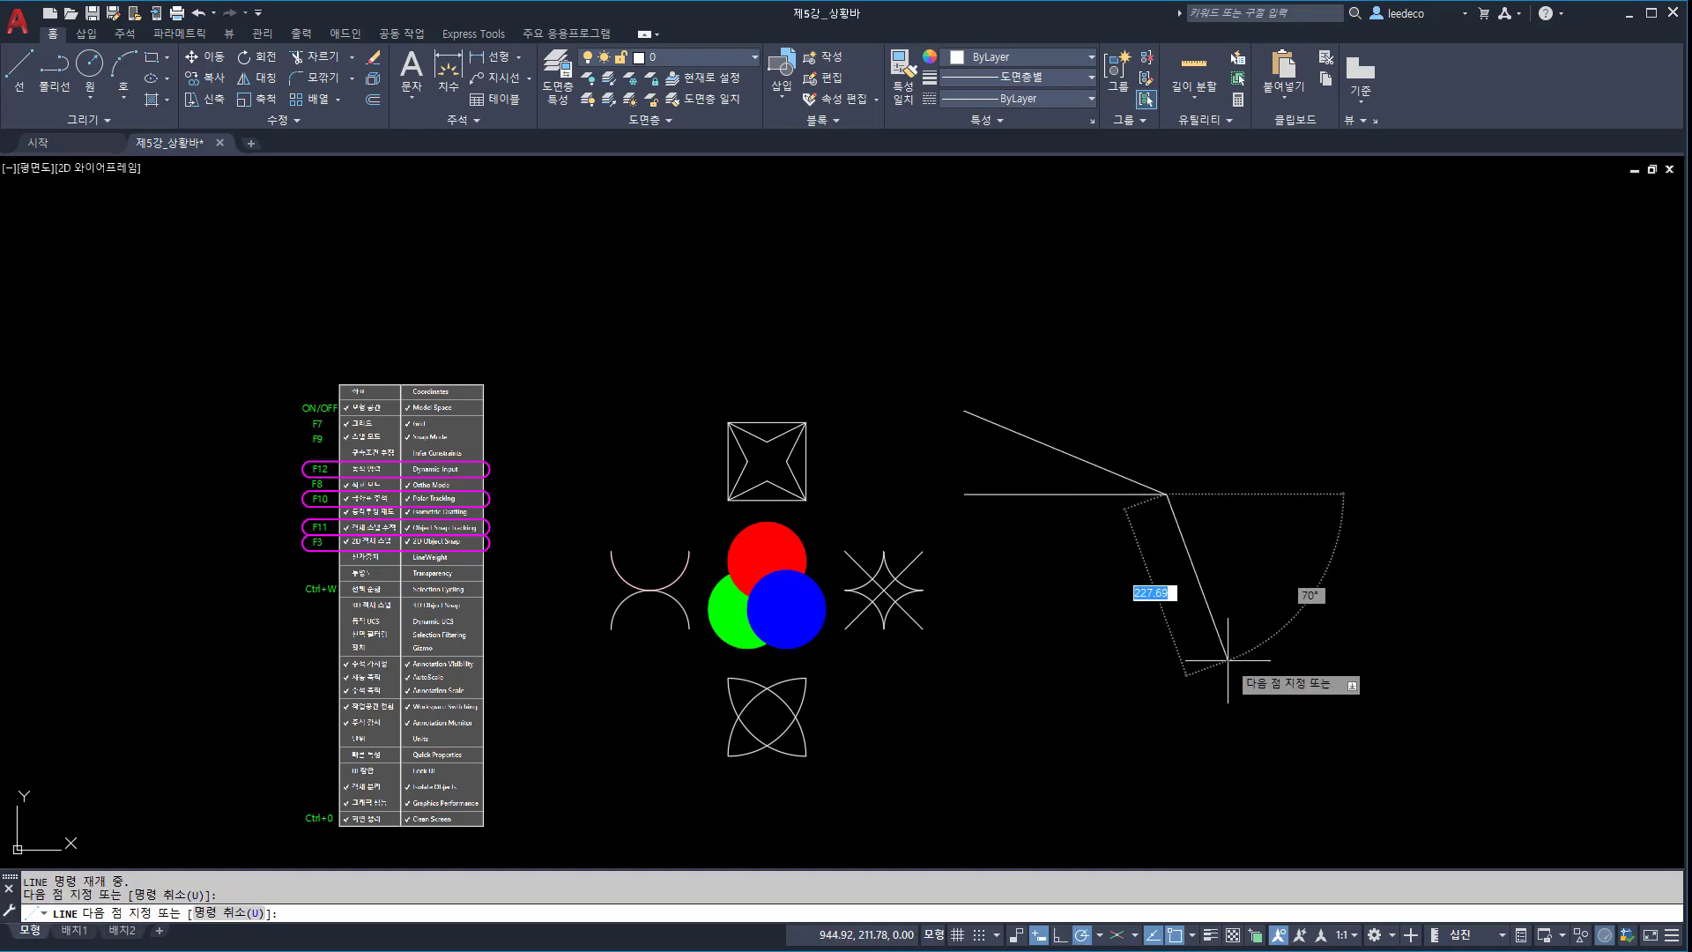
pyautogui.press('Escape')
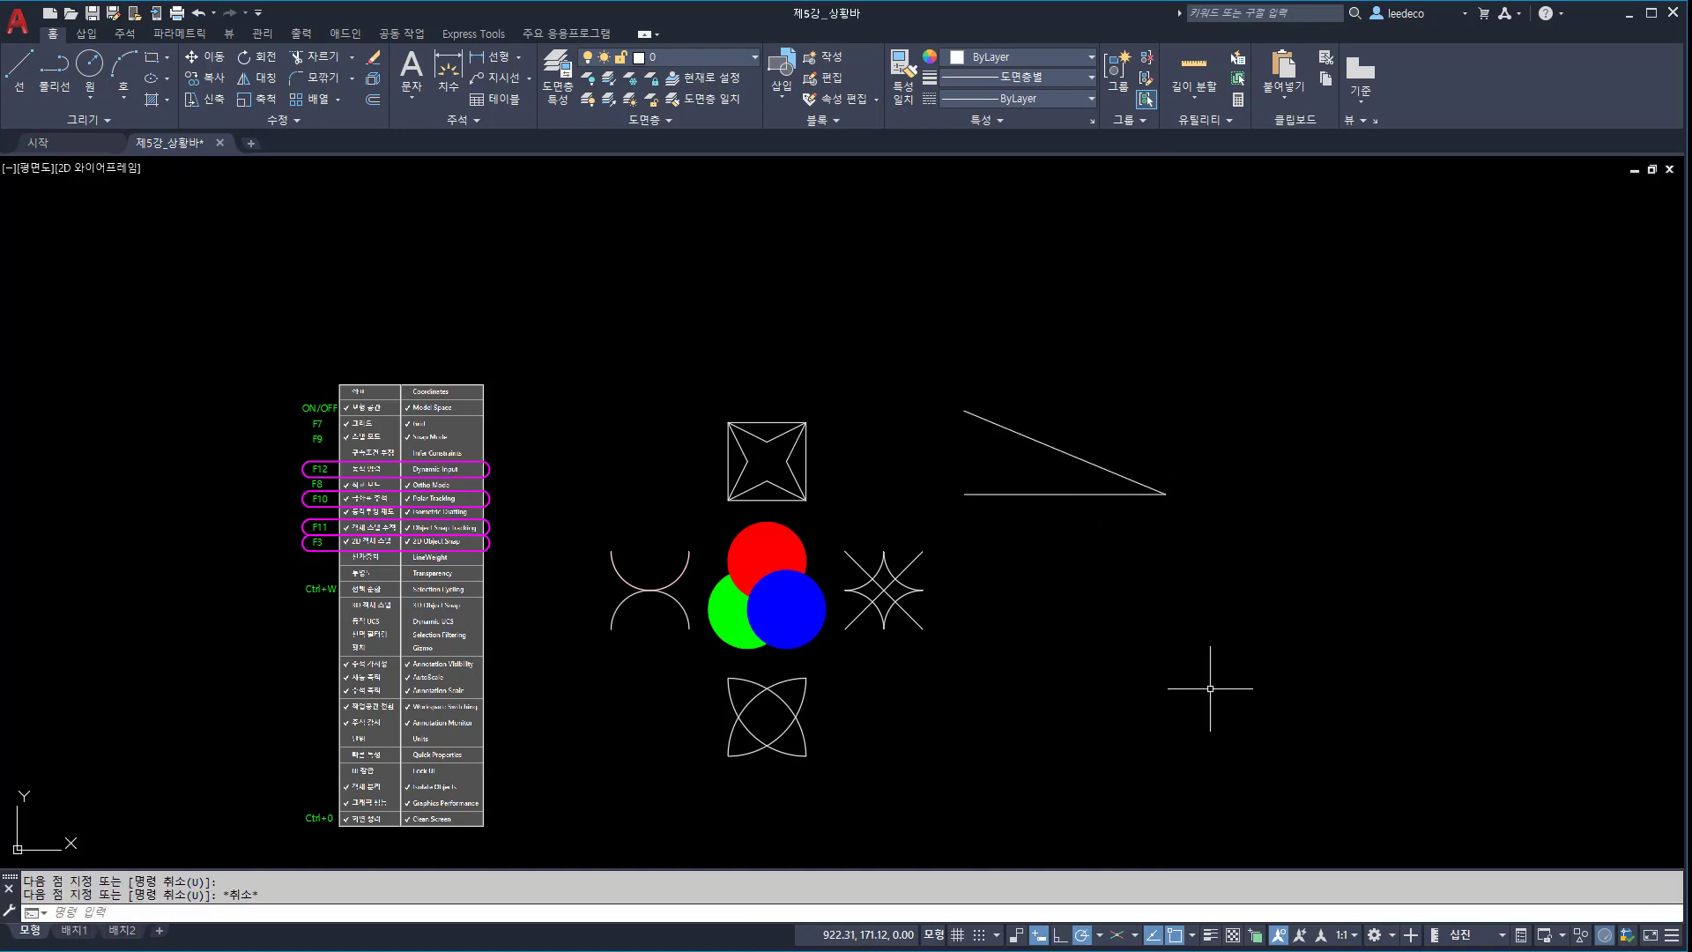
# Step: Erase the slanted line above the horizontal line
pyautogui.click(1145, 401)
pyautogui.click(964, 464)
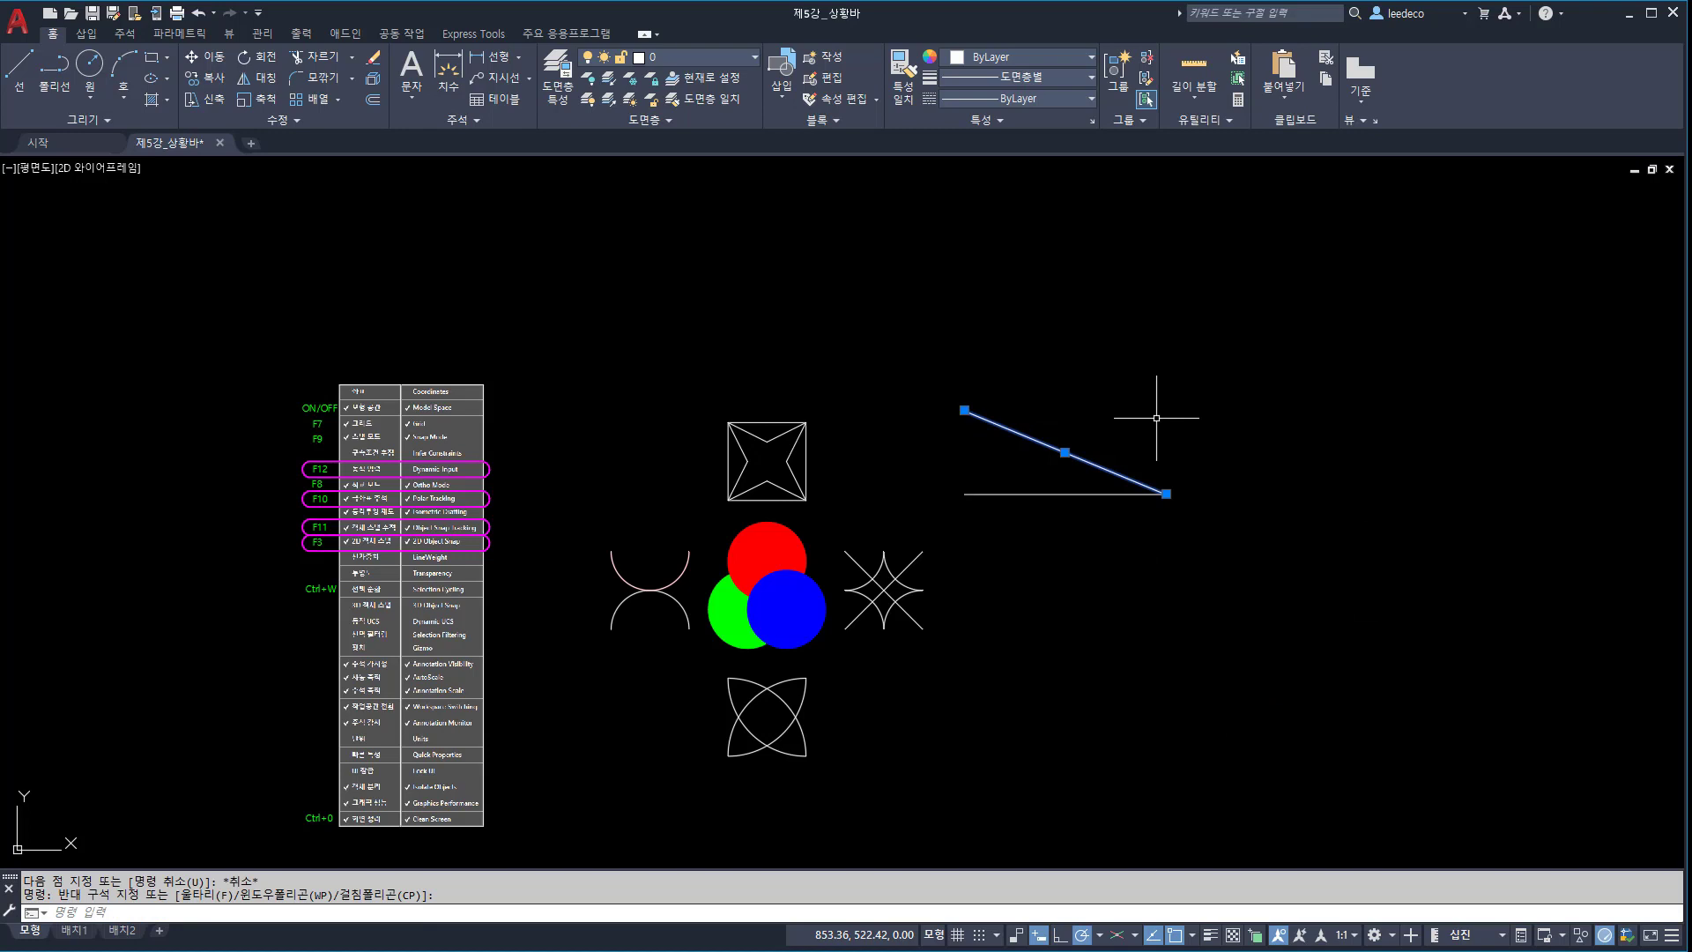
pyautogui.write('E')
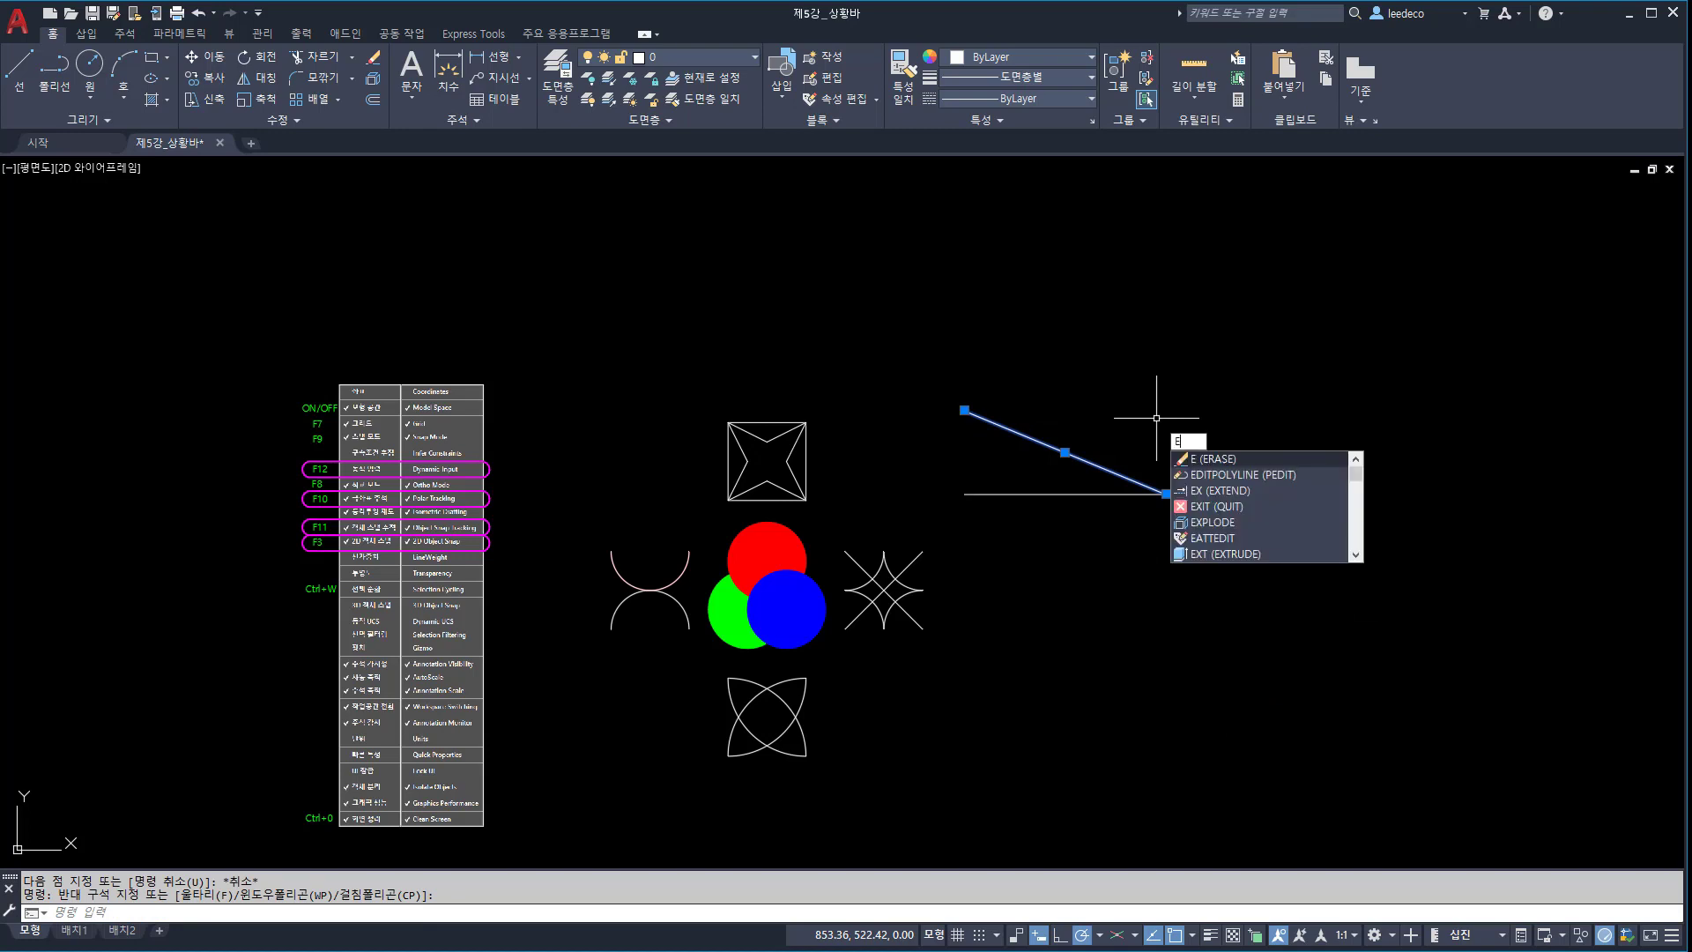
pyautogui.press('Return')
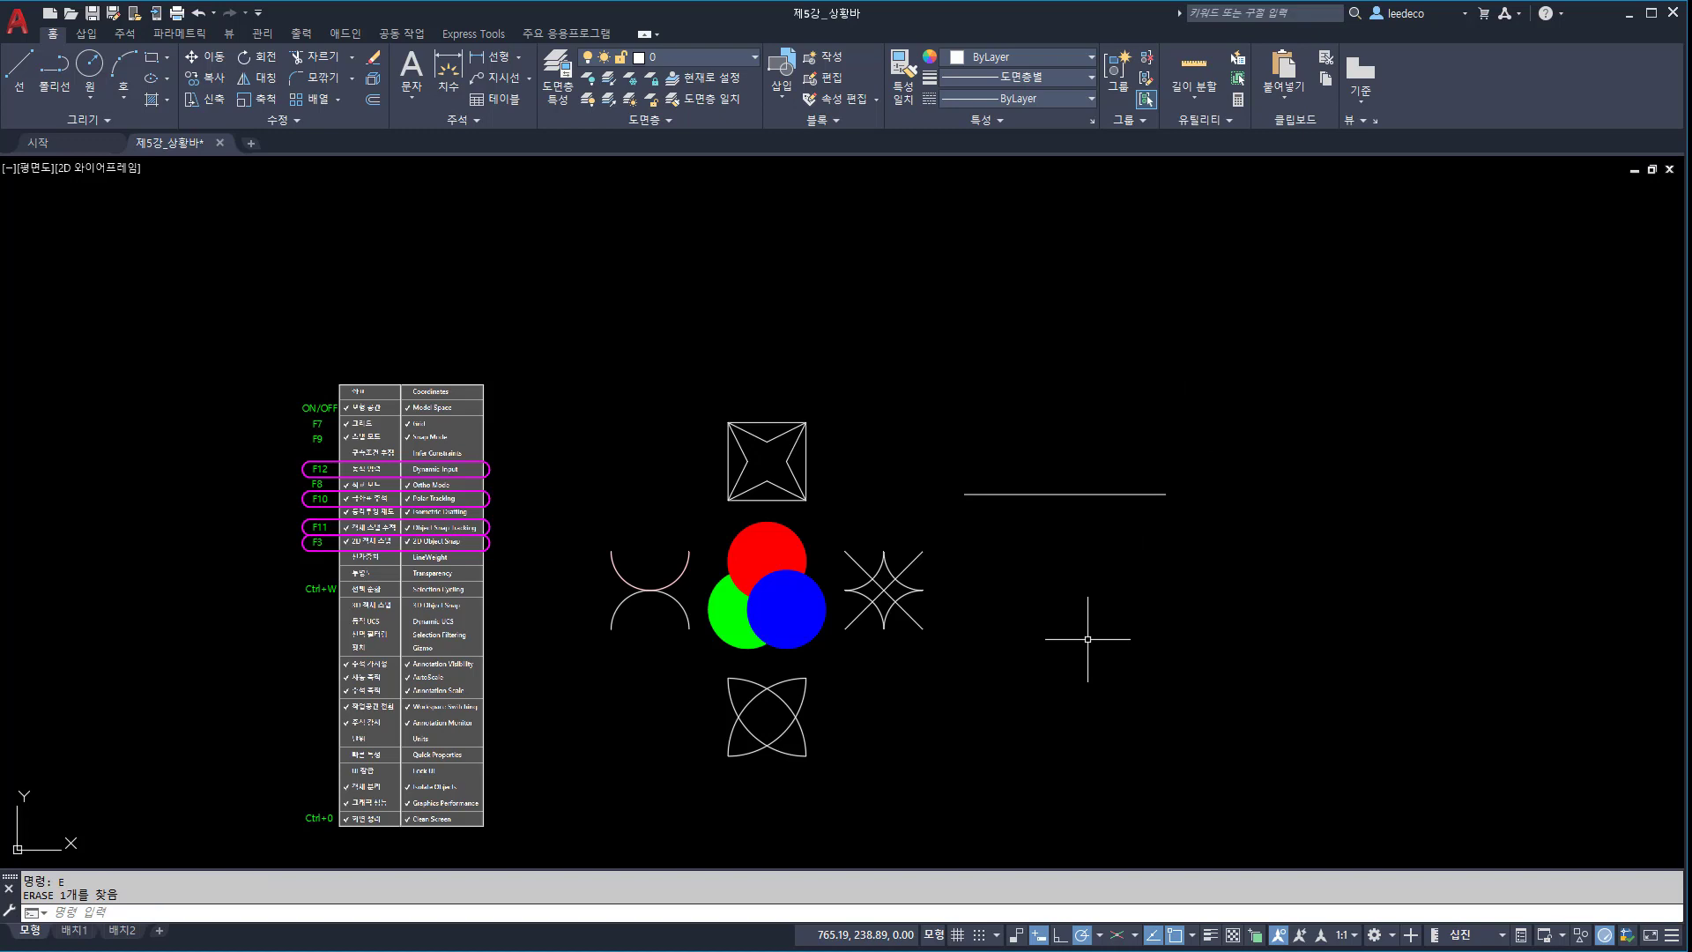
# Step: Zoom to the drawing extents and erase the horizontal line beside the figures
pyautogui.write('z')
pyautogui.press('Return')
pyautogui.write('e')
pyautogui.press('Return')
pyautogui.click(1213, 662)
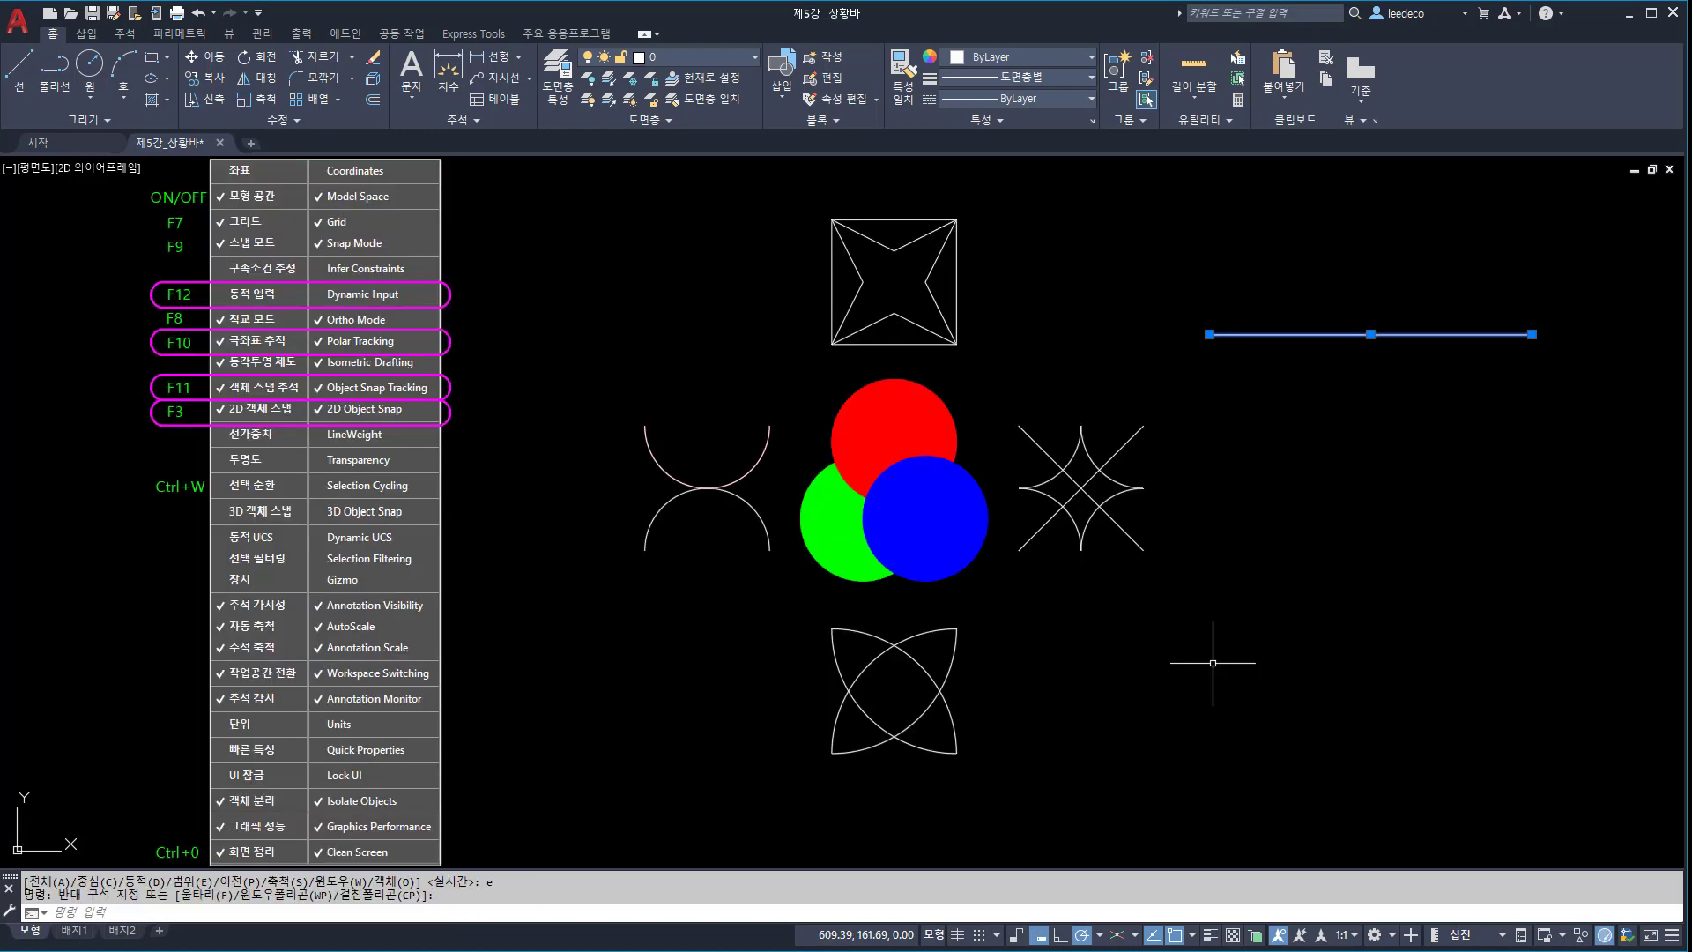
pyautogui.write('e')
pyautogui.press('Return')
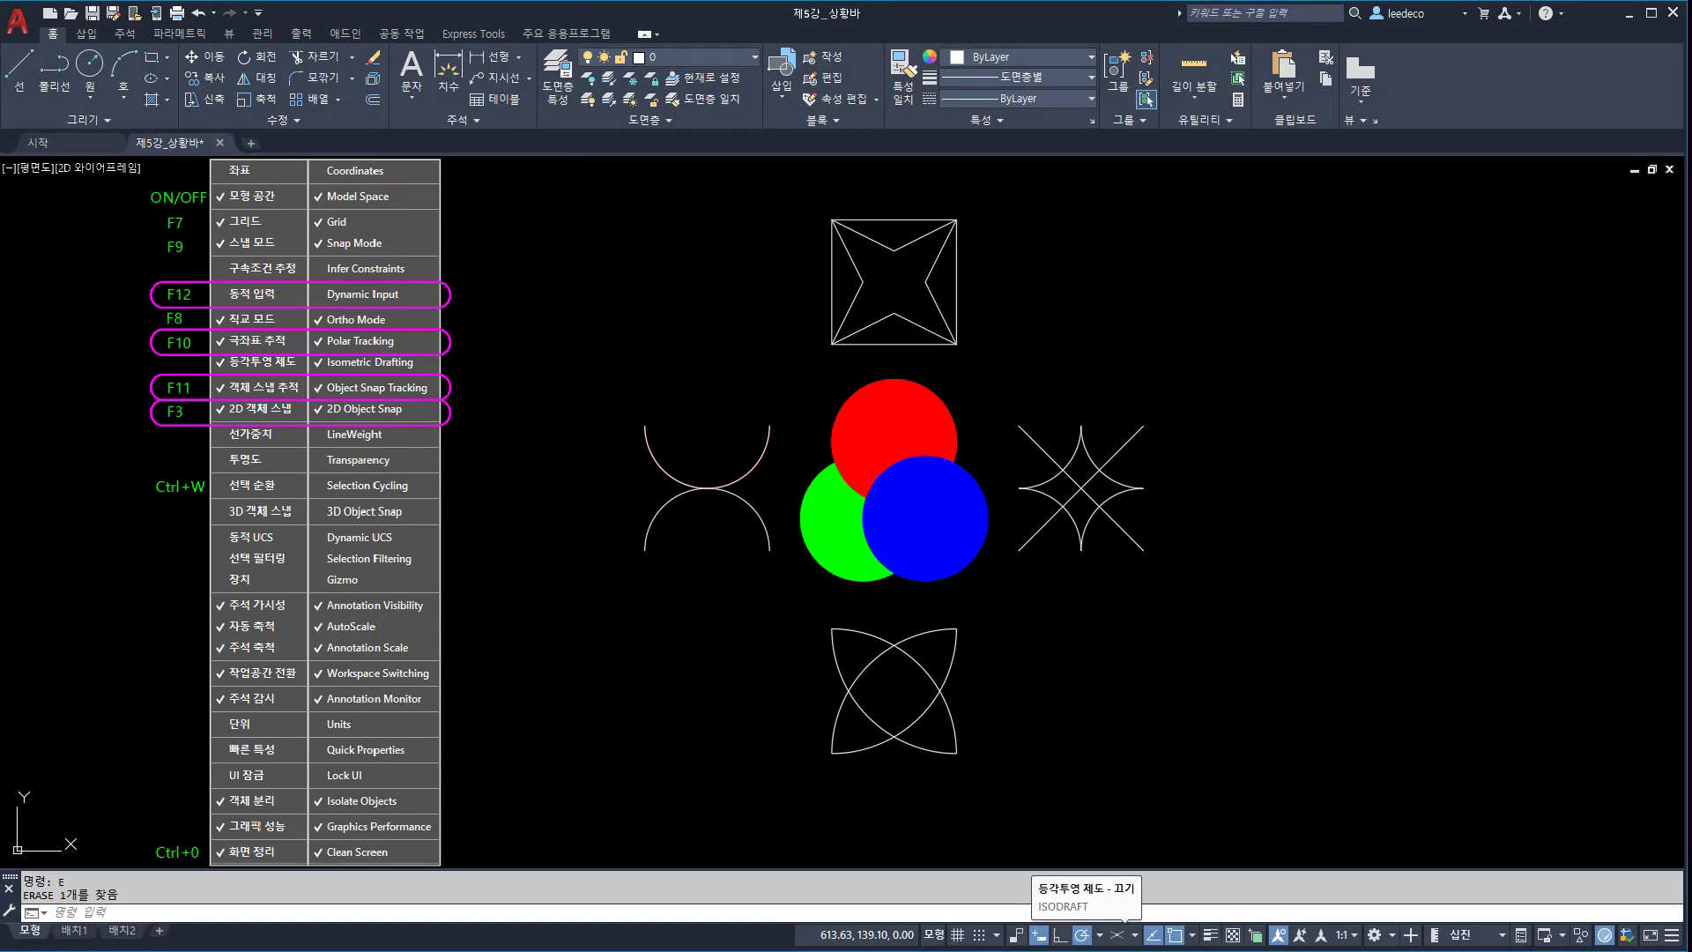
# Step: Turn on Isometric Drafting with the top isoplane and display the grid
pyautogui.click(1117, 934)
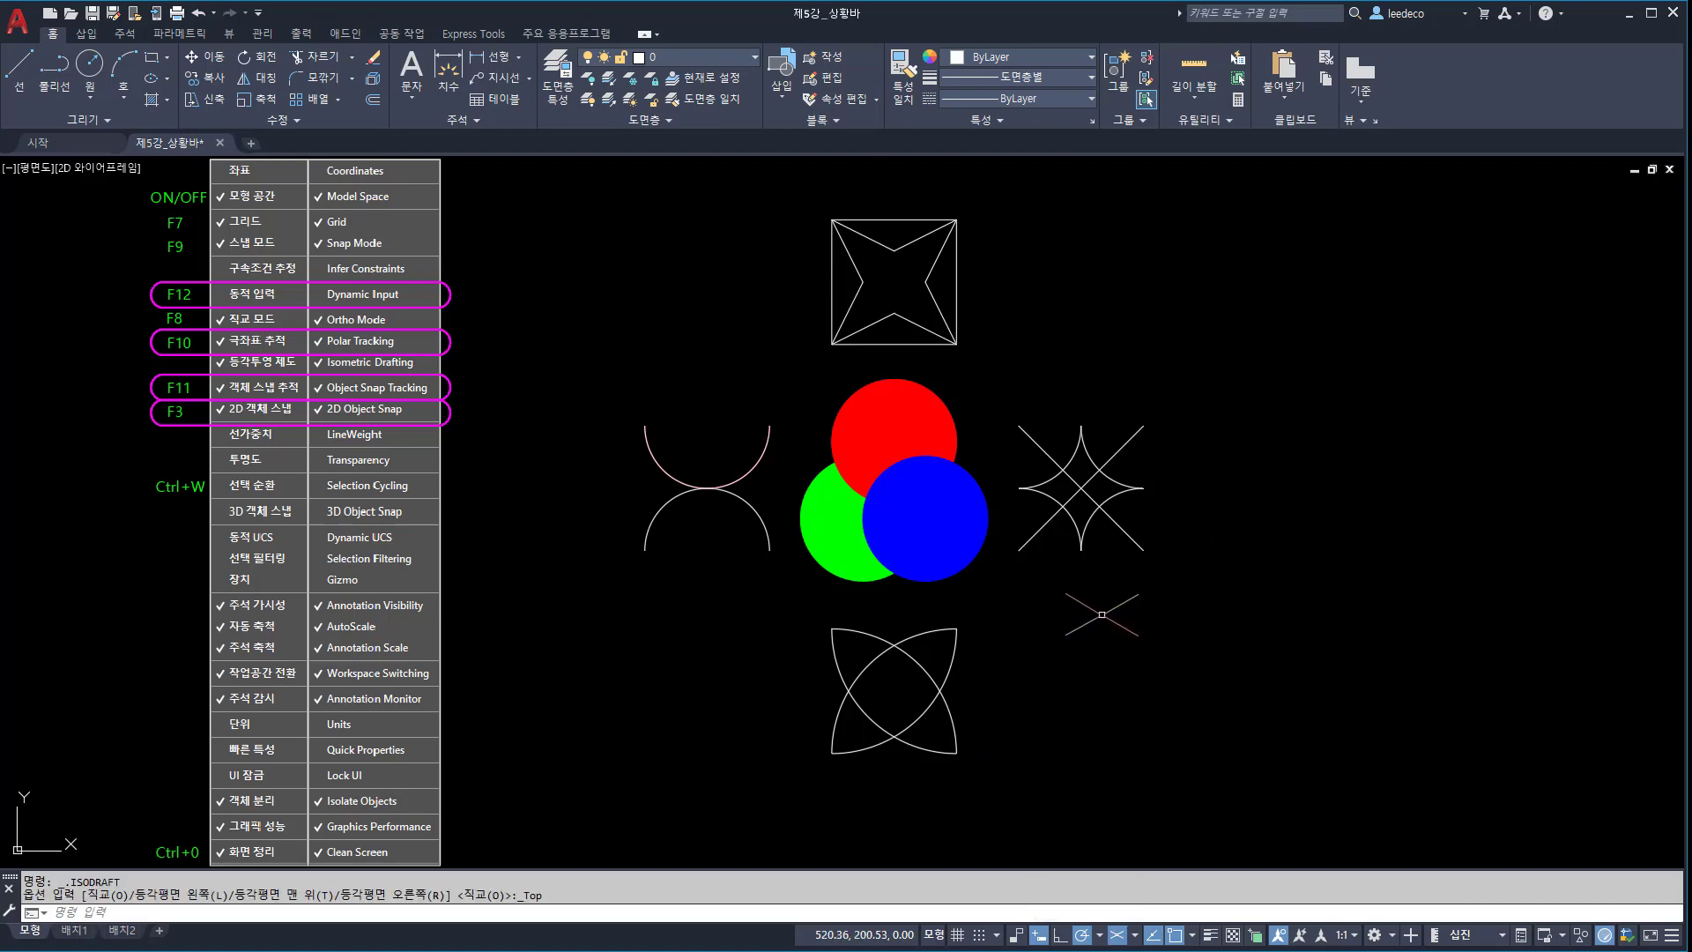
pyautogui.press('F7')
pyautogui.scroll(-2, 1067, 480)
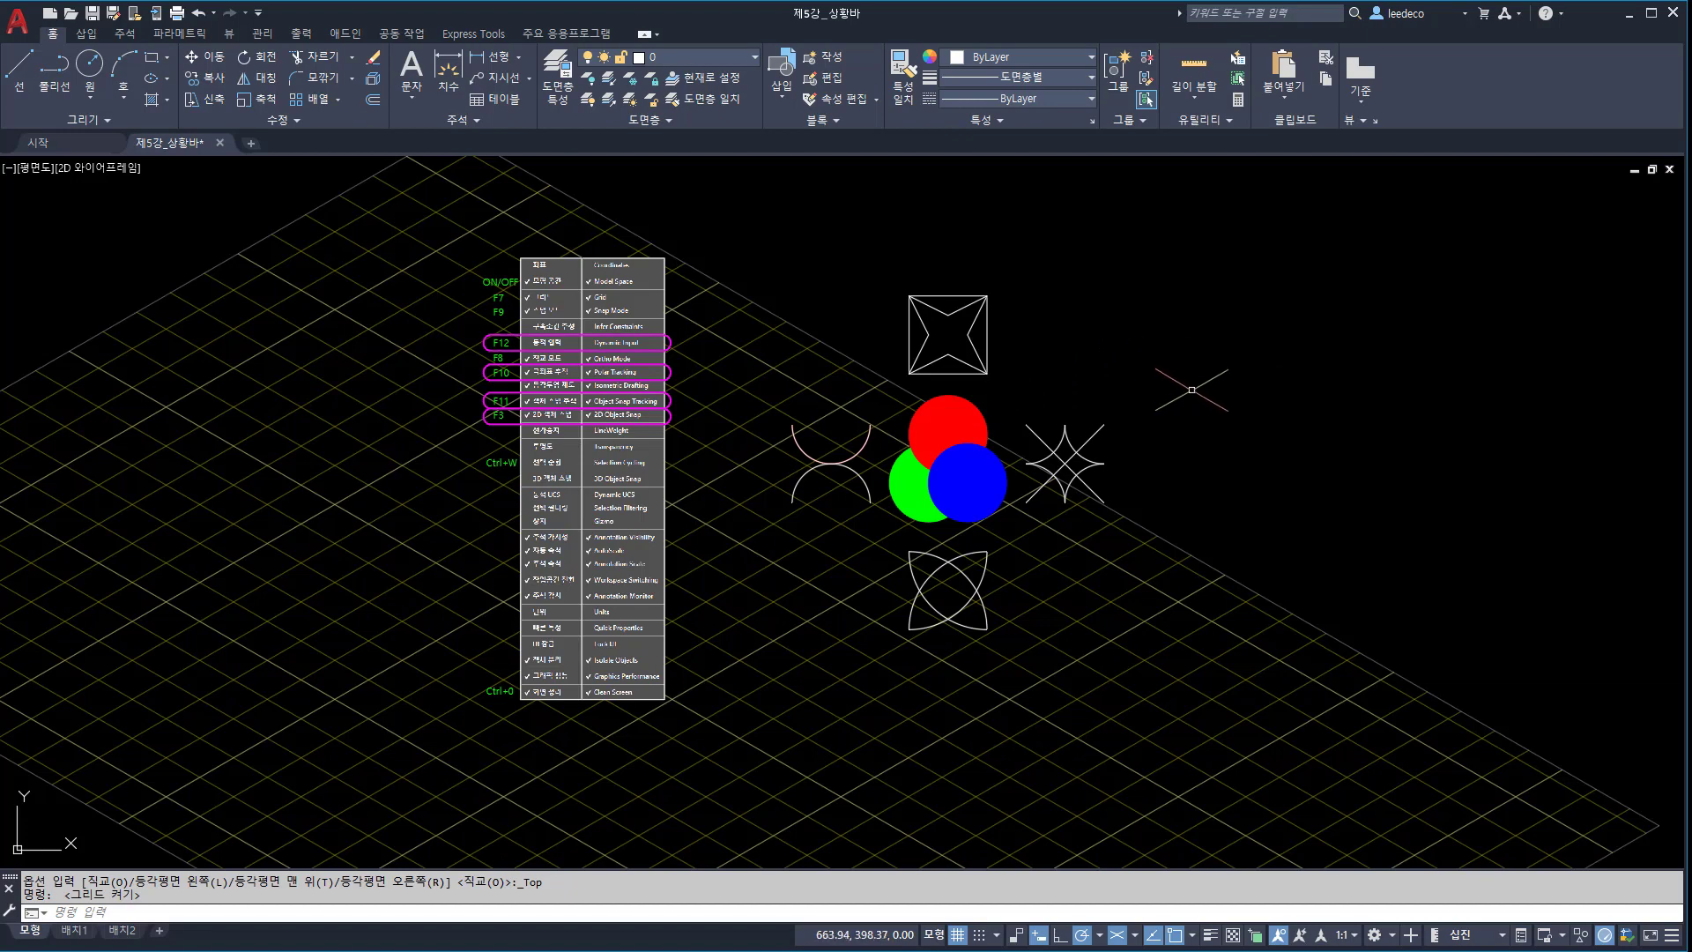
# Step: Turn off Isometric Drafting and the grid, undoing the last move
pyautogui.press('Escape')
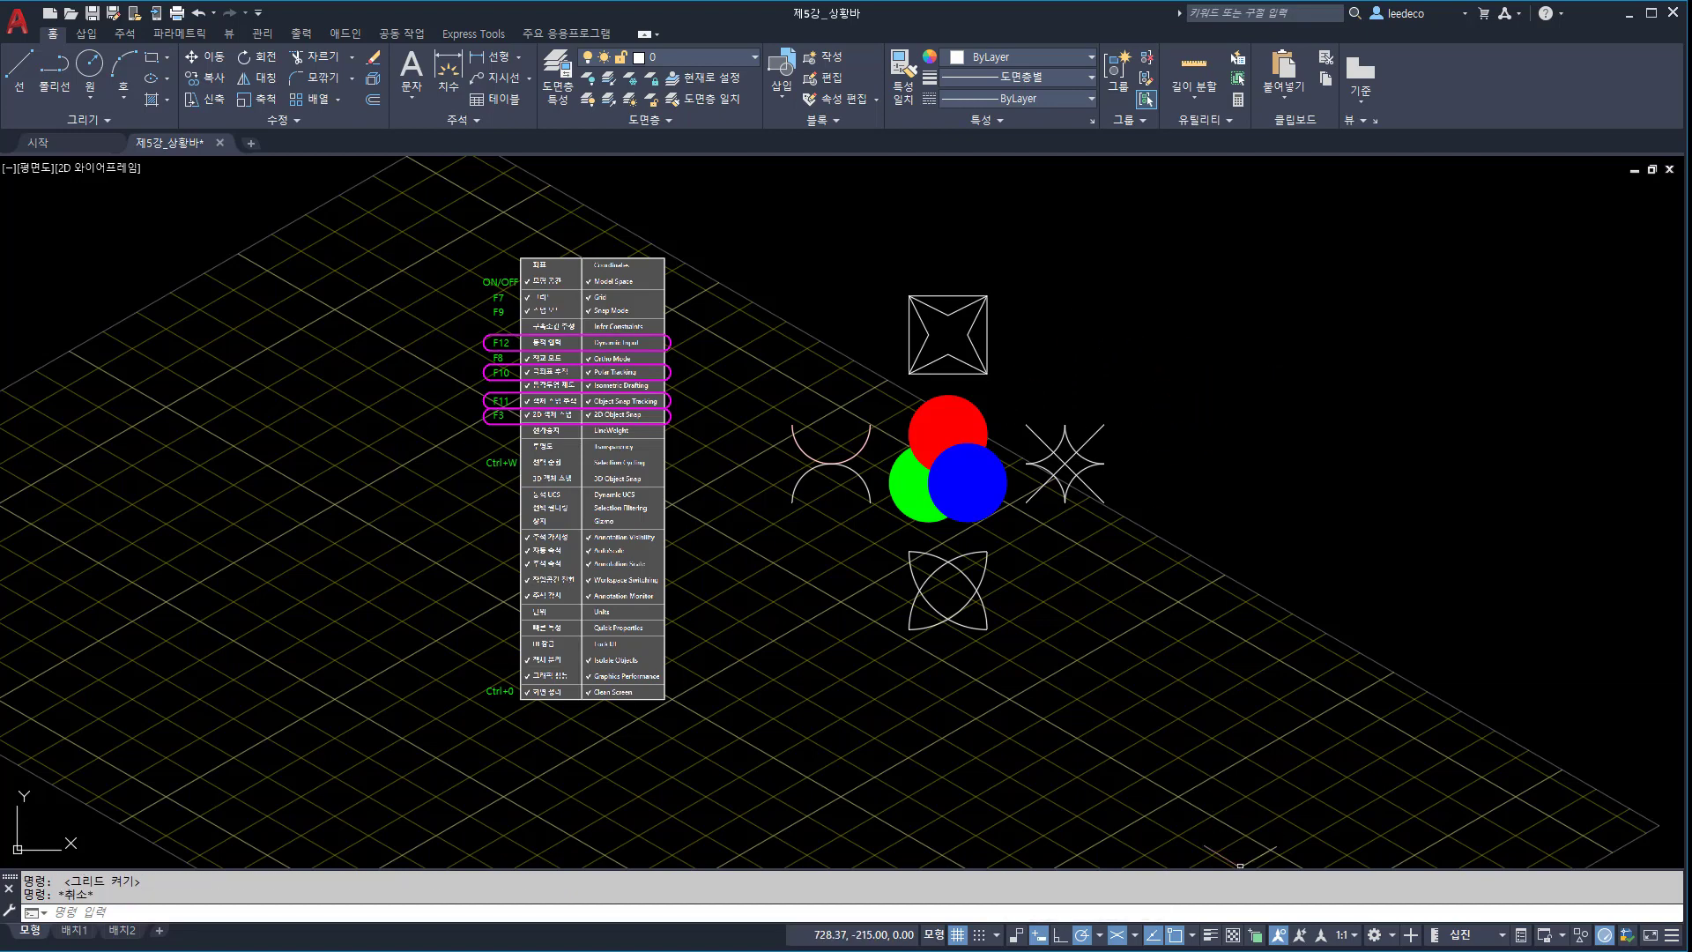
pyautogui.click(1117, 934)
pyautogui.hotkey('ctrl', 'z')
pyautogui.click(987, 628)
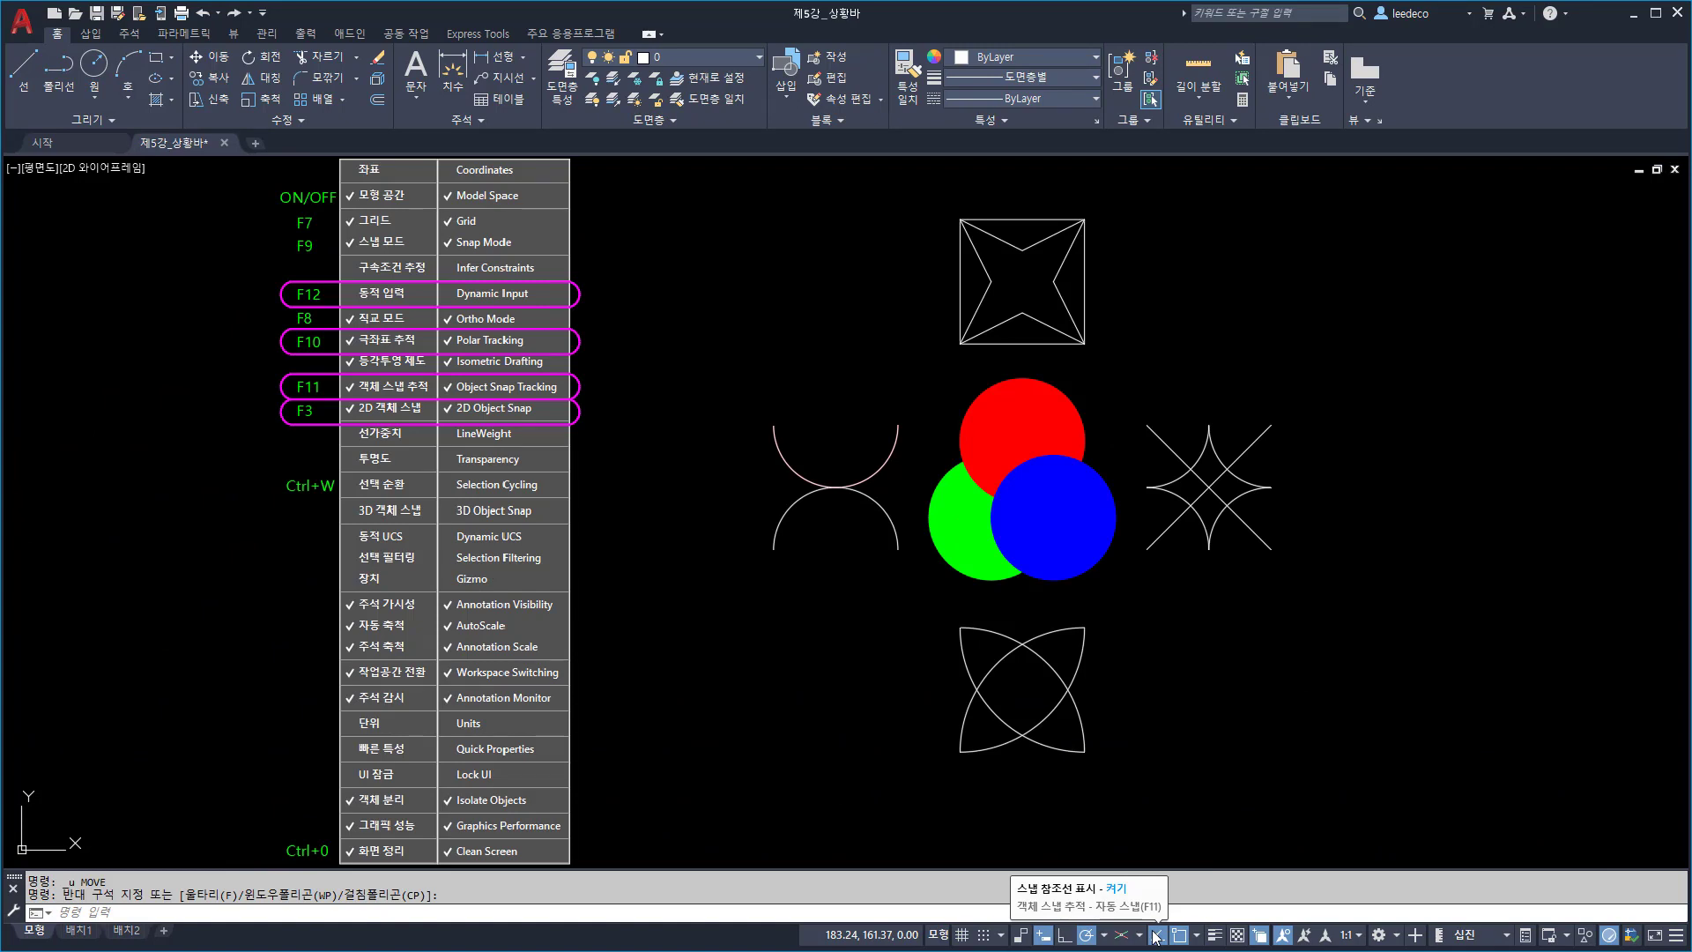
# Step: Try starting a line with Object Snap Tracking where the lower arc's left end aligns with the bottom corner of the petal figure
pyautogui.click(1154, 934)
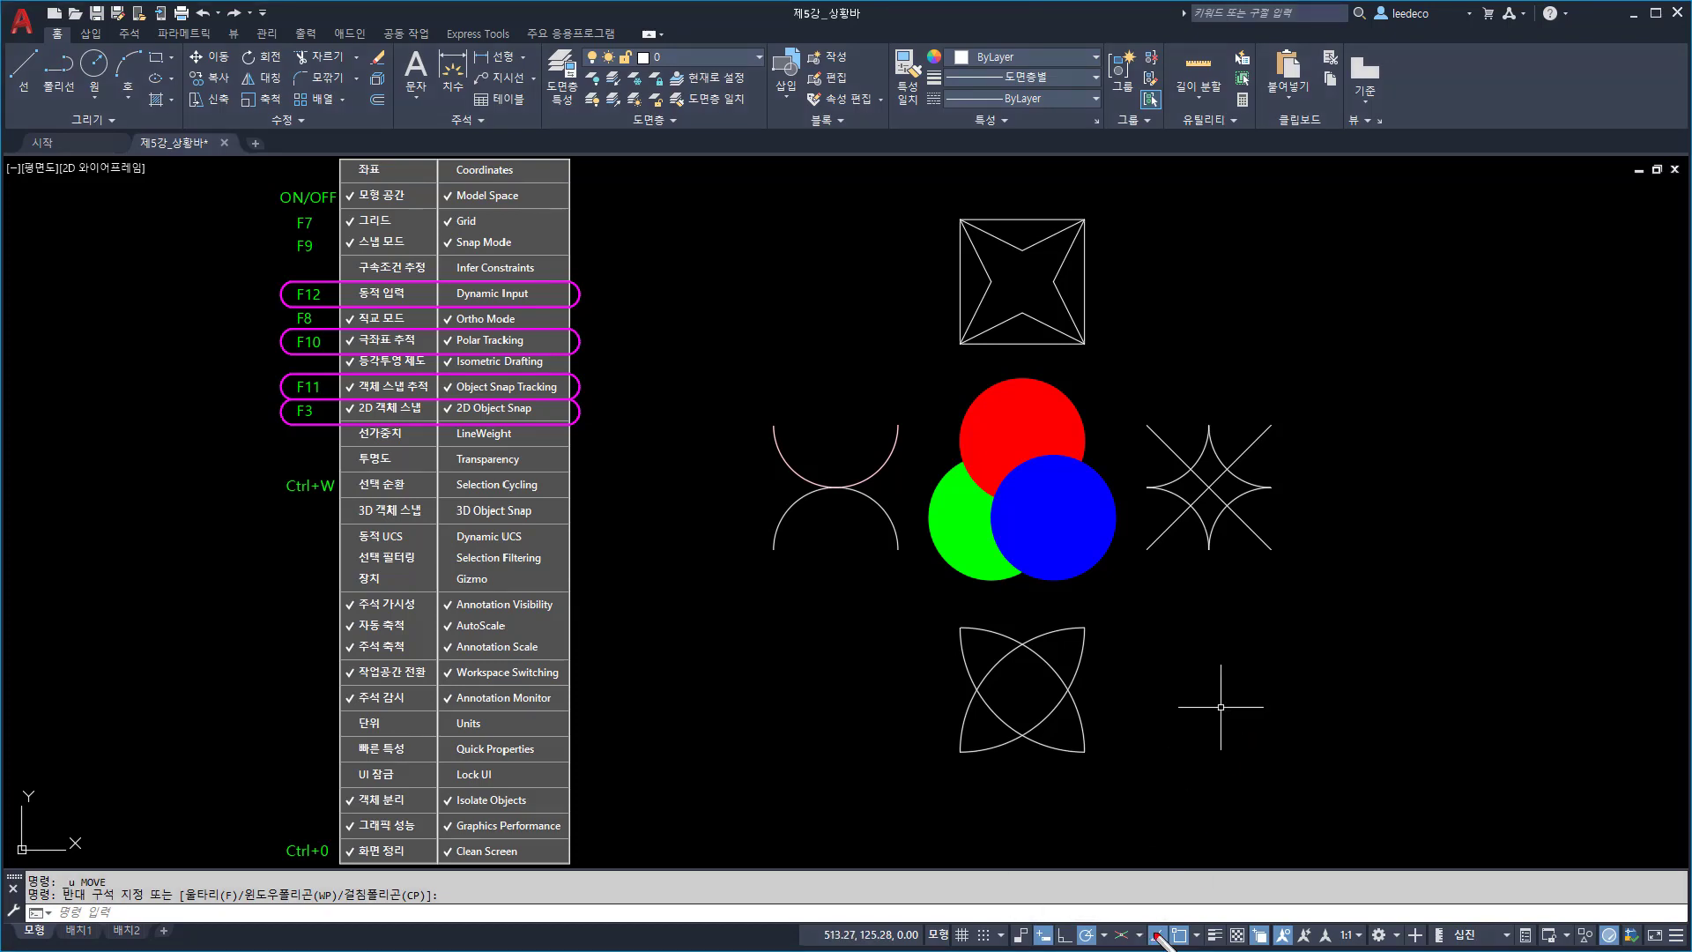
pyautogui.moveTo(1147, 916); pyautogui.dragTo(1167, 950)
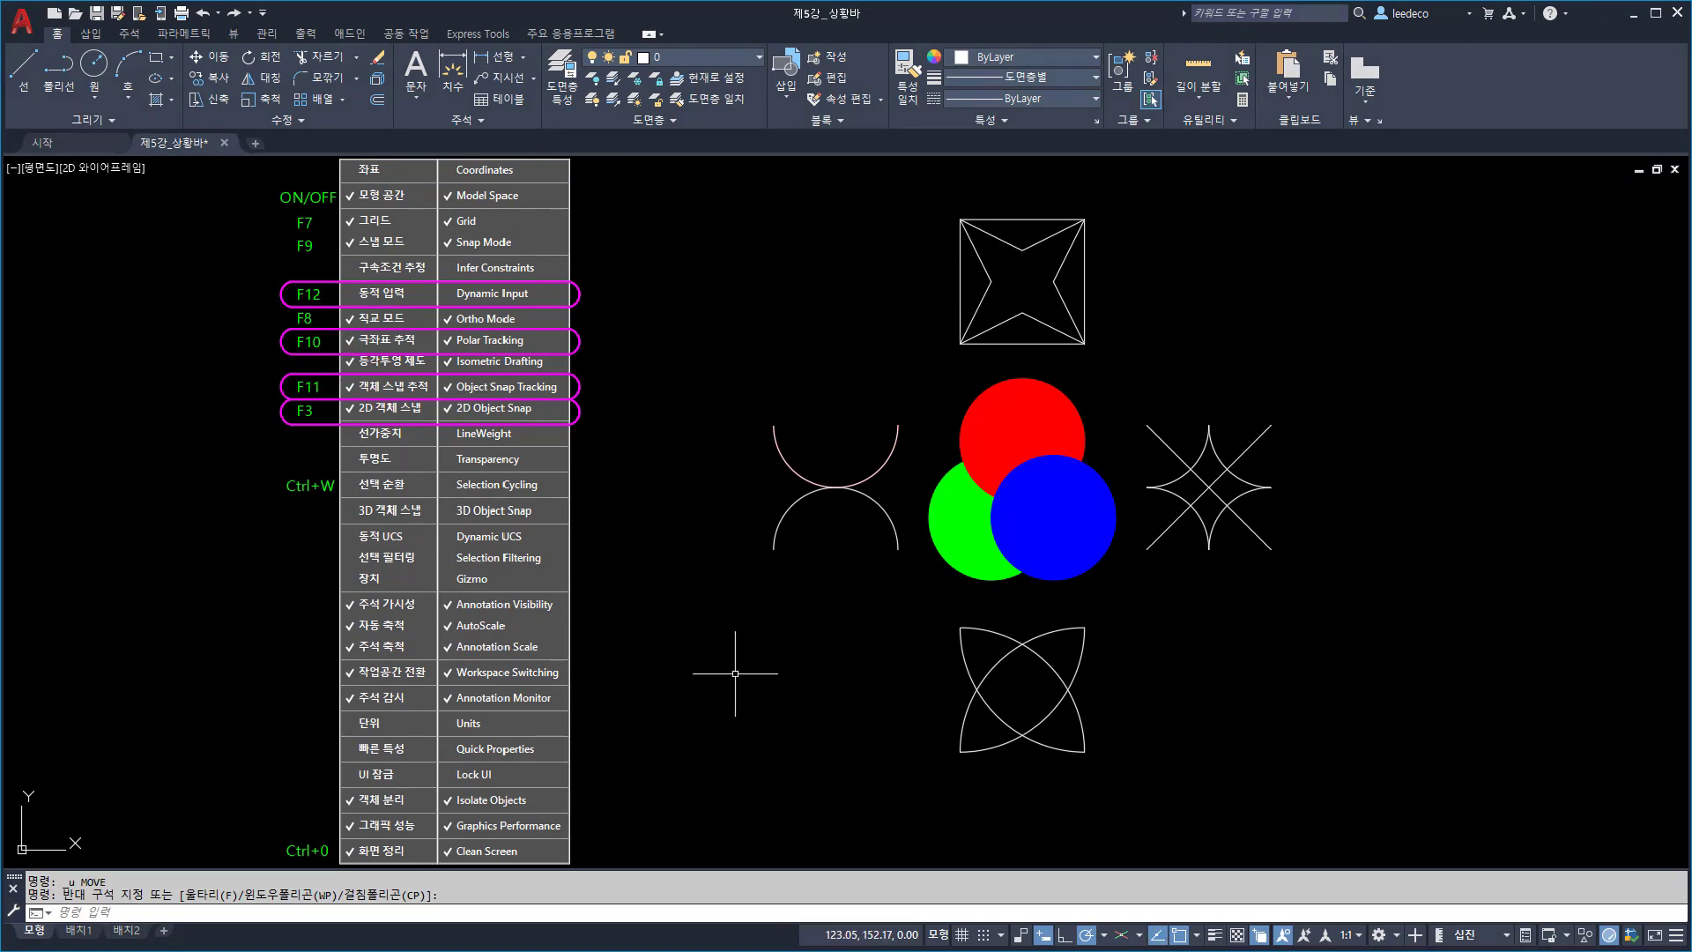
pyautogui.write('L')
pyautogui.press('Return')
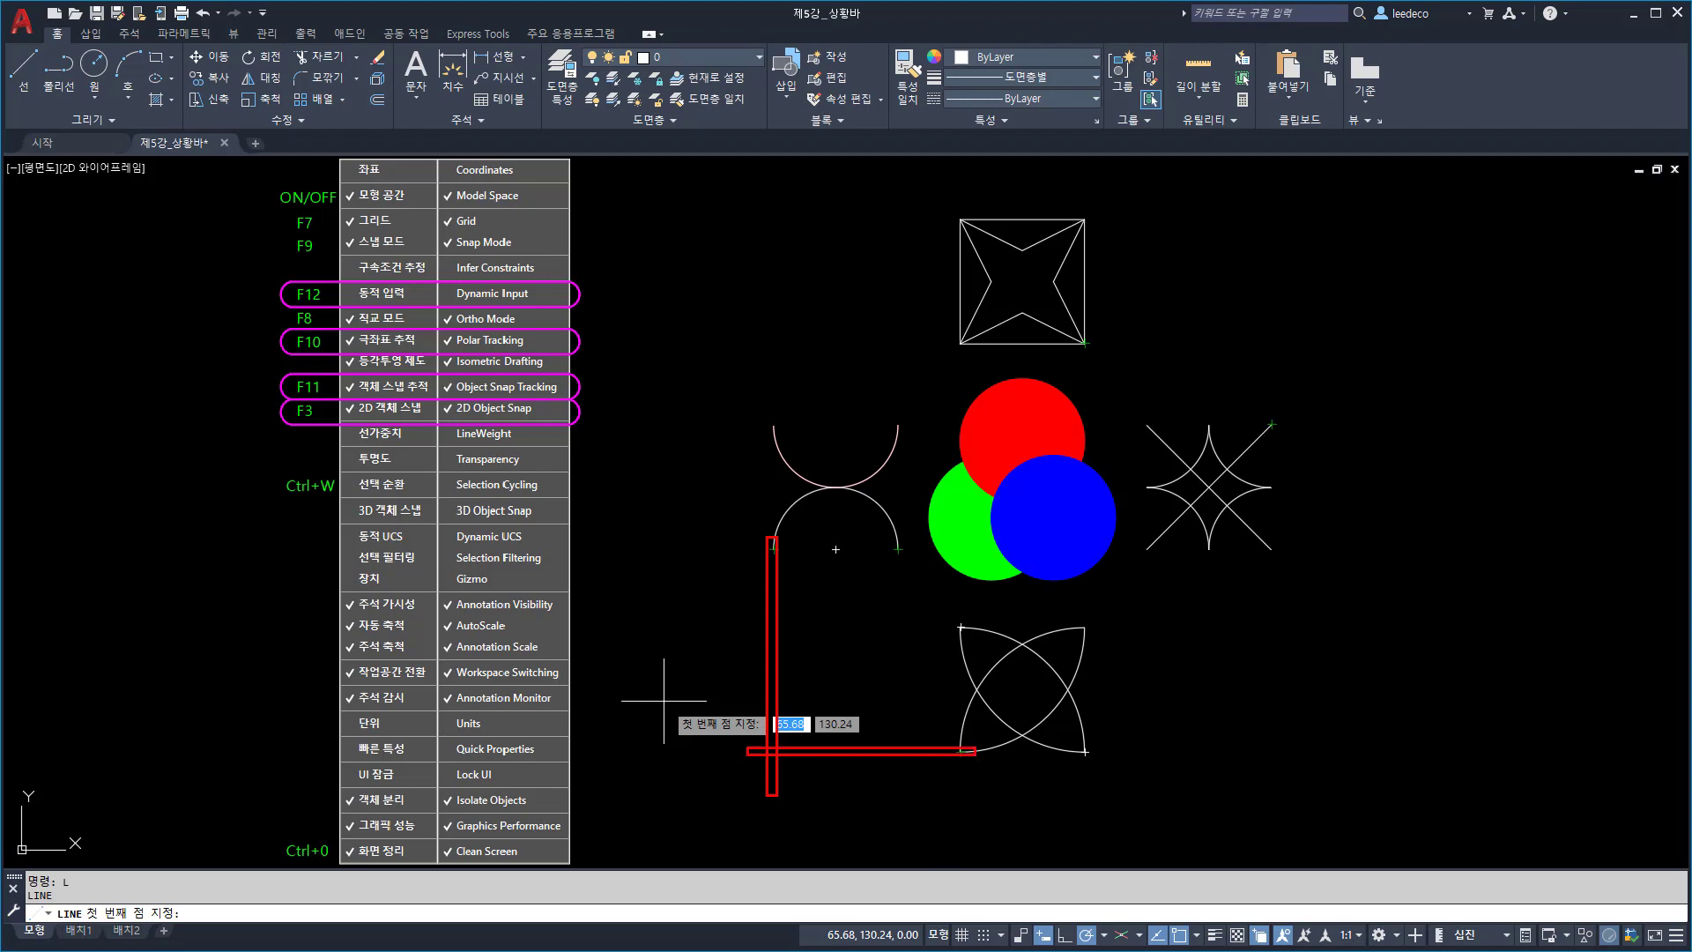
pyautogui.click(774, 752)
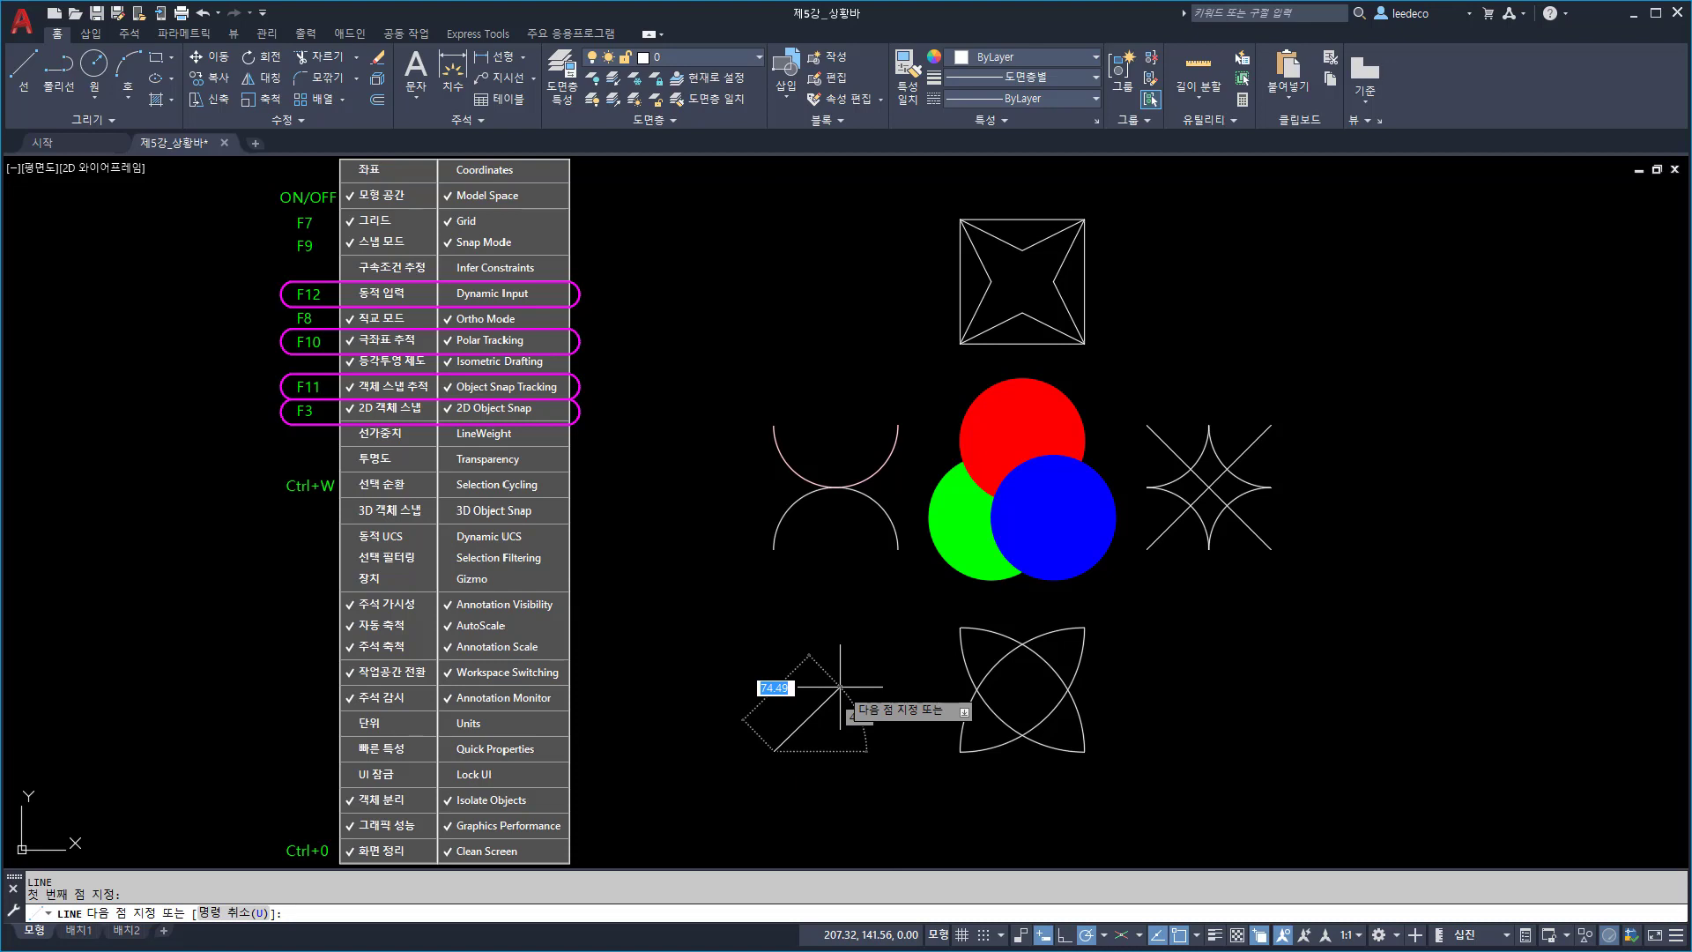
pyautogui.press('Escape')
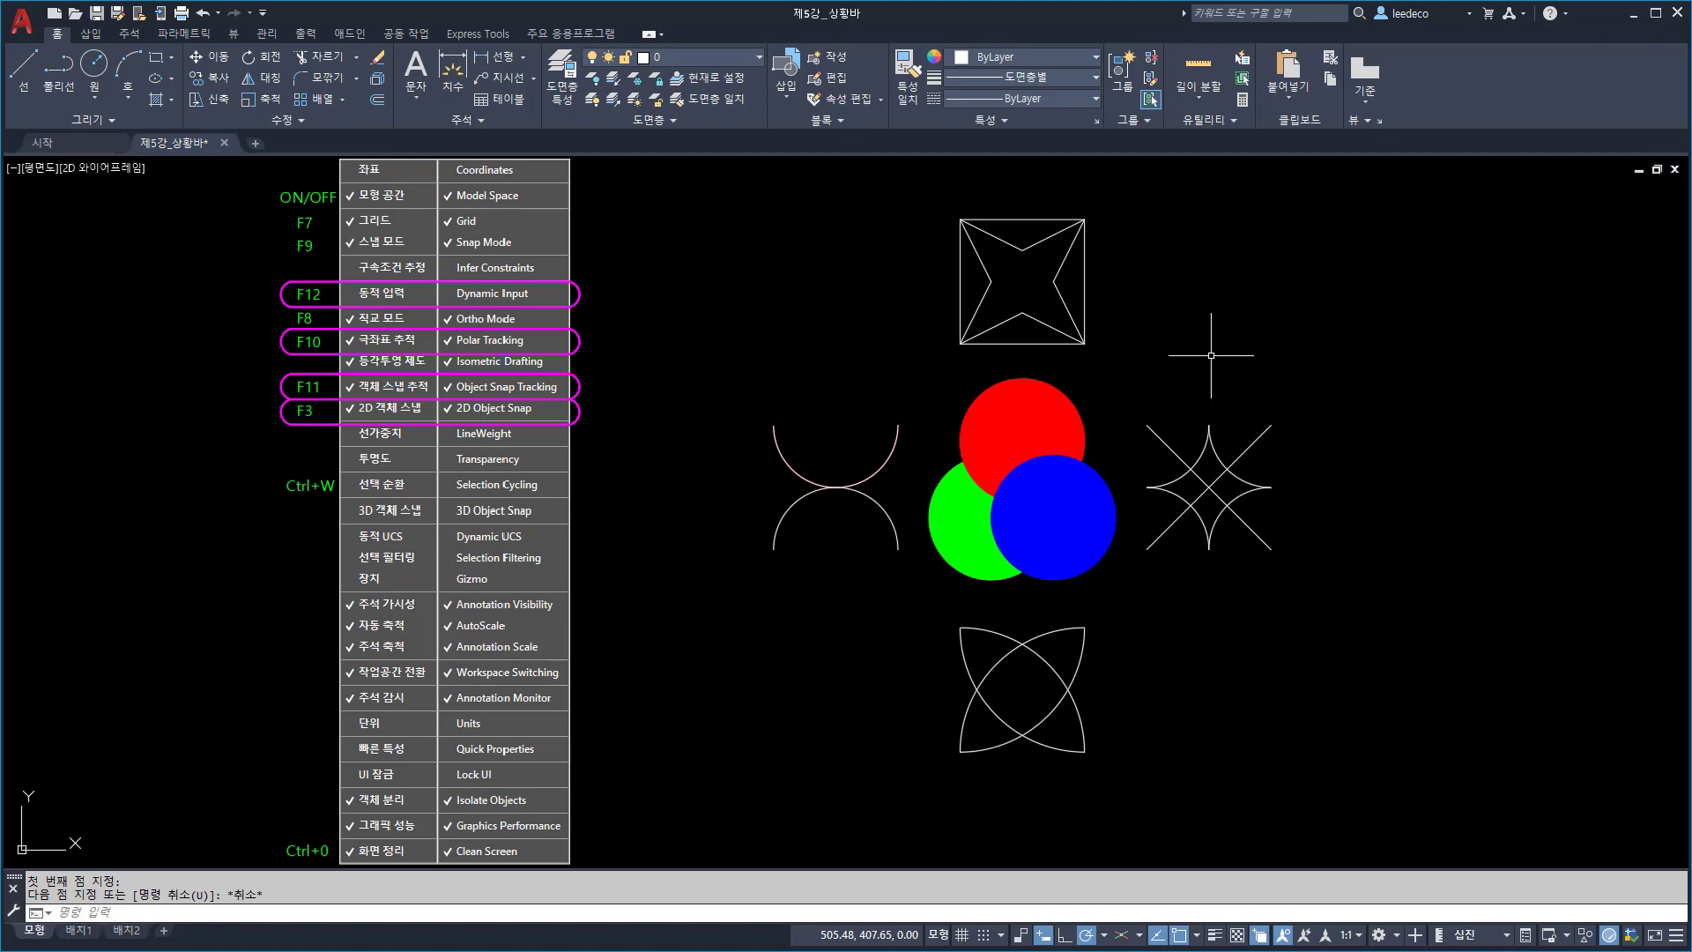
# Step: Draw a rectangle about 95 by 83 whose lower-left corner aligns with the star square's bottom edge and the curved cross's diagonal
pyautogui.write('rec')
pyautogui.press('Return')
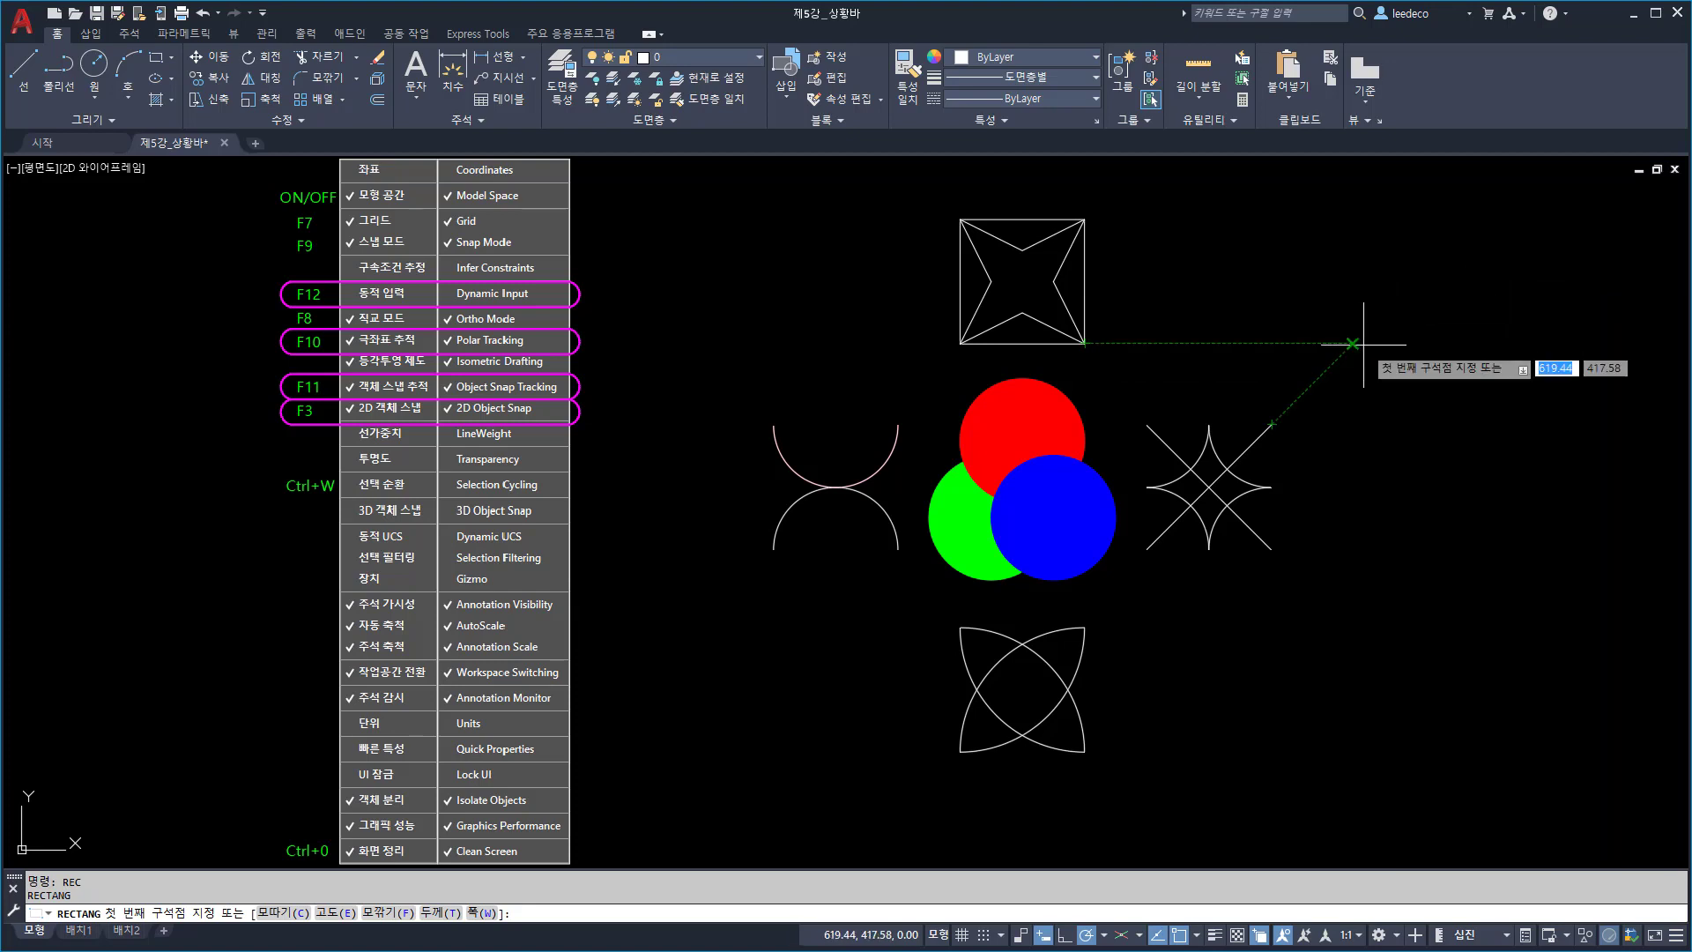
pyautogui.click(1352, 343)
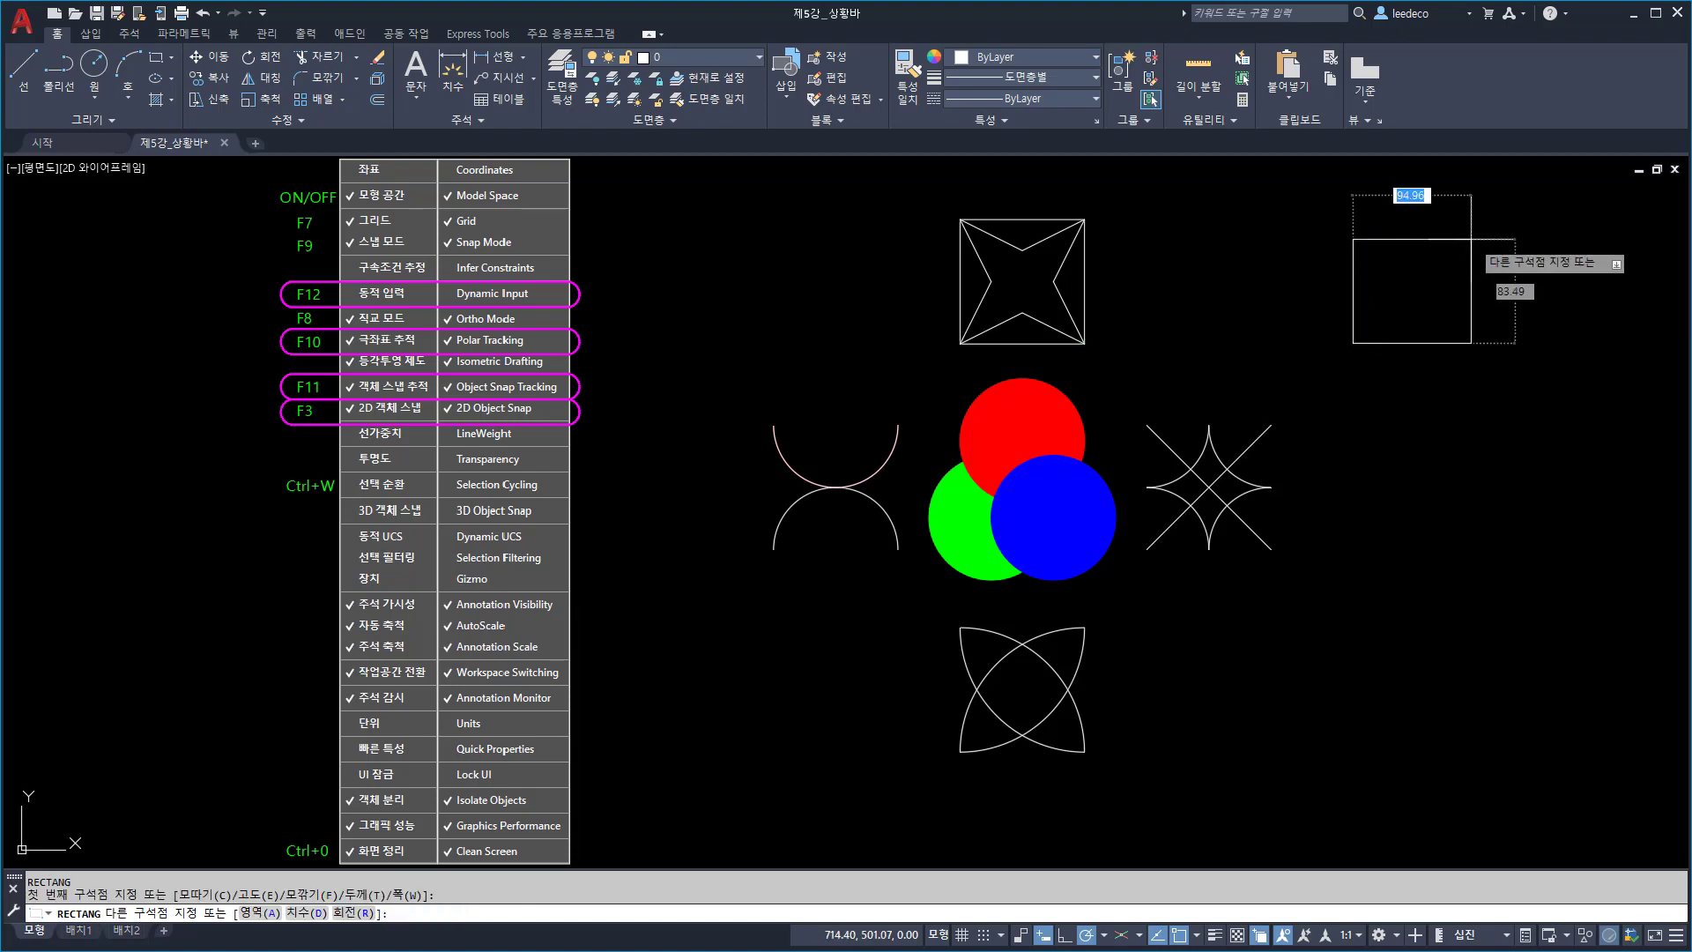
pyautogui.click(1470, 239)
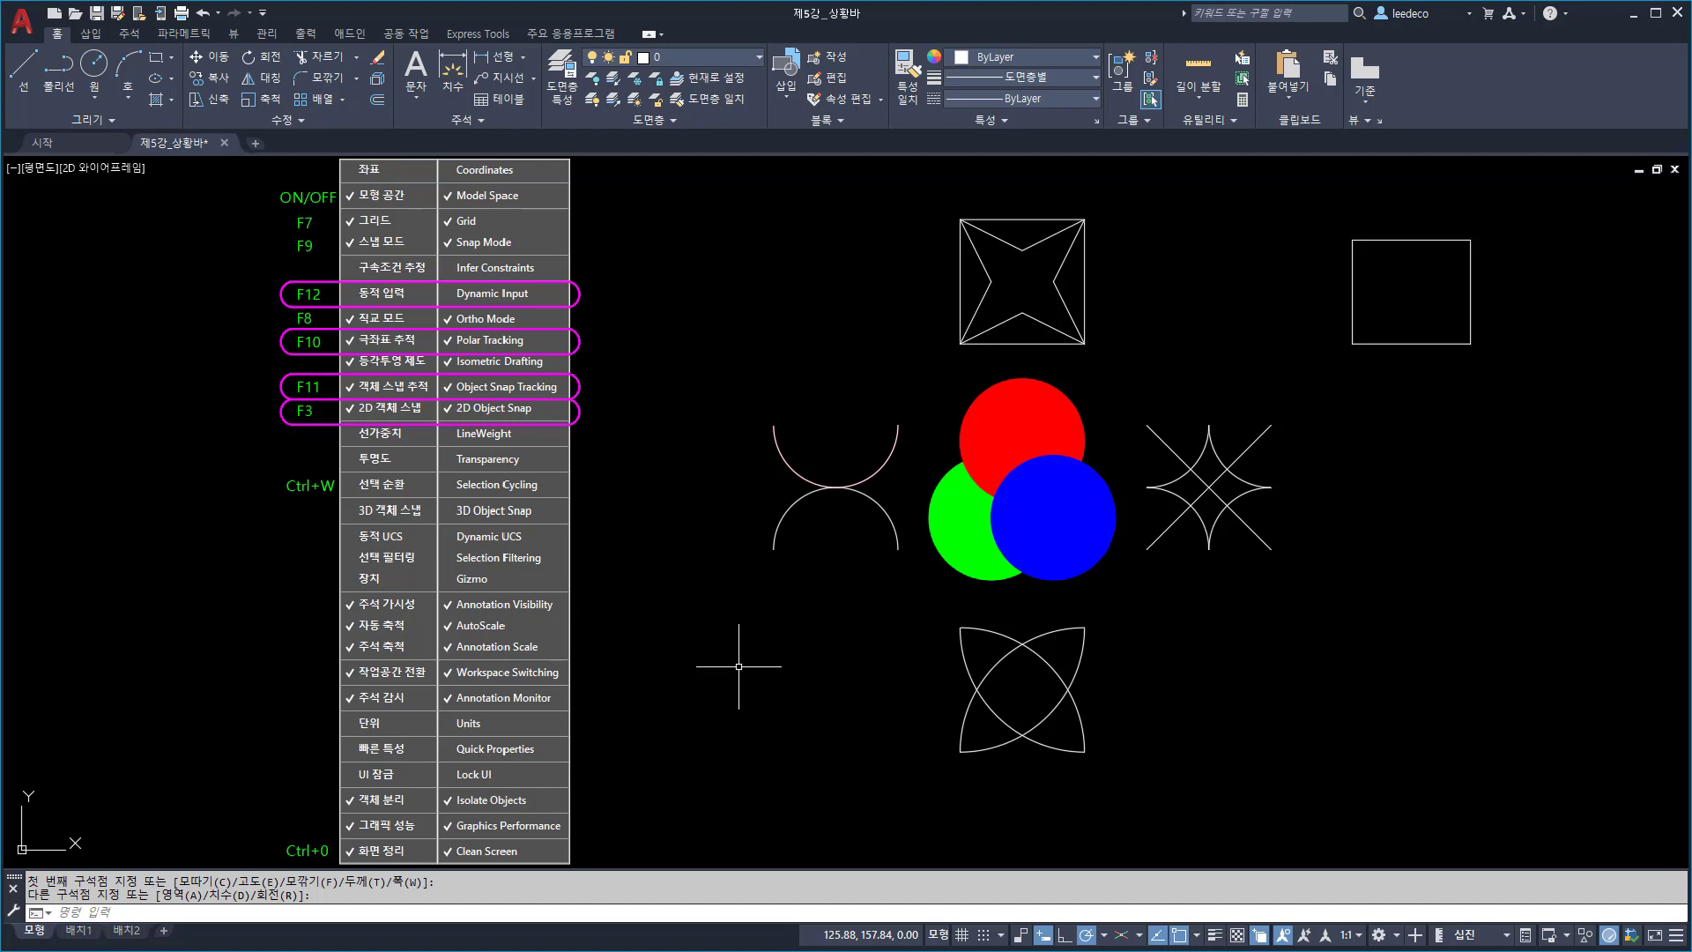
pyautogui.write('c')
pyautogui.press('Return')
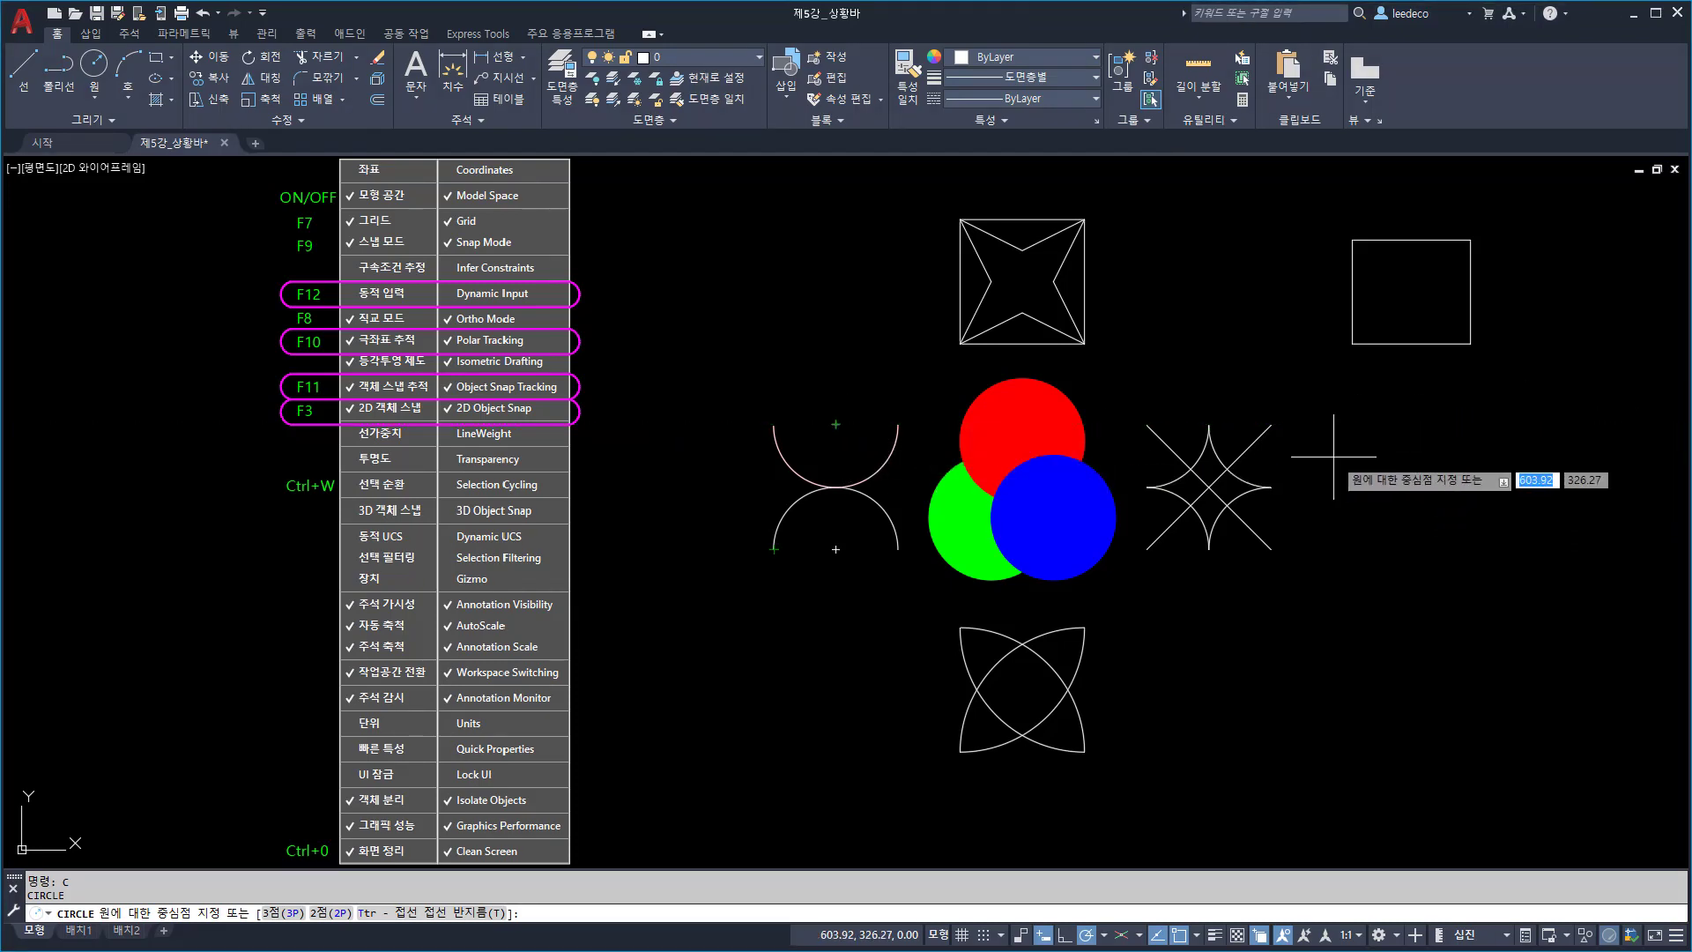
pyautogui.press('Escape')
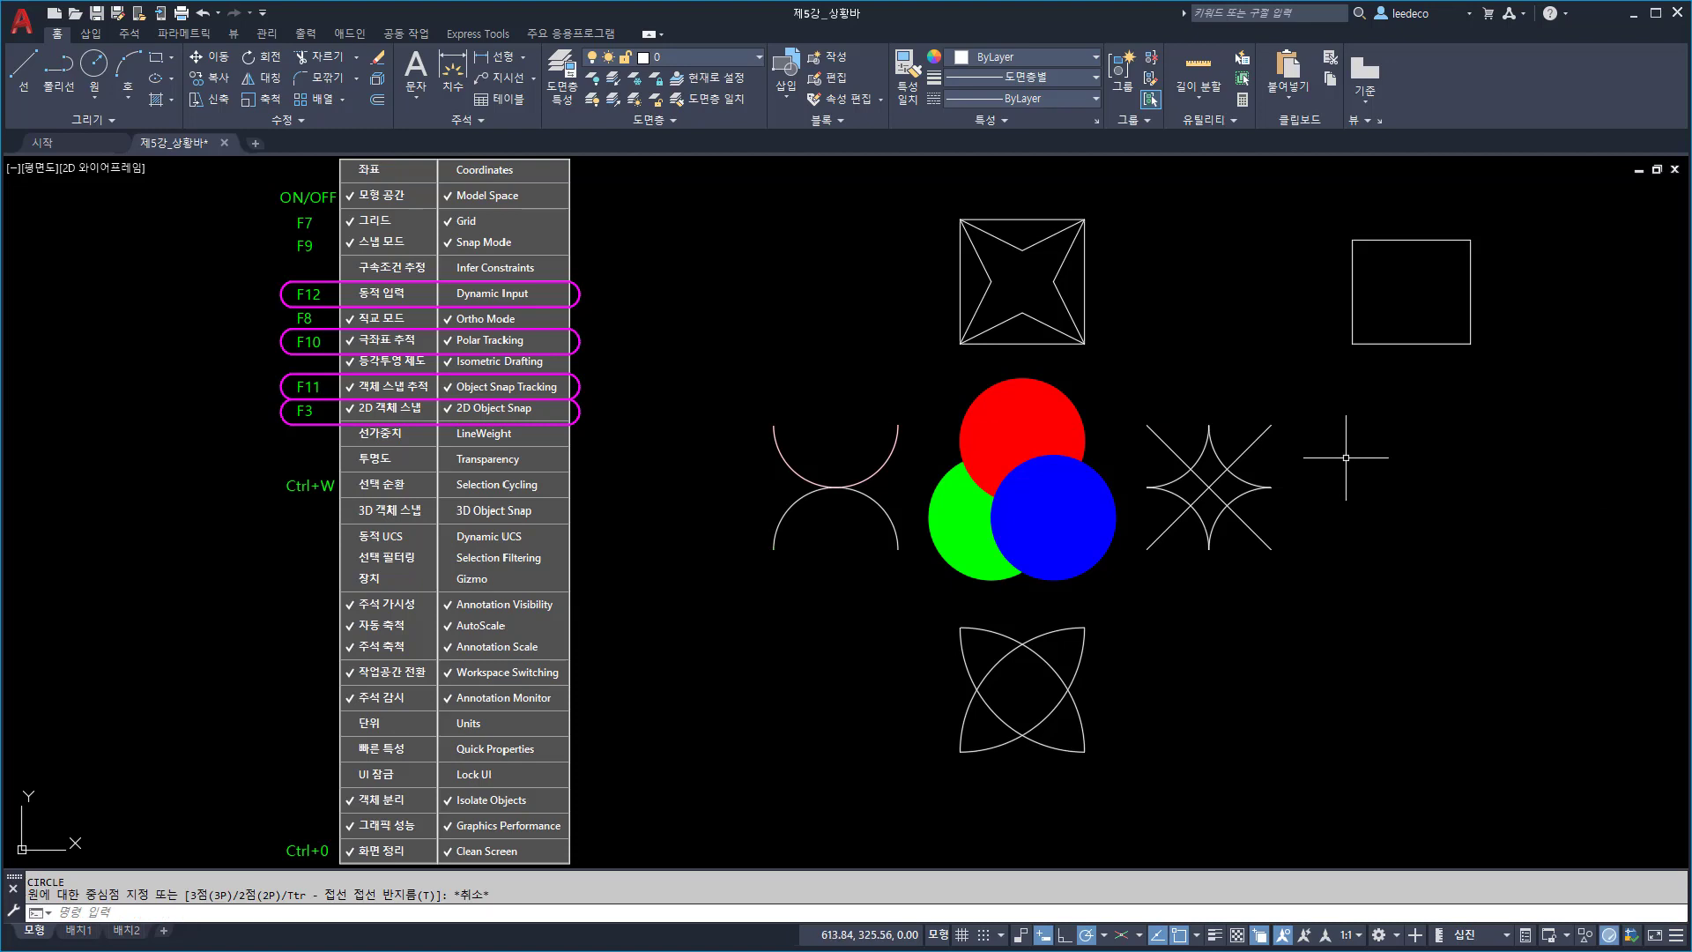
# Step: Draw a circle centred on the new rectangle's lower-left corner, large enough to extend beyond the rectangle
pyautogui.write('c')
pyautogui.press('Return')
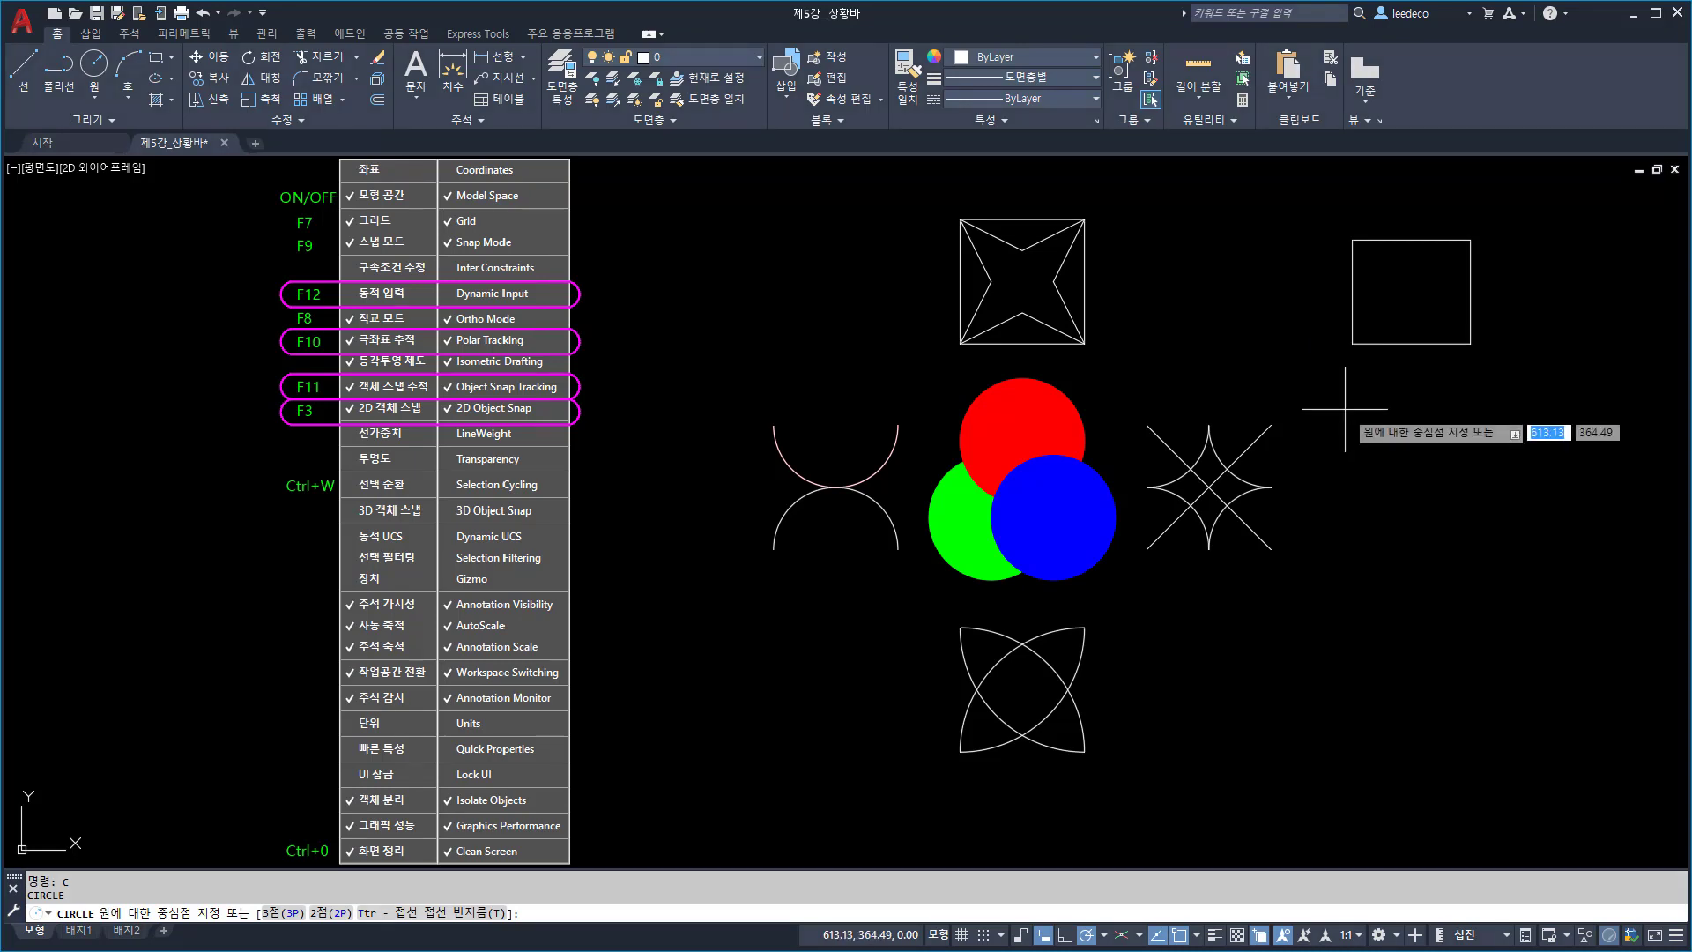
pyautogui.click(1352, 343)
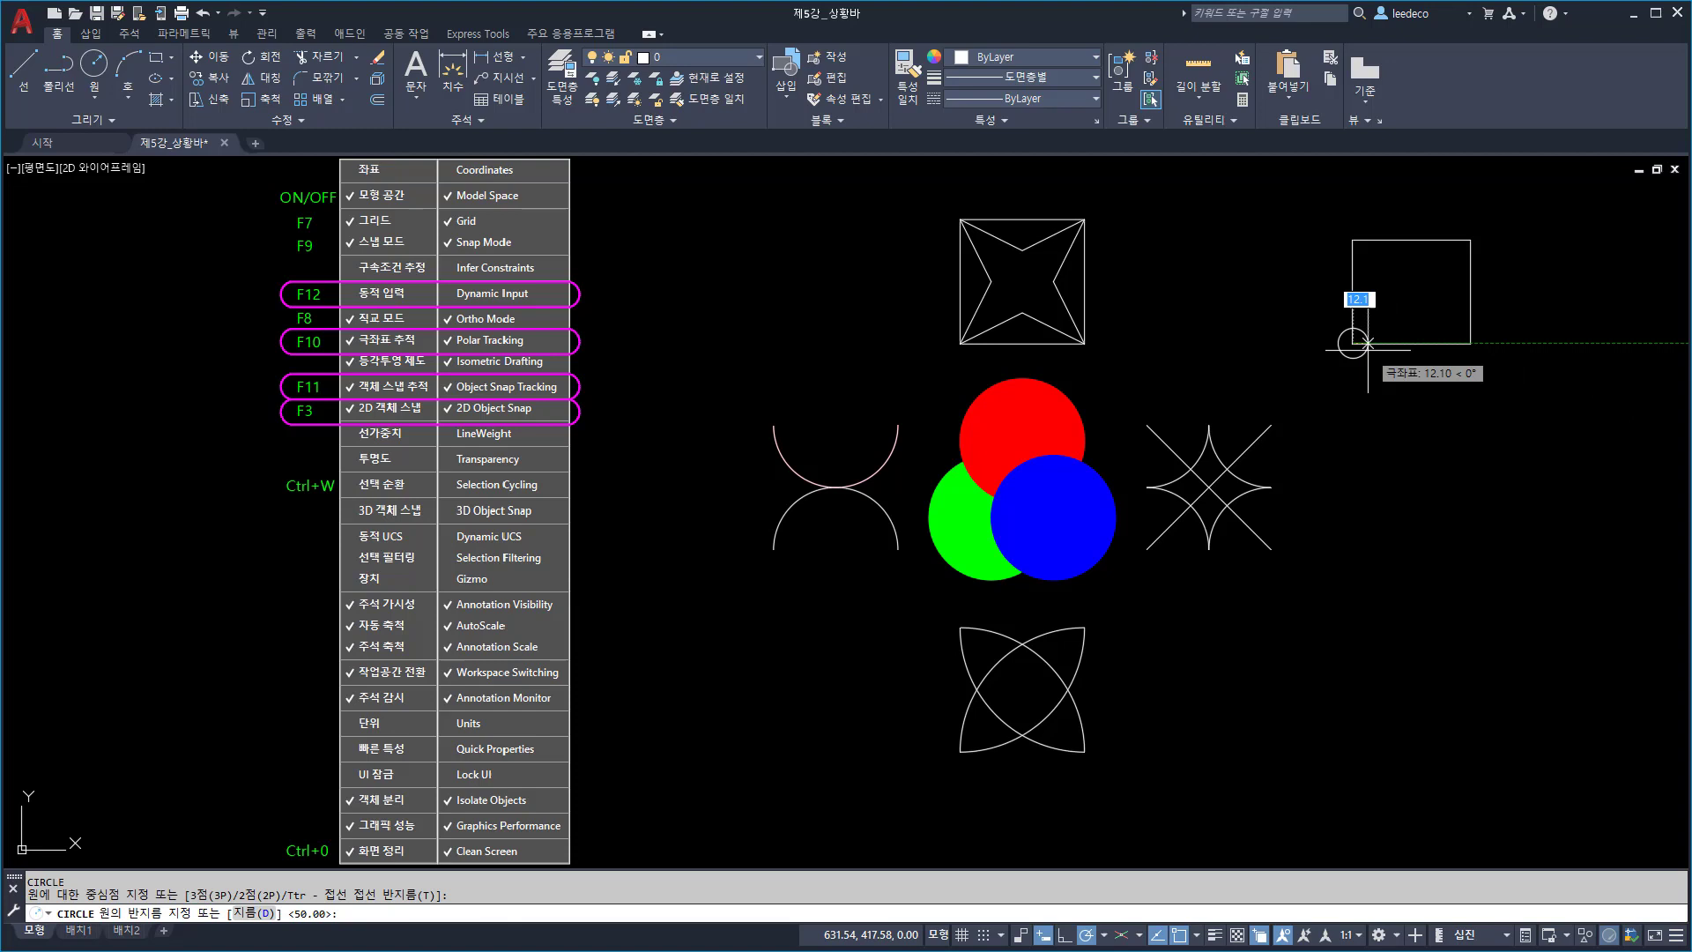
pyautogui.click(1387, 484)
# Step: Erase the large circle around the rectangle's lower-left corner
pyautogui.click(1524, 519)
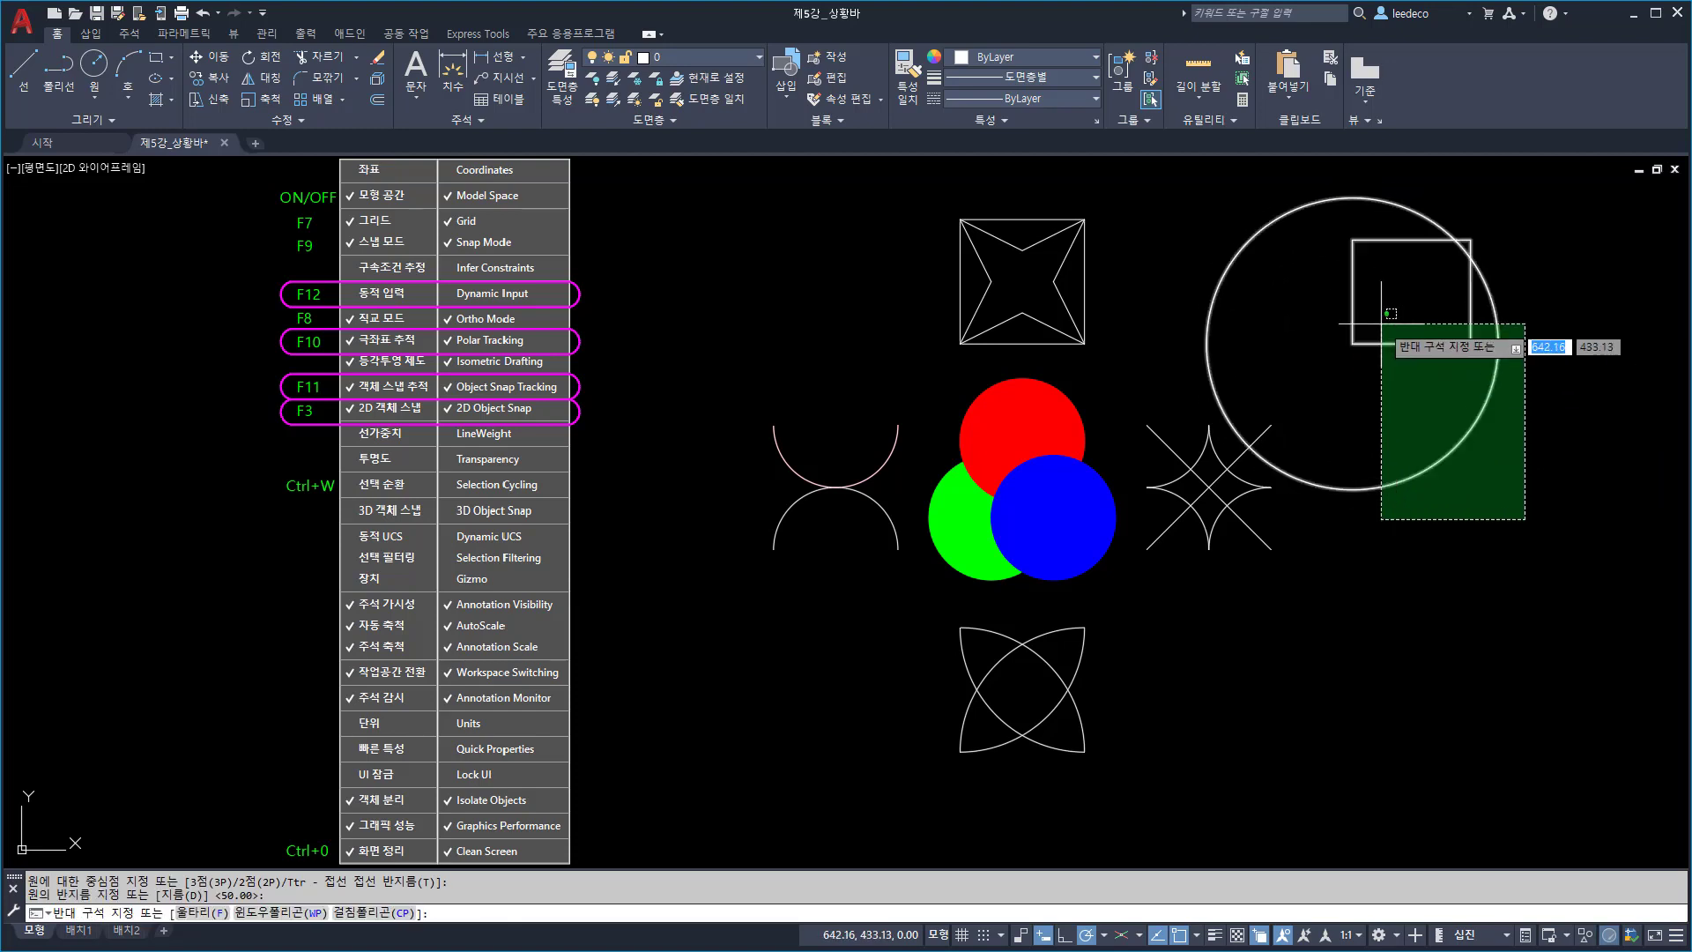
pyautogui.click(1402, 489)
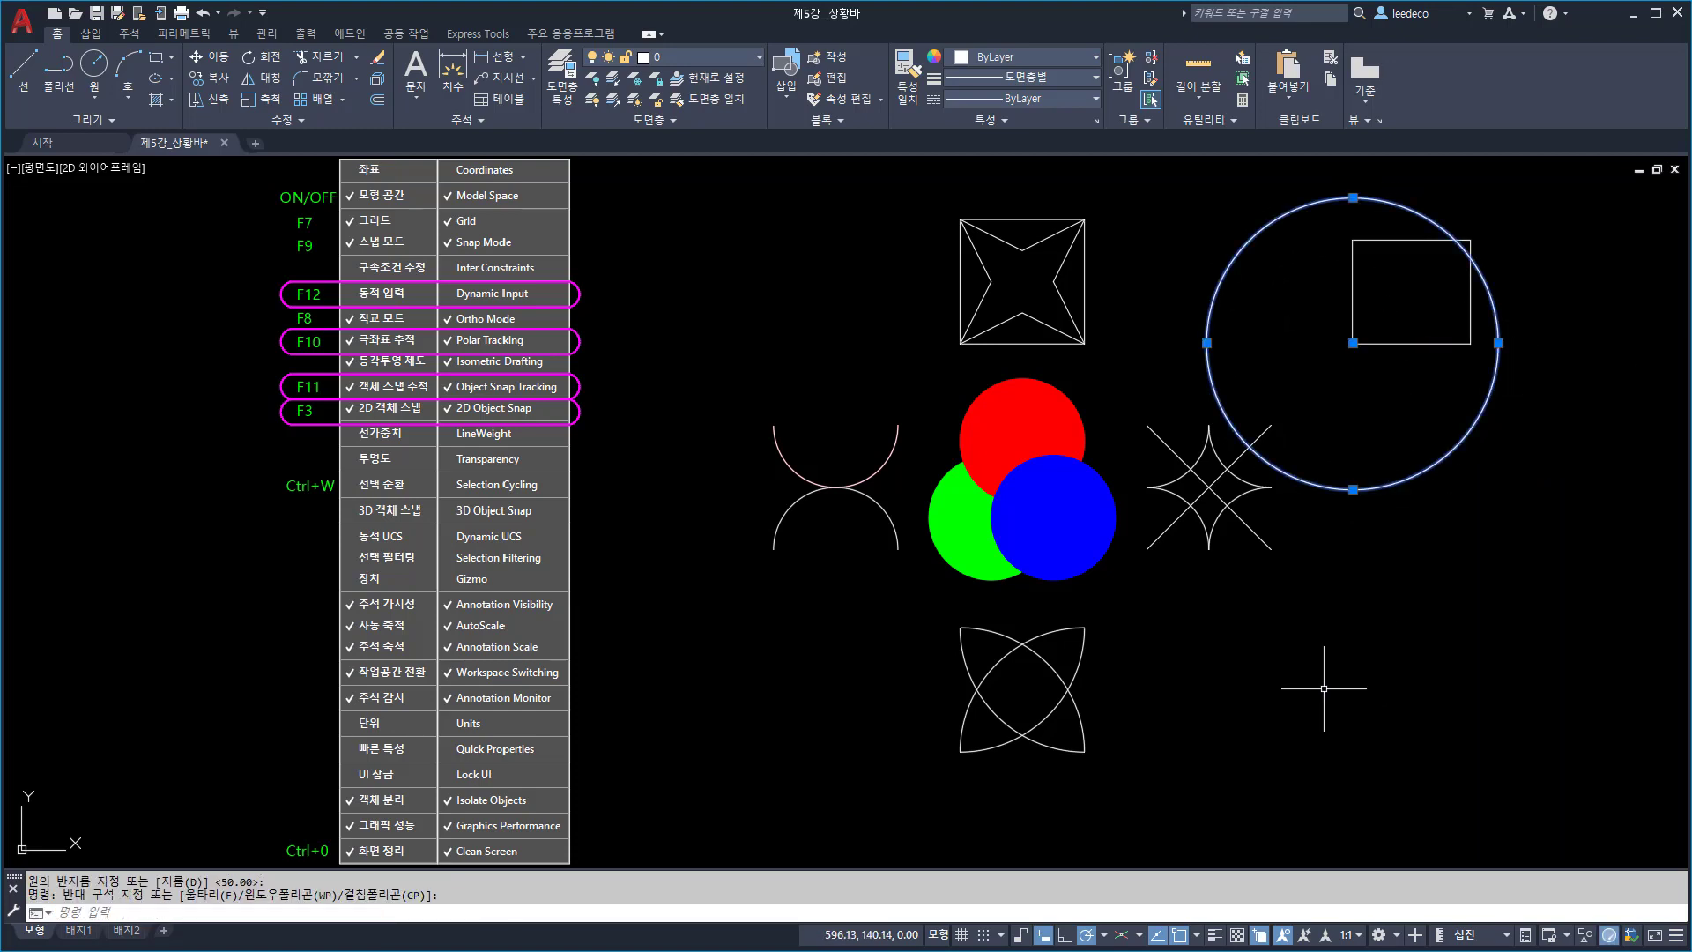
pyautogui.write('e')
pyautogui.press('Return')
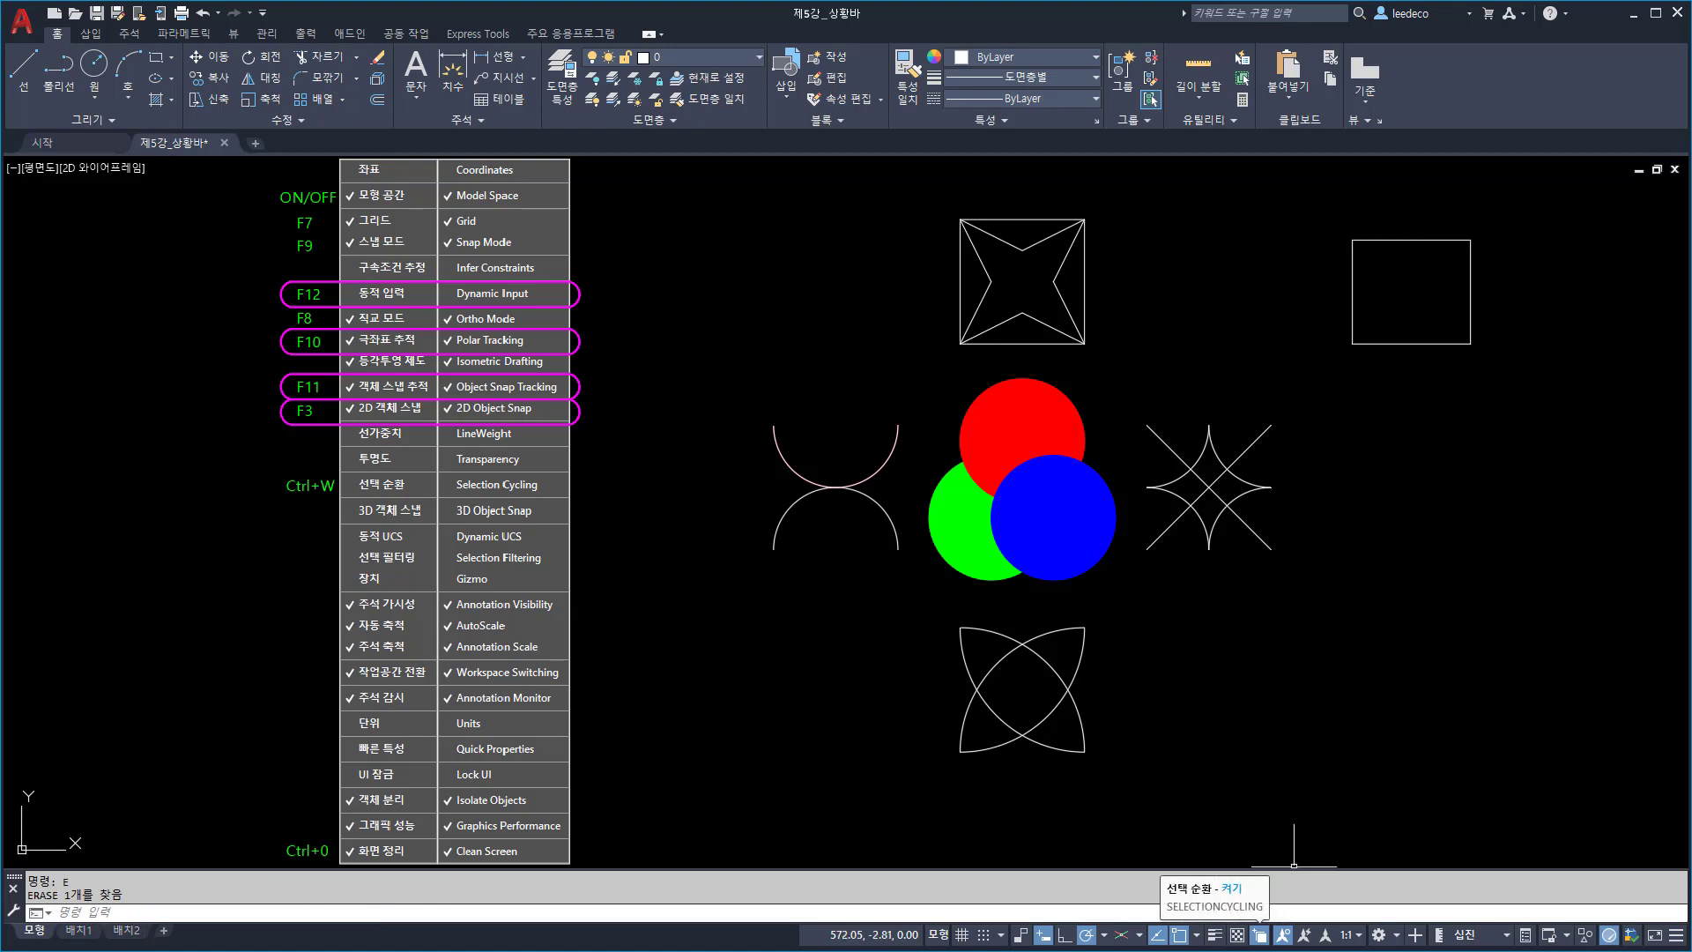
# Step: Open the object snap settings, review the enabled snap modes and tracking options, and close the dialog
pyautogui.click(1139, 934)
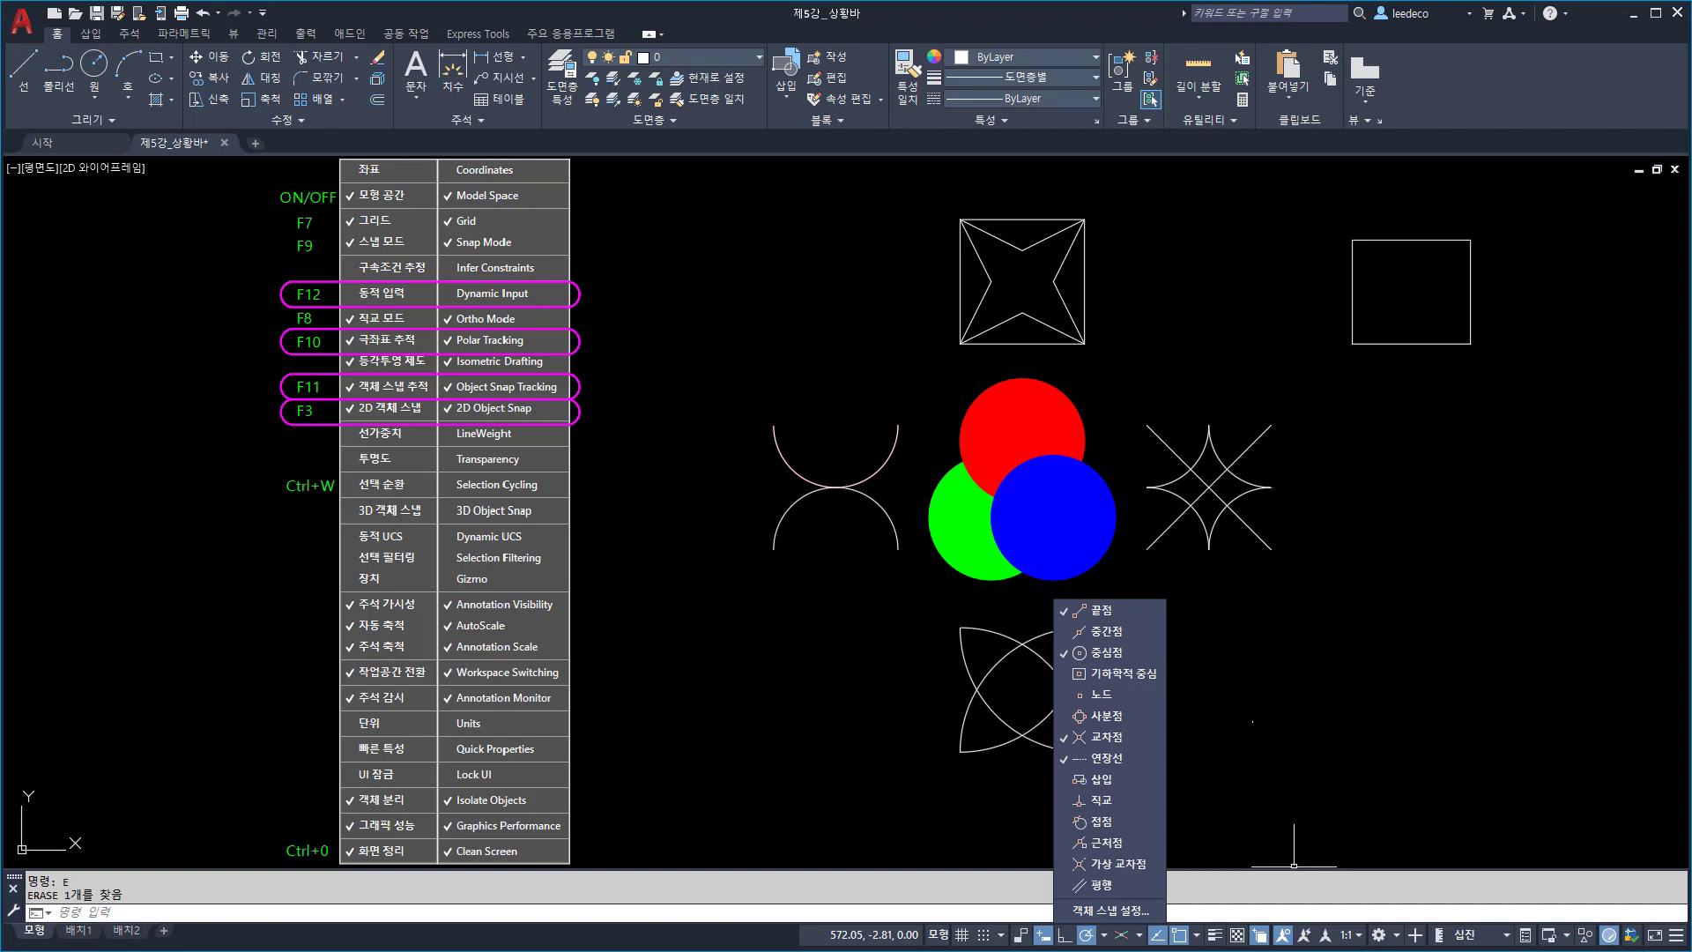
pyautogui.click(1110, 910)
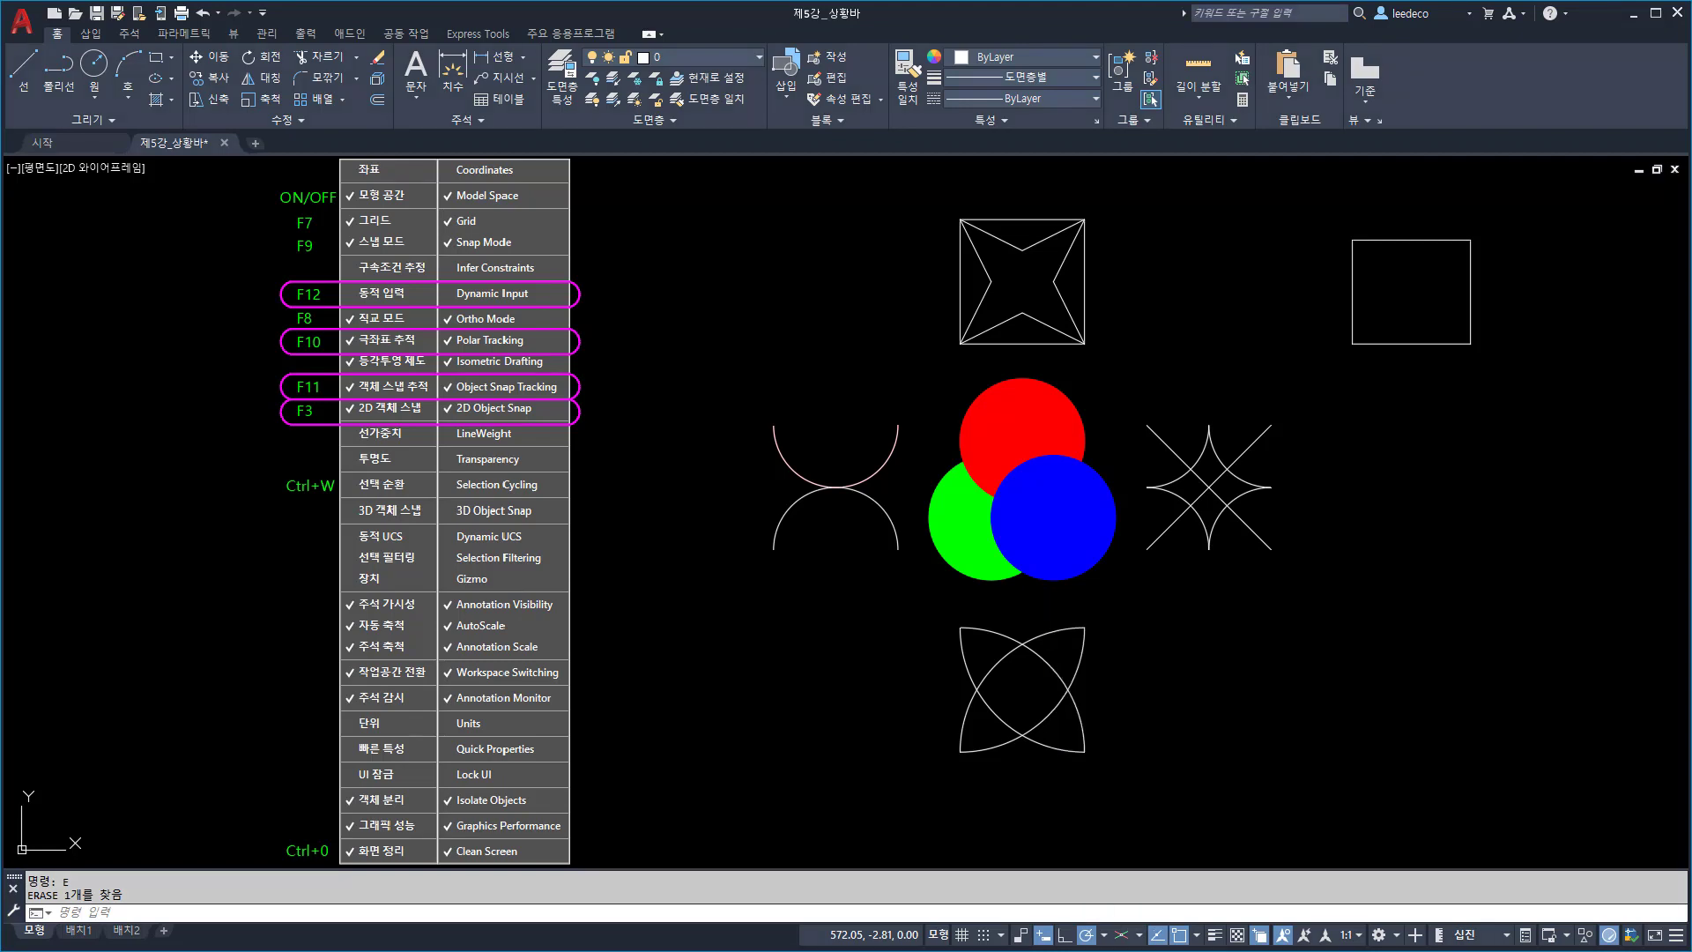
pyautogui.click(1138, 934)
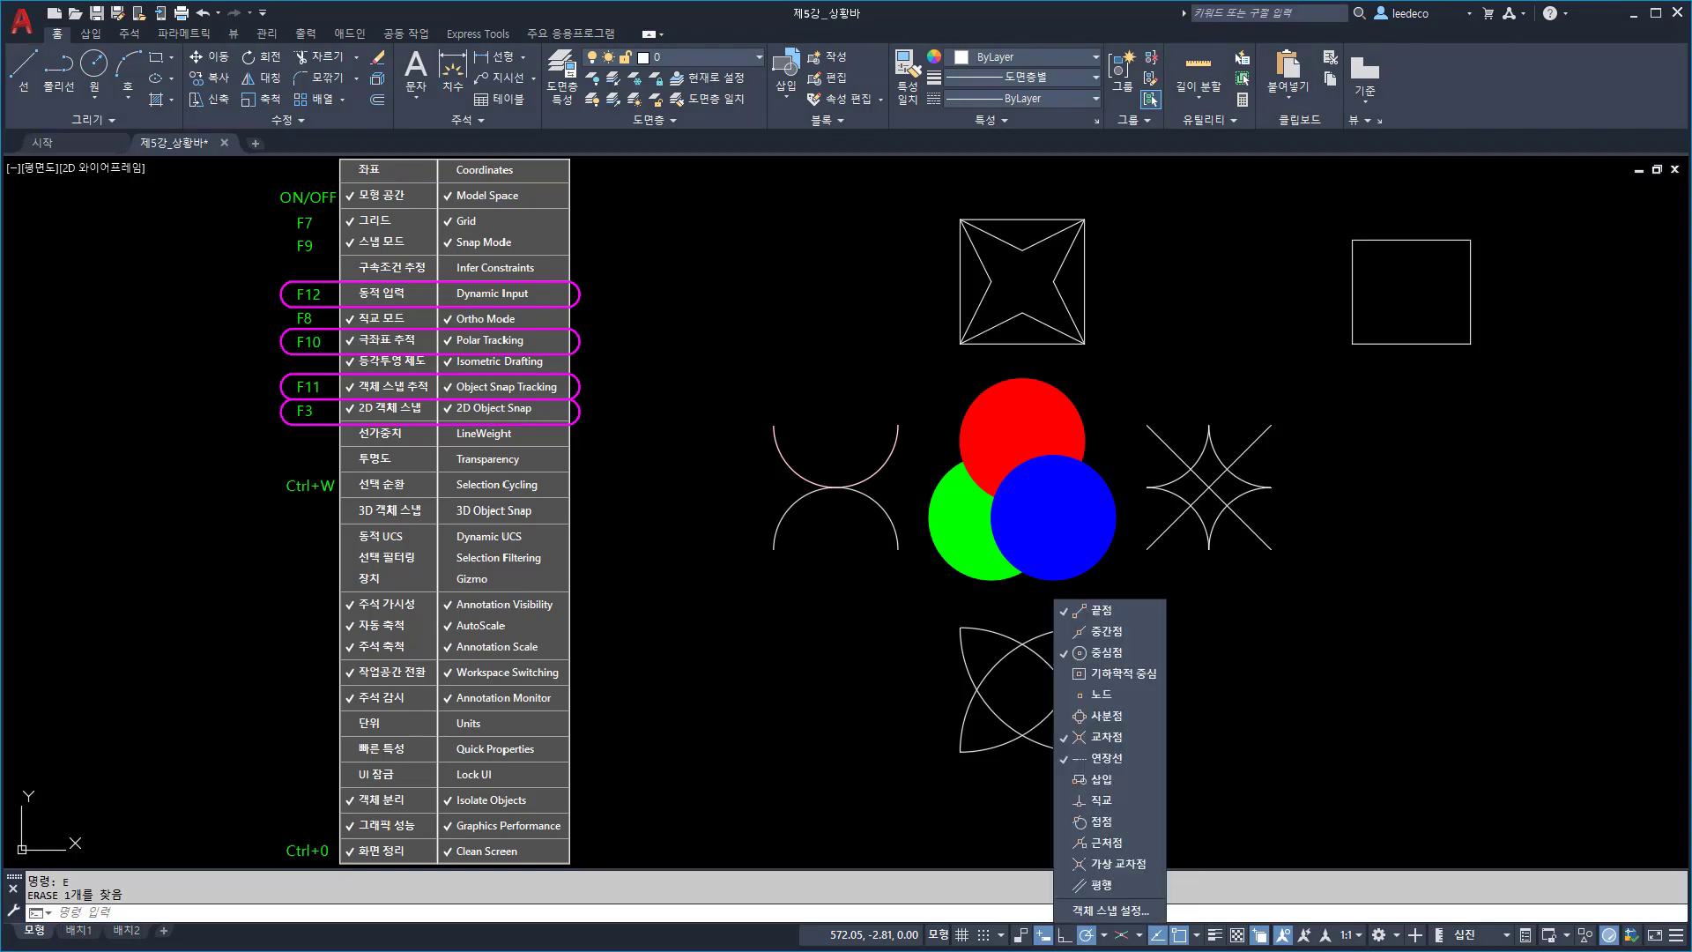
pyautogui.click(1111, 910)
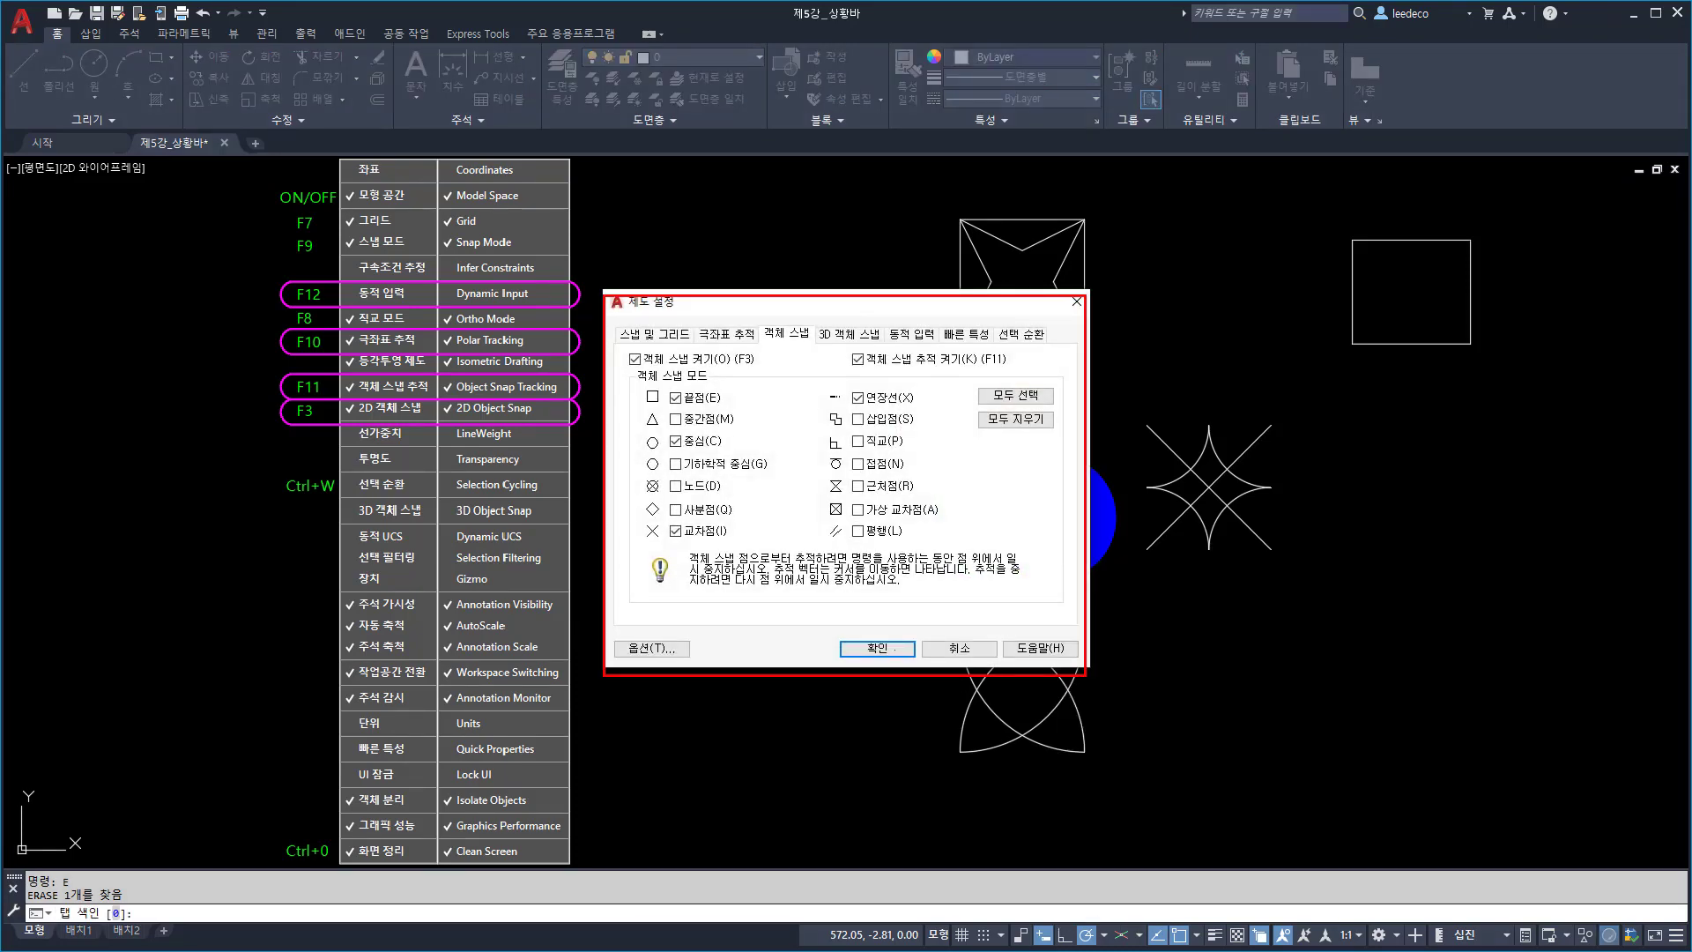
pyautogui.click(876, 647)
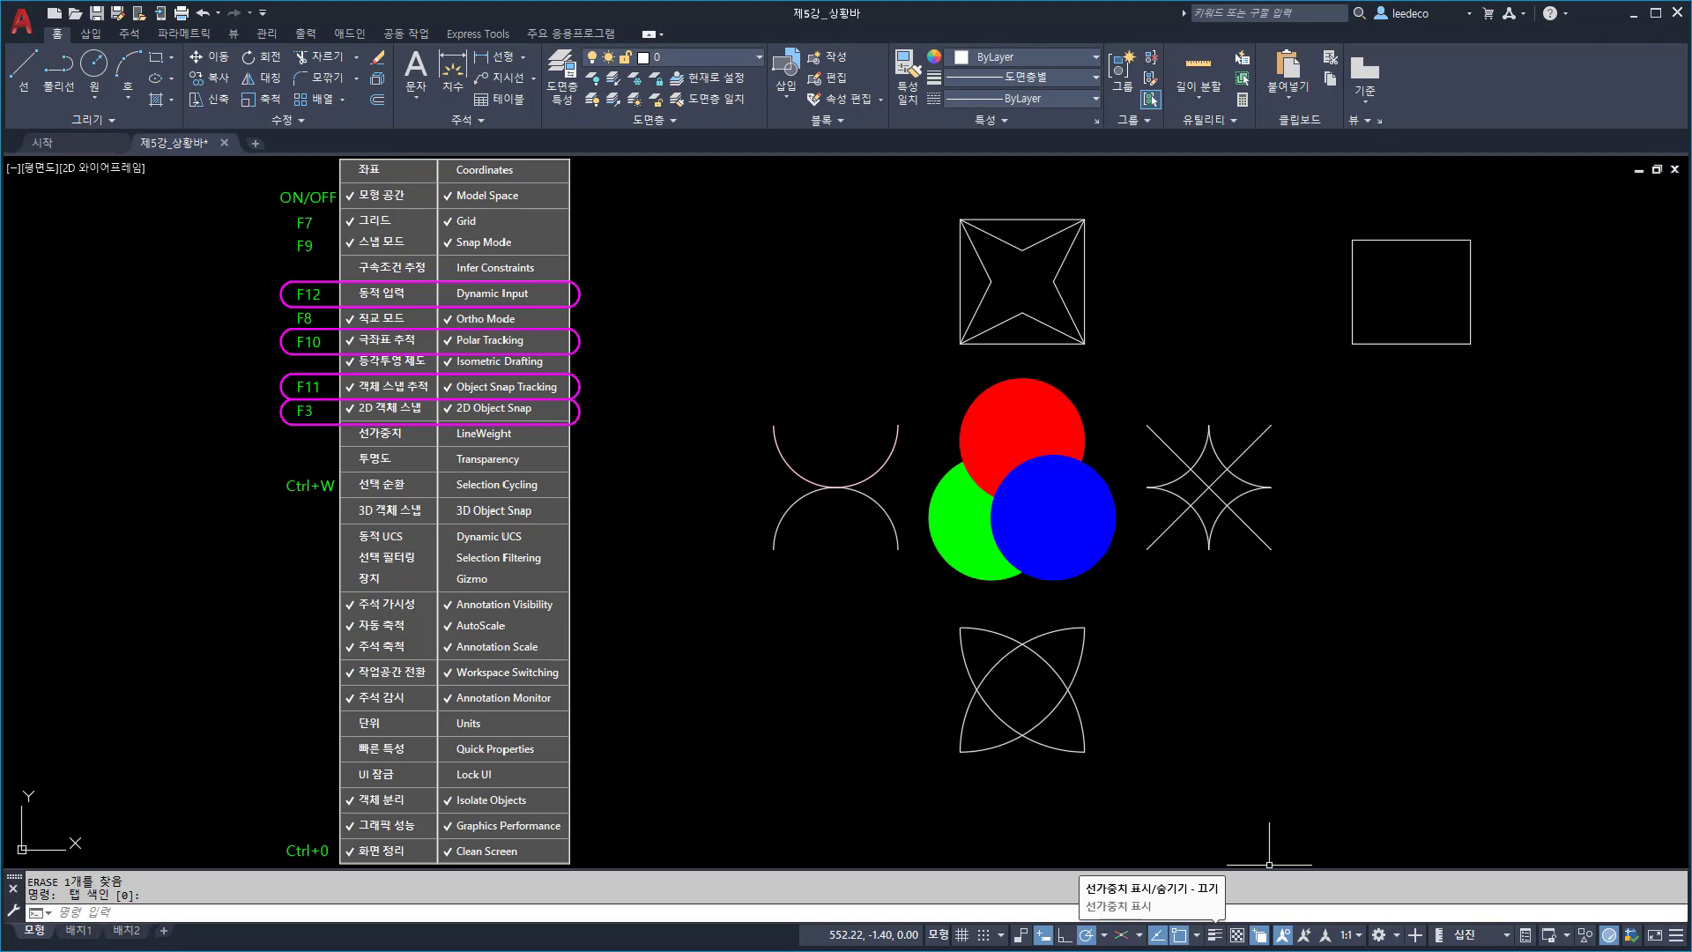
# Step: Toggle the lineweight display on and off, and do the same with the transparency display
pyautogui.click(1214, 934)
pyautogui.click(1215, 934)
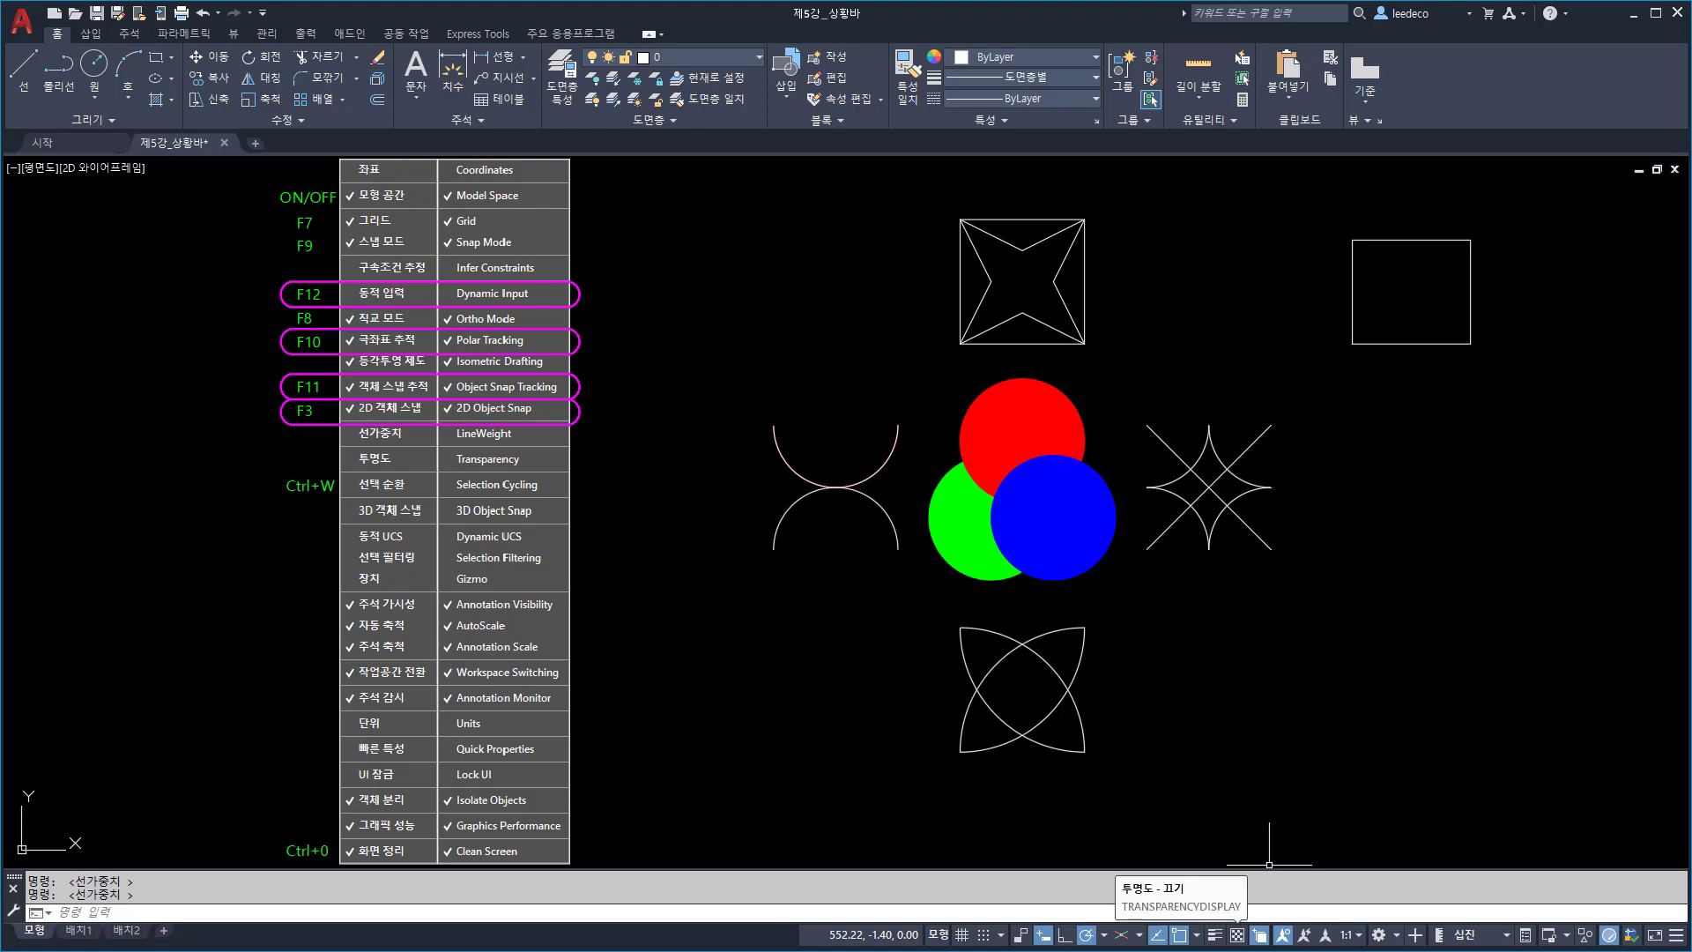
pyautogui.click(1238, 934)
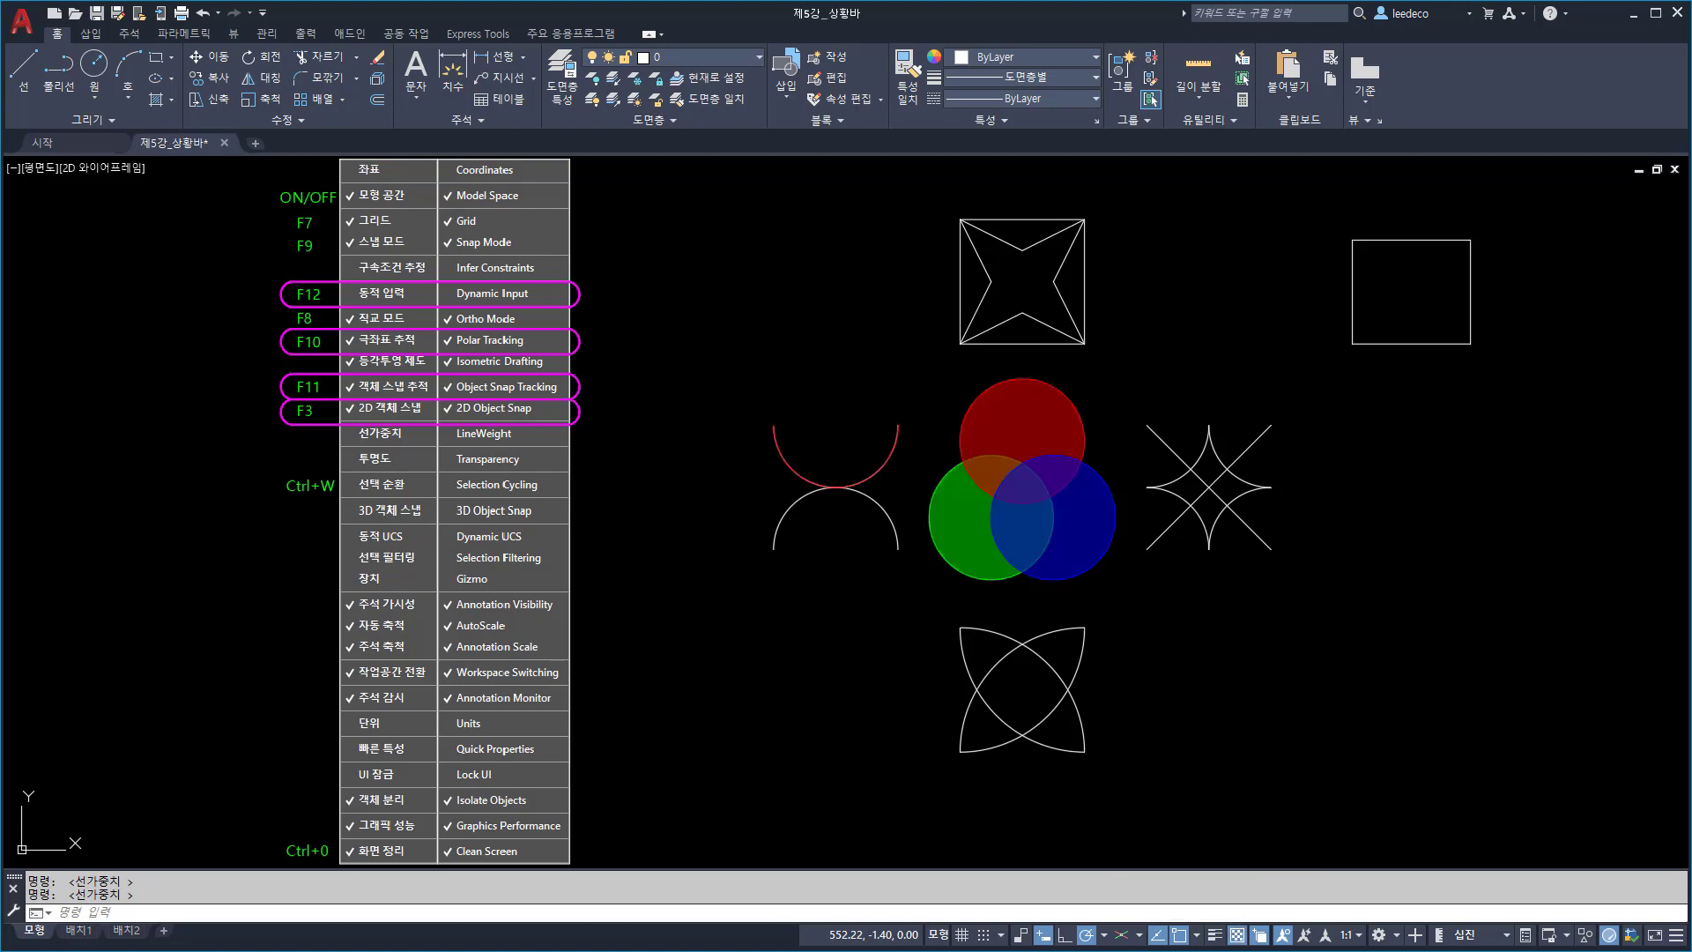
pyautogui.click(1237, 934)
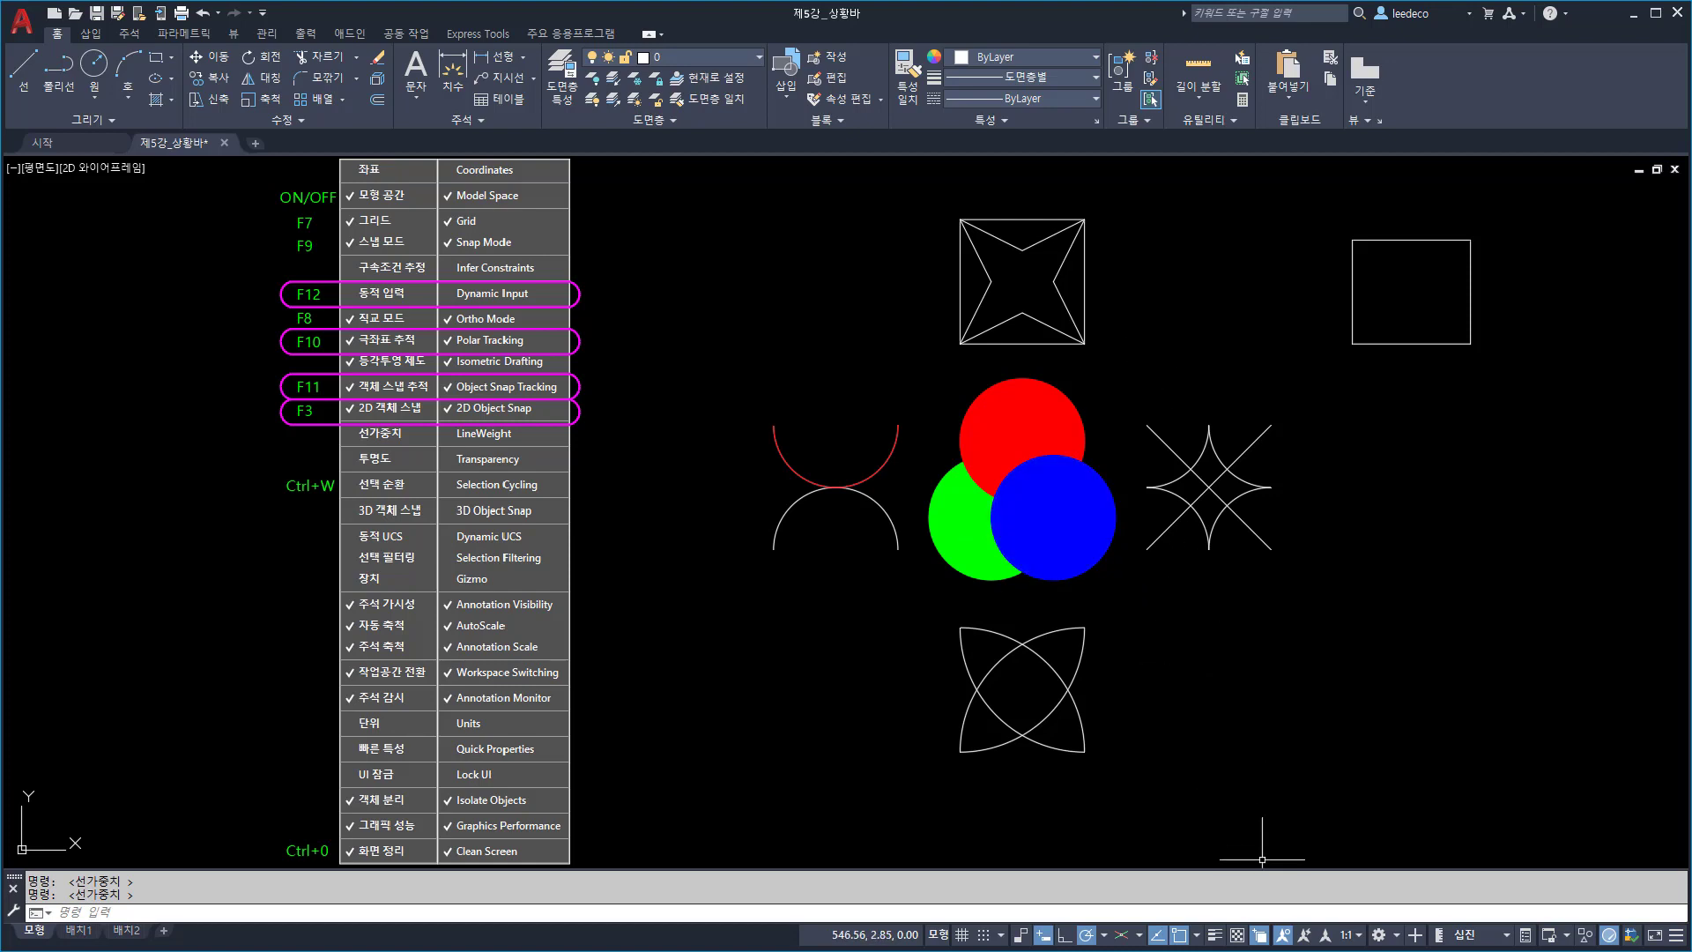
# Step: Toggle Selection Cycling off and back on, and toggle the transparency display on and off again
pyautogui.click(1259, 934)
pyautogui.click(1258, 934)
pyautogui.click(1238, 934)
pyautogui.click(1237, 934)
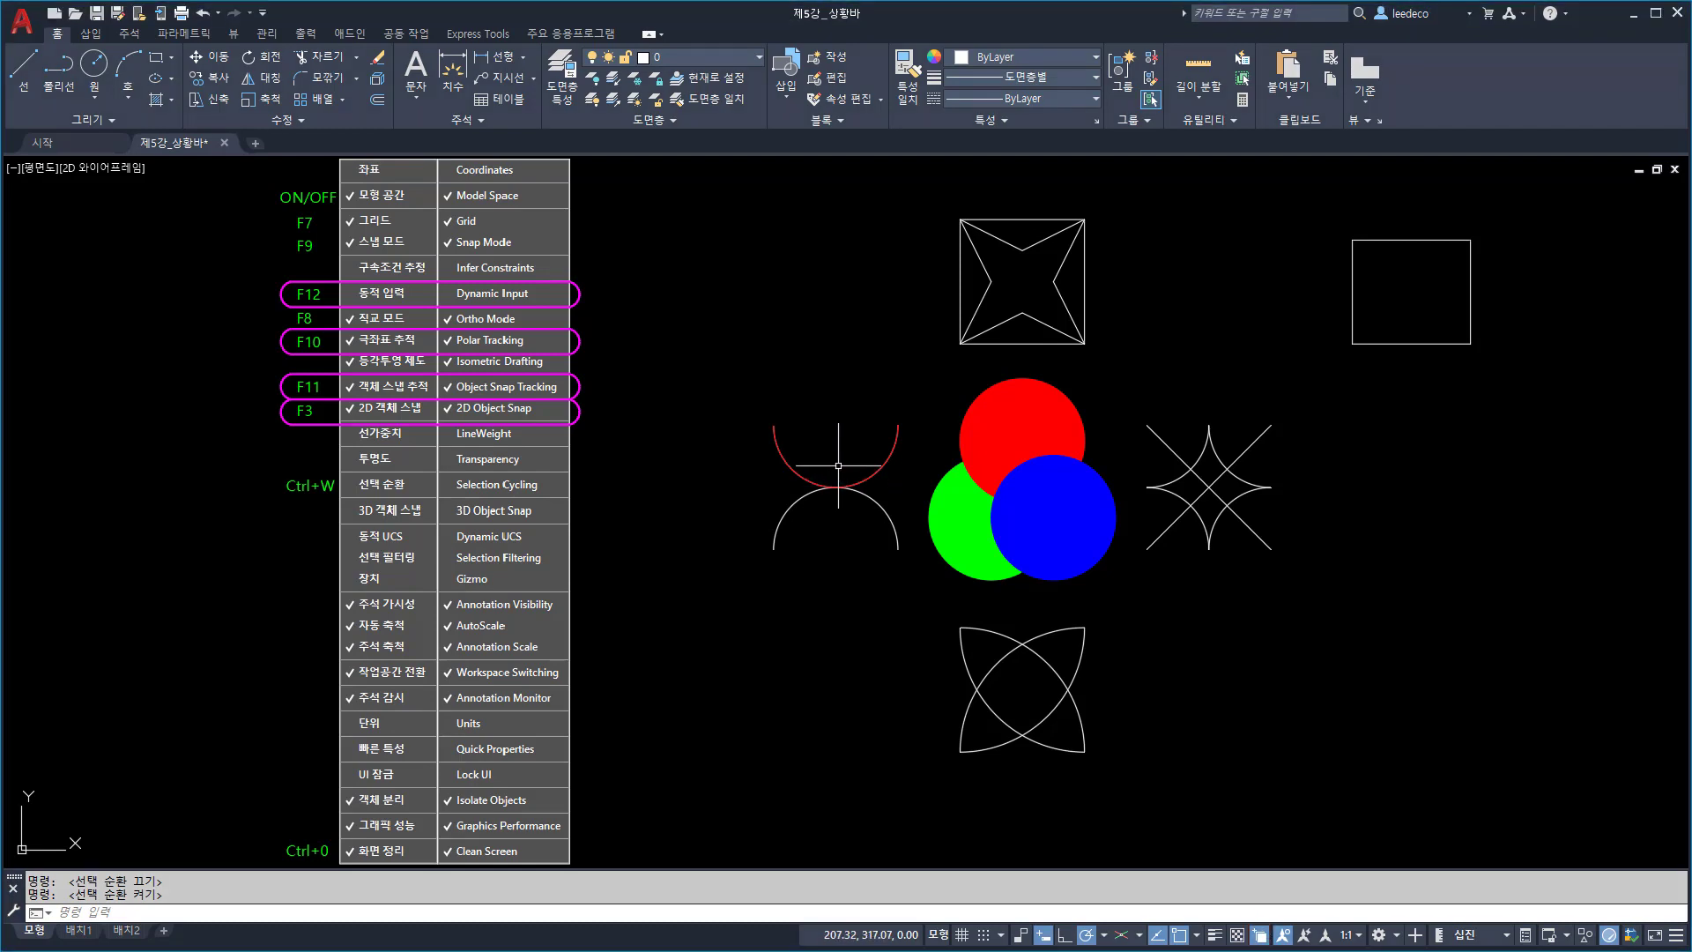
# Step: Use Selection Cycling to pick the red arc from the two overlapping upper arcs and delete it, and toggle Selection Cycling off and on
pyautogui.click(788, 464)
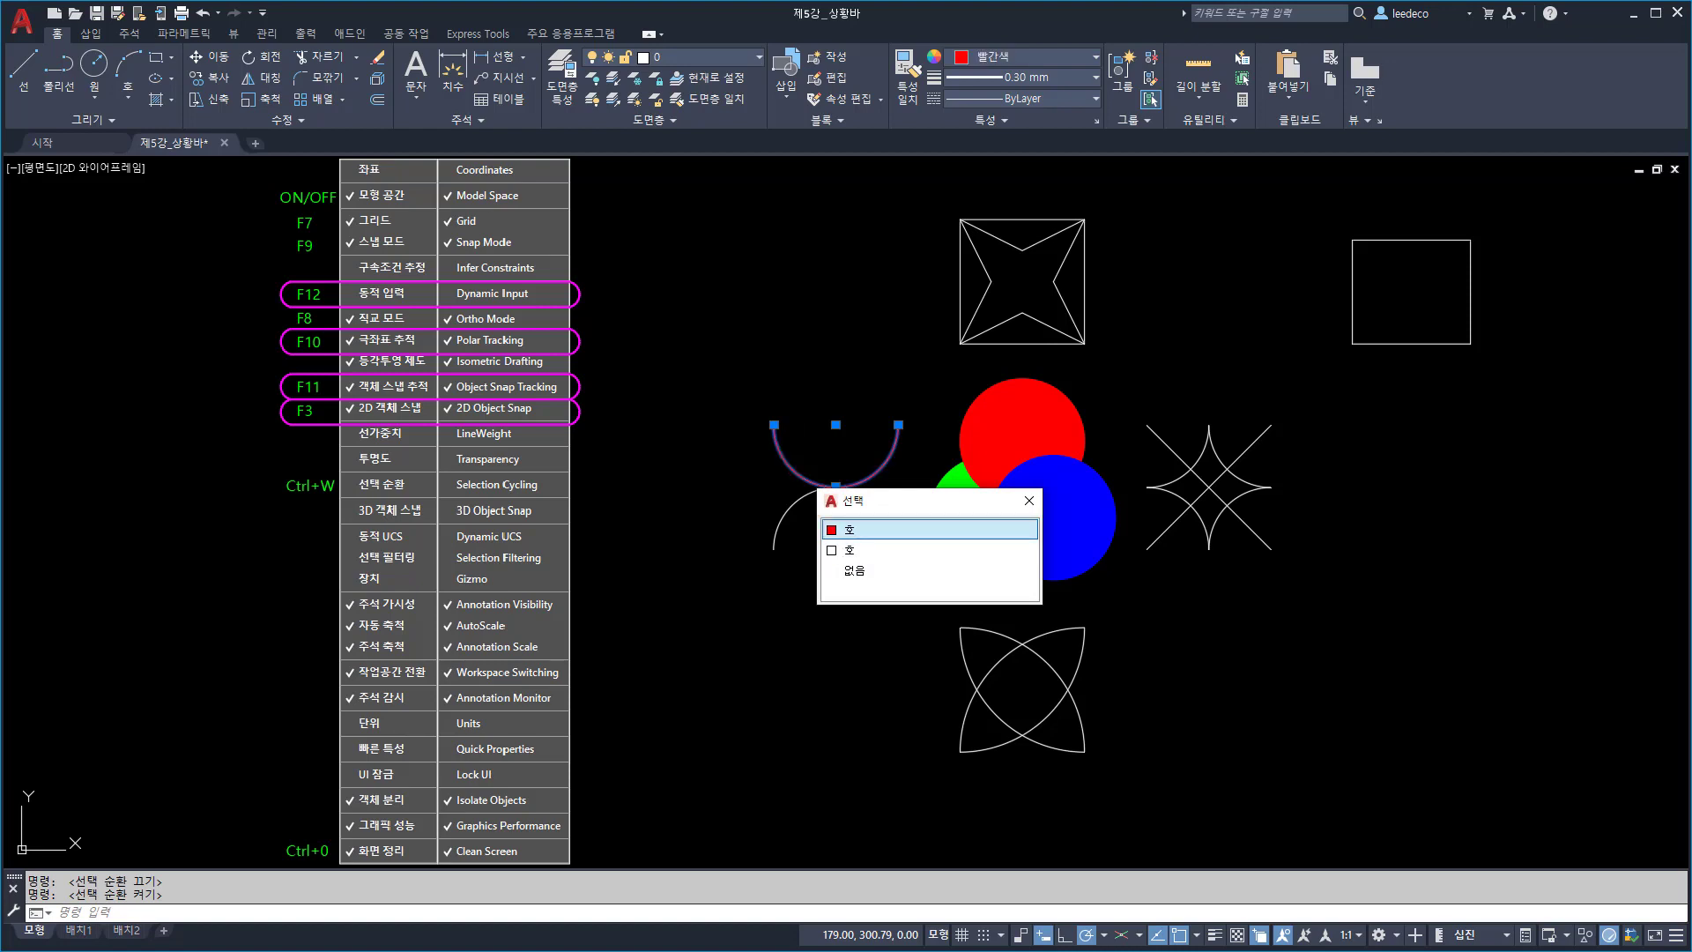
pyautogui.click(848, 529)
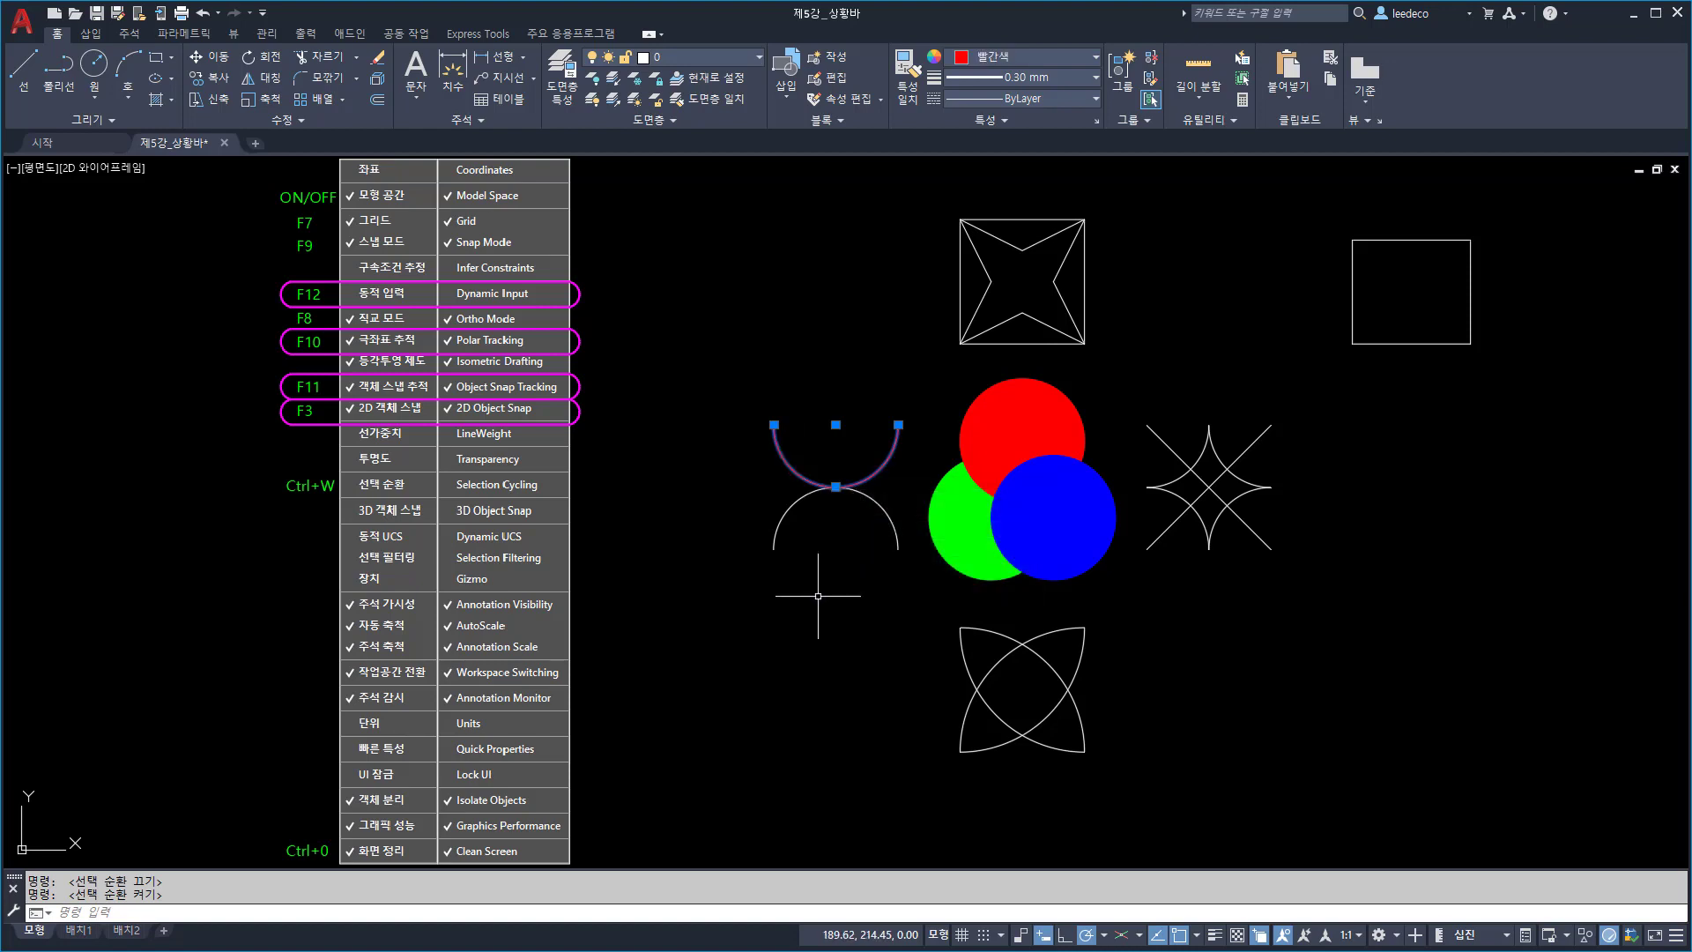
pyautogui.press('Delete')
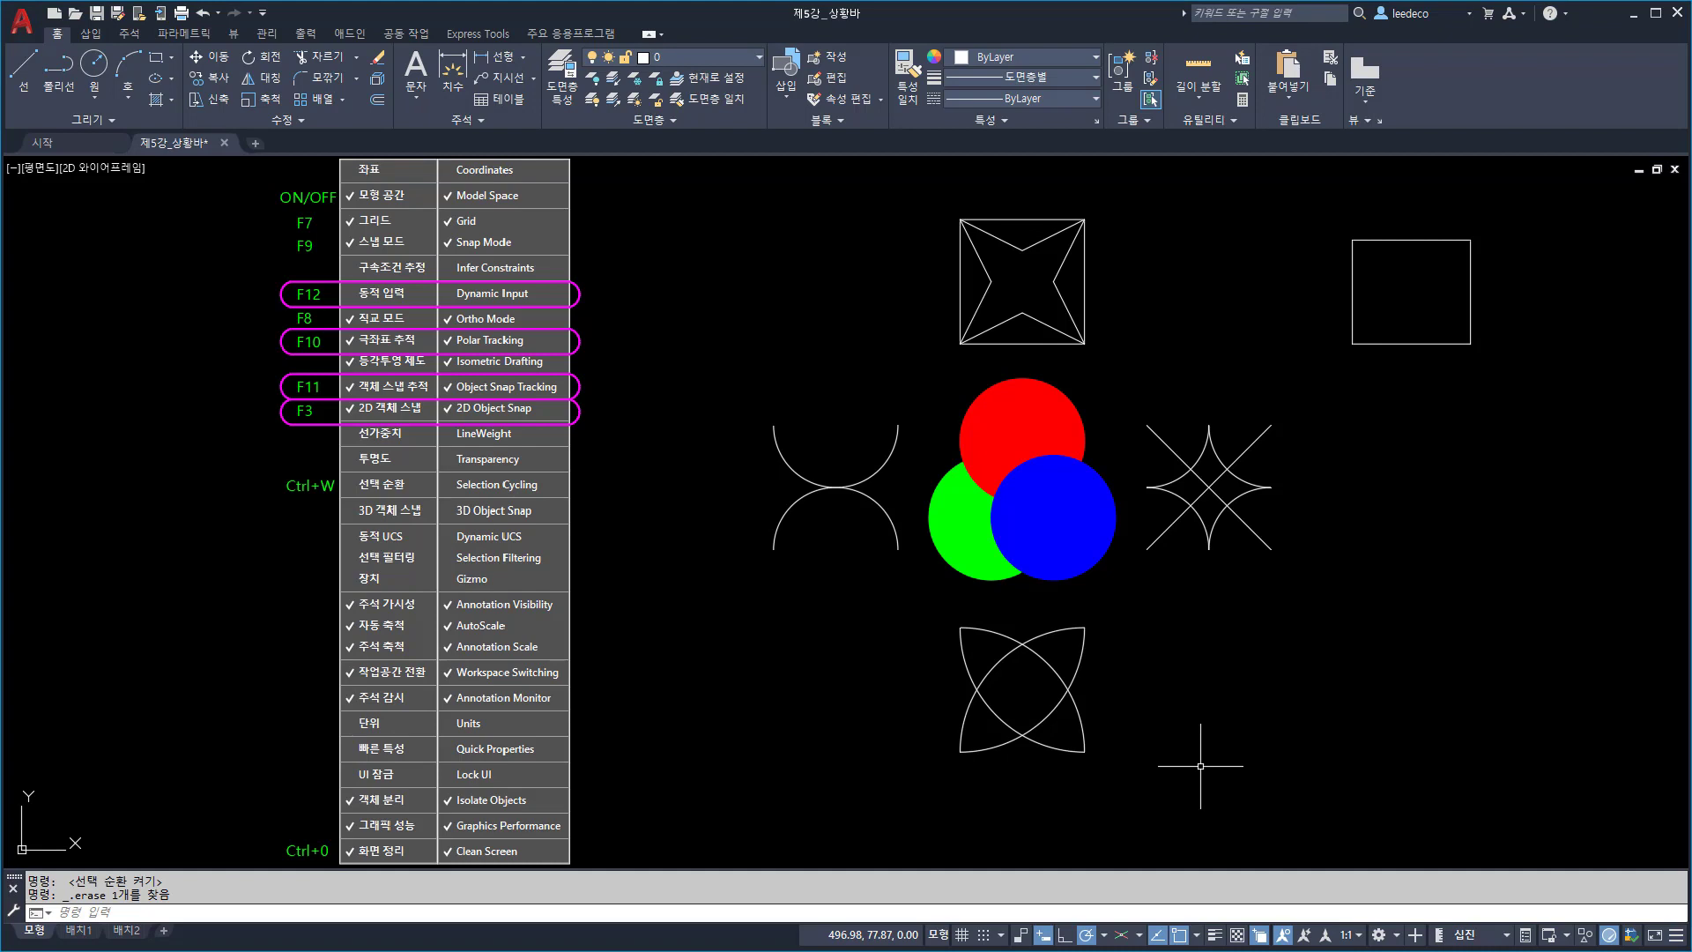
pyautogui.hotkey('ctrl', 'w')
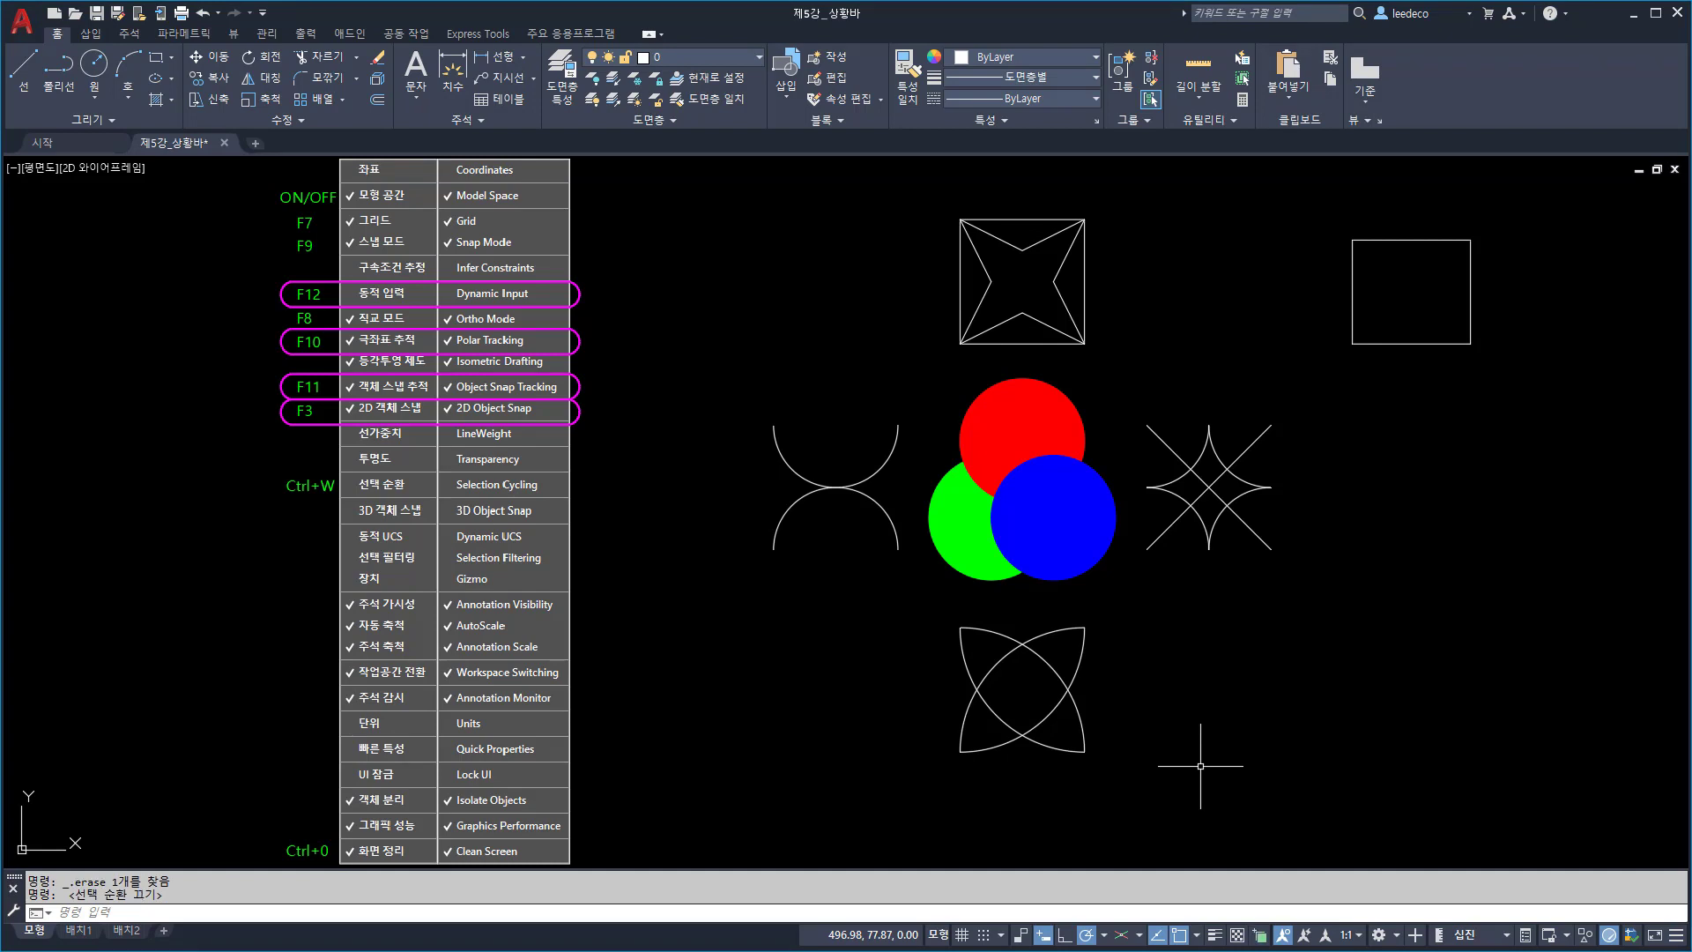
pyautogui.hotkey('ctrl', 'w')
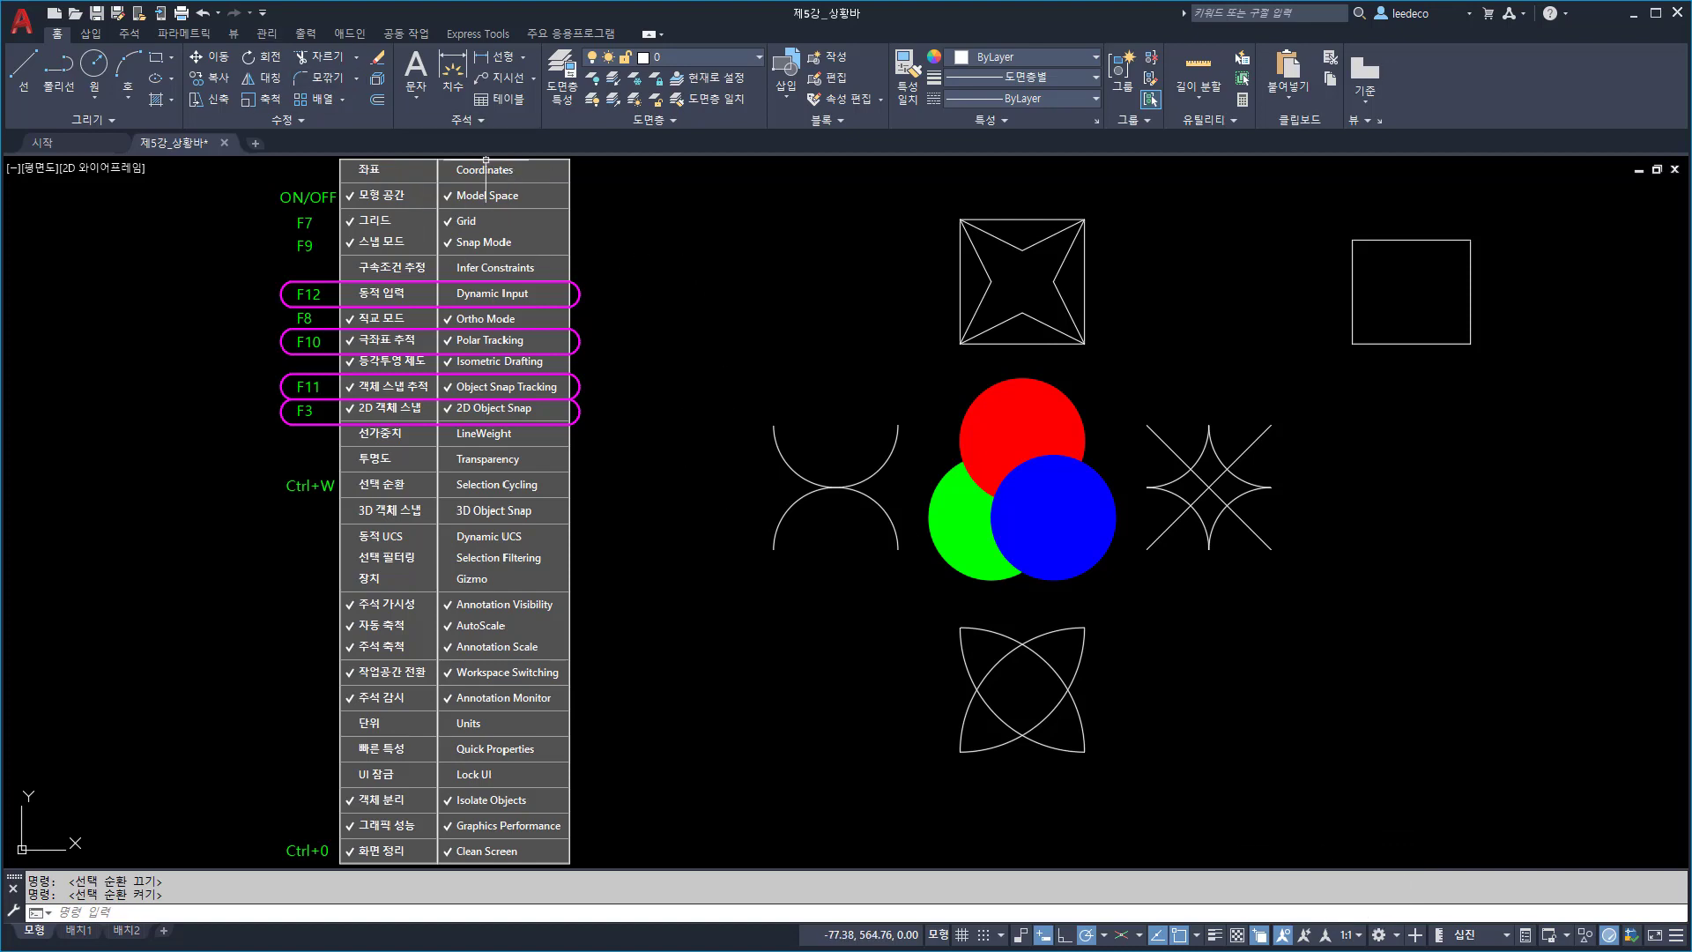
# Step: Add the workspace selector (작업공간) to the quick access commands and switch the workspace to 3D Basics (3D 기본 사항)
pyautogui.click(262, 13)
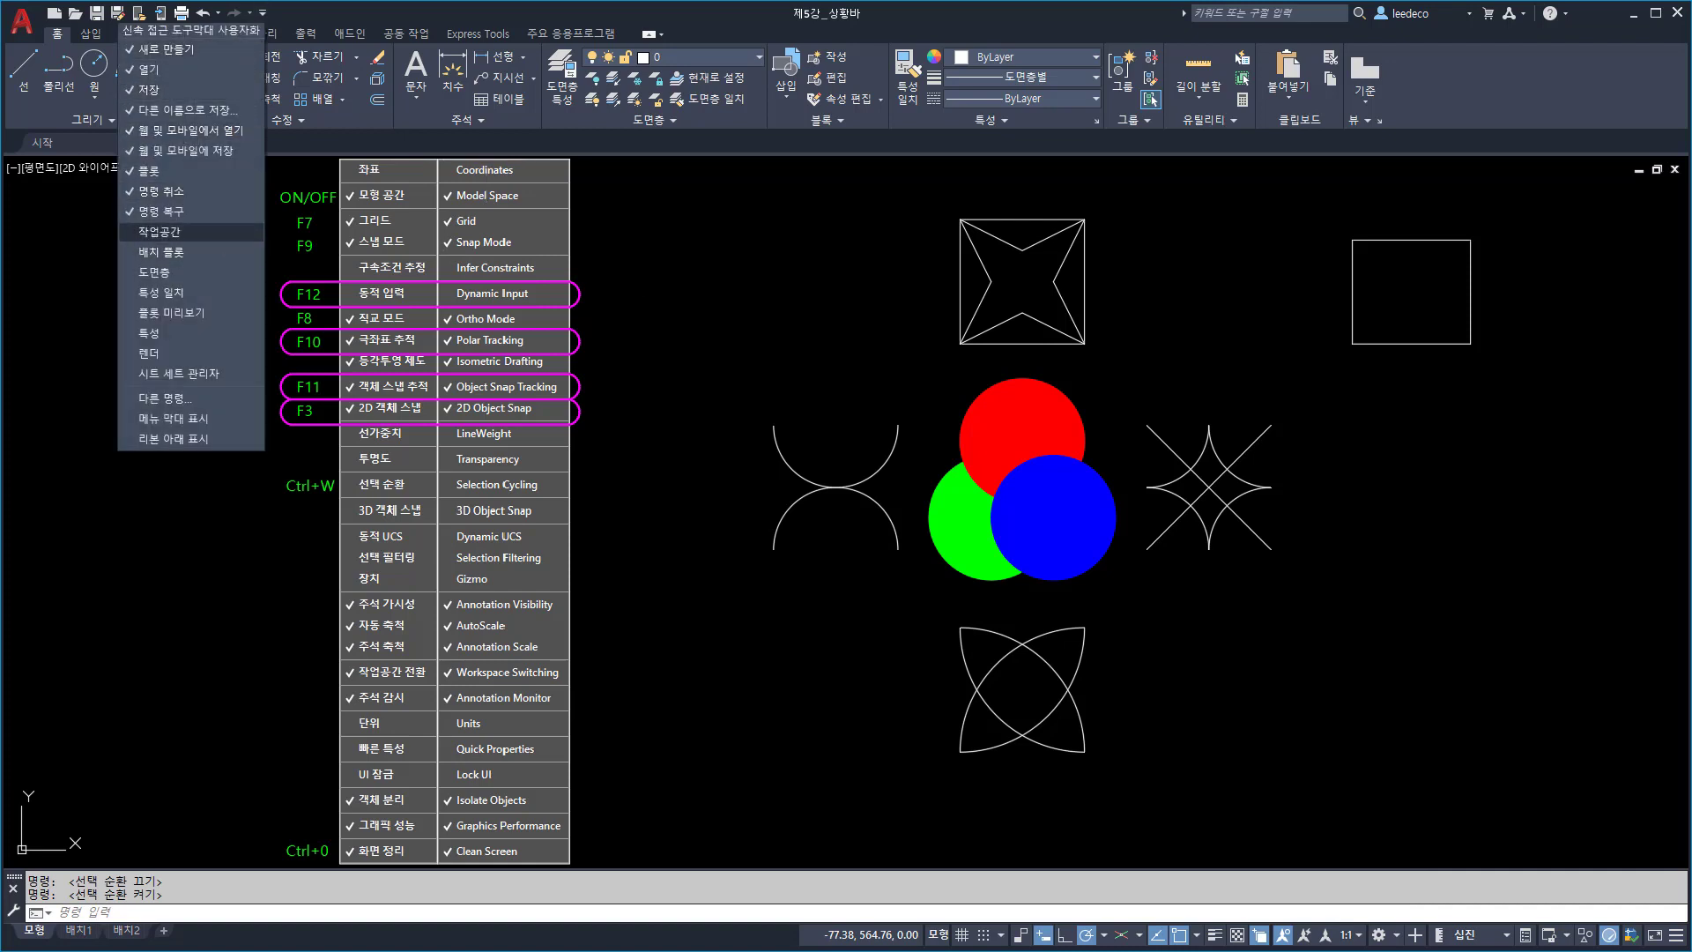
pyautogui.click(176, 231)
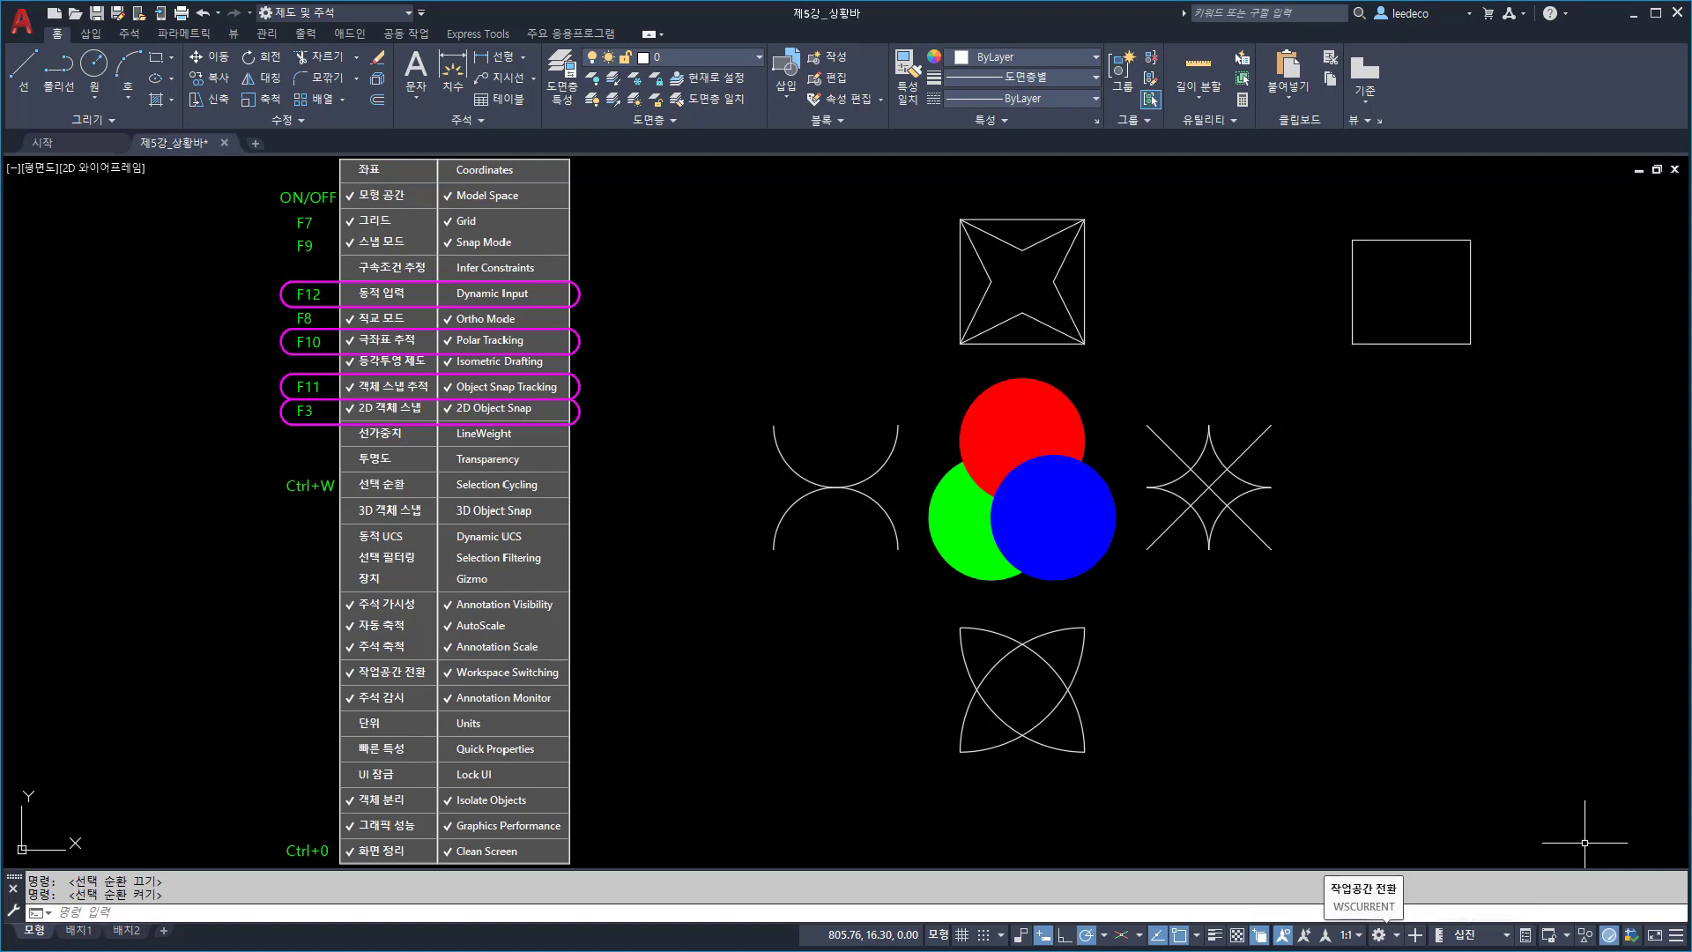
pyautogui.click(1378, 934)
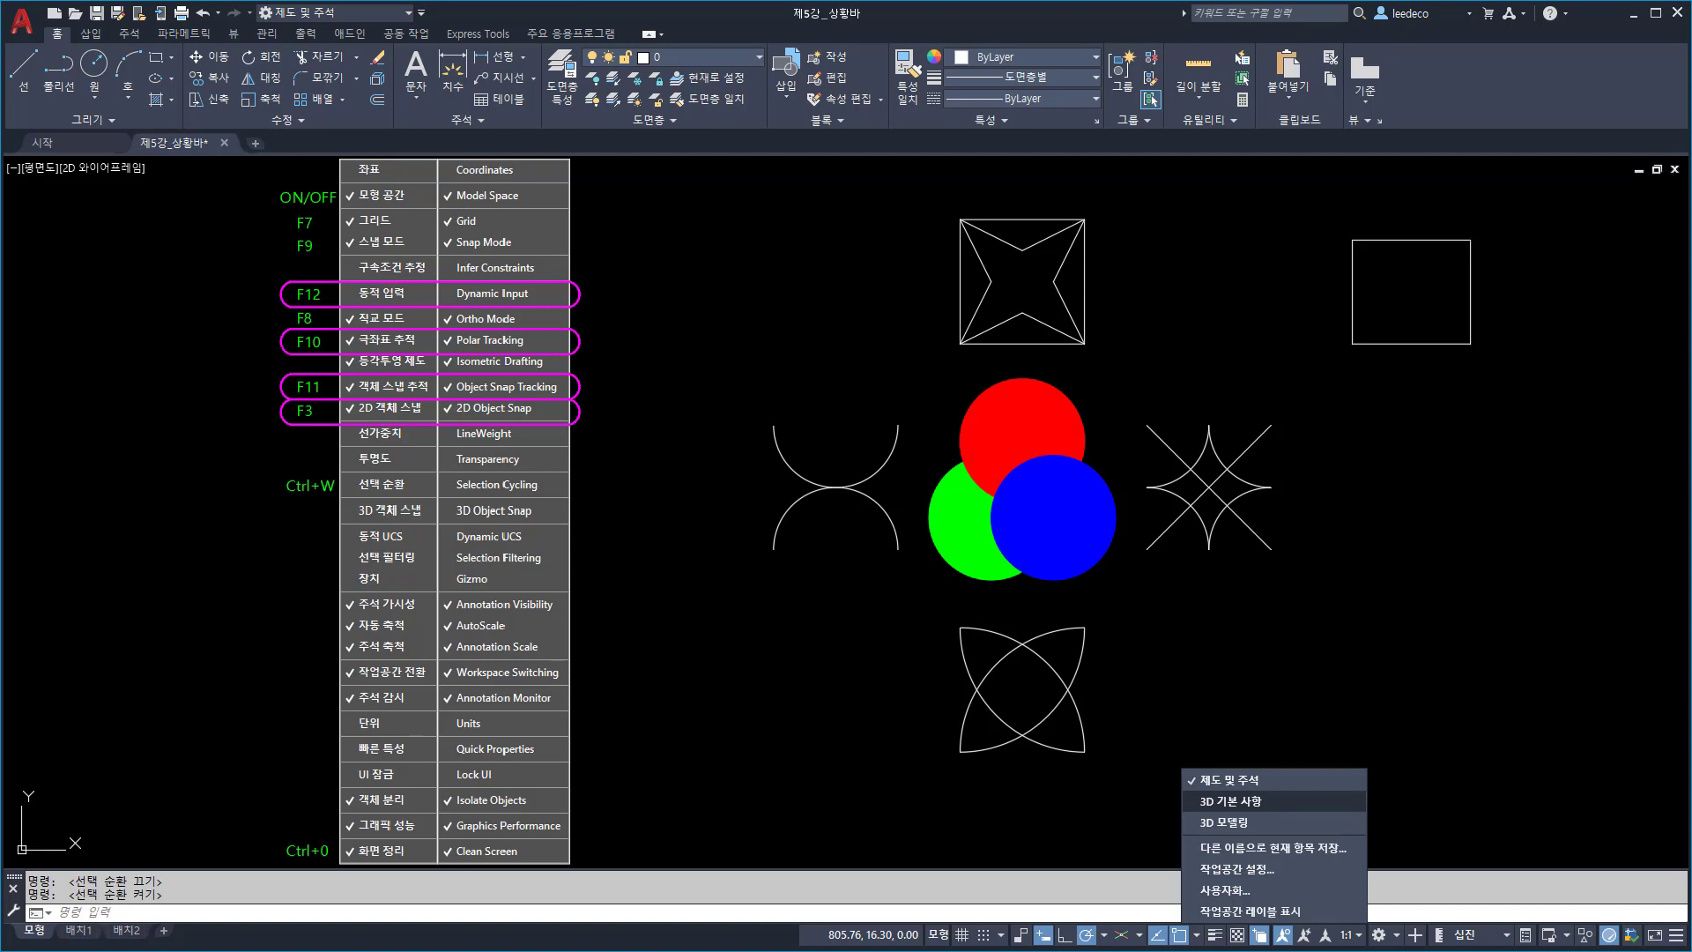
pyautogui.press('Escape')
pyautogui.hotkey('ctrl', '0')
pyautogui.hotkey('ctrl', '0')
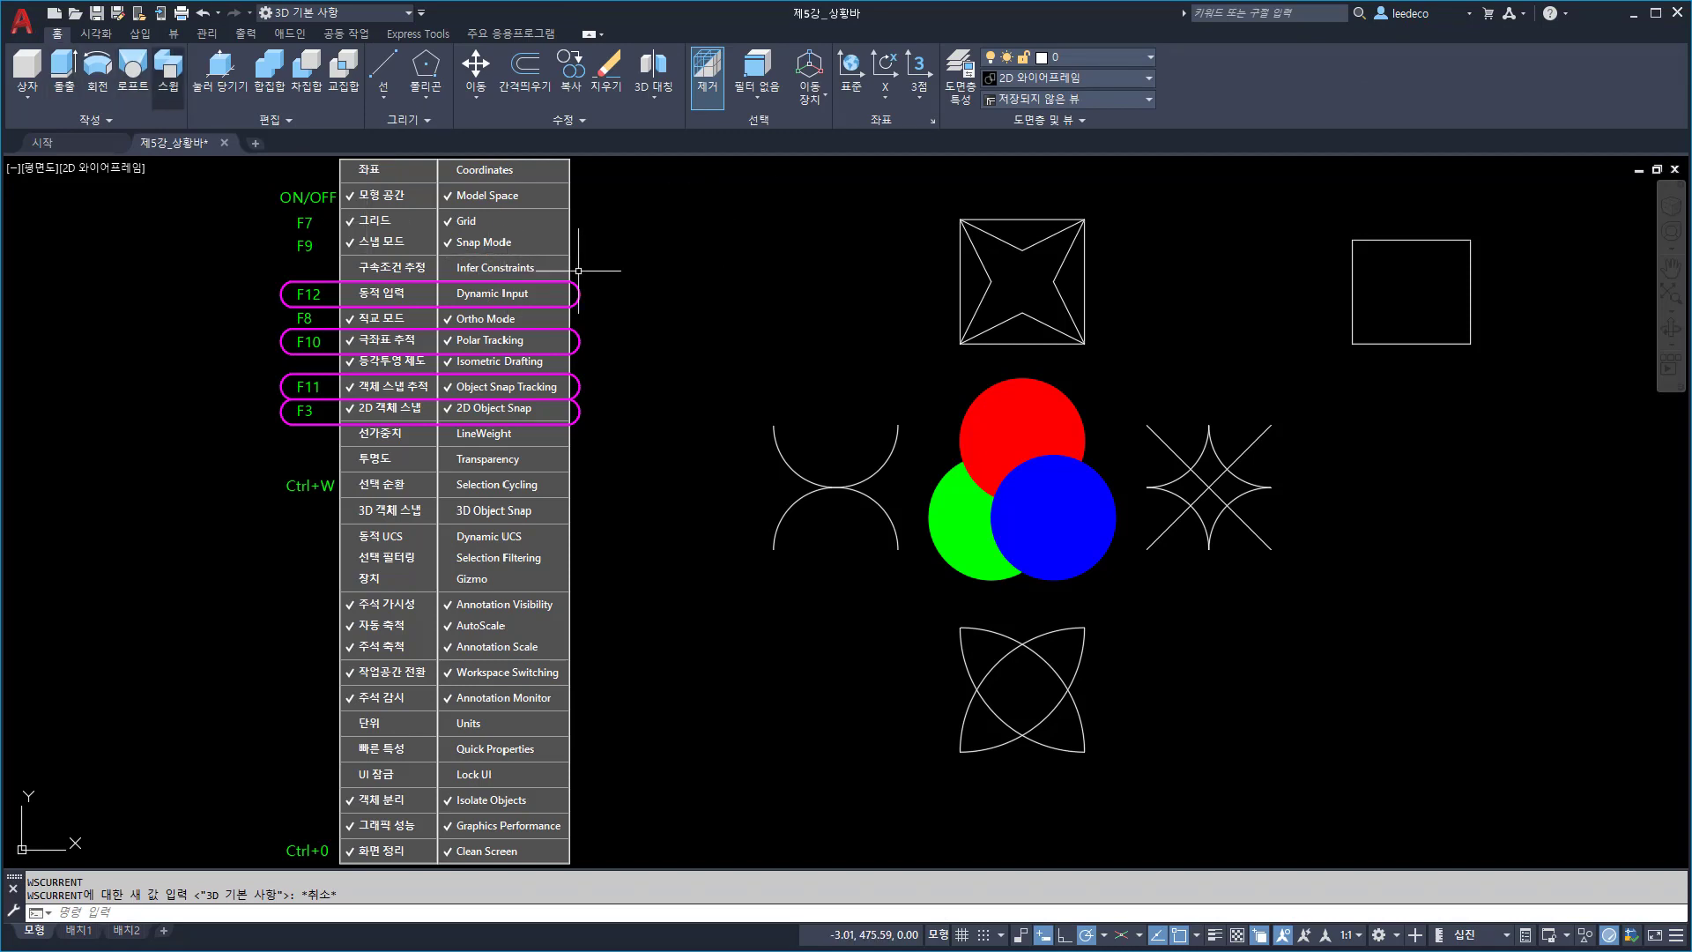
# Step: Switch the workspace back to Drafting & Annotation (제도 및 주석) and close the ribbon
pyautogui.click(335, 12)
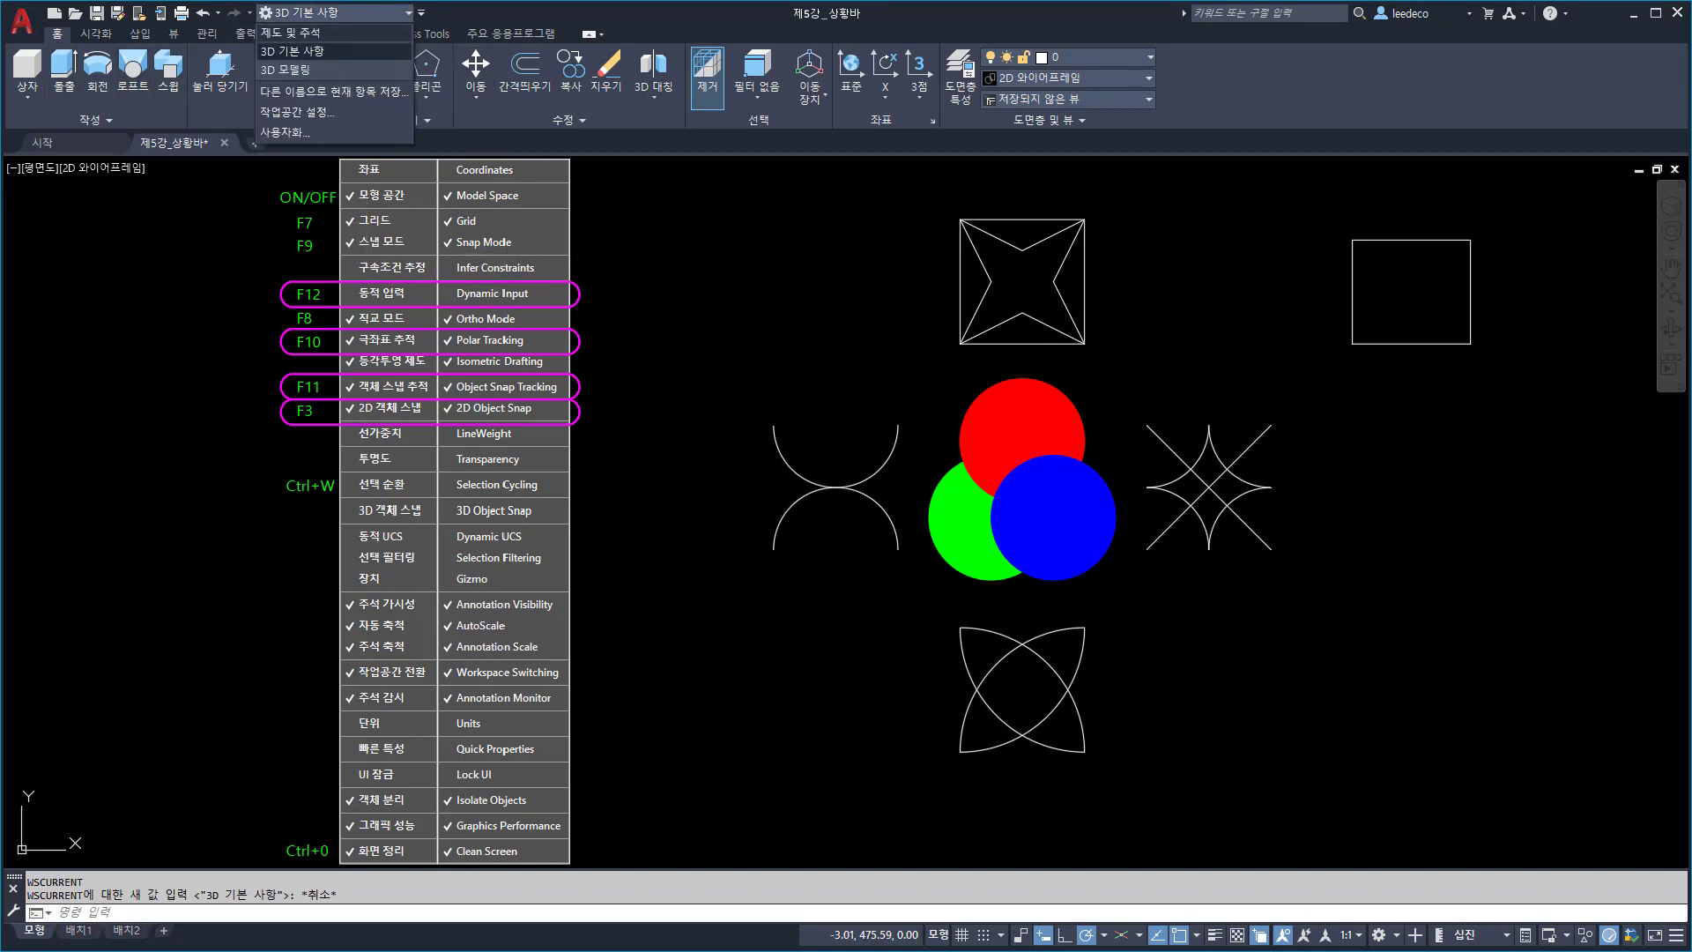
pyautogui.click(290, 32)
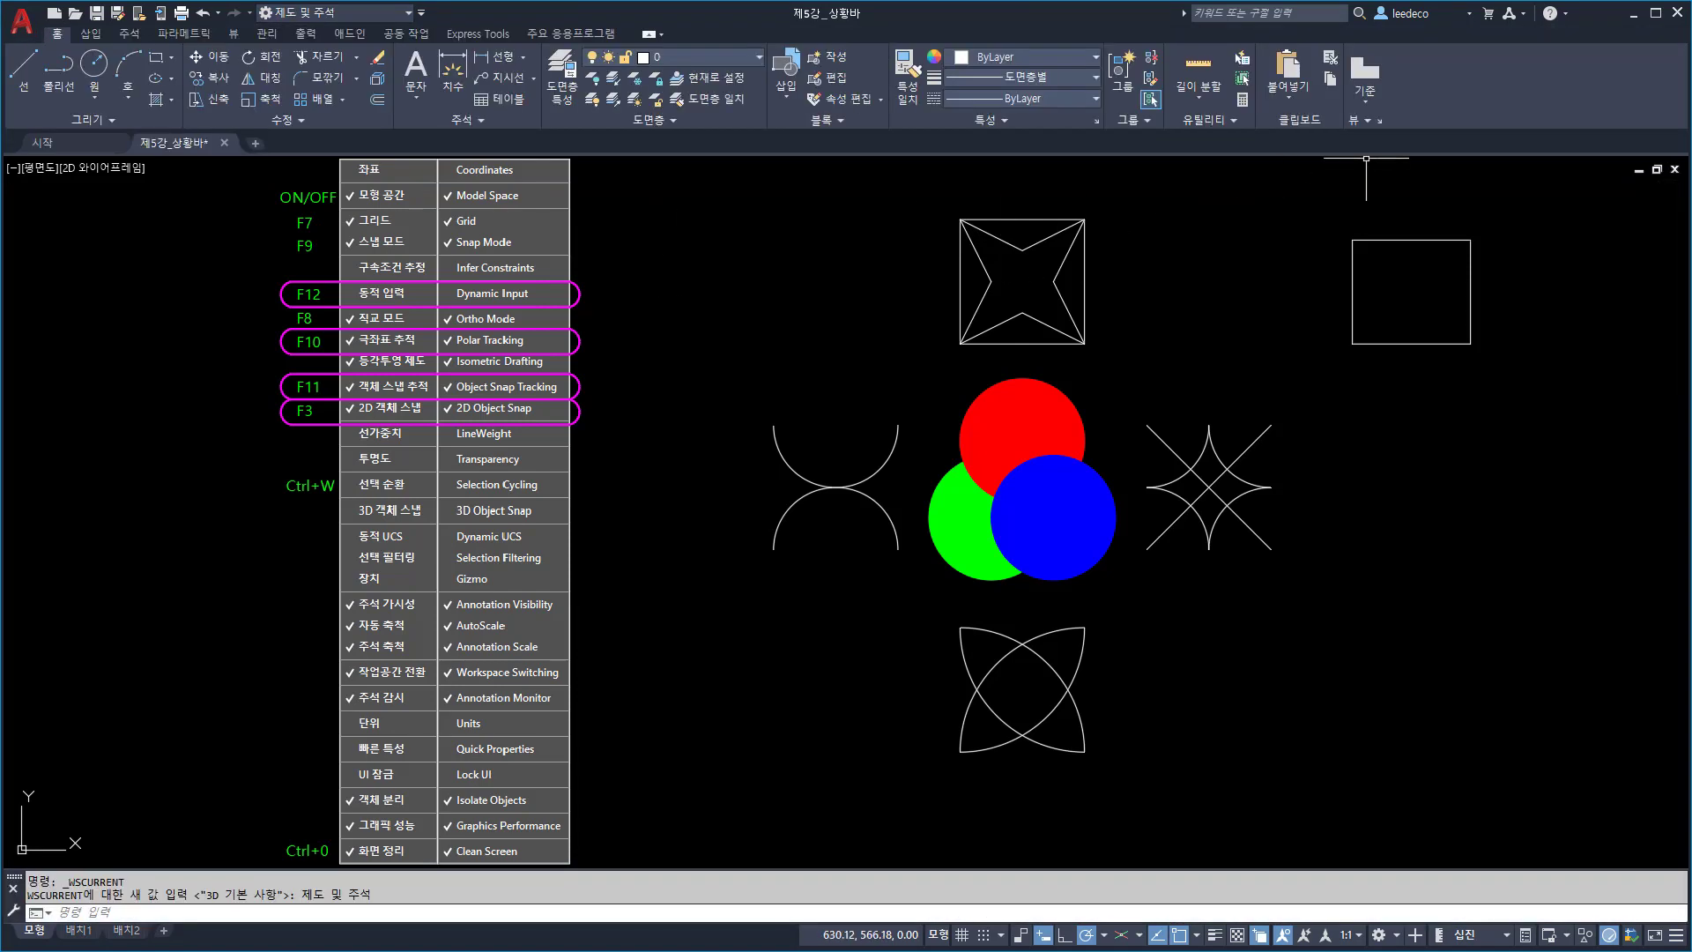
pyautogui.rightClick(1266, 89)
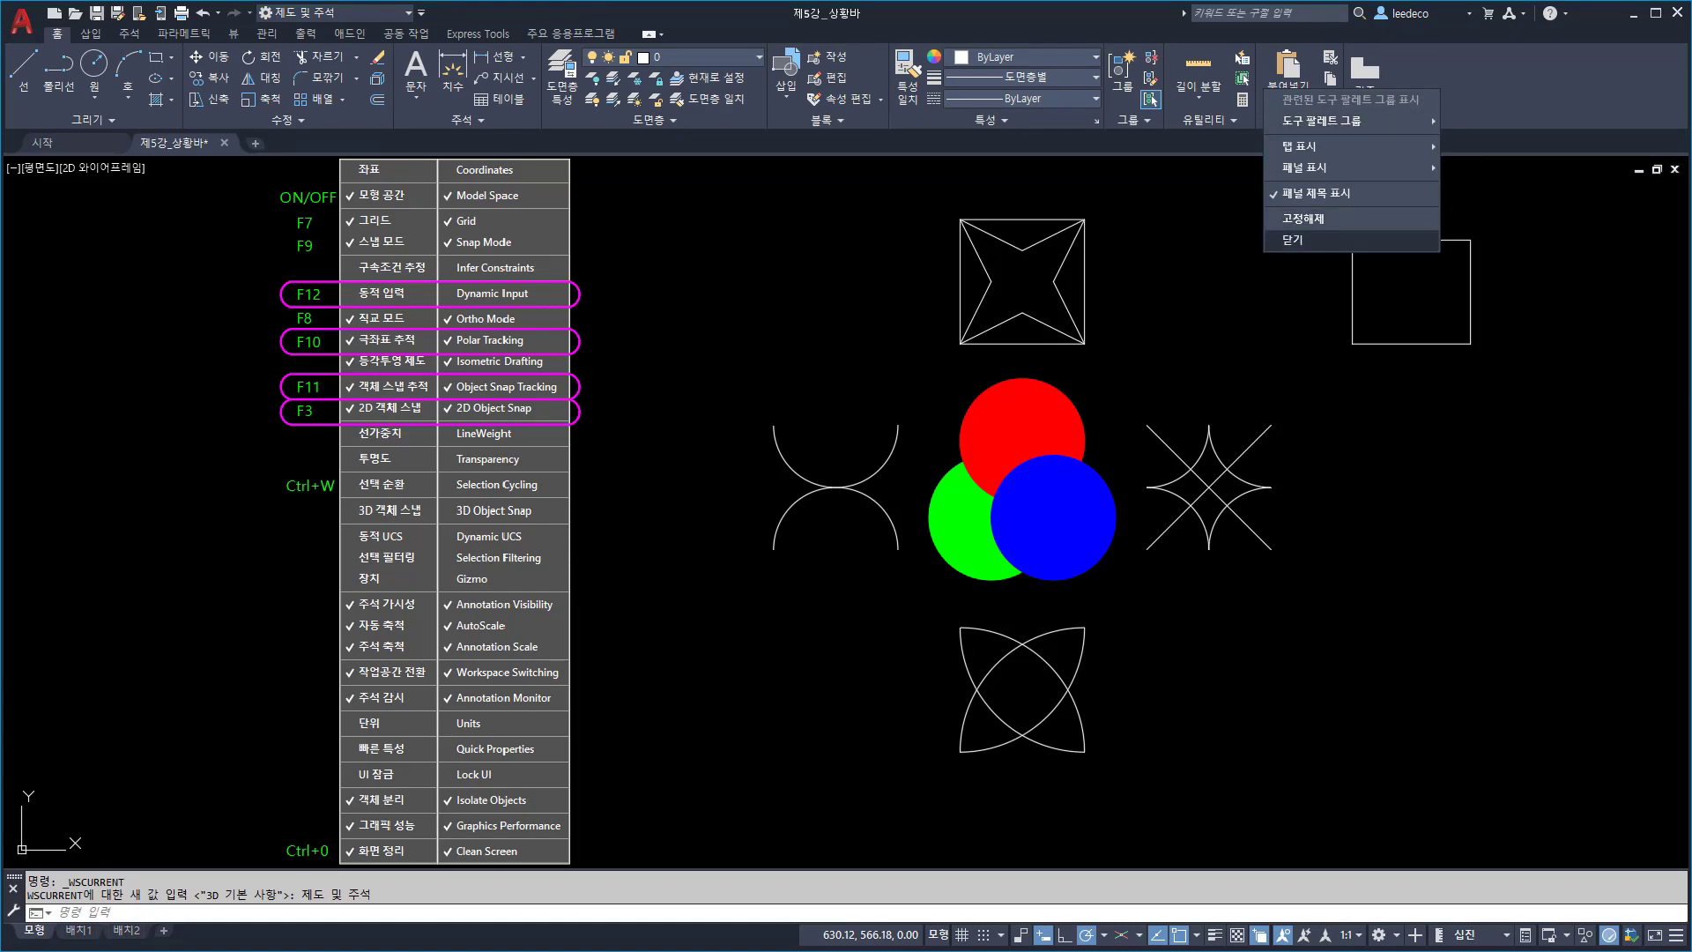
pyautogui.click(1292, 240)
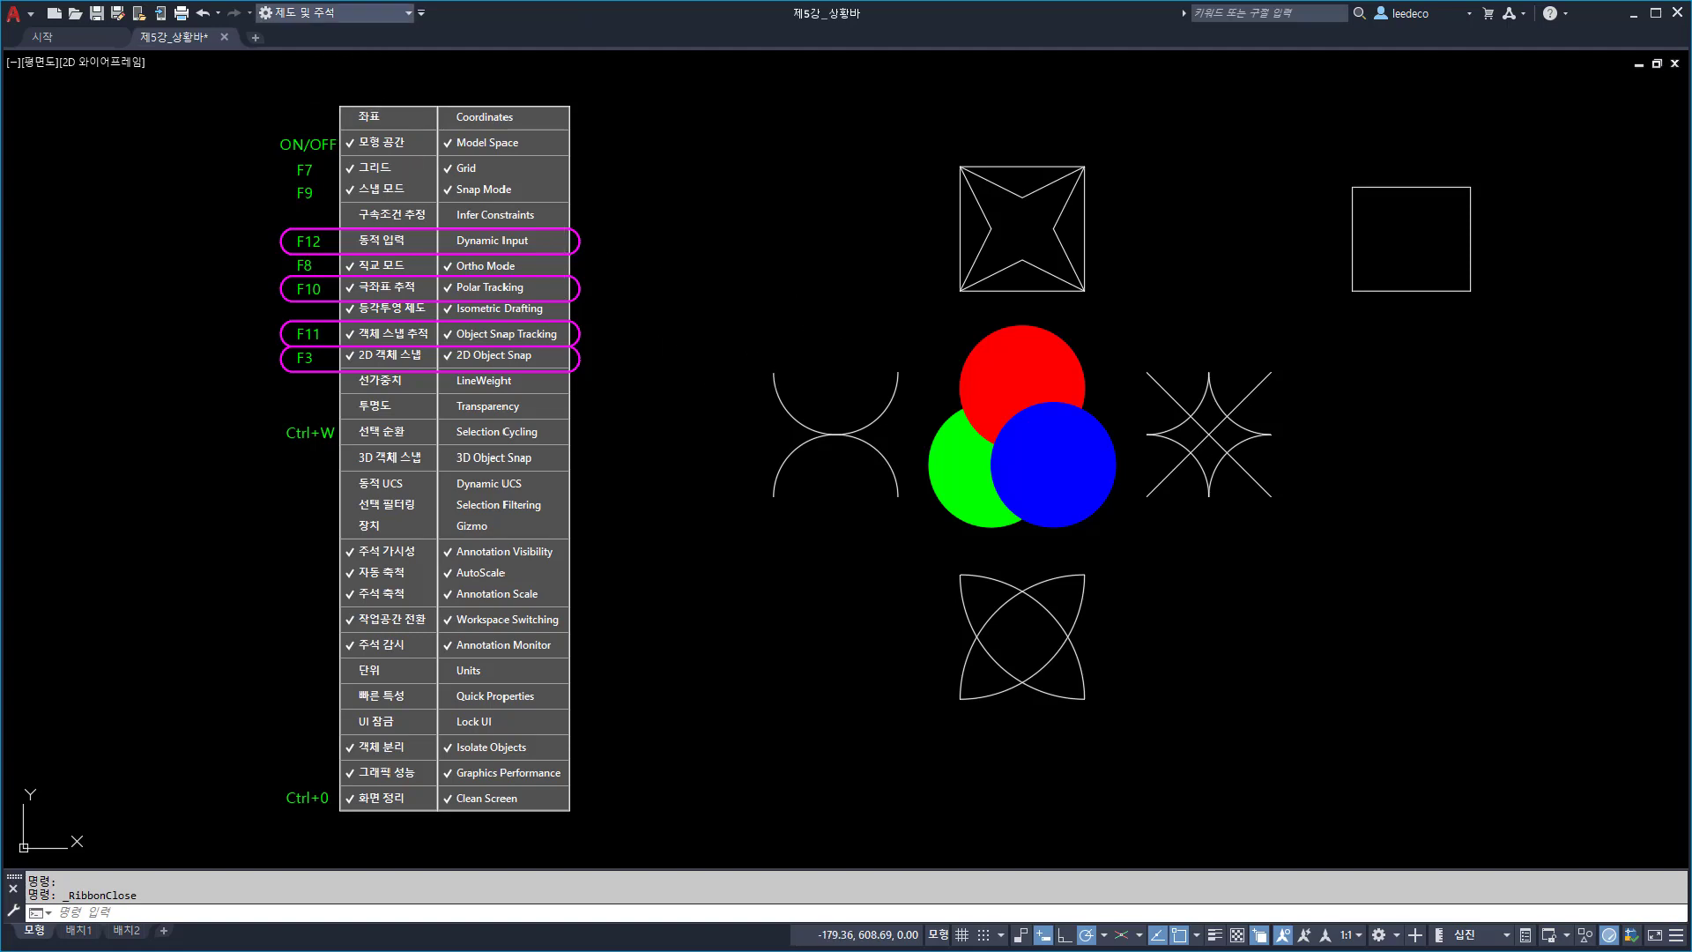
# Step: Save the current interface layout as a new workspace named 01
pyautogui.click(335, 13)
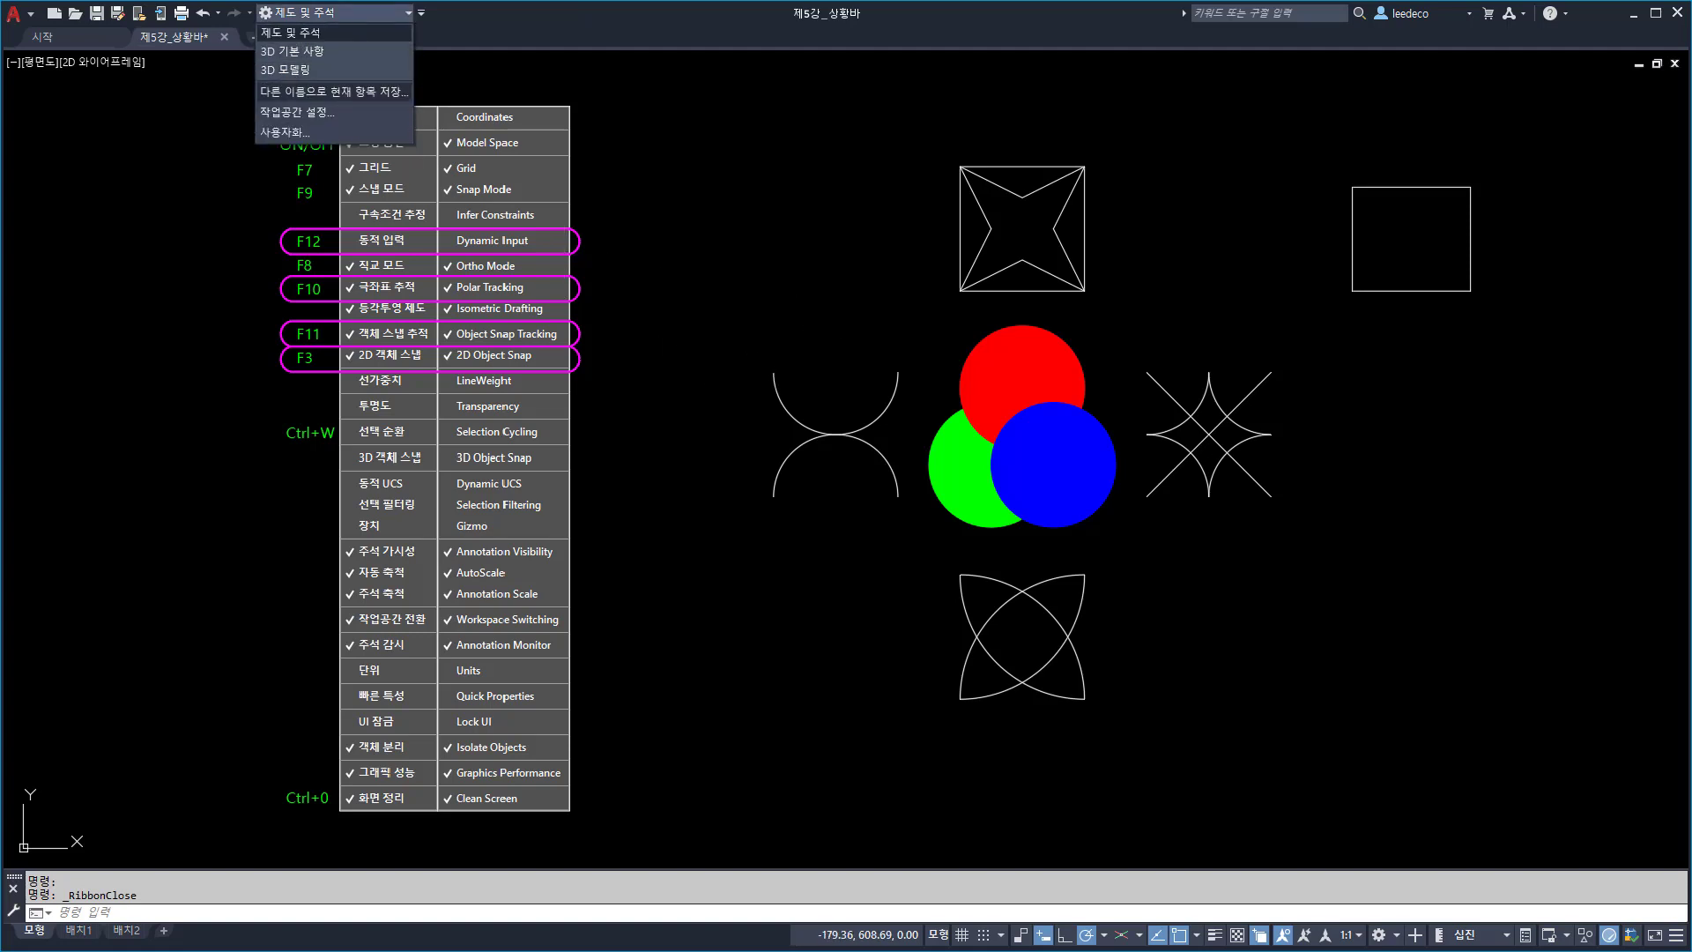
pyautogui.click(333, 91)
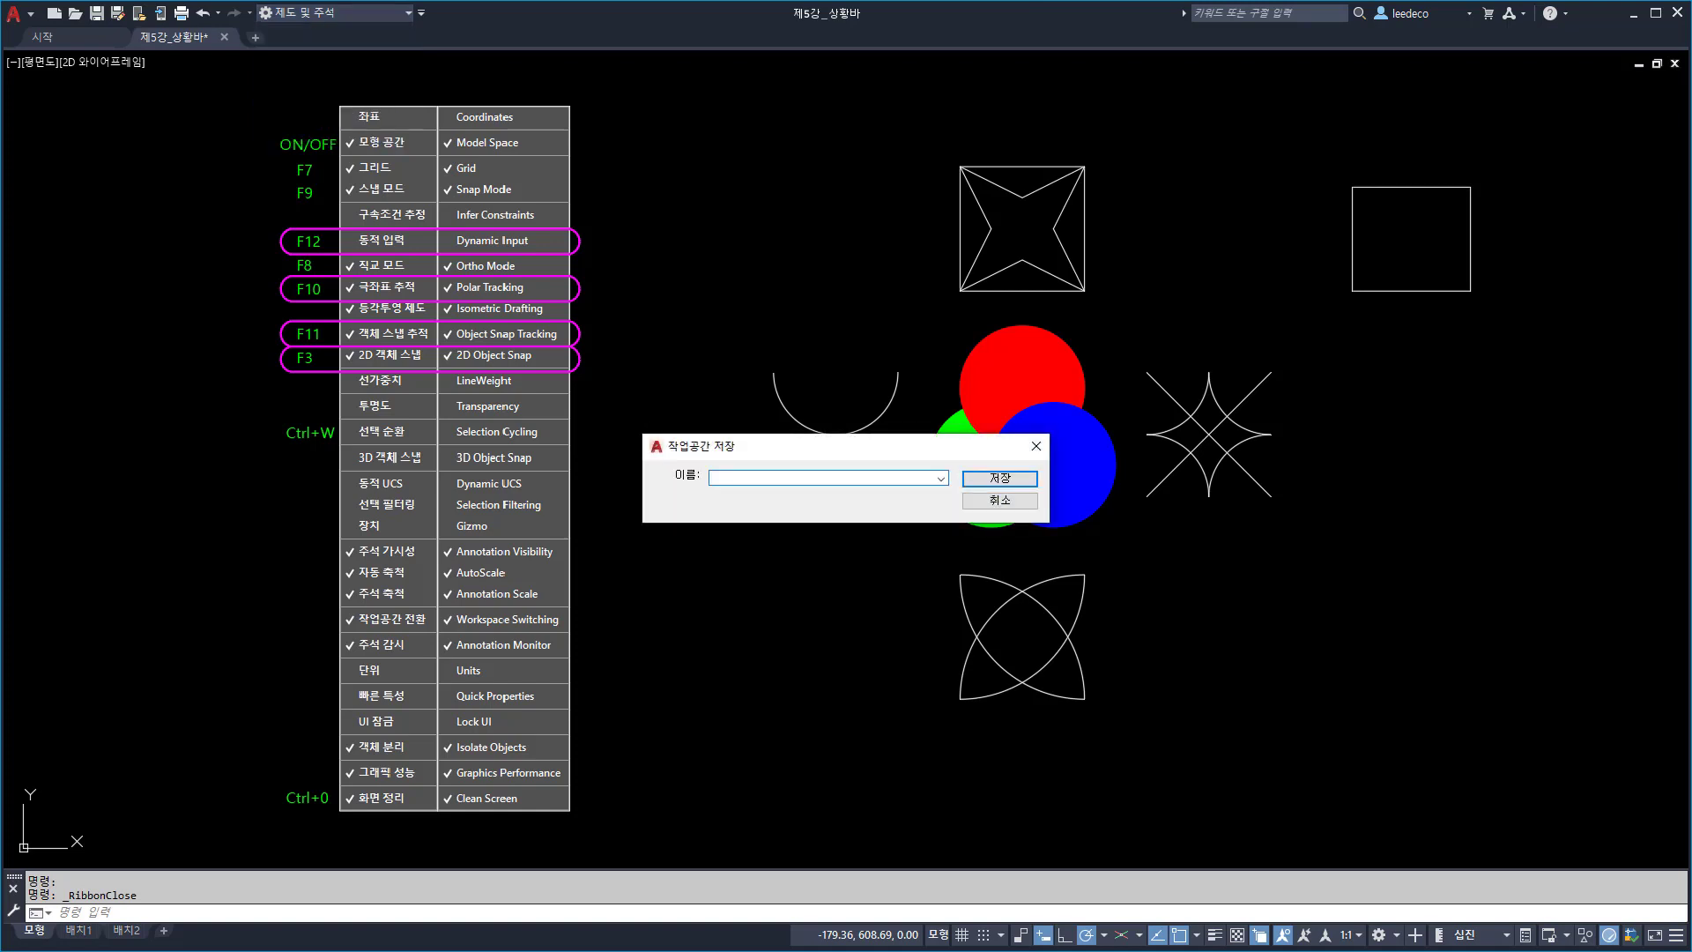
pyautogui.write('01')
pyautogui.click(1000, 477)
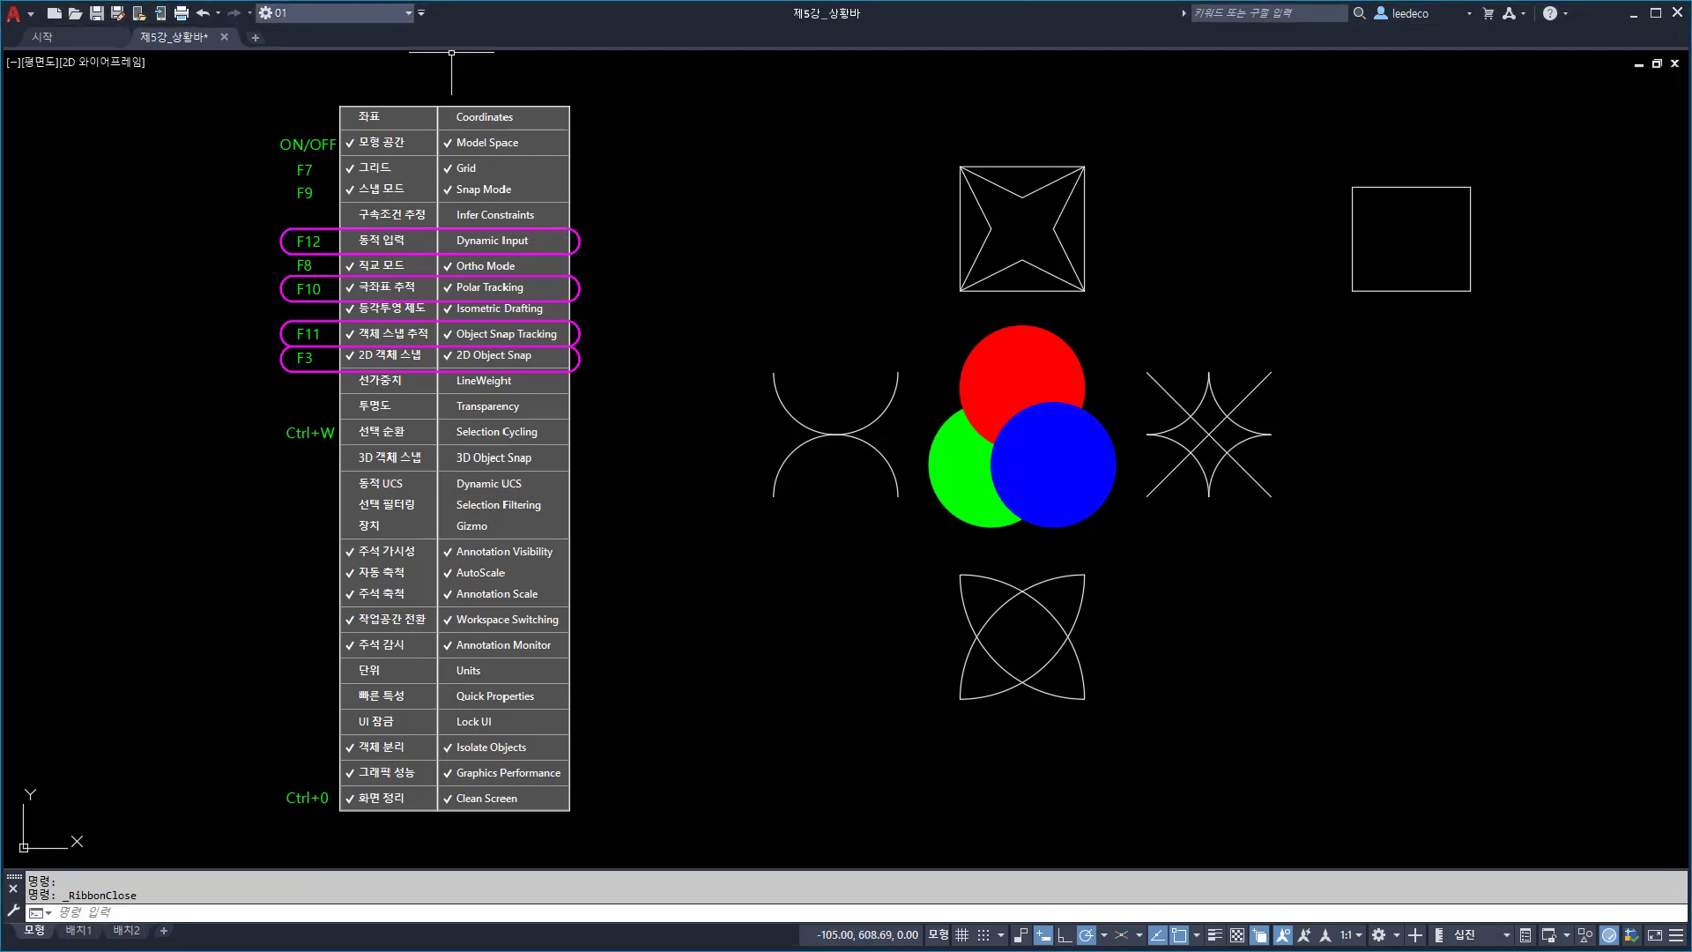
# Step: Switch the workspace to Drafting & Annotation (제도 및 주석) and set the workspace settings to automatically save workspace changes
pyautogui.click(334, 12)
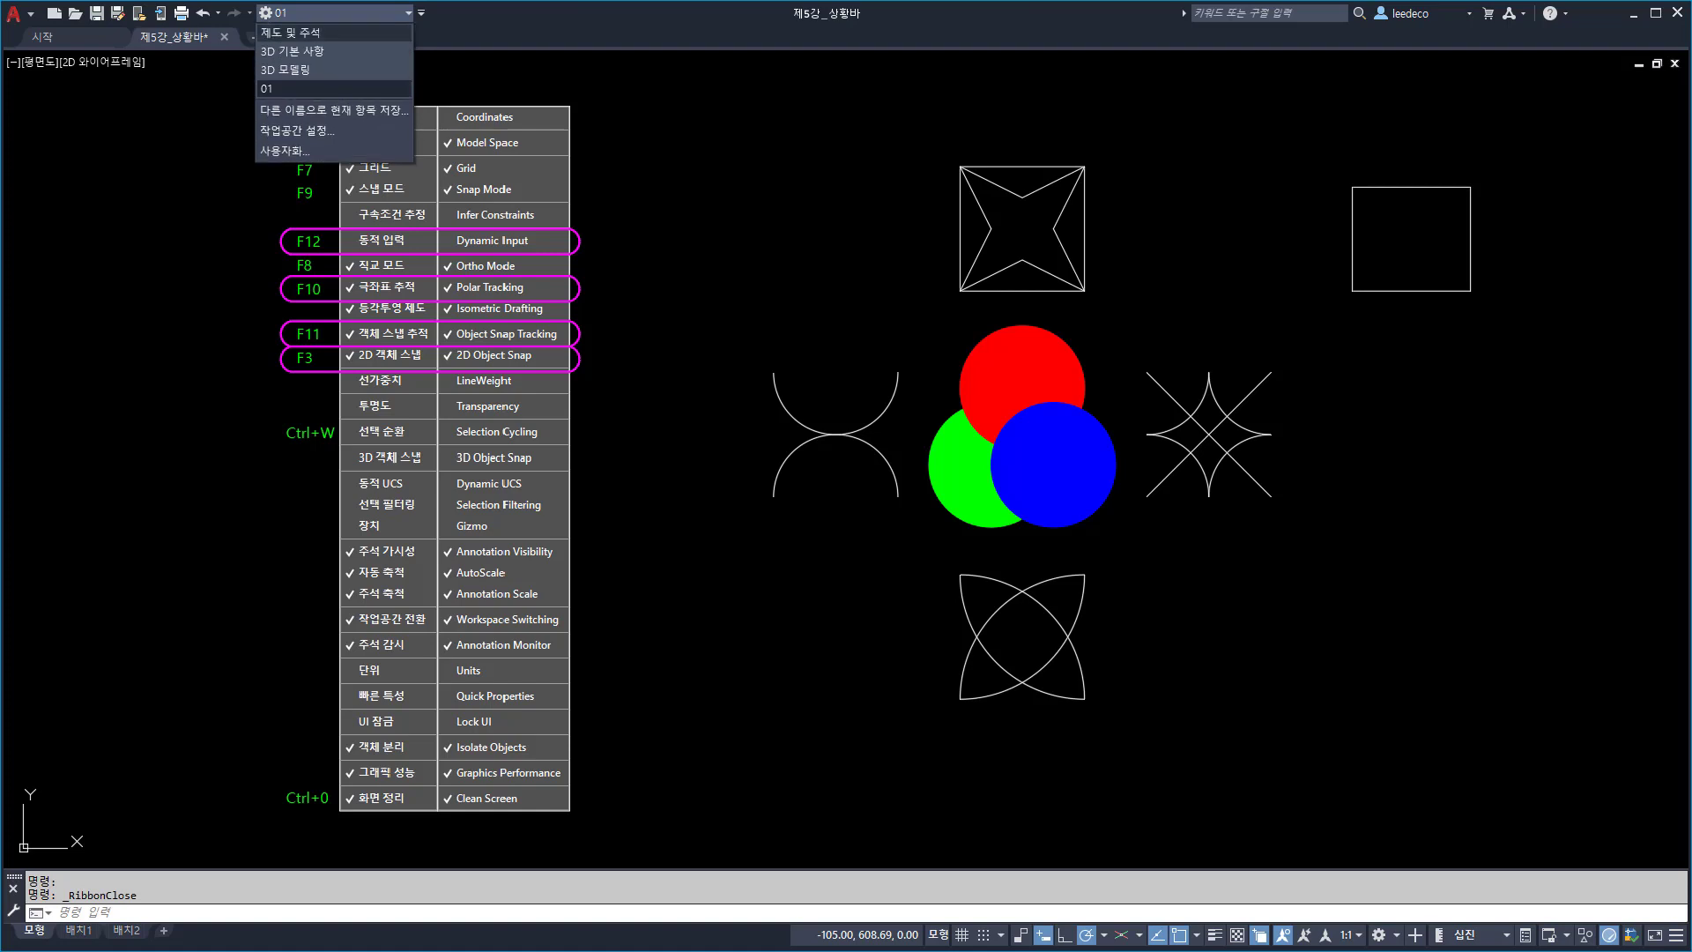
pyautogui.click(290, 32)
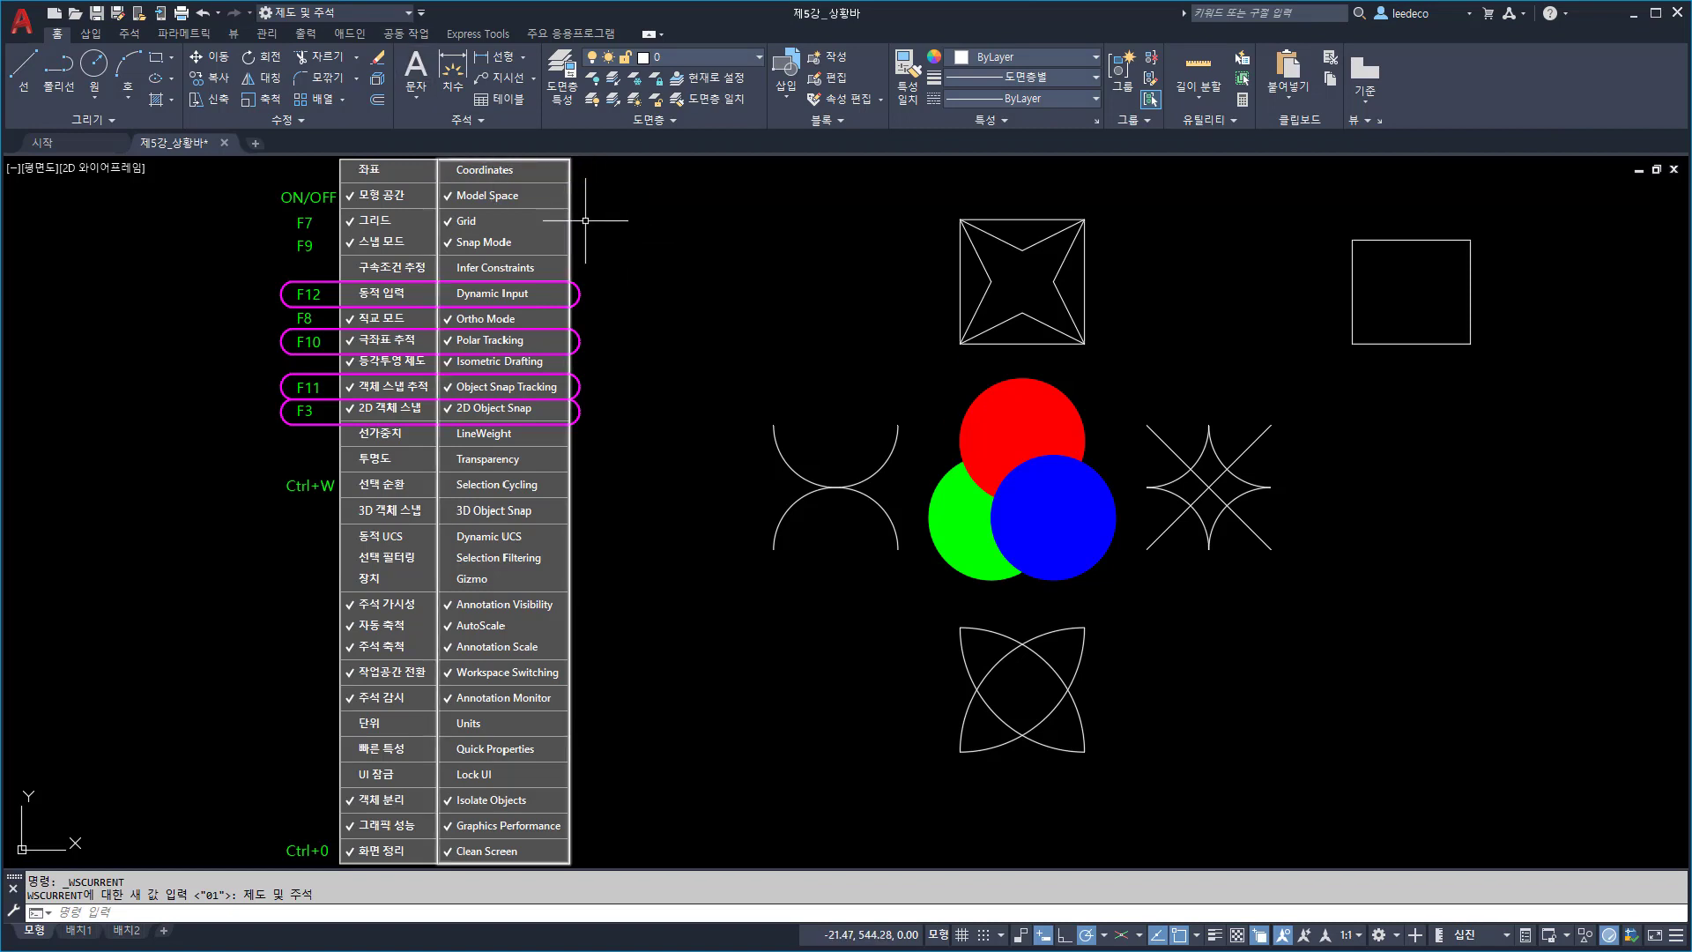
pyautogui.click(333, 12)
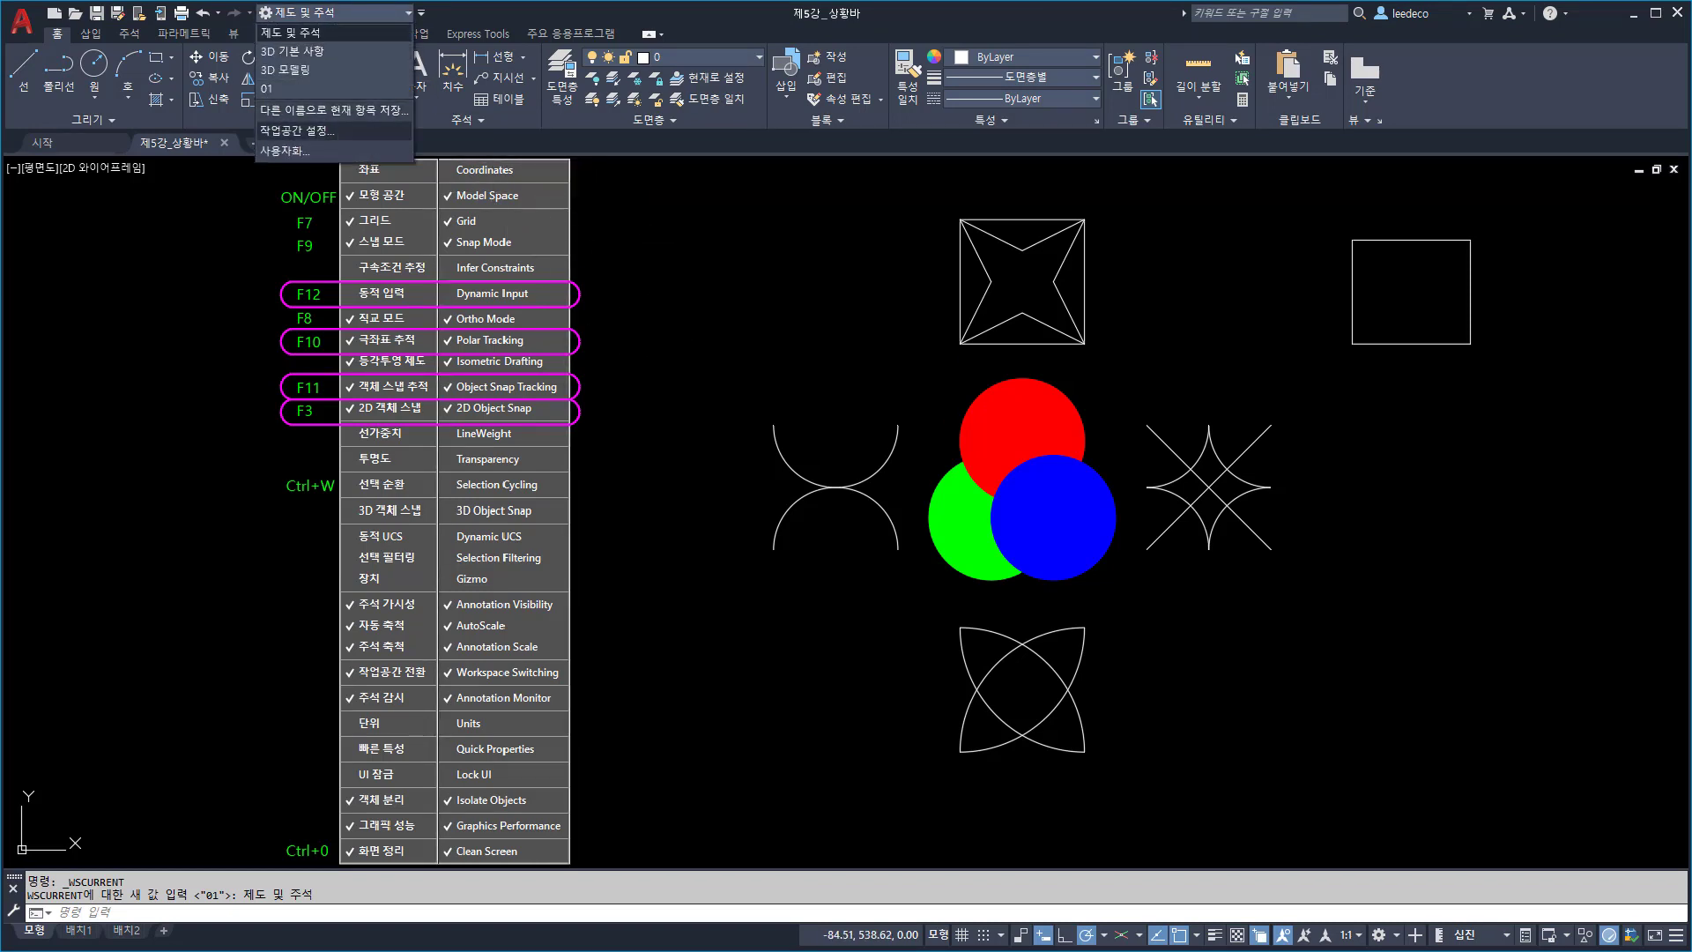
pyautogui.click(296, 129)
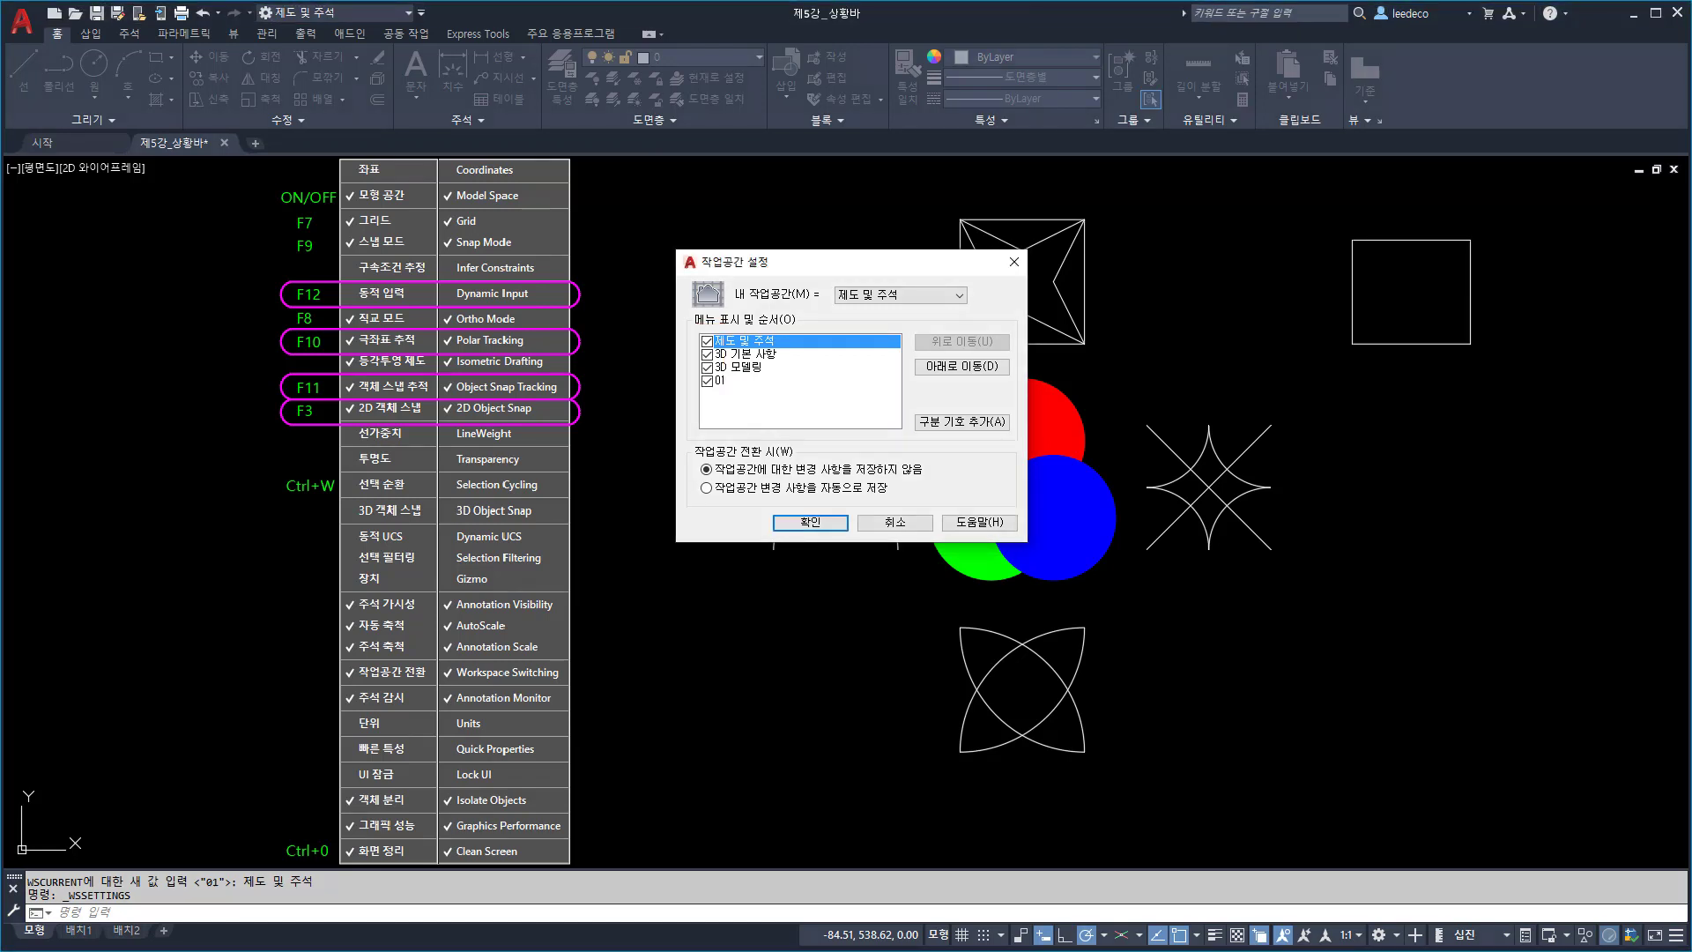
pyautogui.click(793, 380)
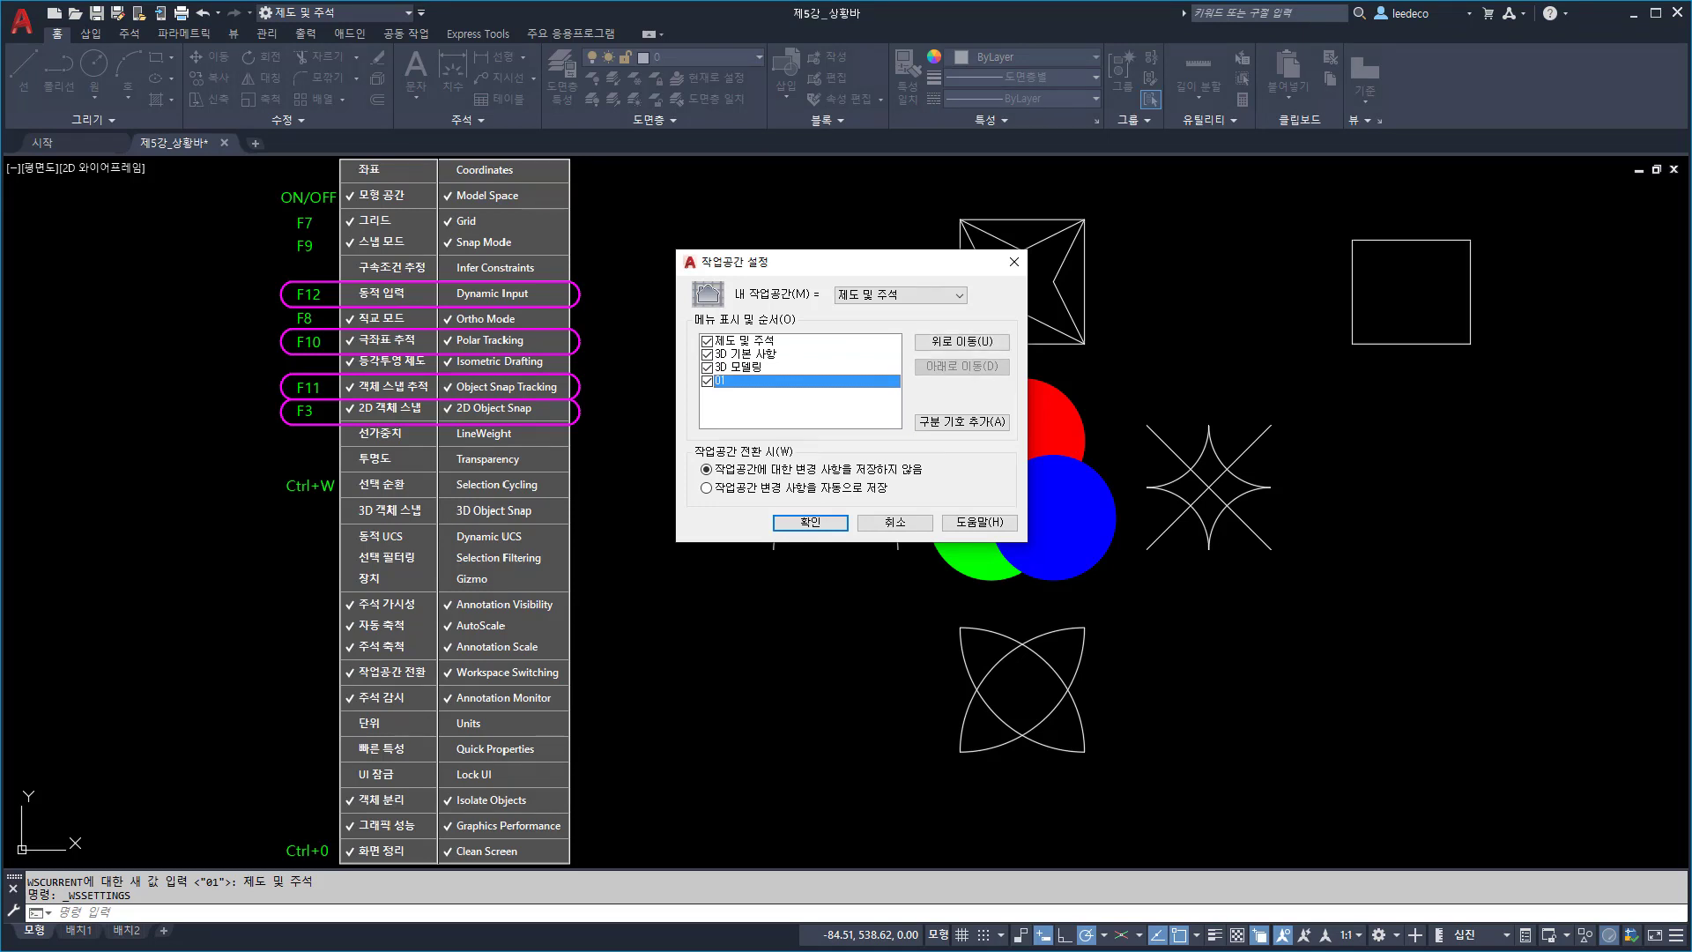
pyautogui.rightClick(715, 382)
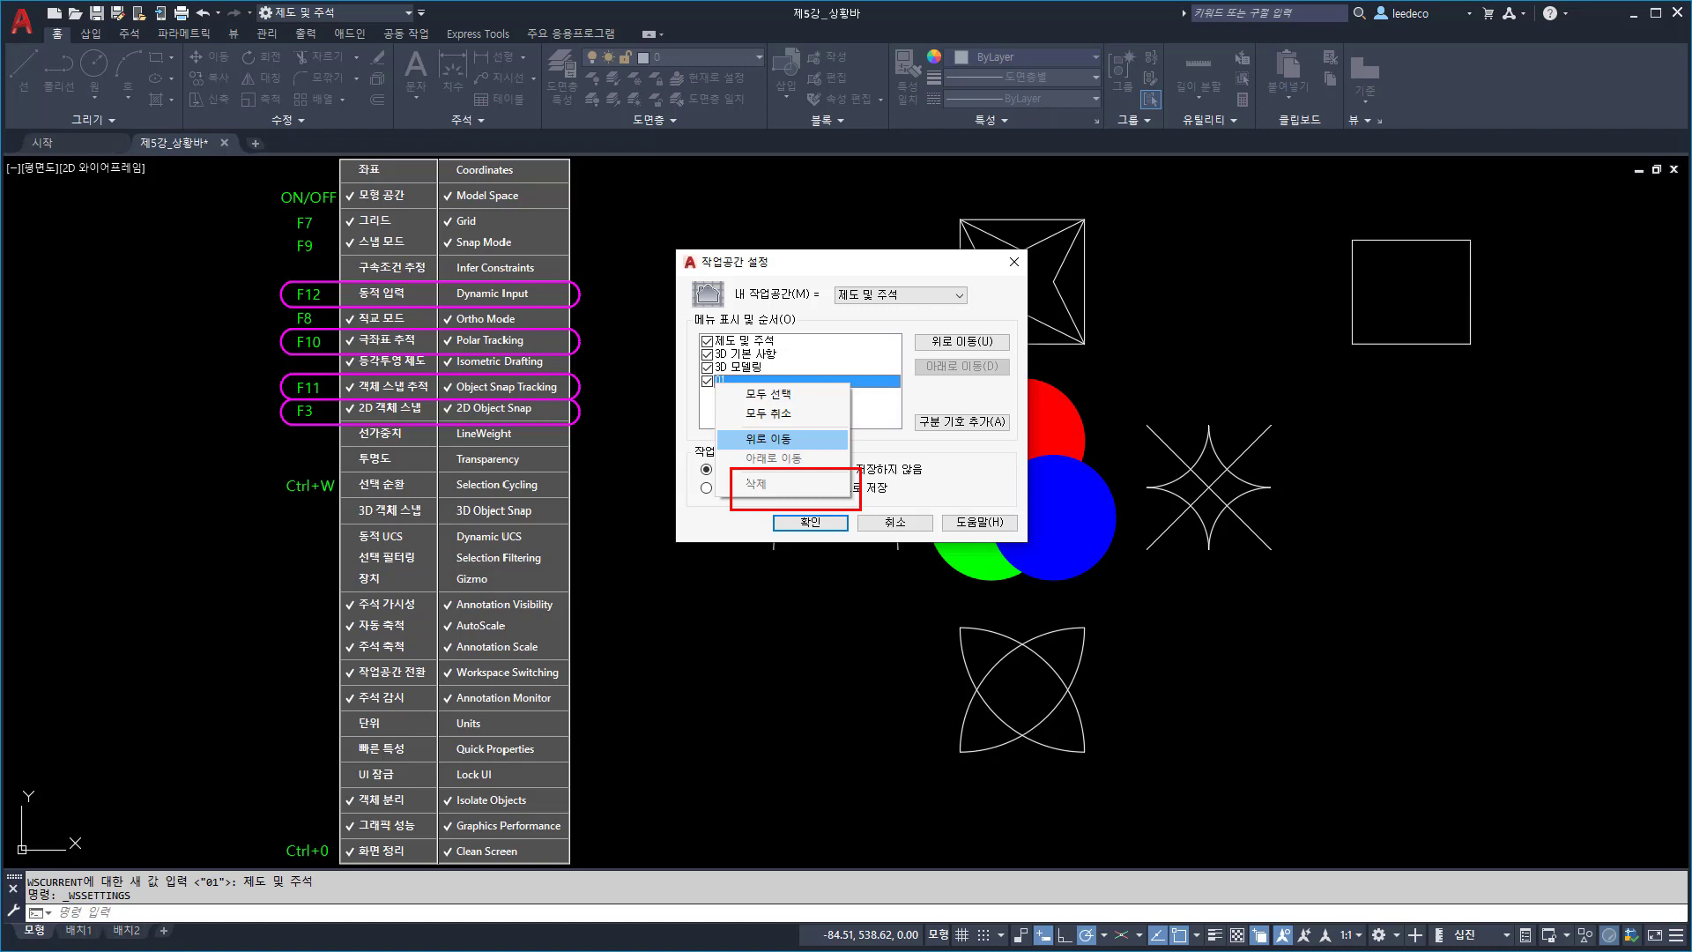
pyautogui.press('Escape')
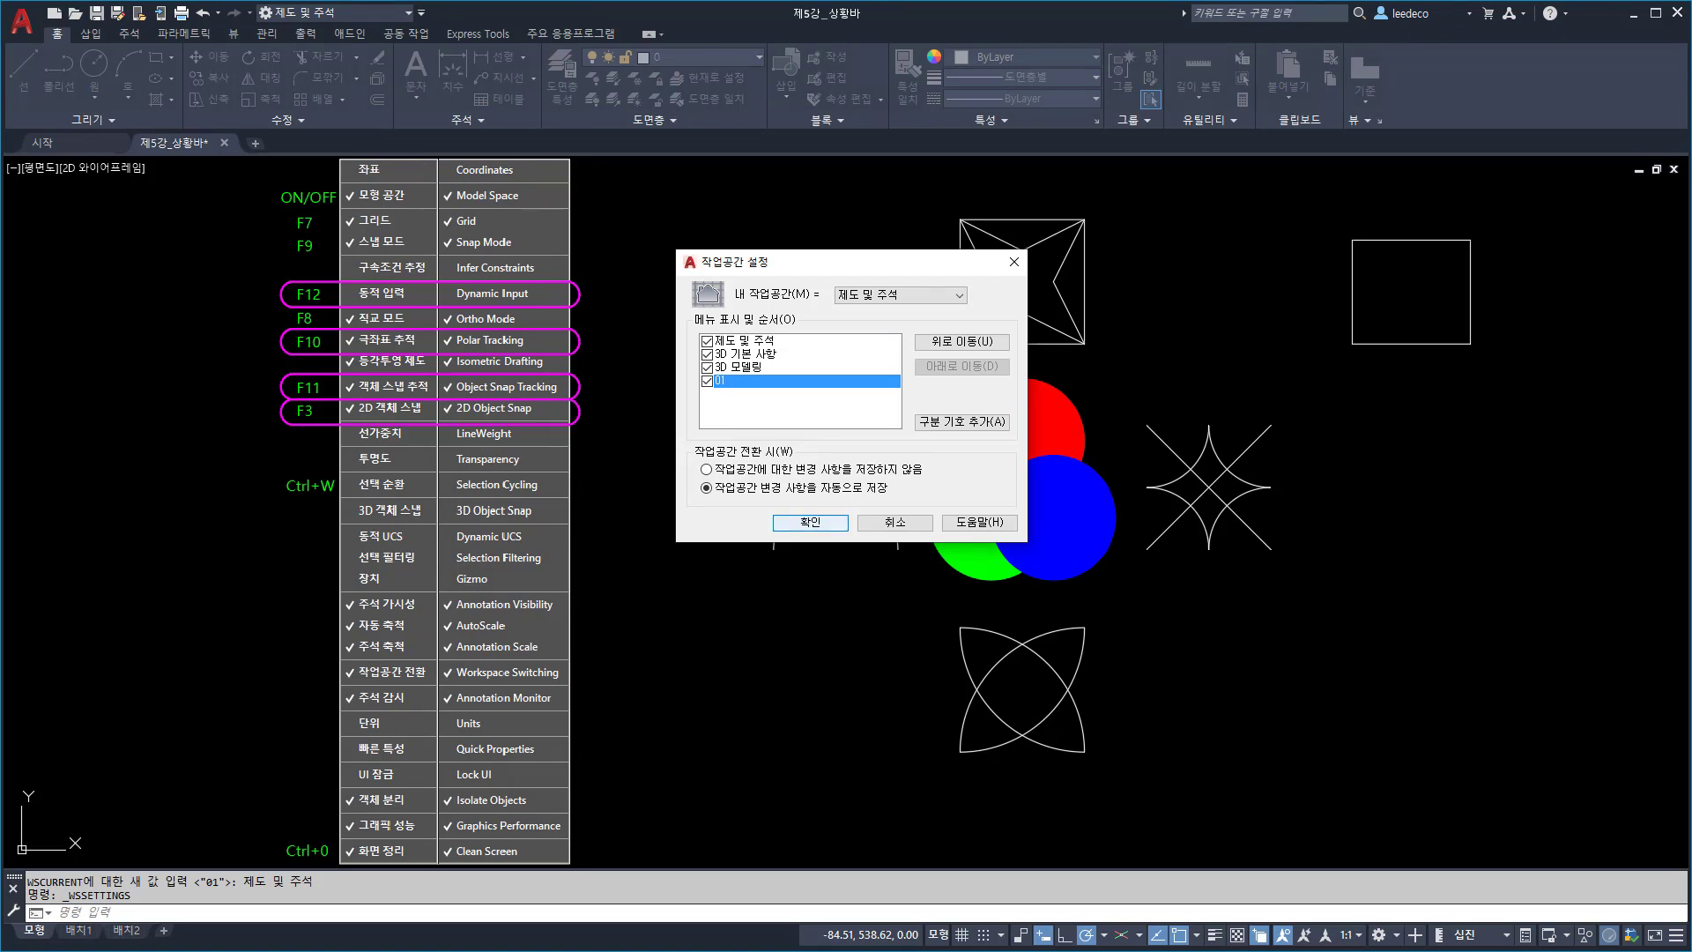
pyautogui.click(810, 522)
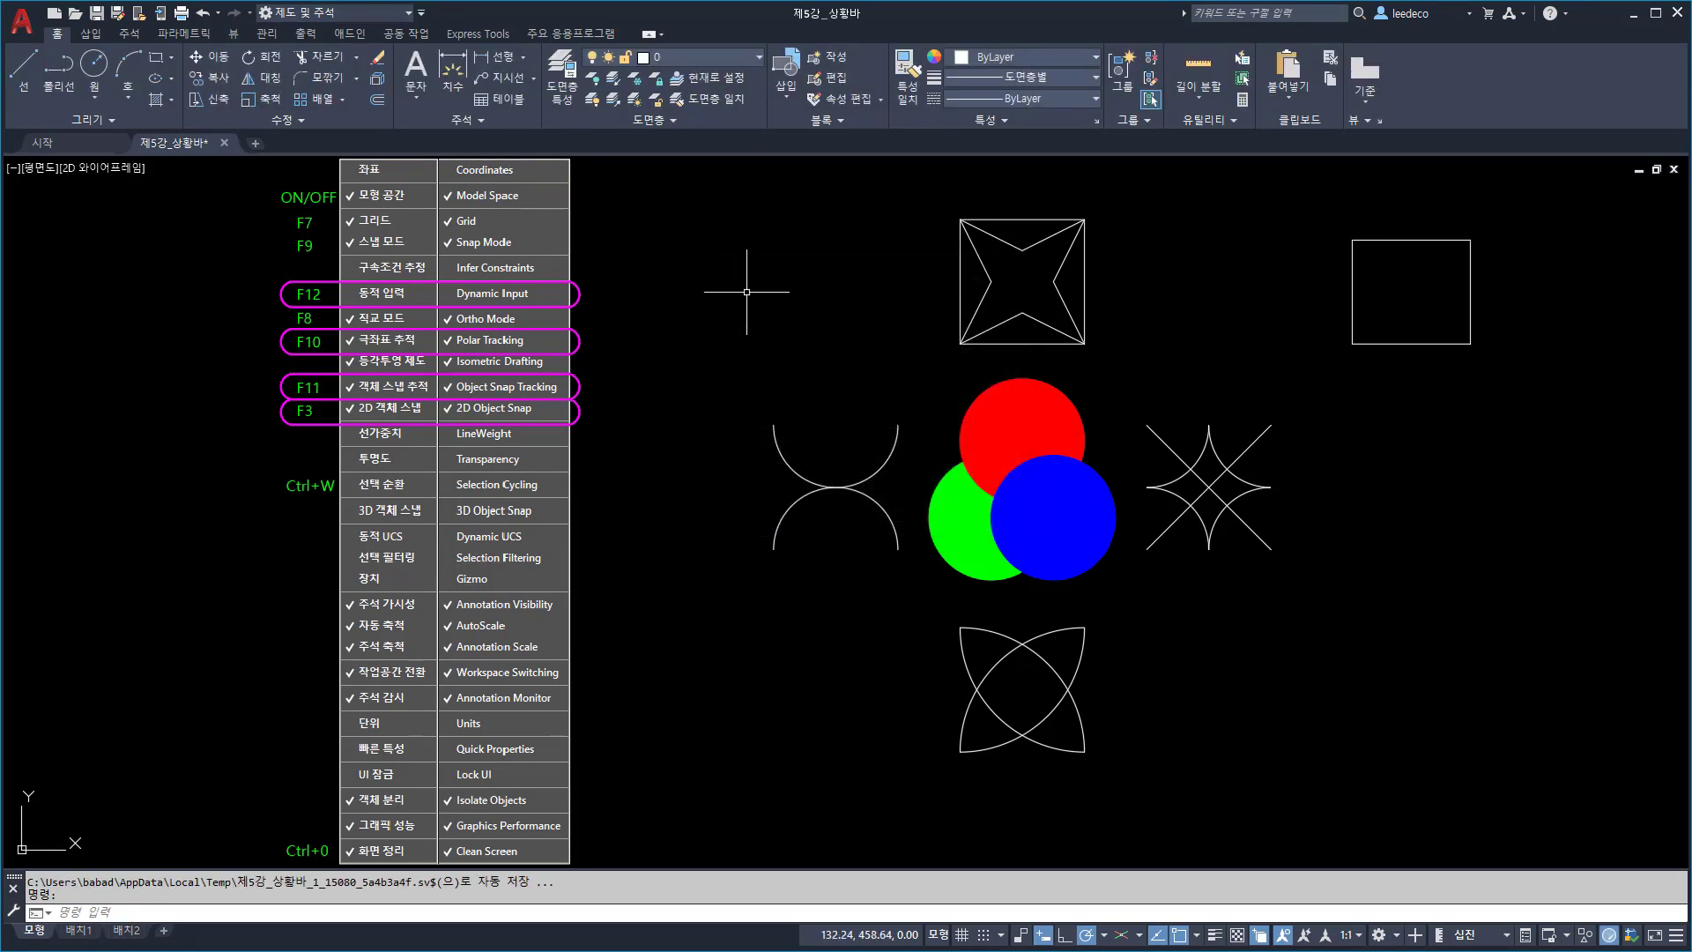
pyautogui.click(387, 12)
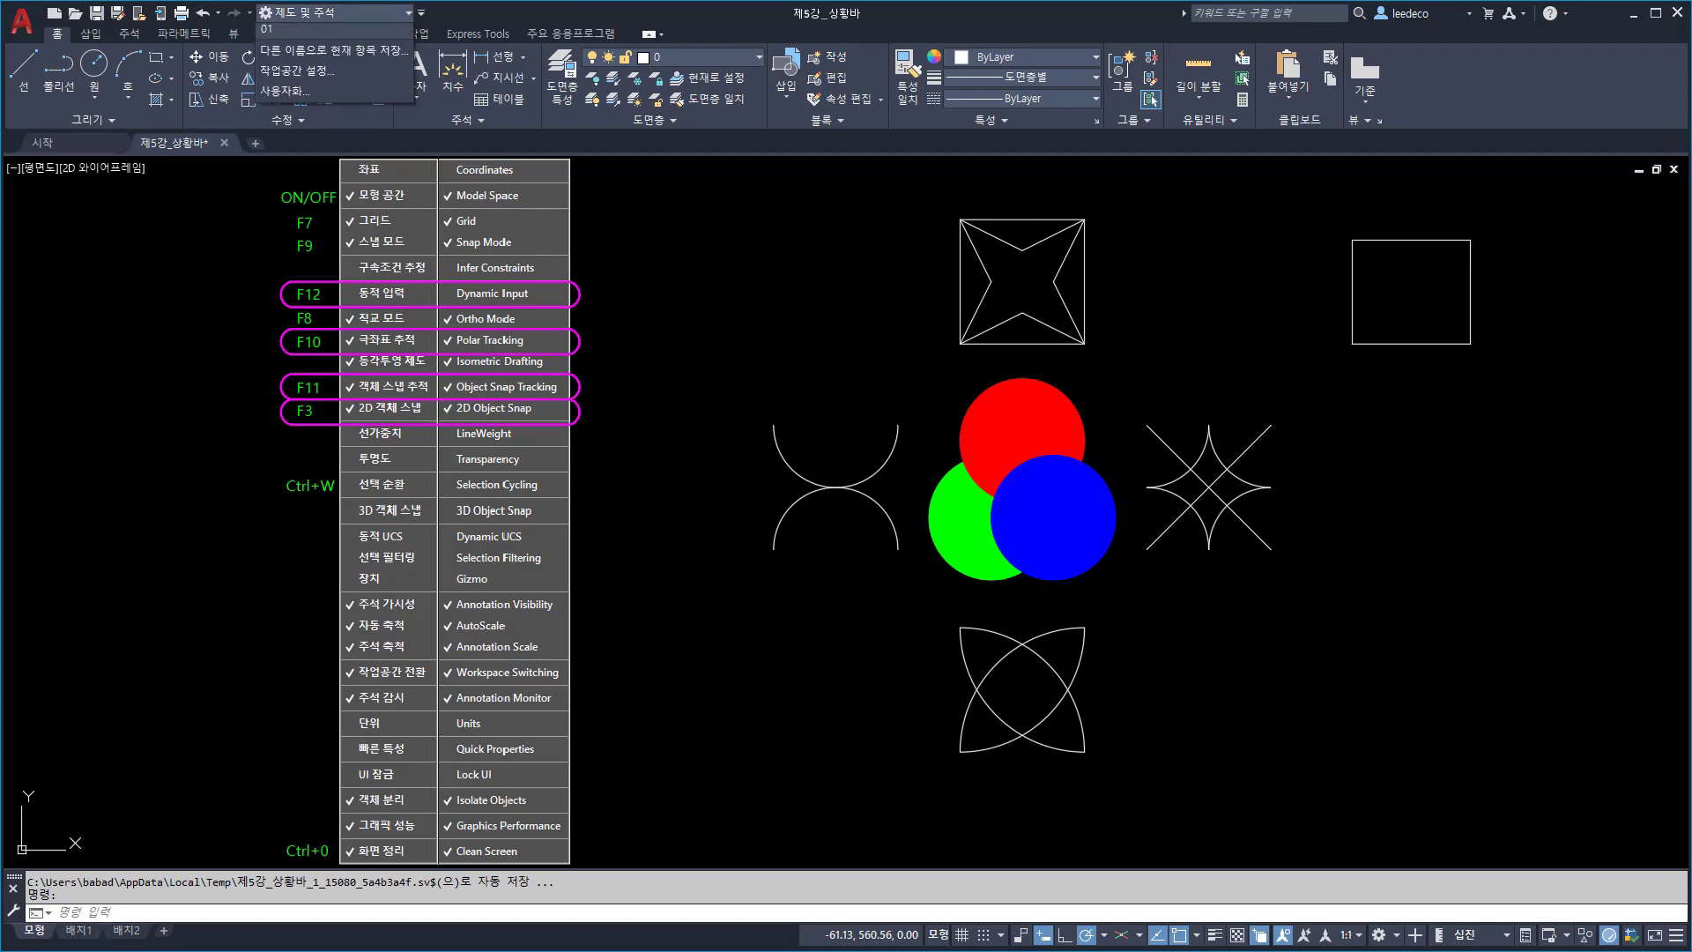
pyautogui.click(296, 71)
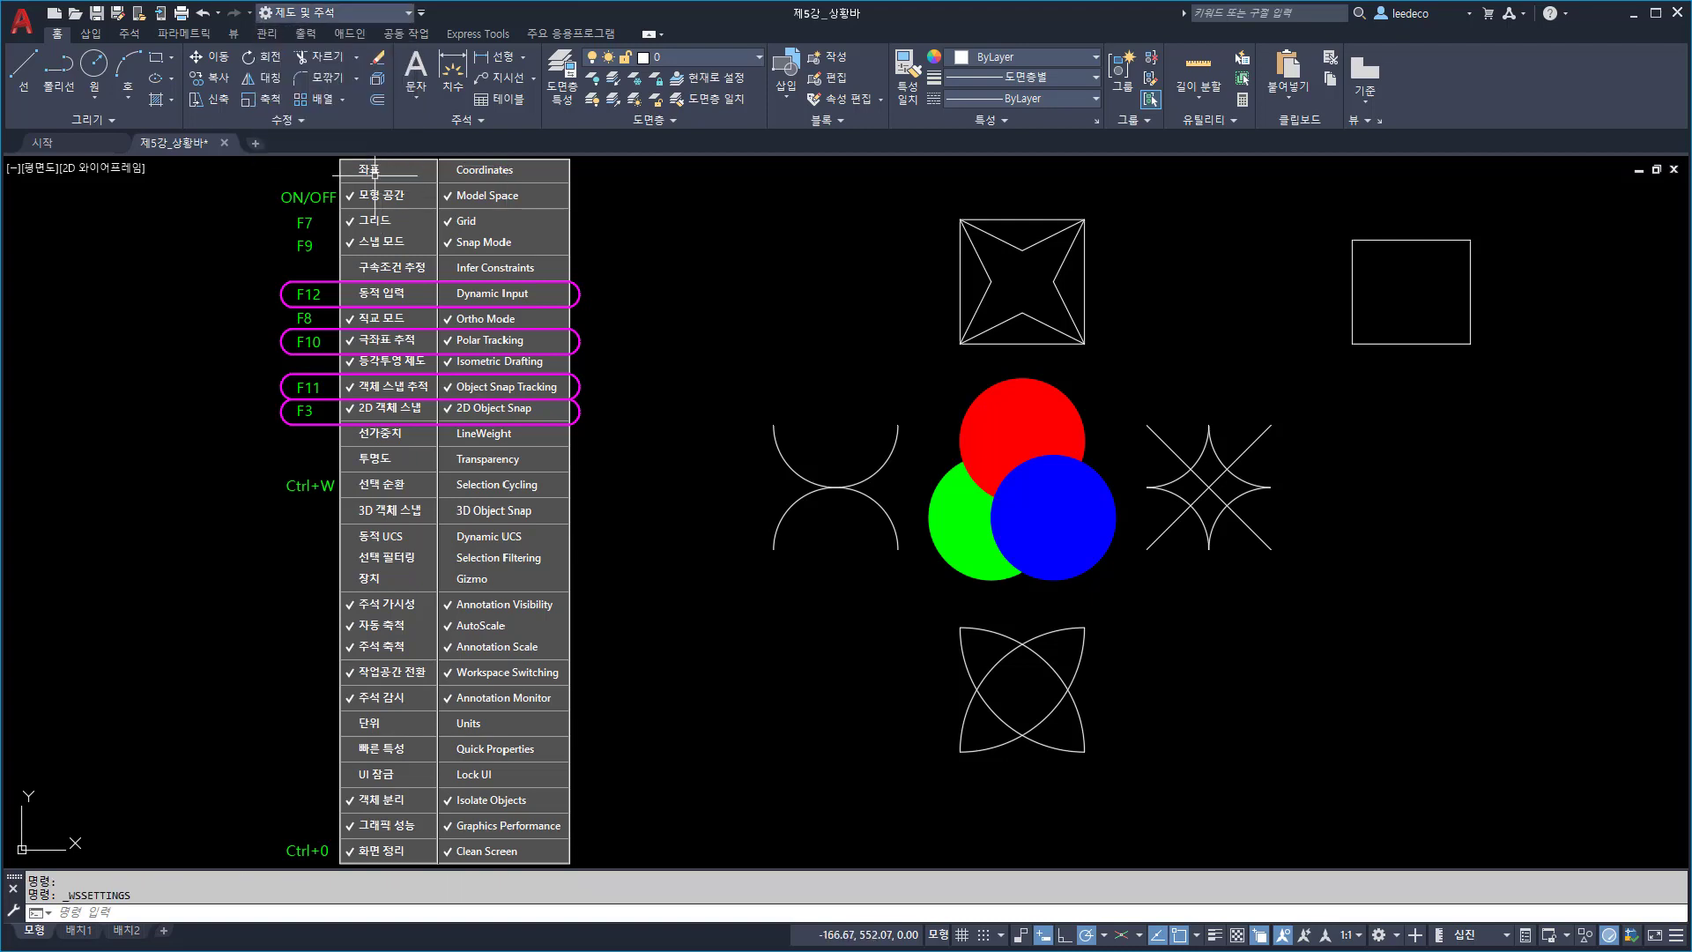
# Step: Delete the custom workspace 01 in the user interface customization editor, apply the change and check the workspace list
pyautogui.click(388, 12)
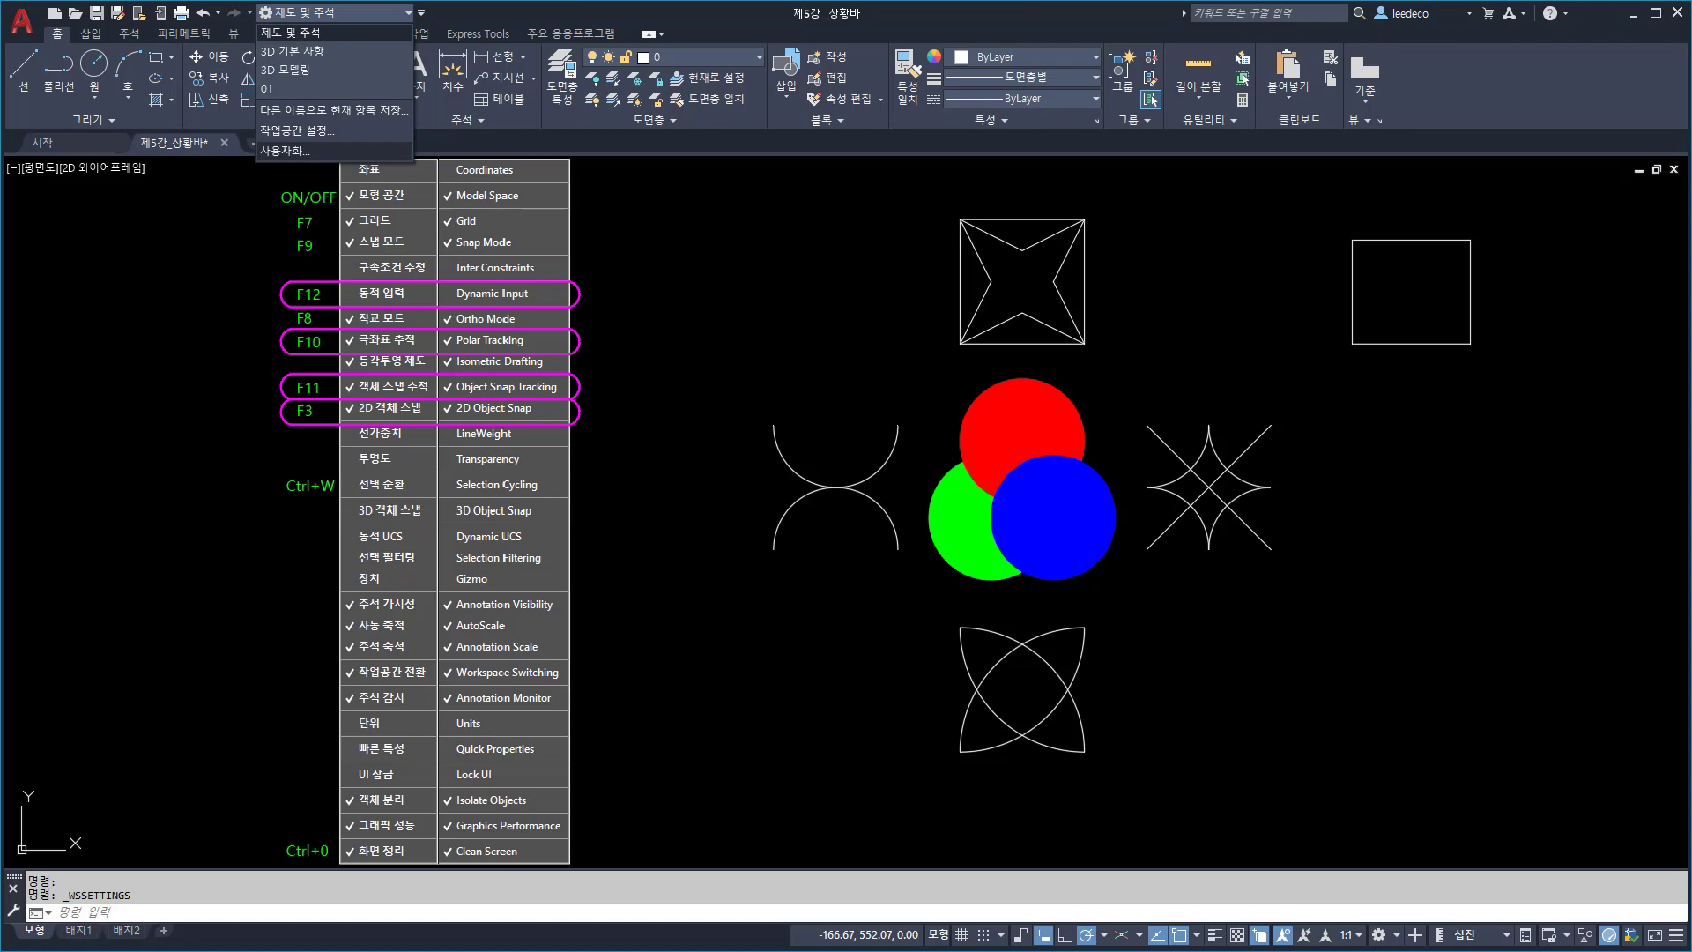
pyautogui.click(285, 150)
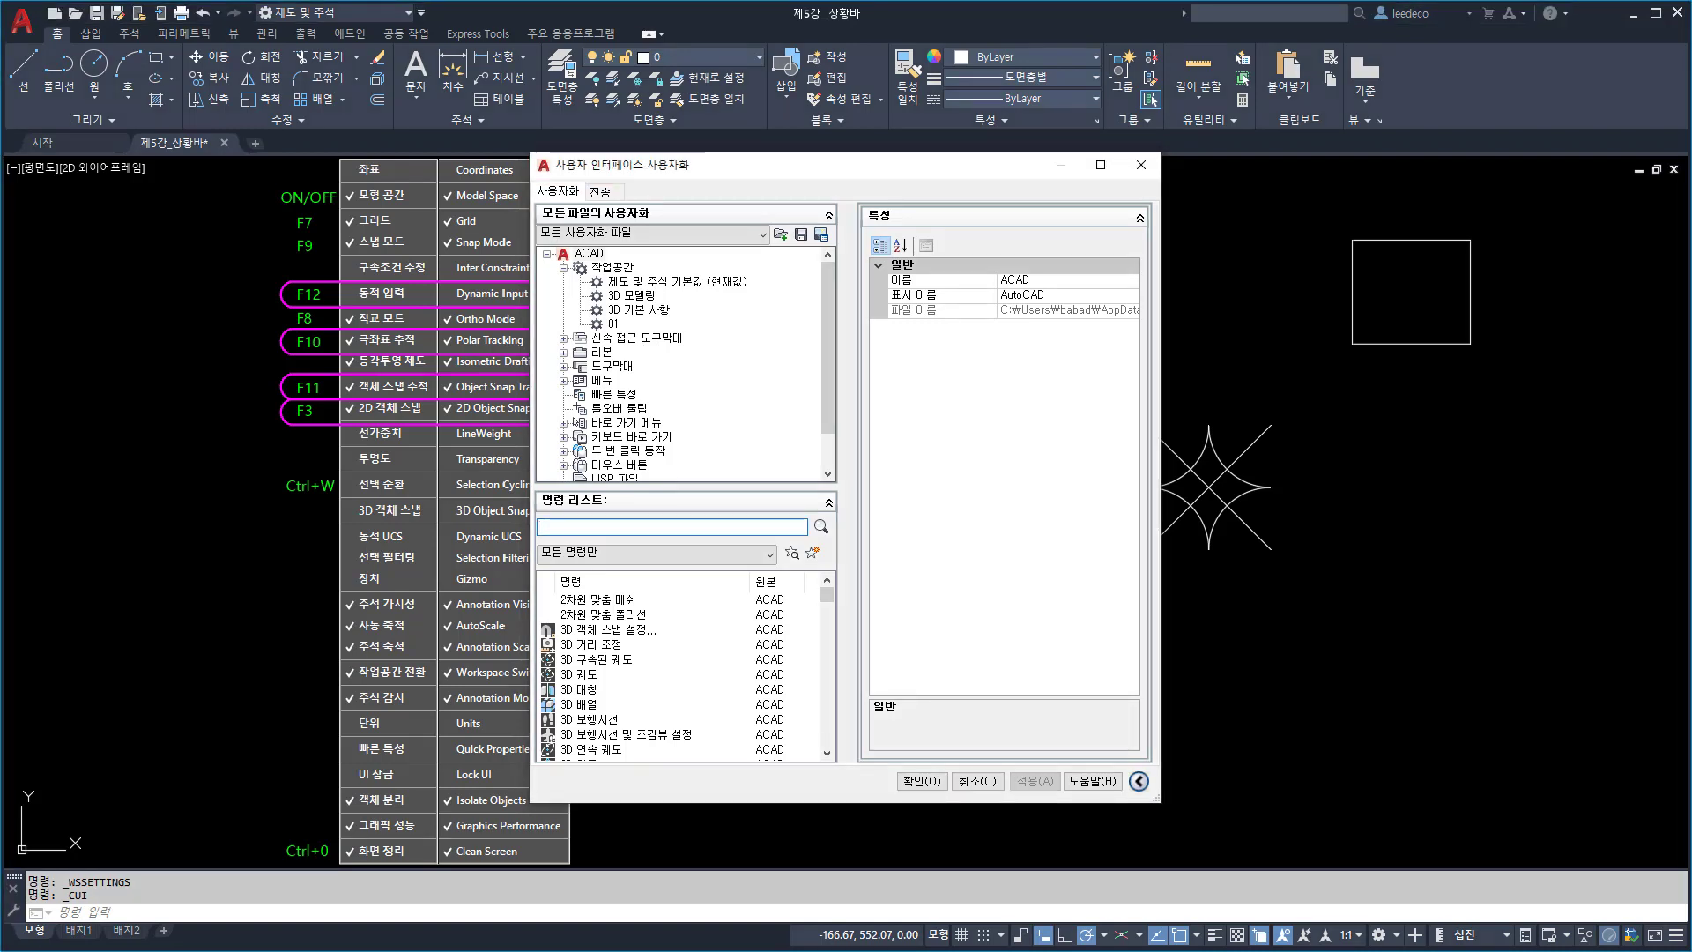
pyautogui.click(613, 324)
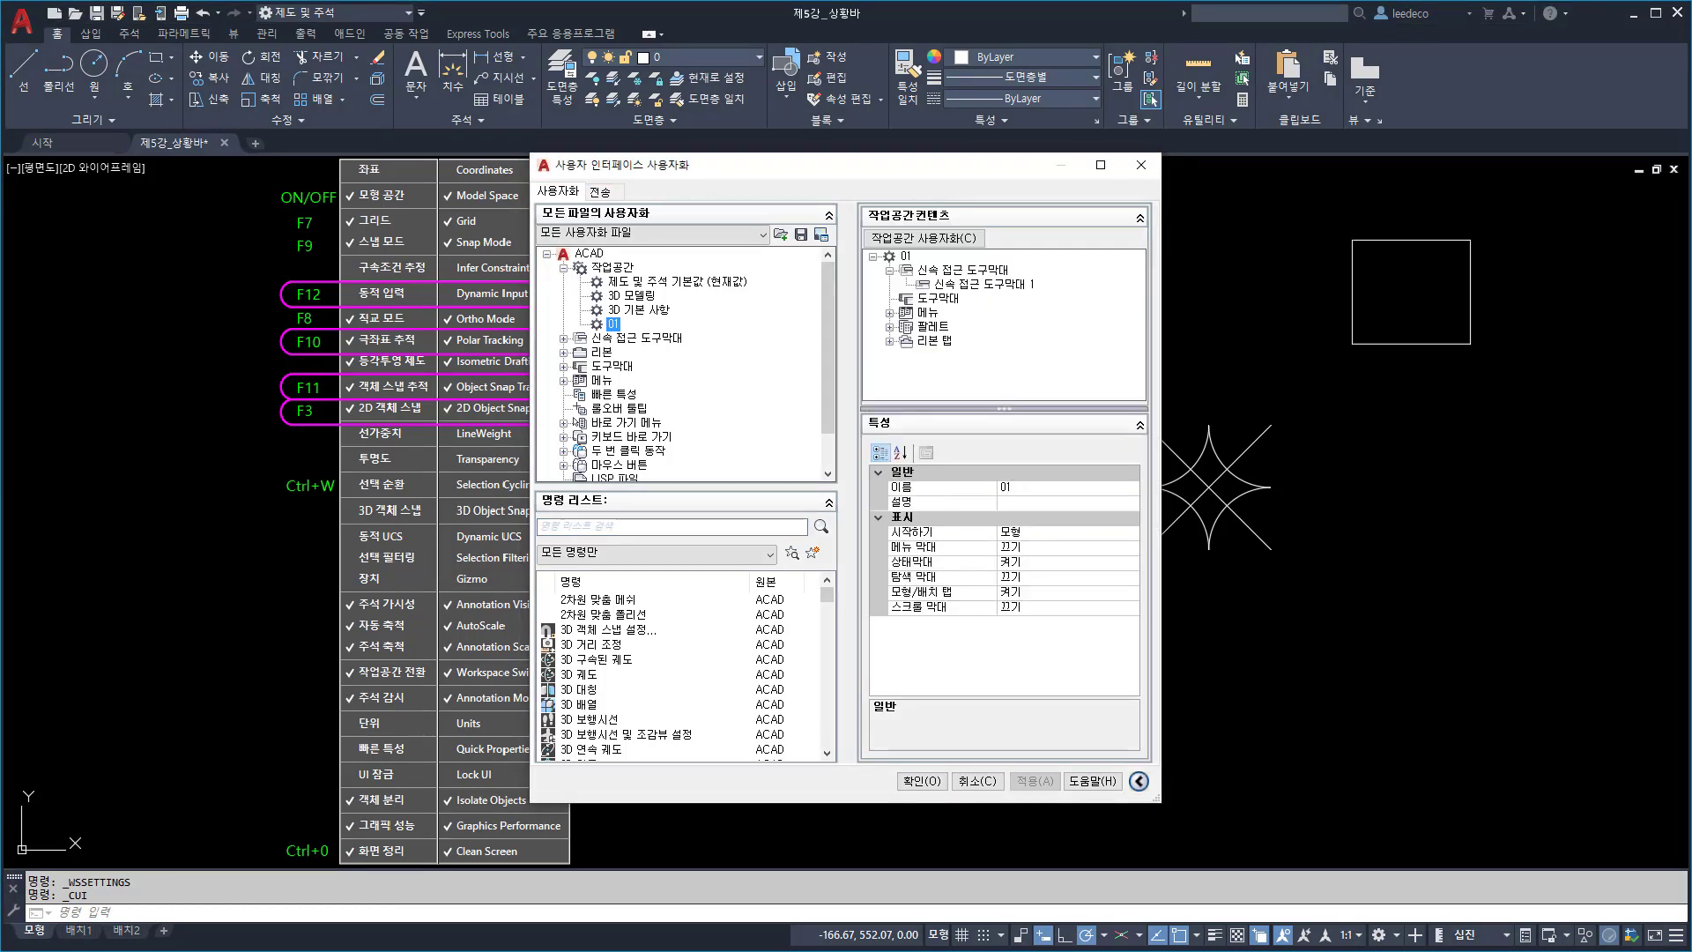
pyautogui.rightClick(616, 326)
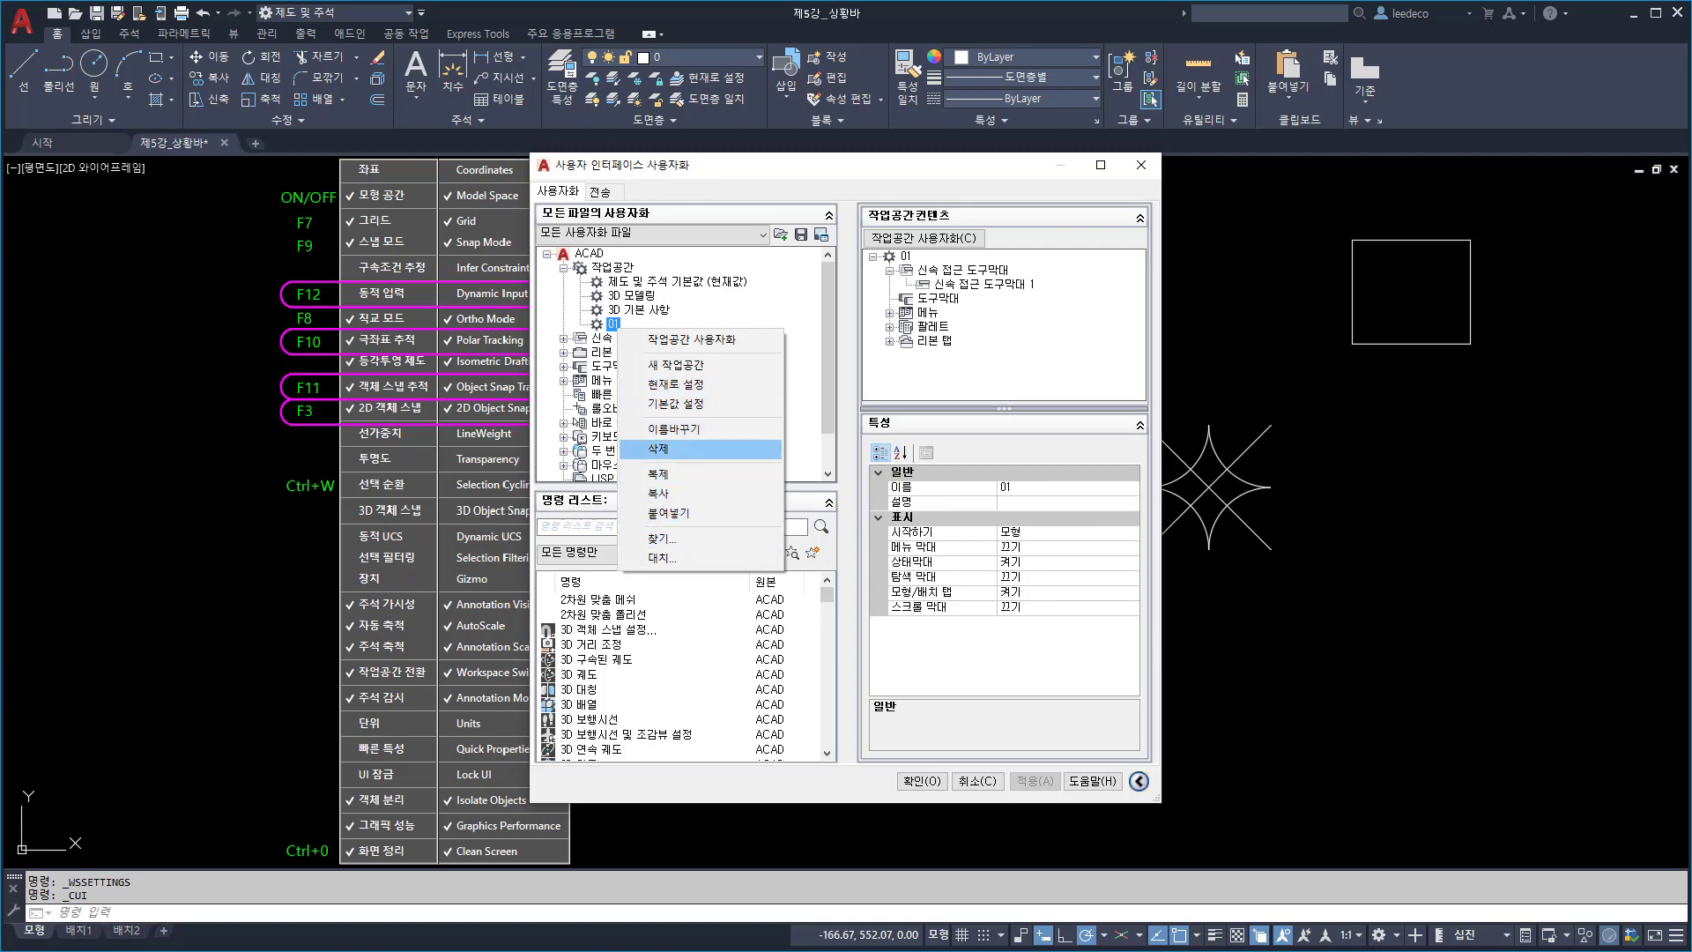
pyautogui.click(659, 449)
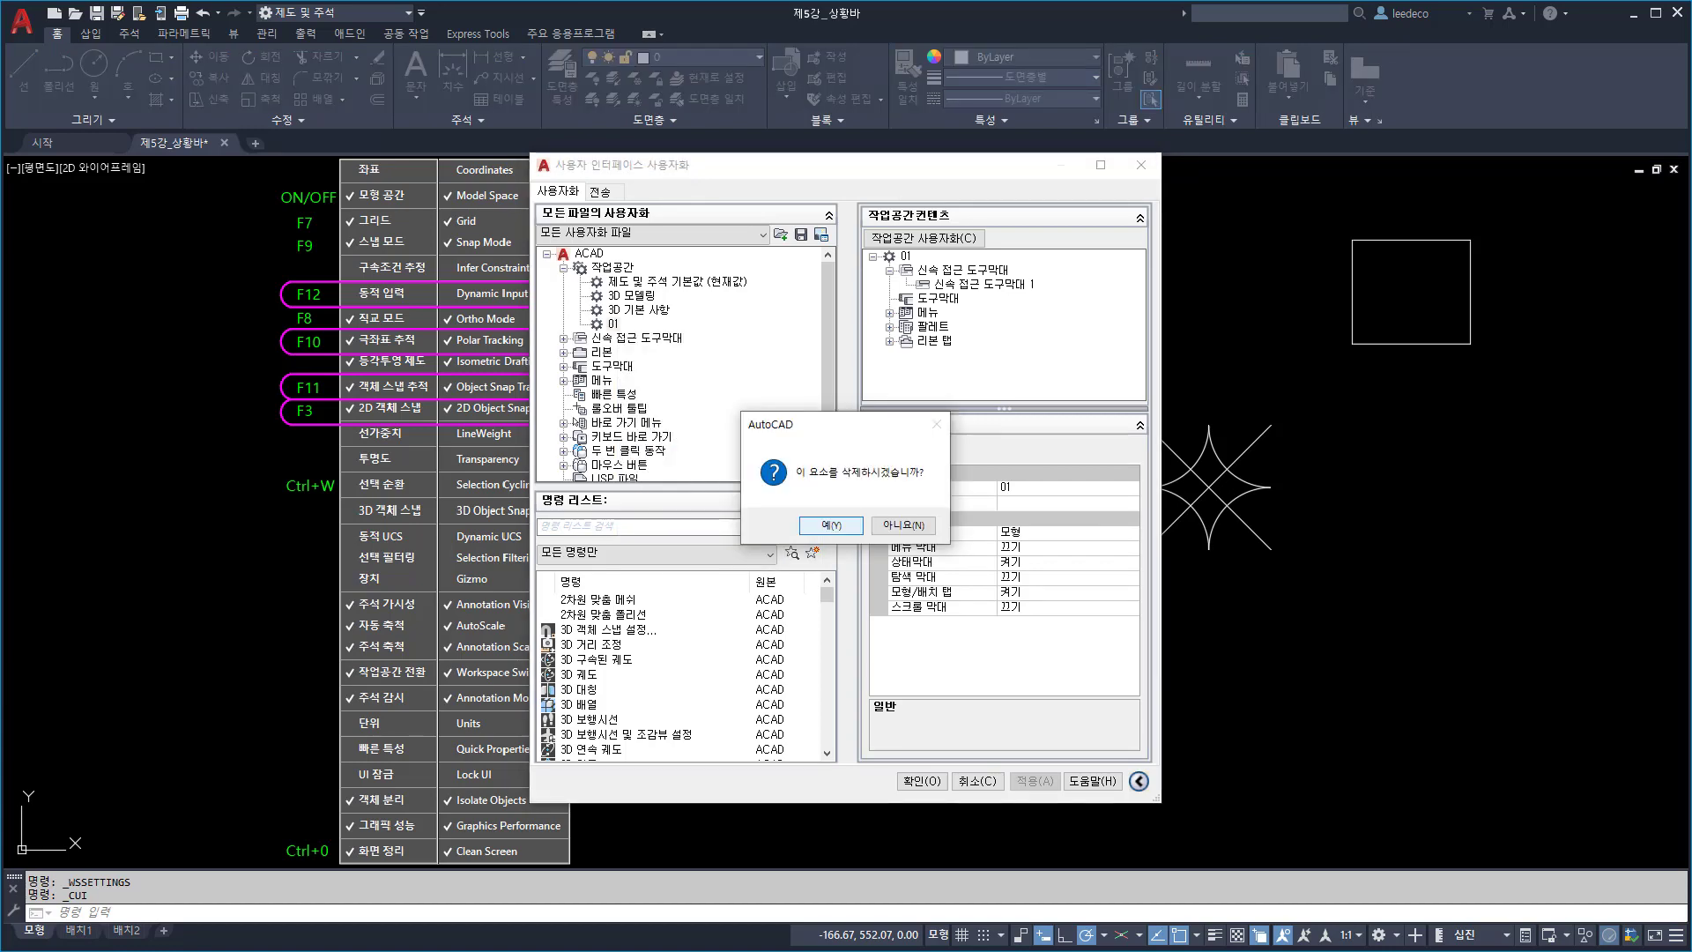
pyautogui.press('Return')
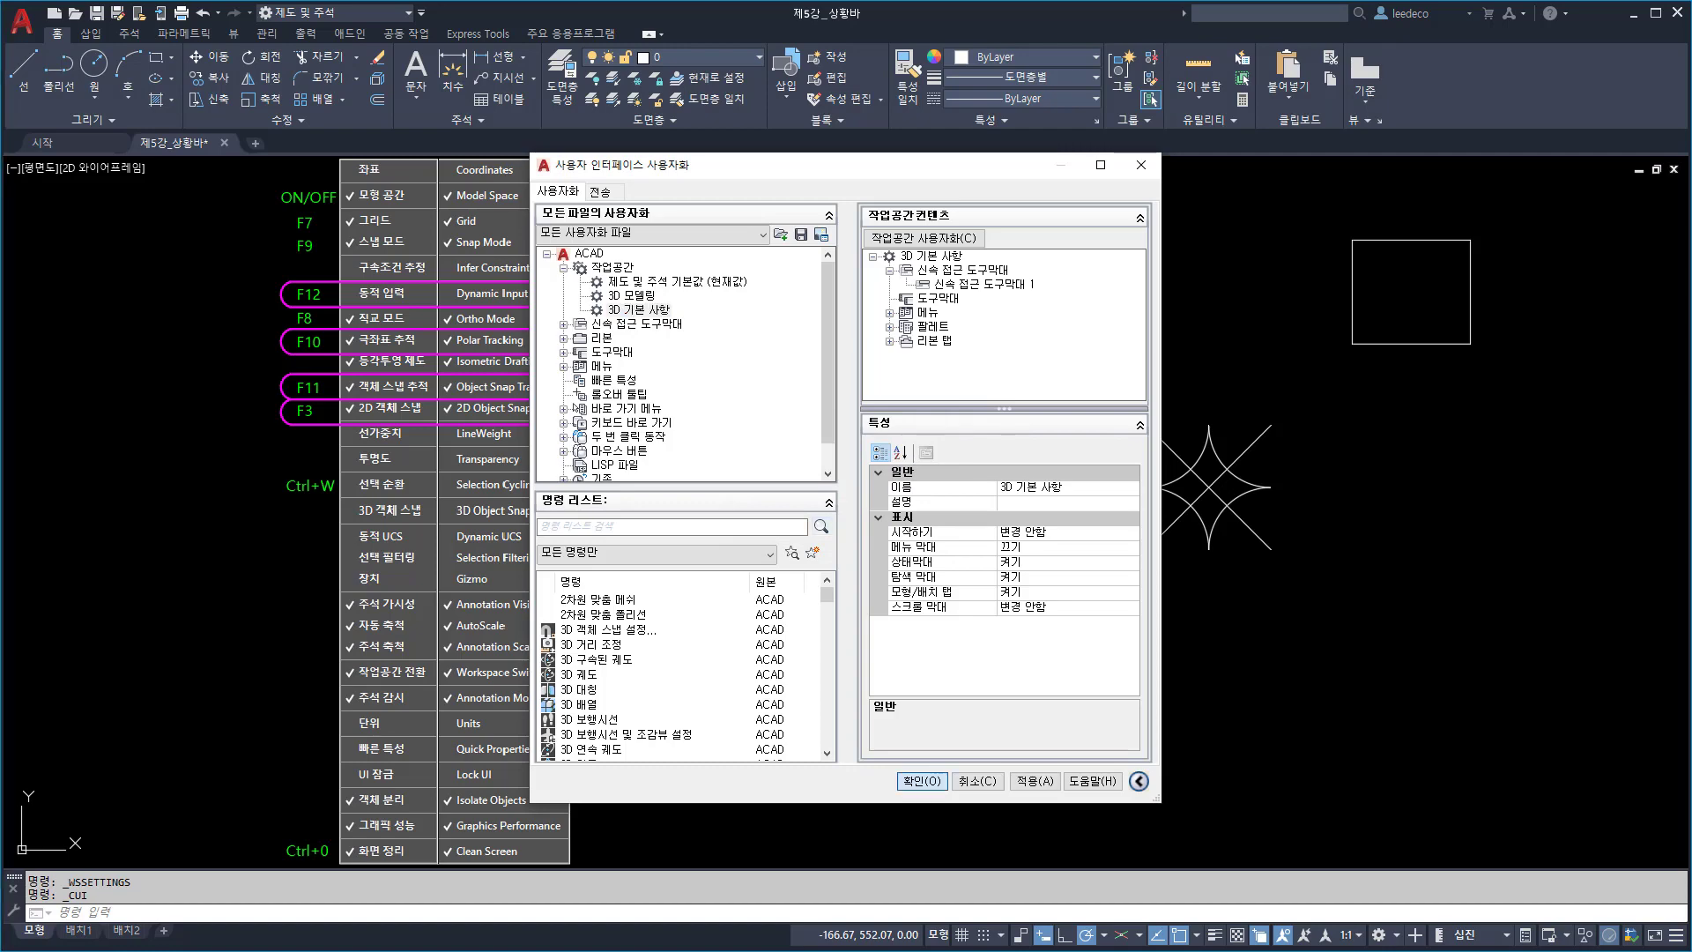
pyautogui.press('Return')
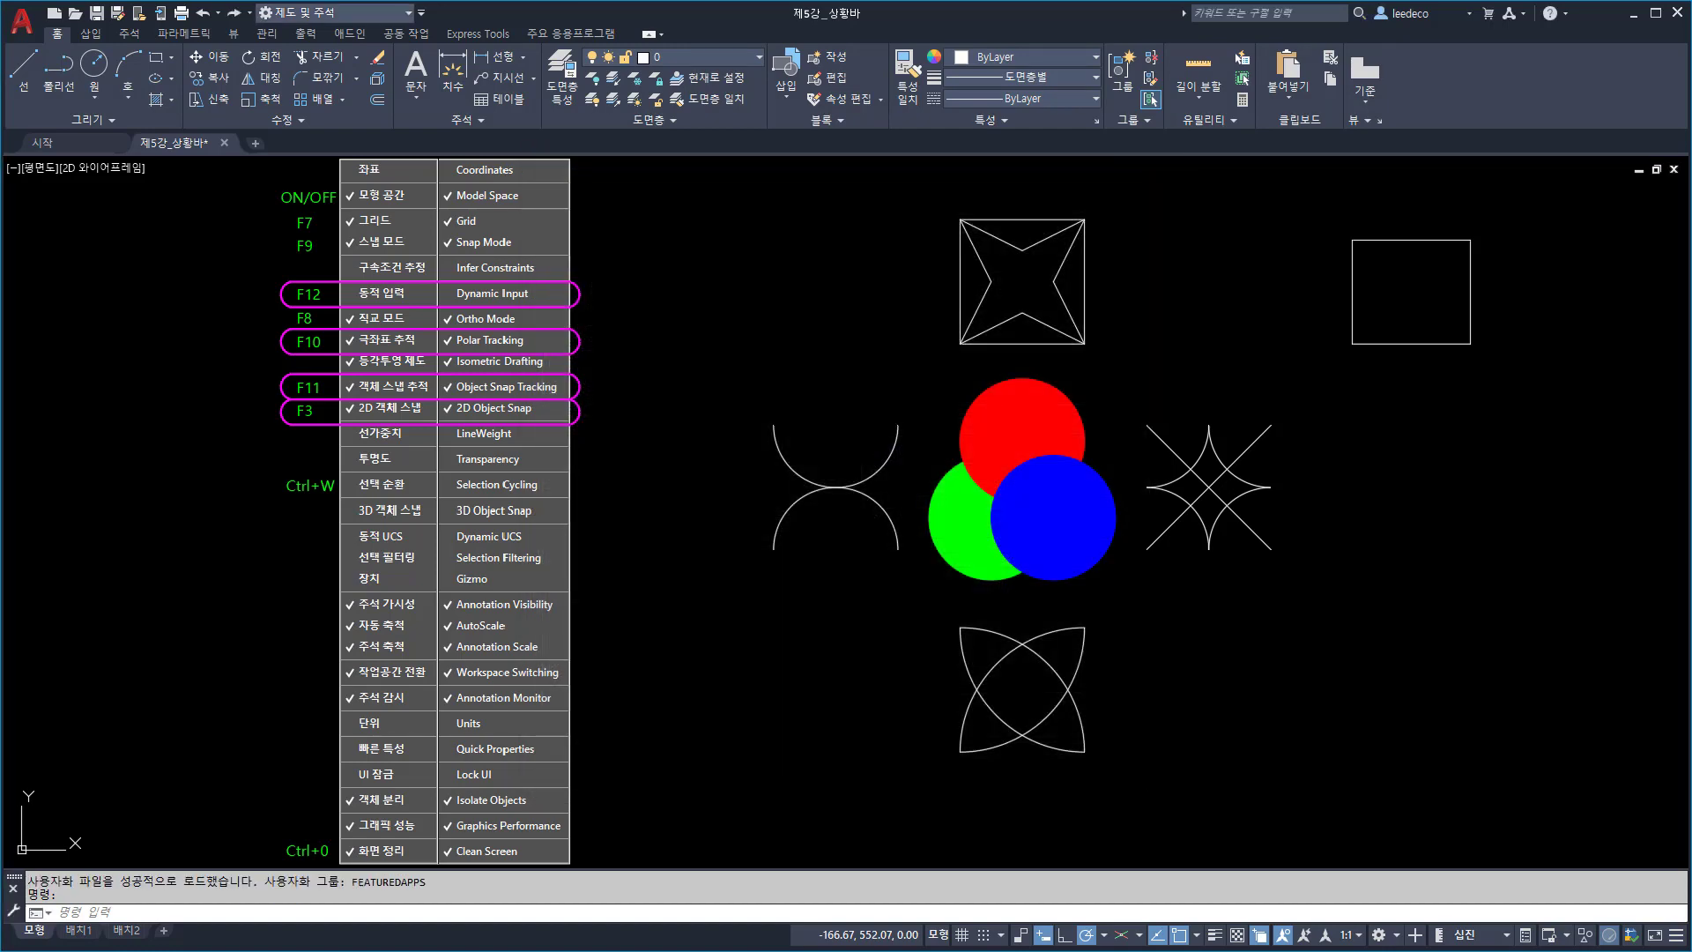
pyautogui.click(353, 13)
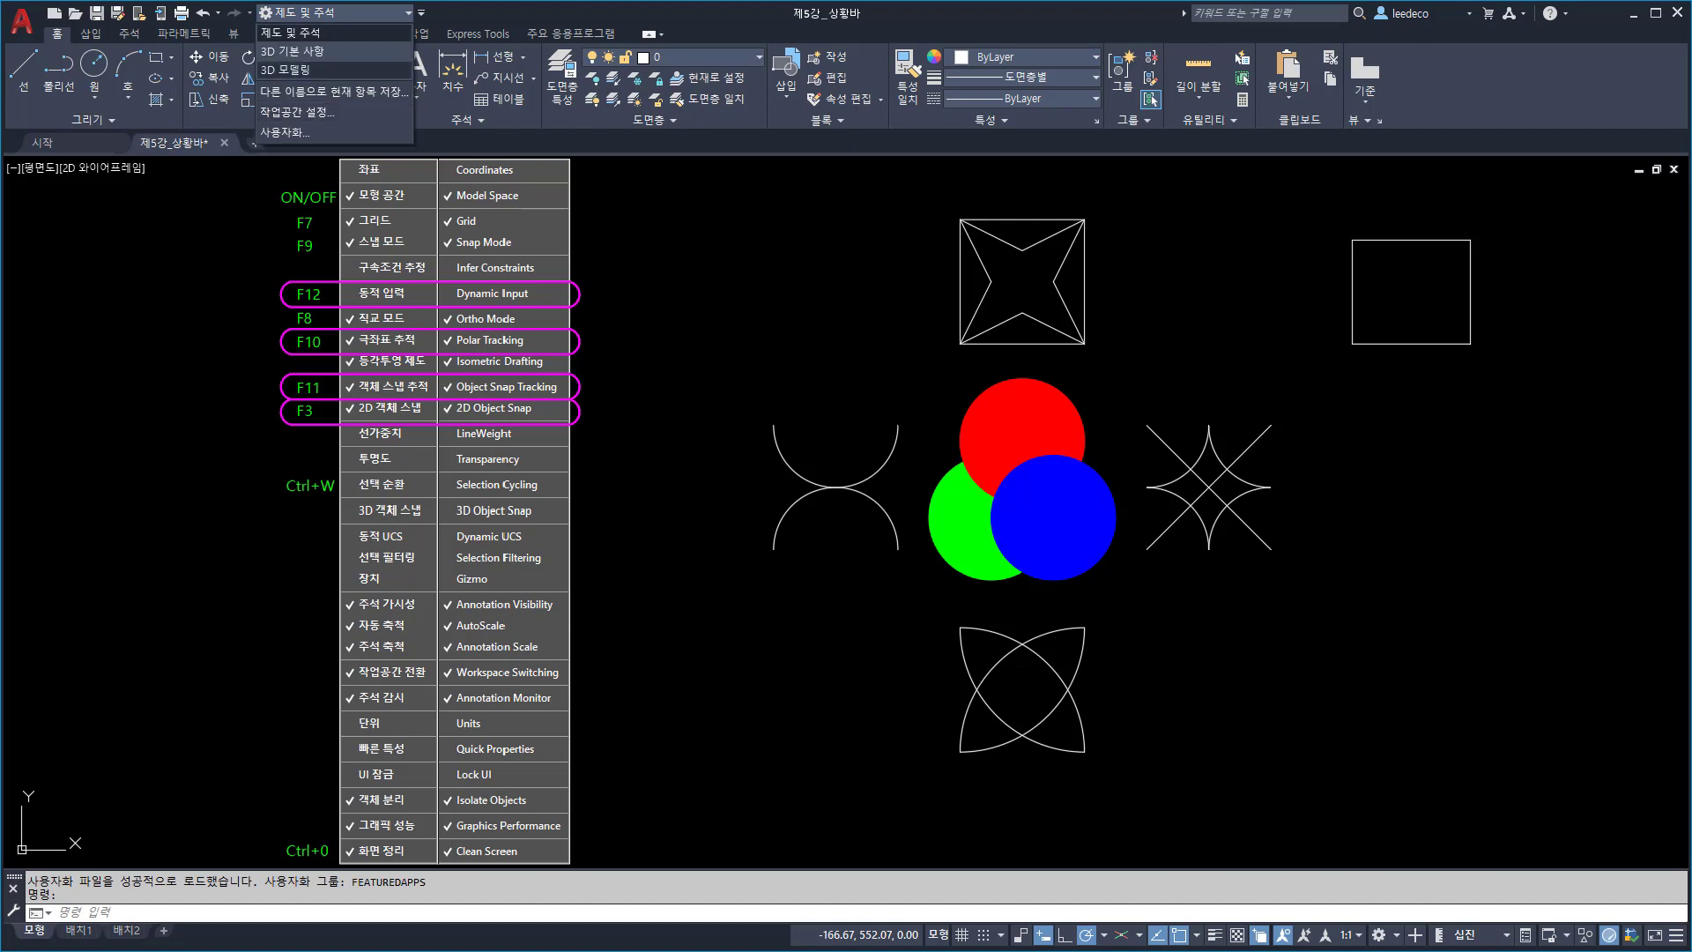
pyautogui.rightClick(734, 367)
pyautogui.press('Escape')
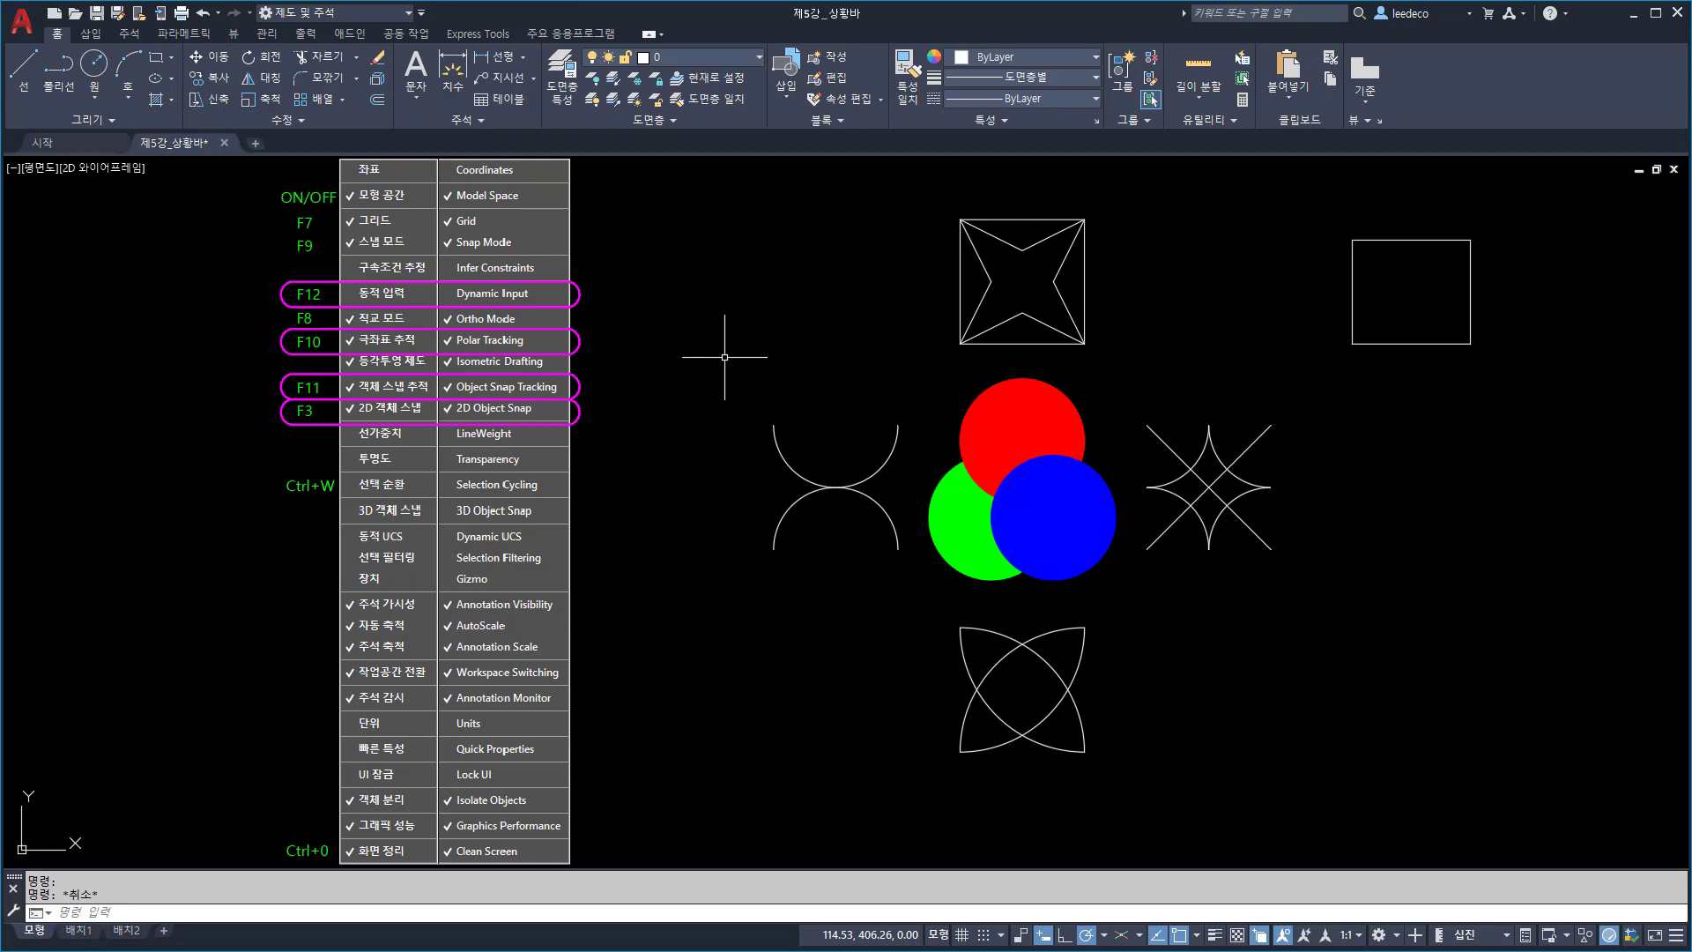
# Step: Open the user interface customization editor with the CUI command and close it without changes
pyautogui.write('CUI')
pyautogui.write('CUI')
pyautogui.press('Return')
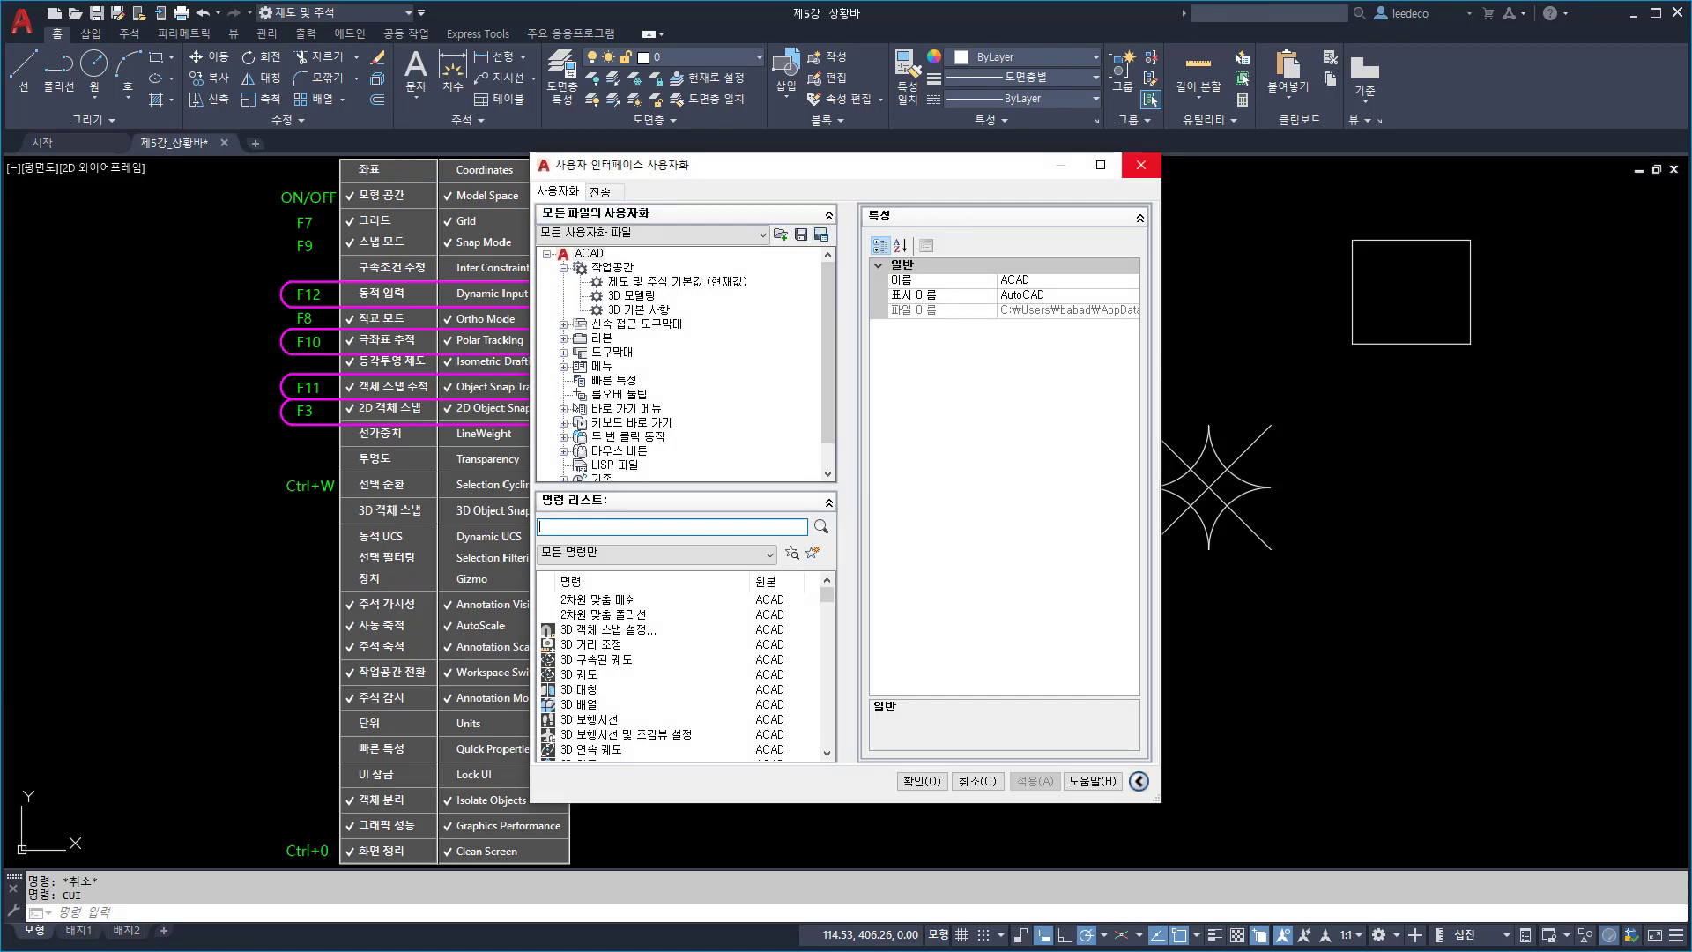
pyautogui.click(1141, 165)
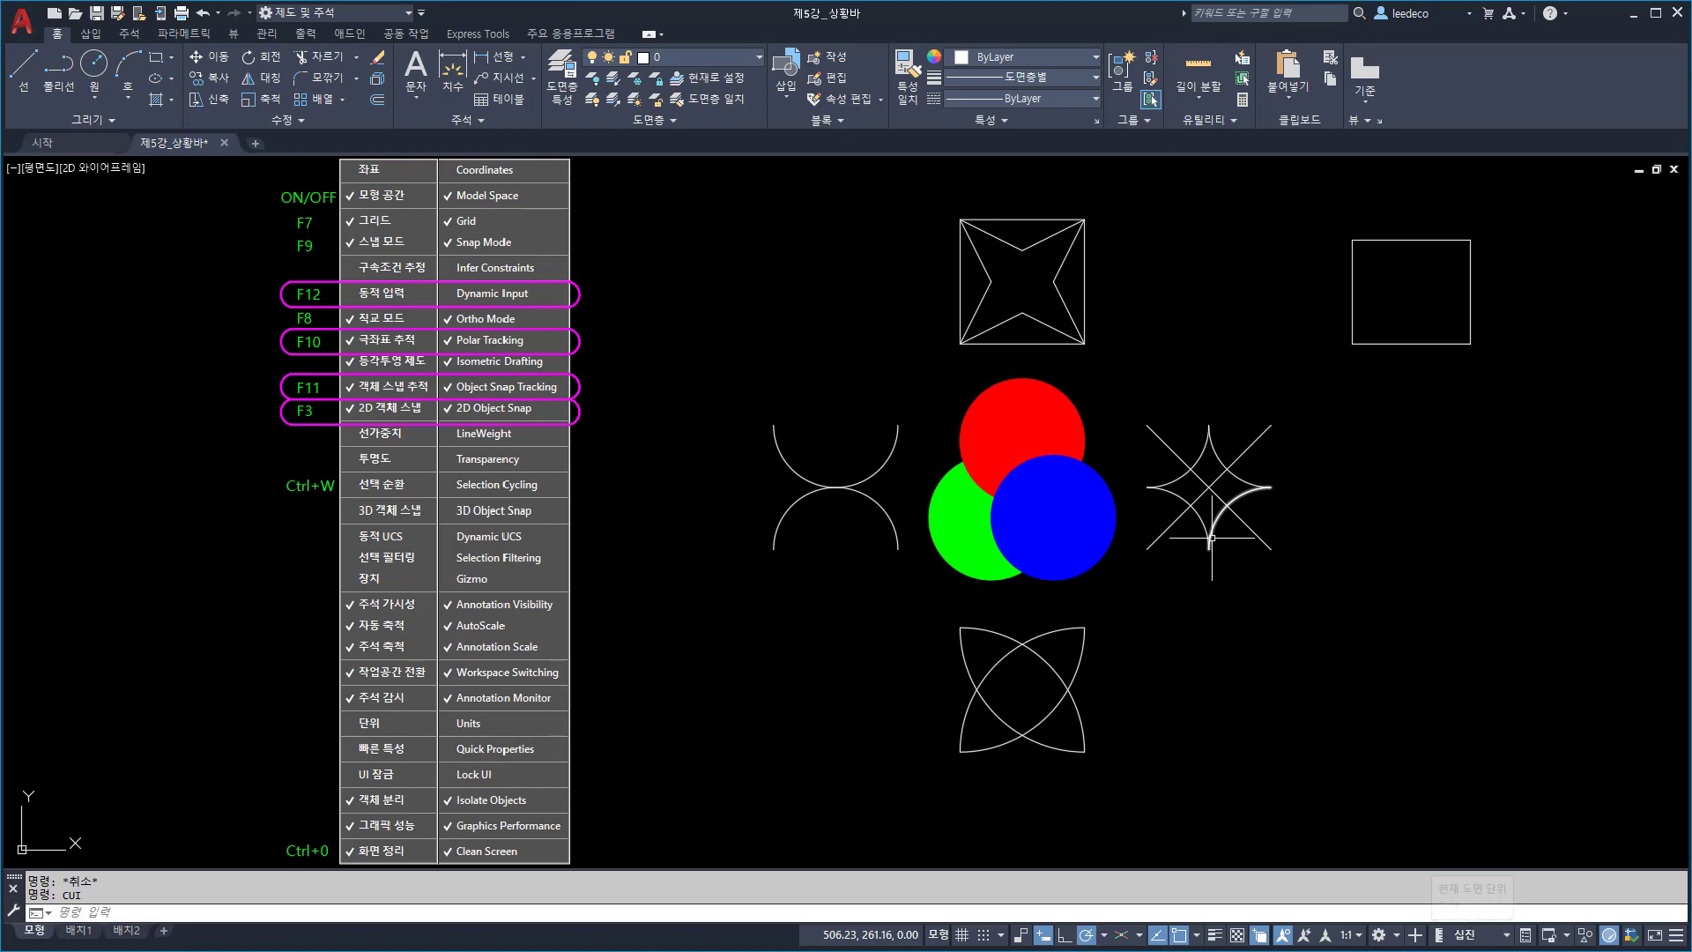
# Step: View the available drawing unit formats and leave the list without choosing another format
pyautogui.click(1470, 934)
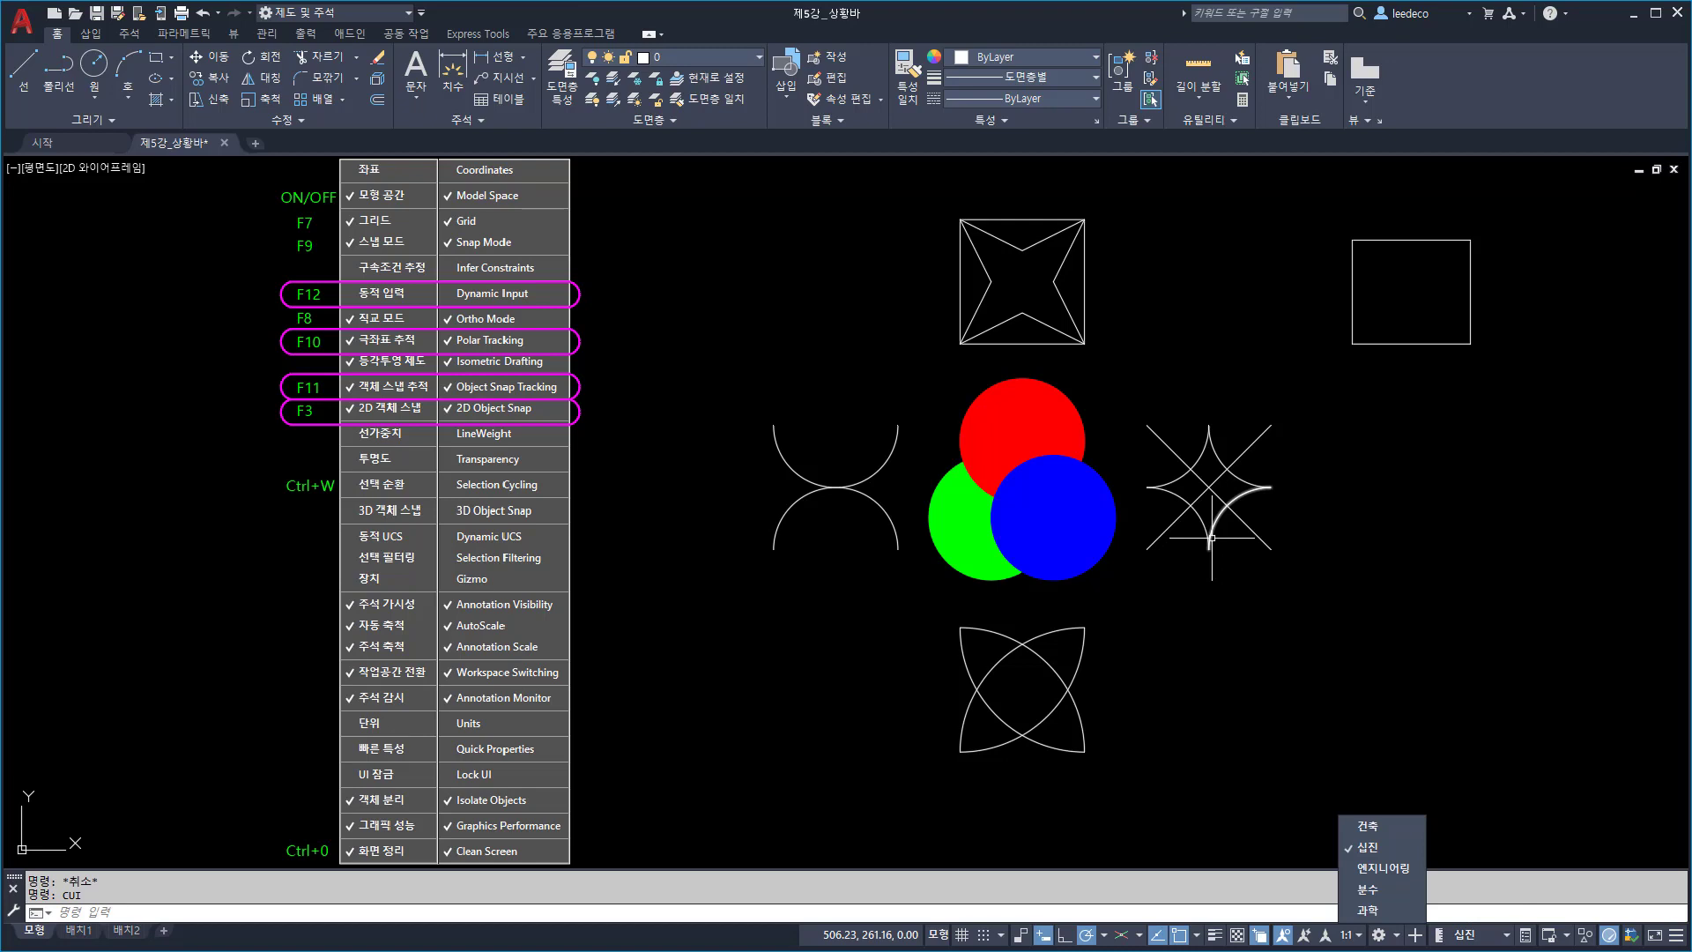
pyautogui.click(1211, 537)
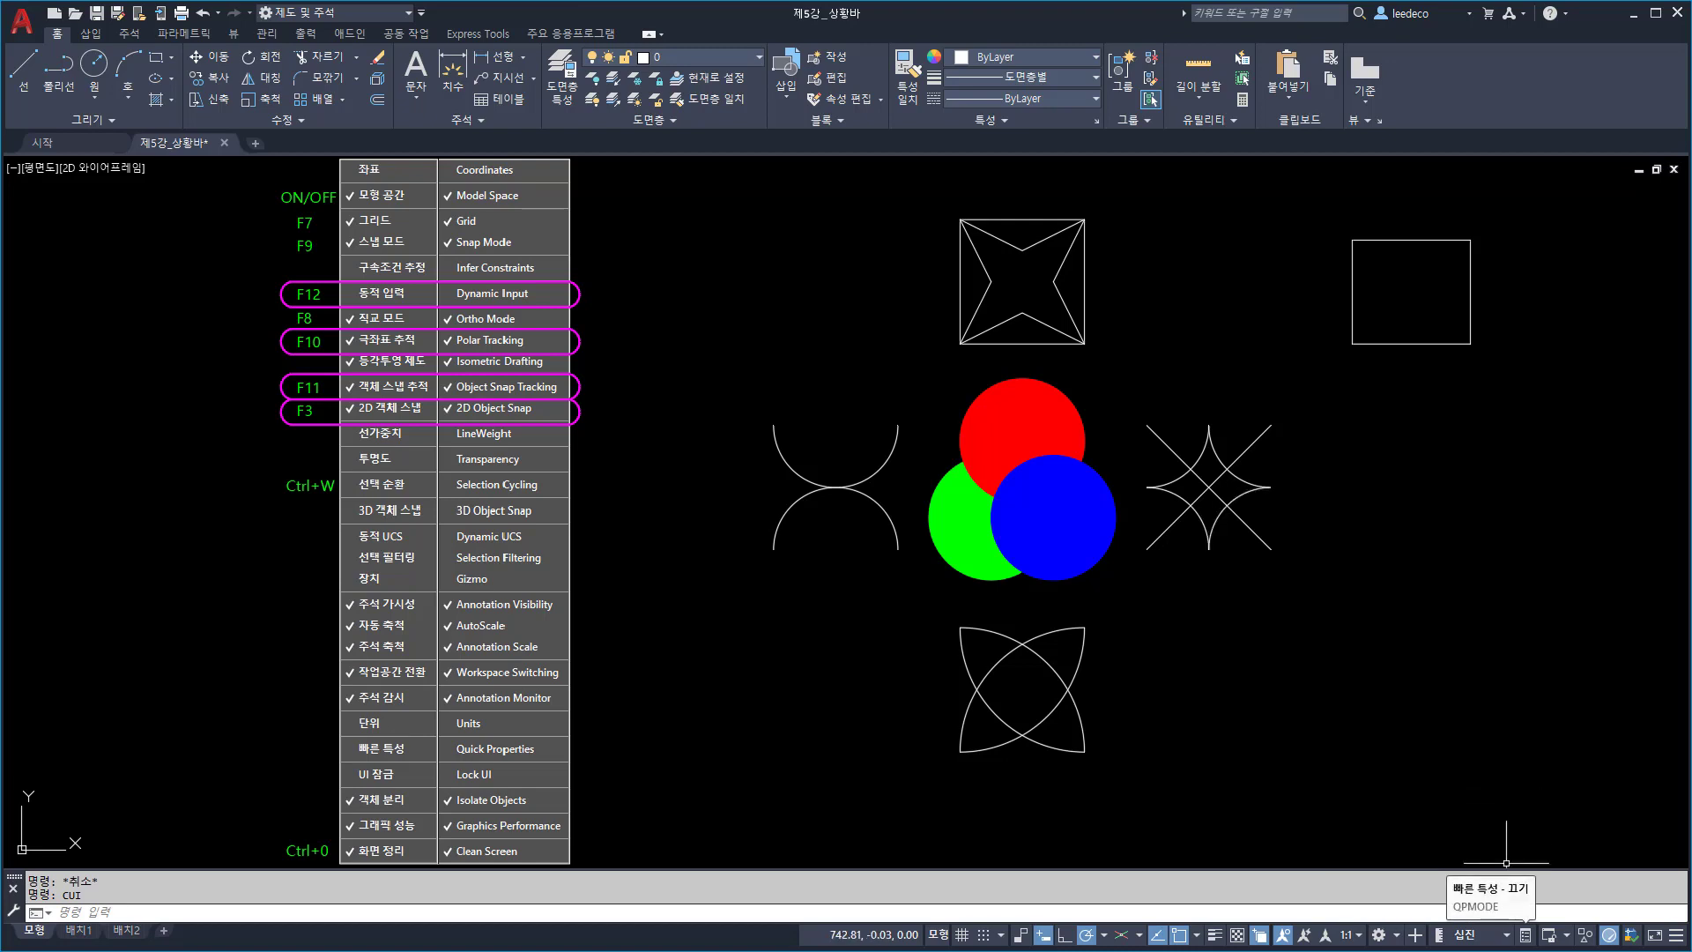
# Step: Turn on Quick Properties, inspect the lower of the two arcs beside the colored circles, and deselect it
pyautogui.click(1525, 934)
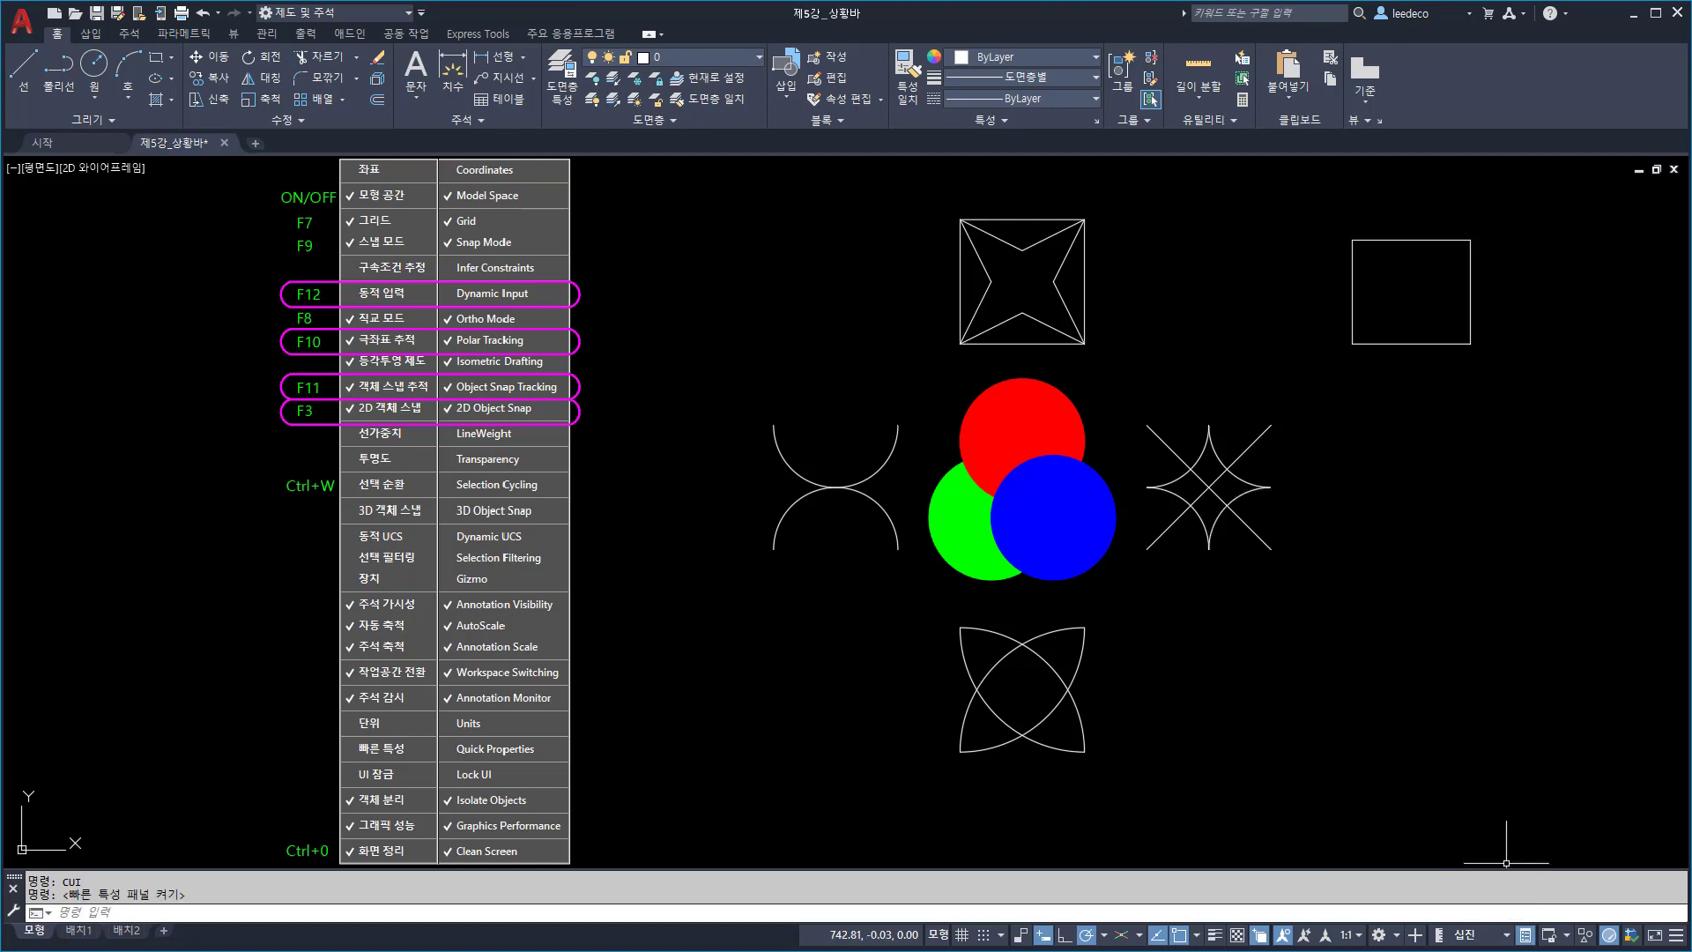
pyautogui.click(779, 531)
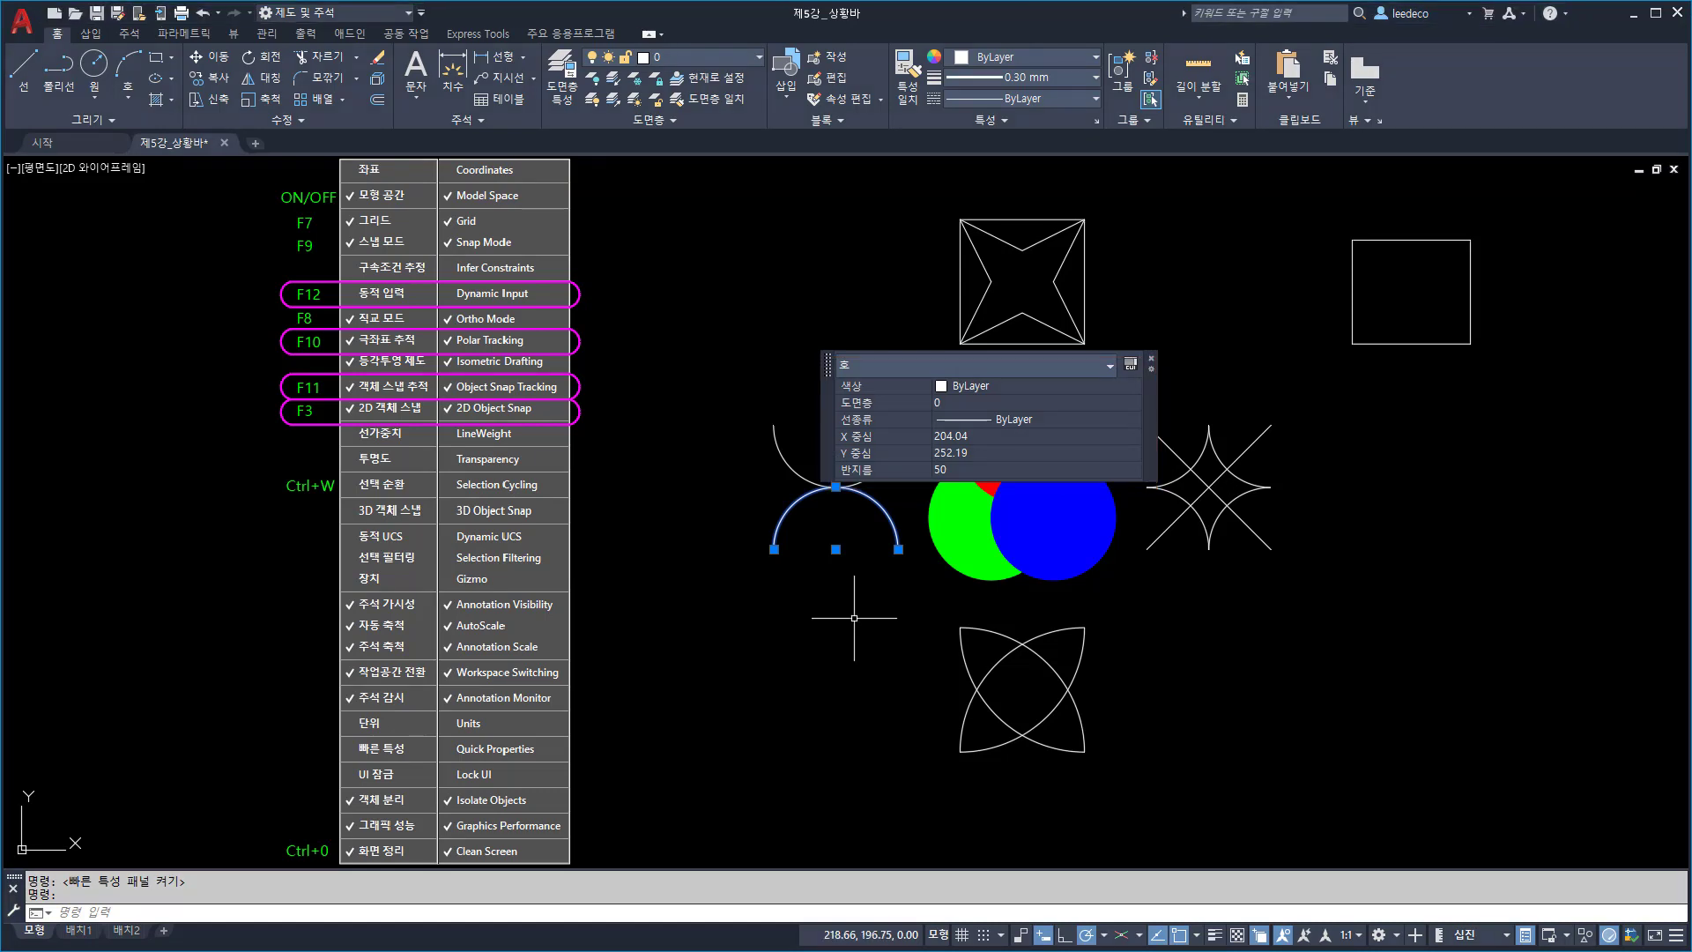
pyautogui.press('Escape')
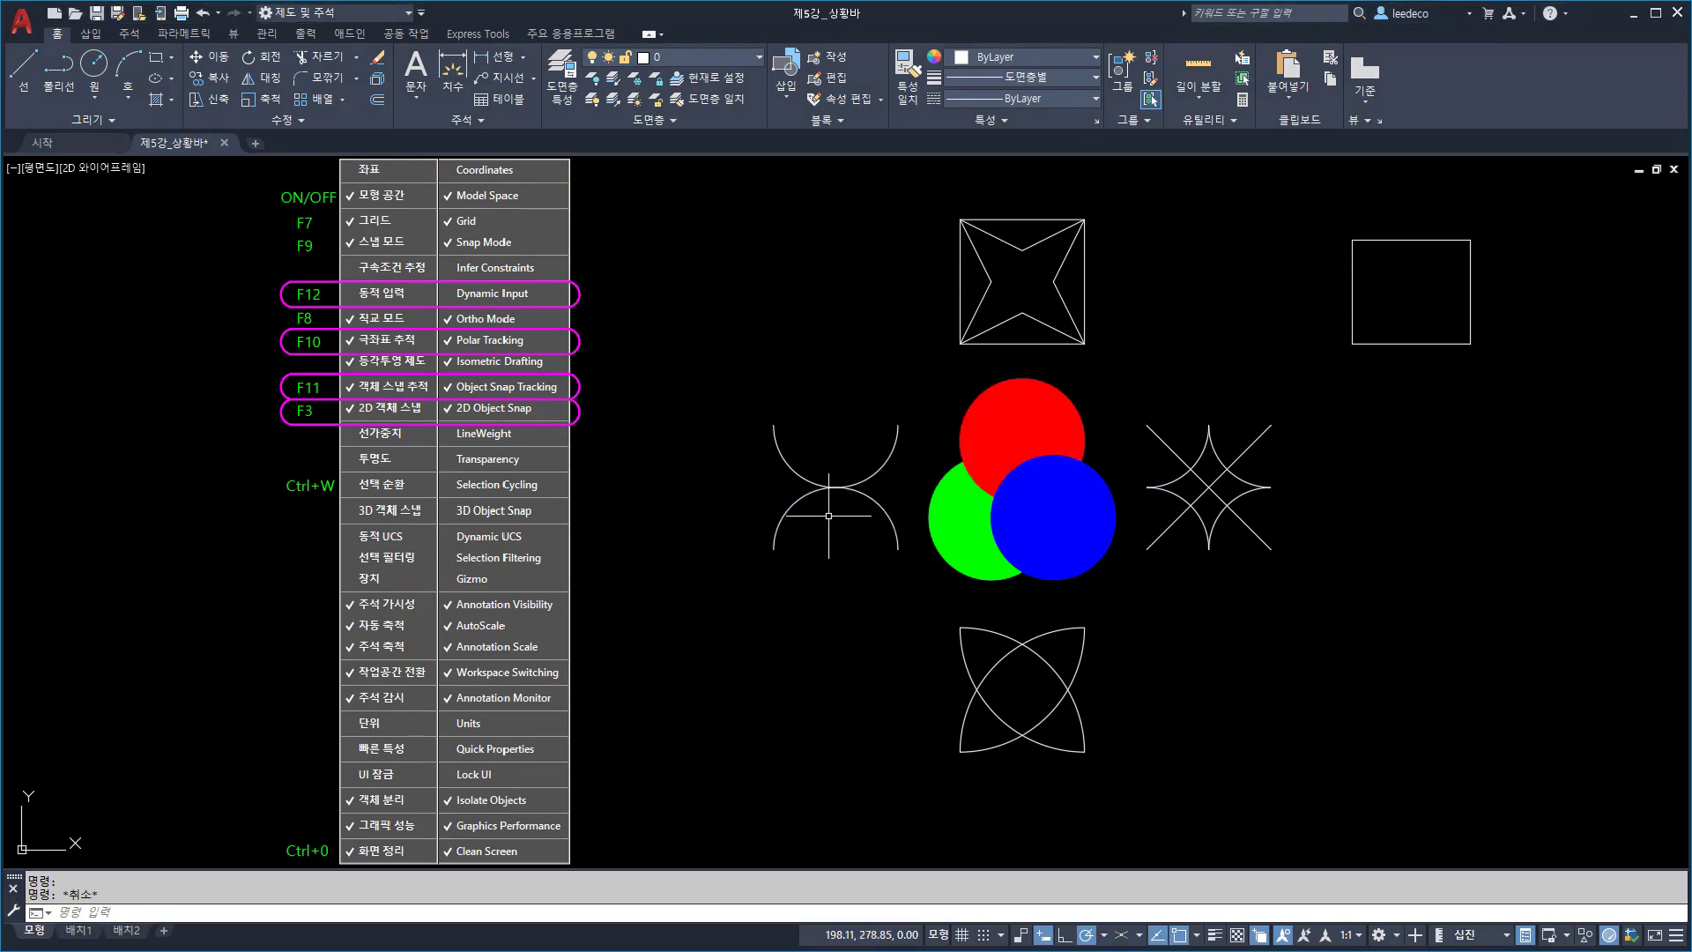
# Step: Compare the lower arc's Quick Properties with its full Properties palette, close the palette and turn Quick Properties off
pyautogui.click(791, 508)
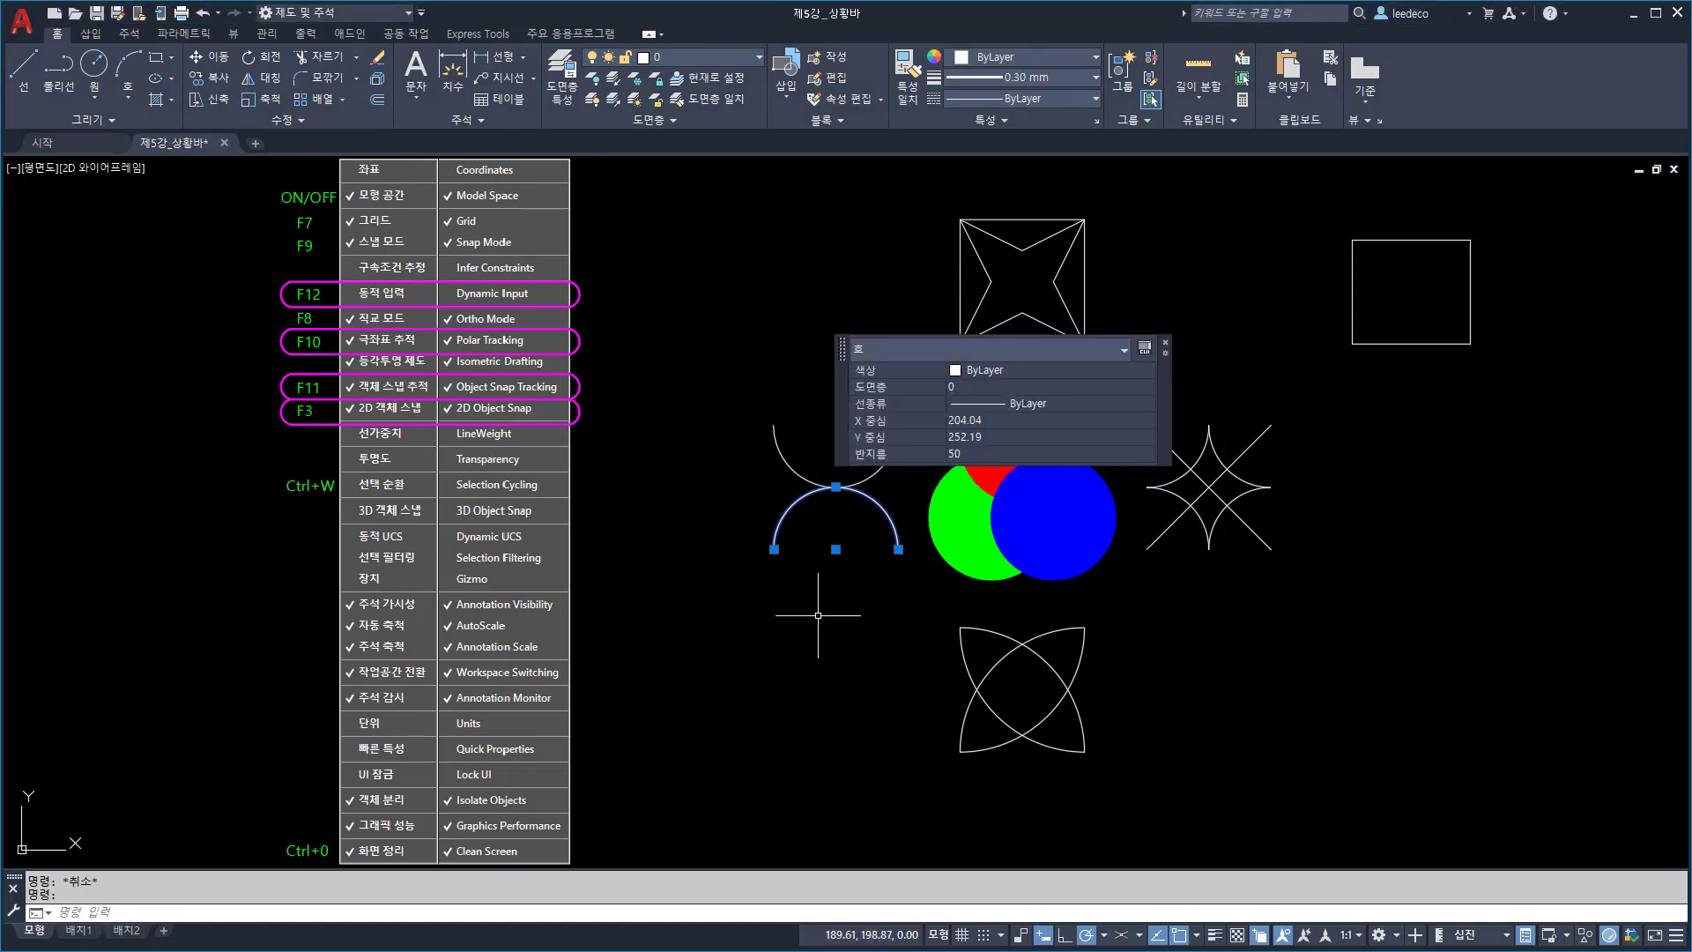
pyautogui.hotkey('ctrl', '1')
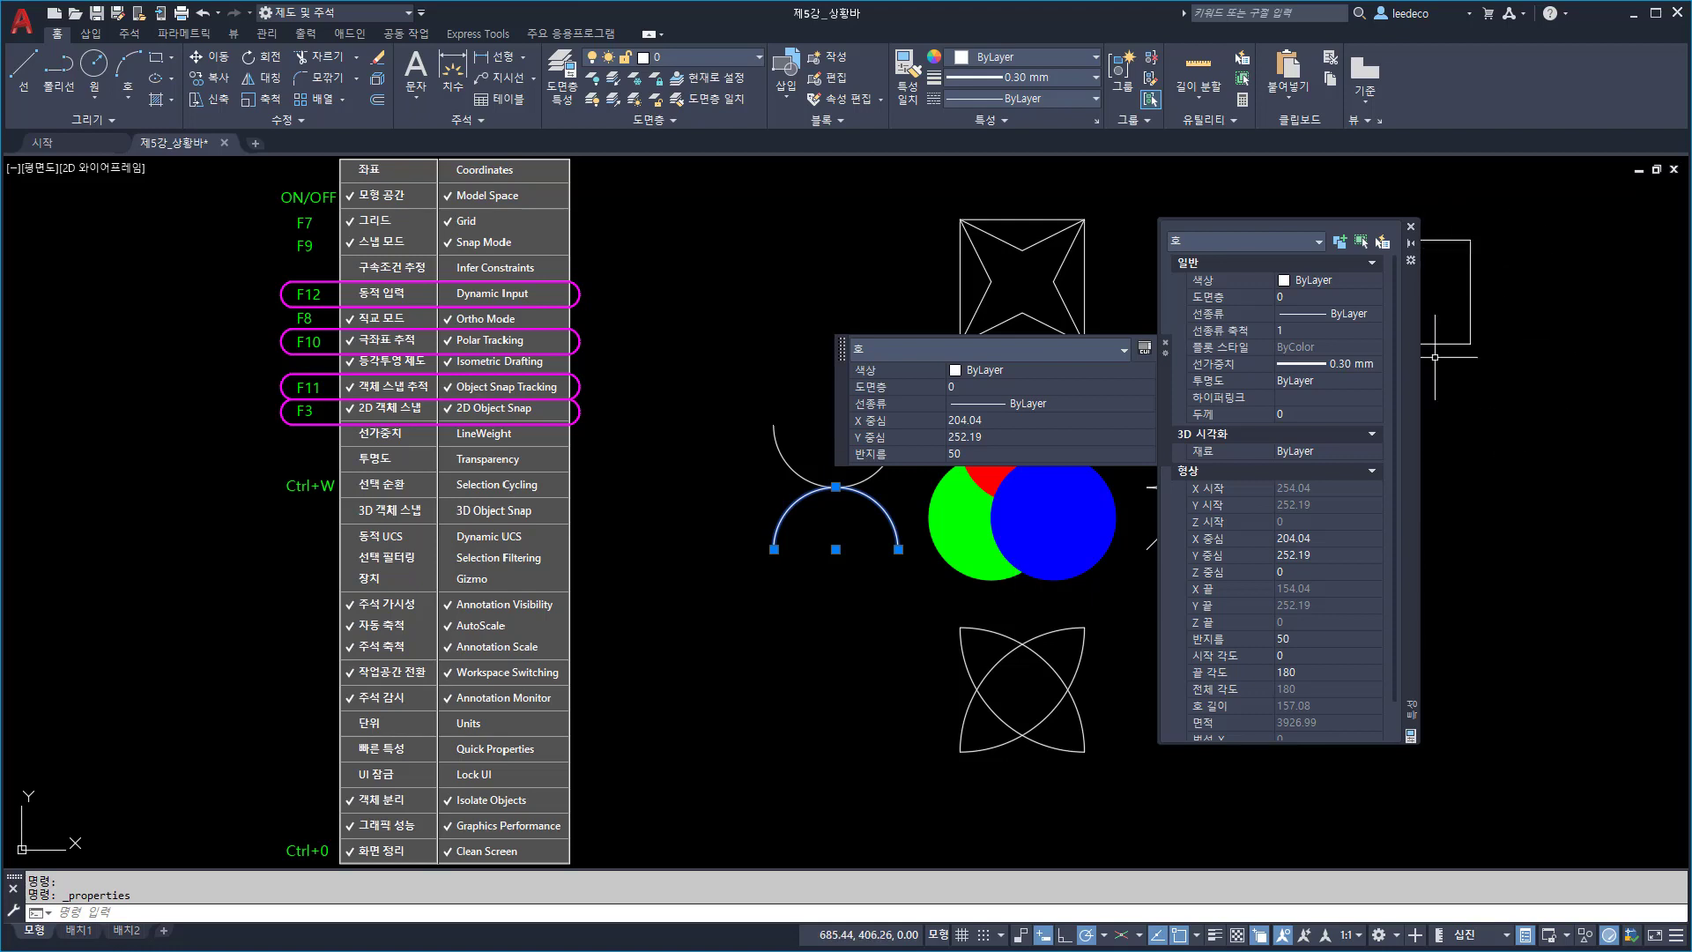
pyautogui.press('Escape')
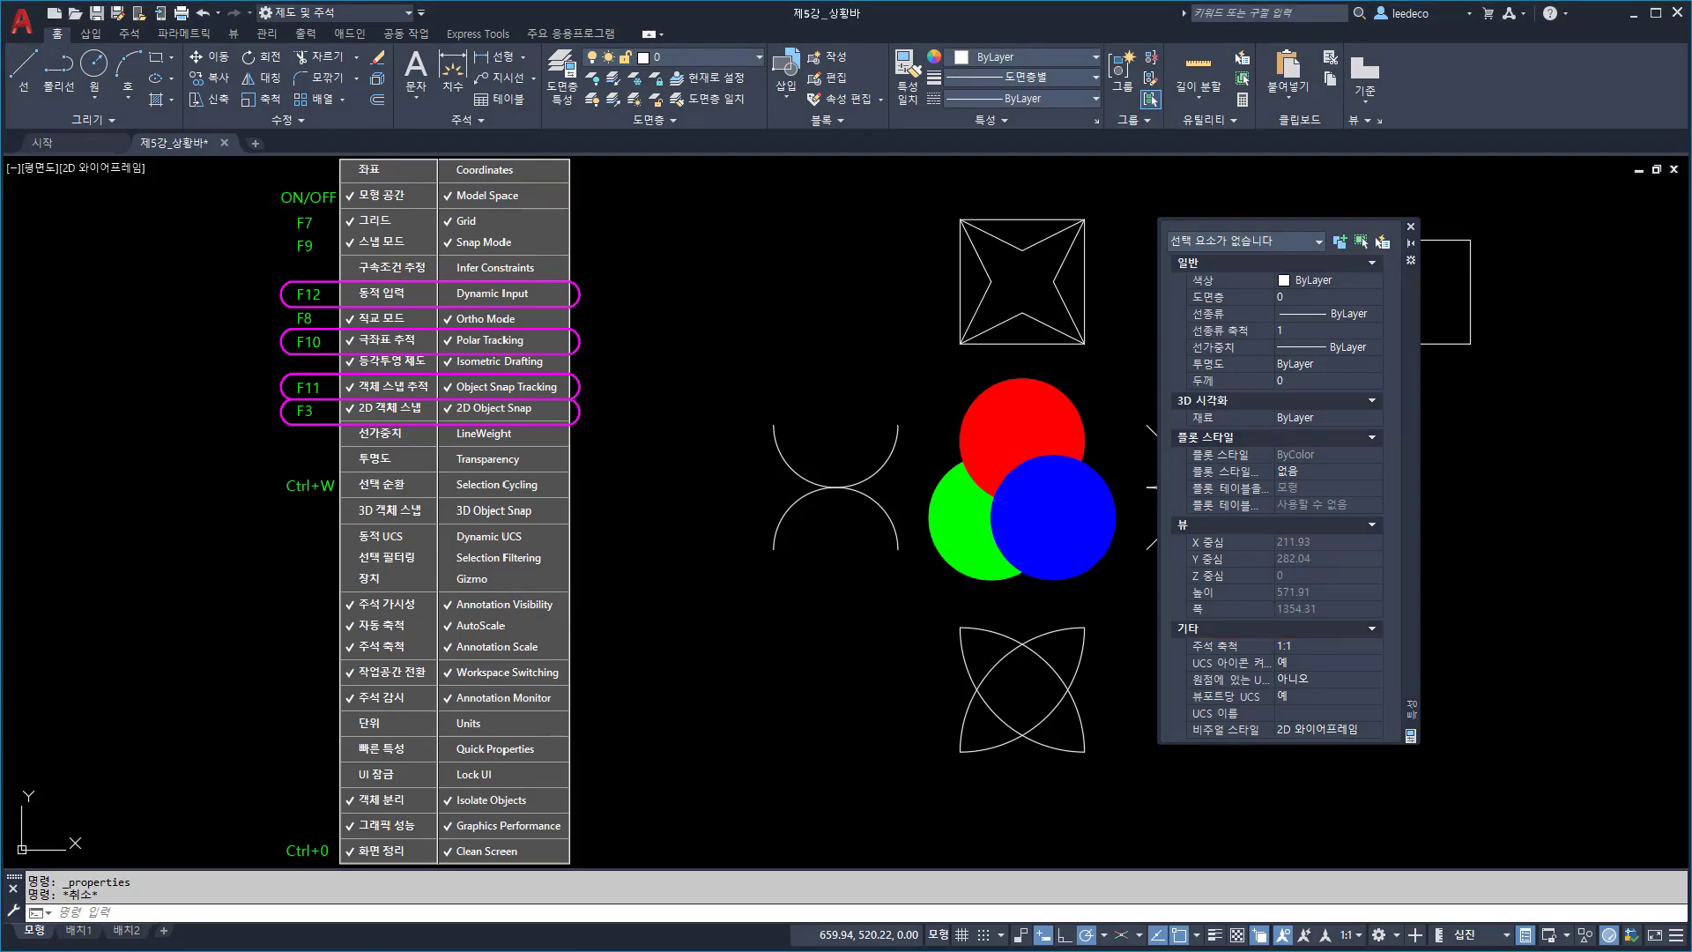
pyautogui.click(1410, 227)
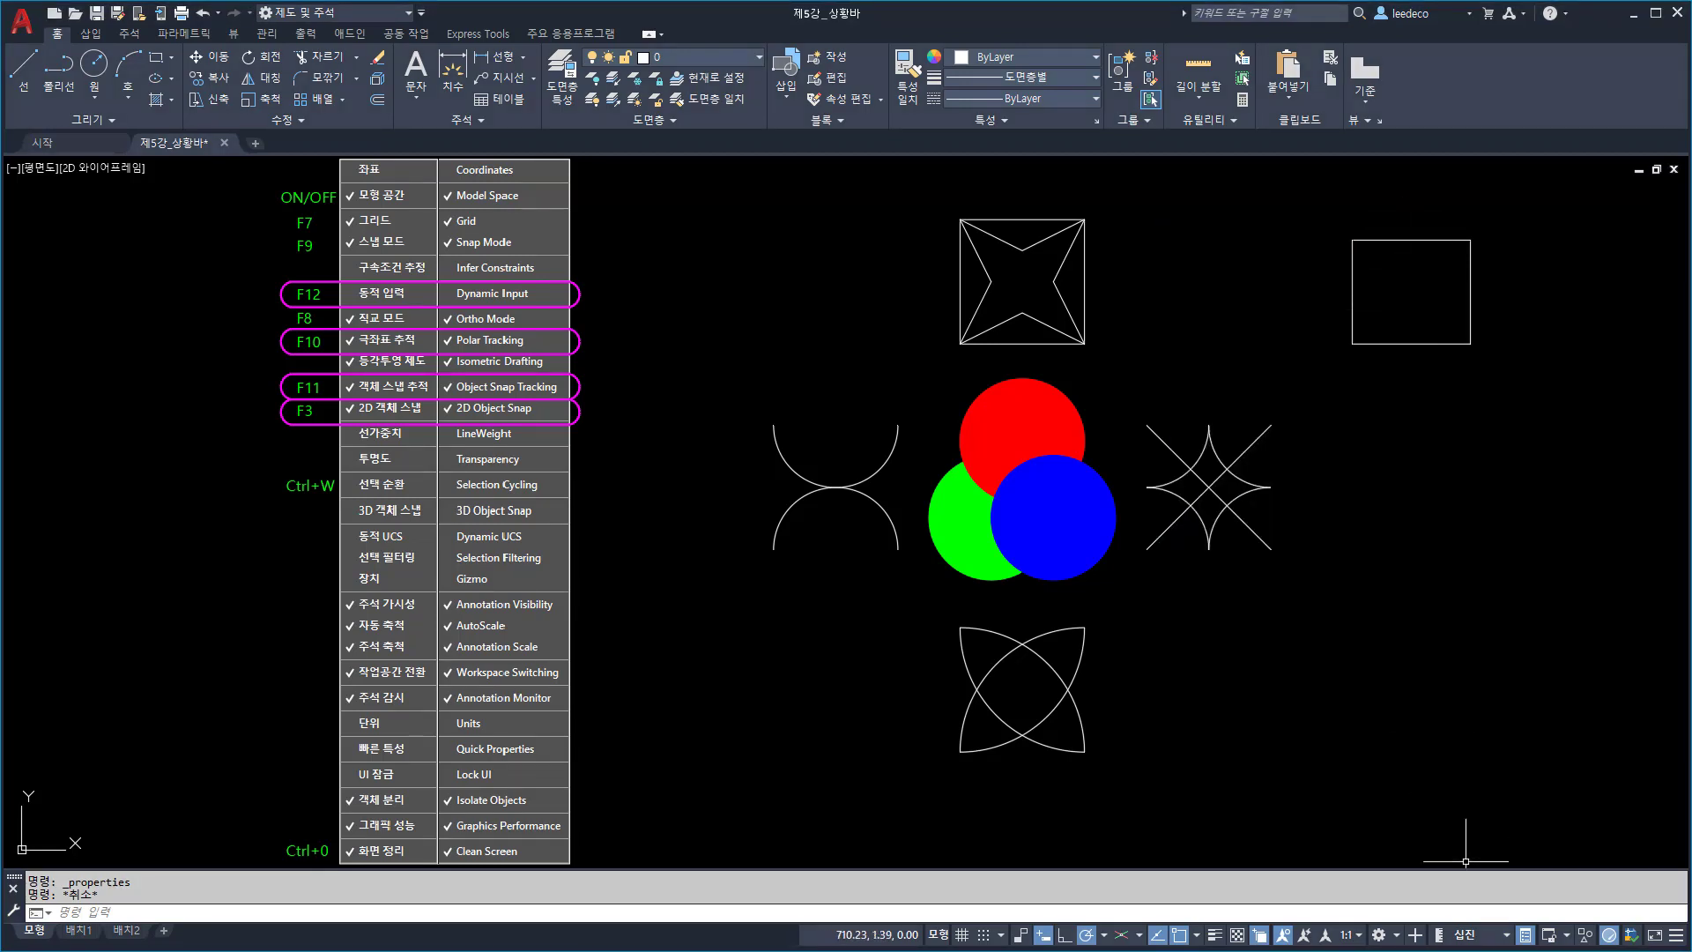
pyautogui.click(1525, 934)
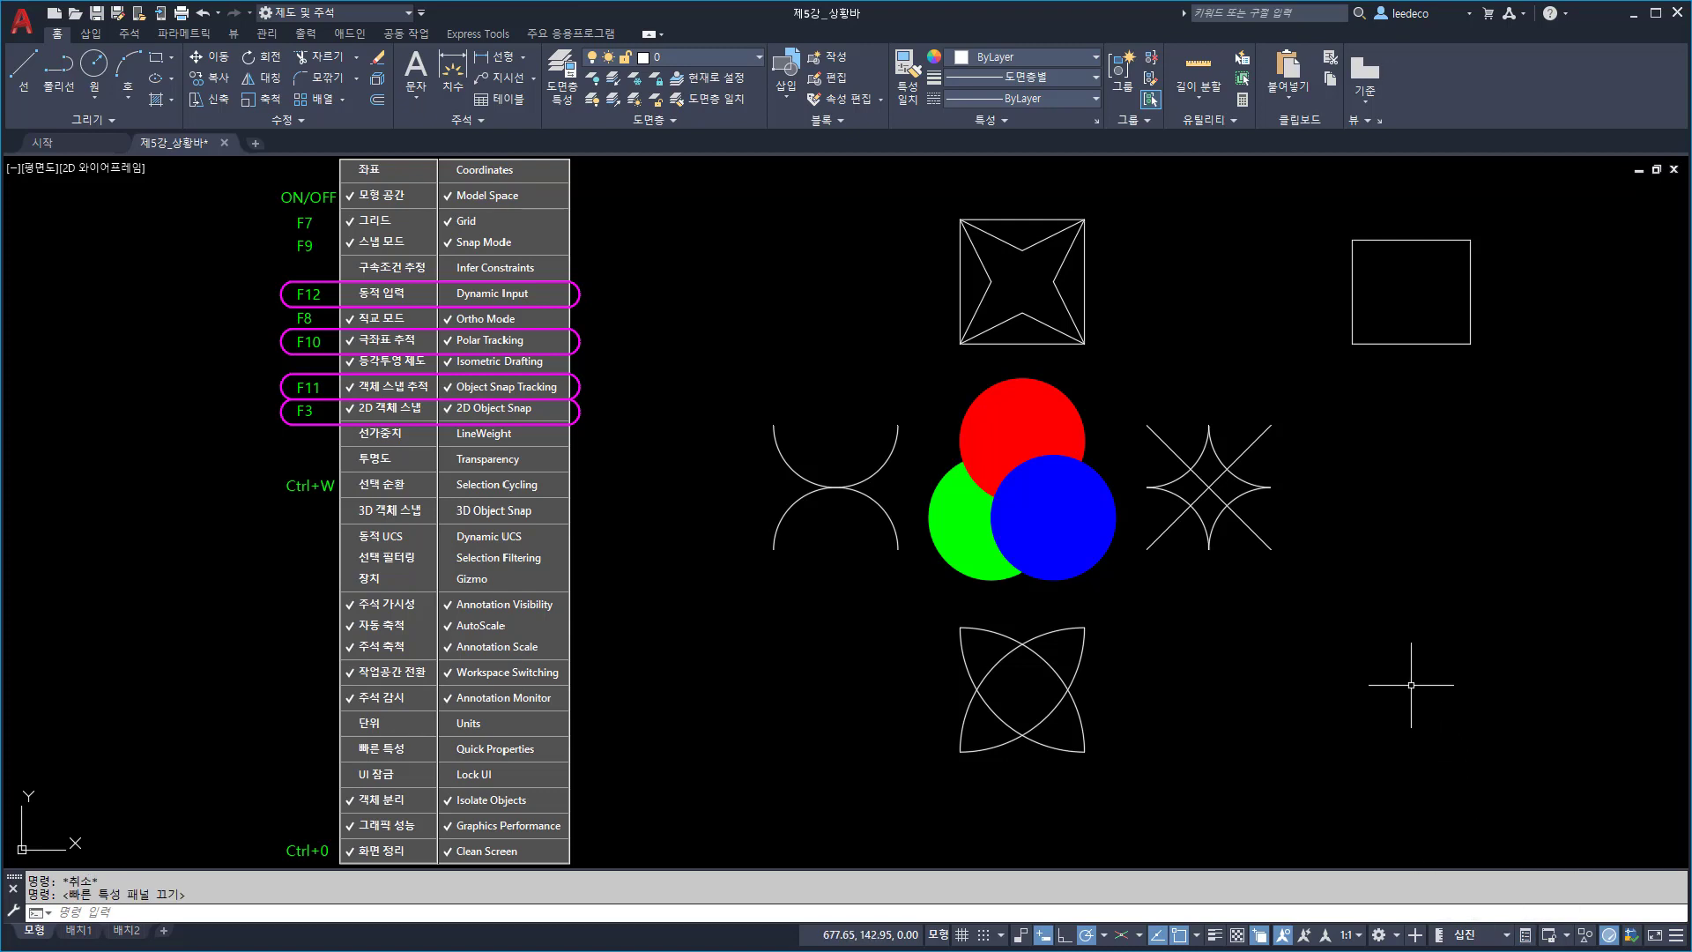
# Step: Open the Properties palette, dock it along the right side of the drawing area, and turn on Lock UI
pyautogui.click(1332, 706)
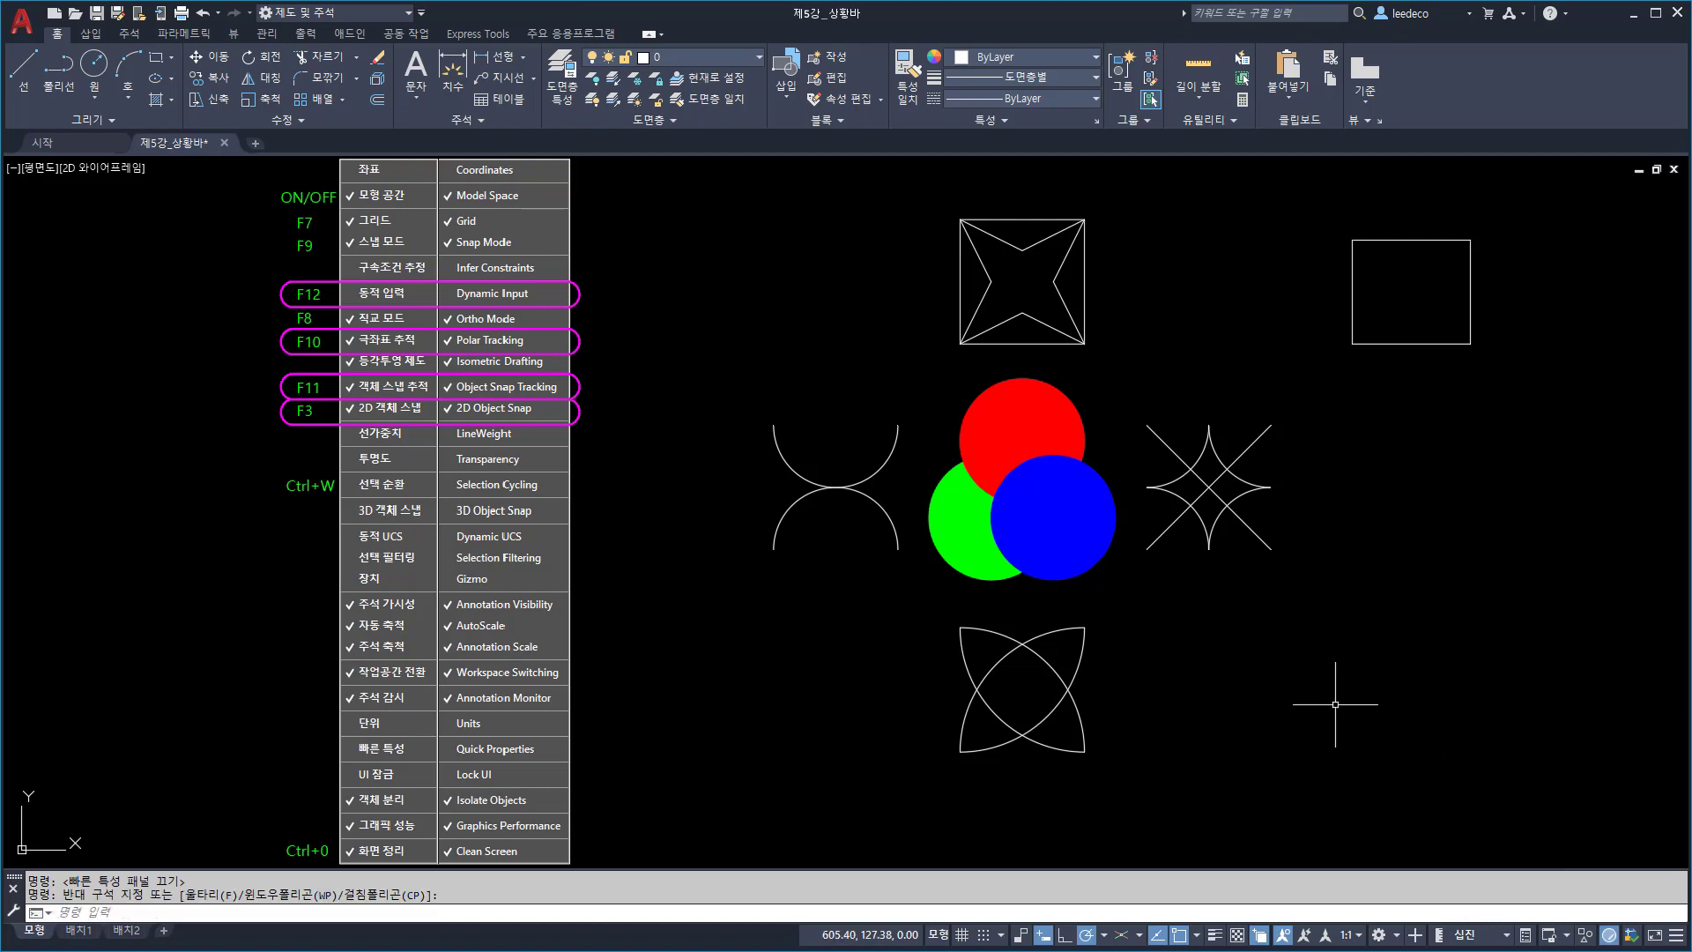
pyautogui.hotkey('ctrl', '1')
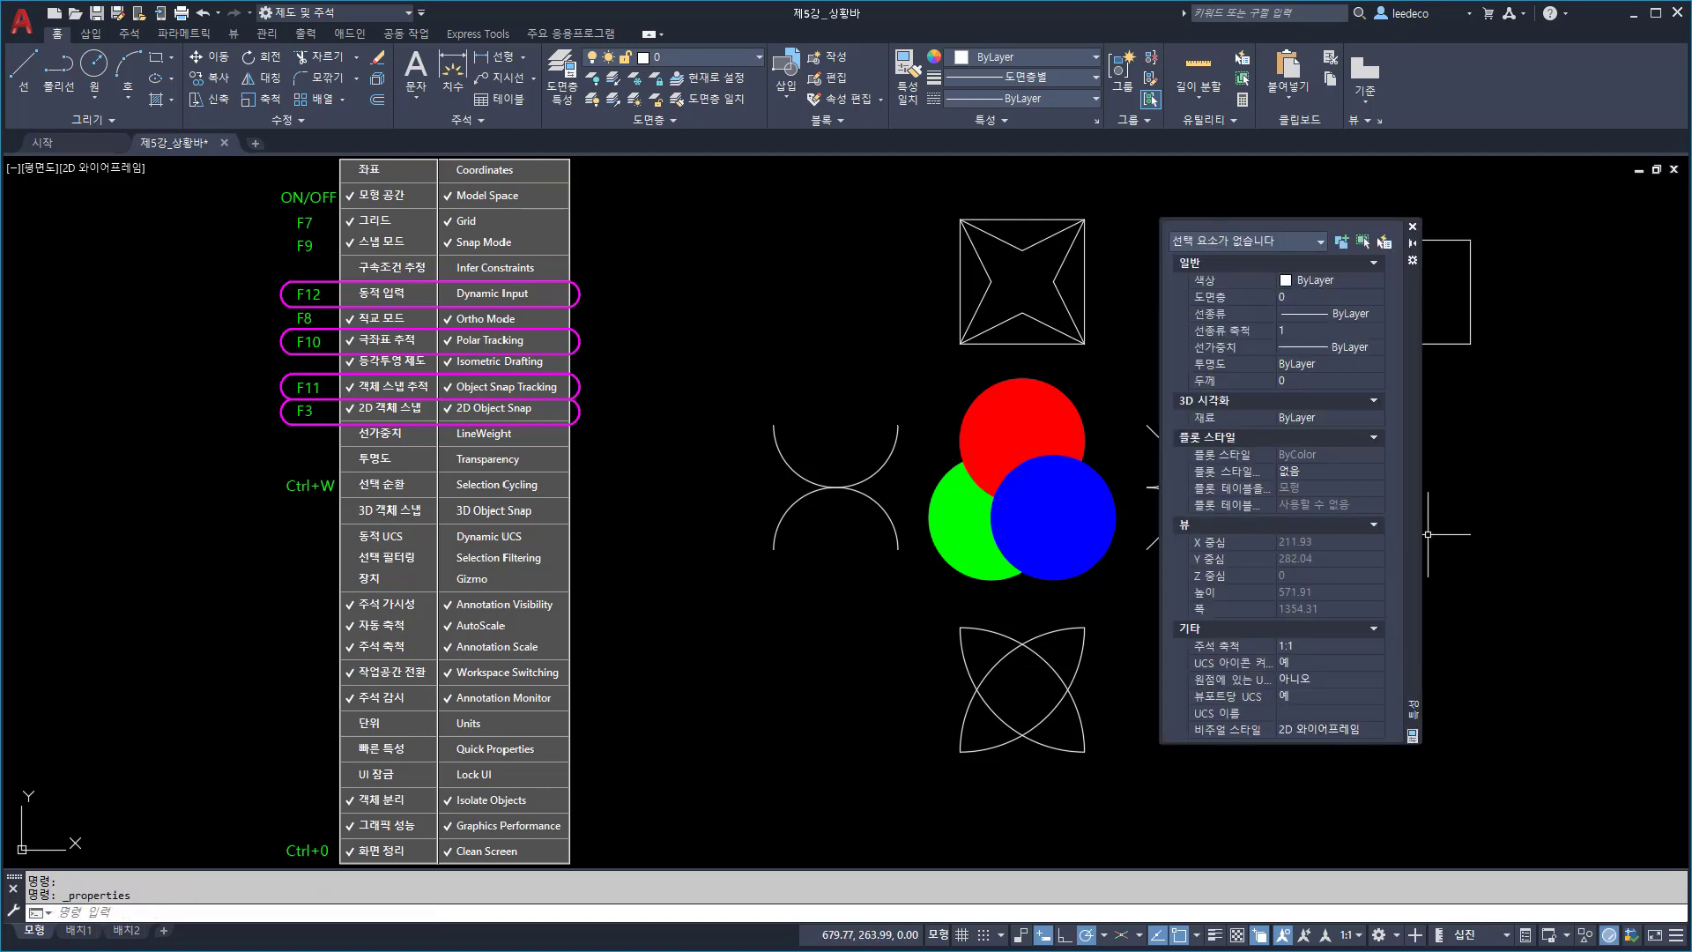
pyautogui.moveTo(1413, 534); pyautogui.dragTo(1679, 541)
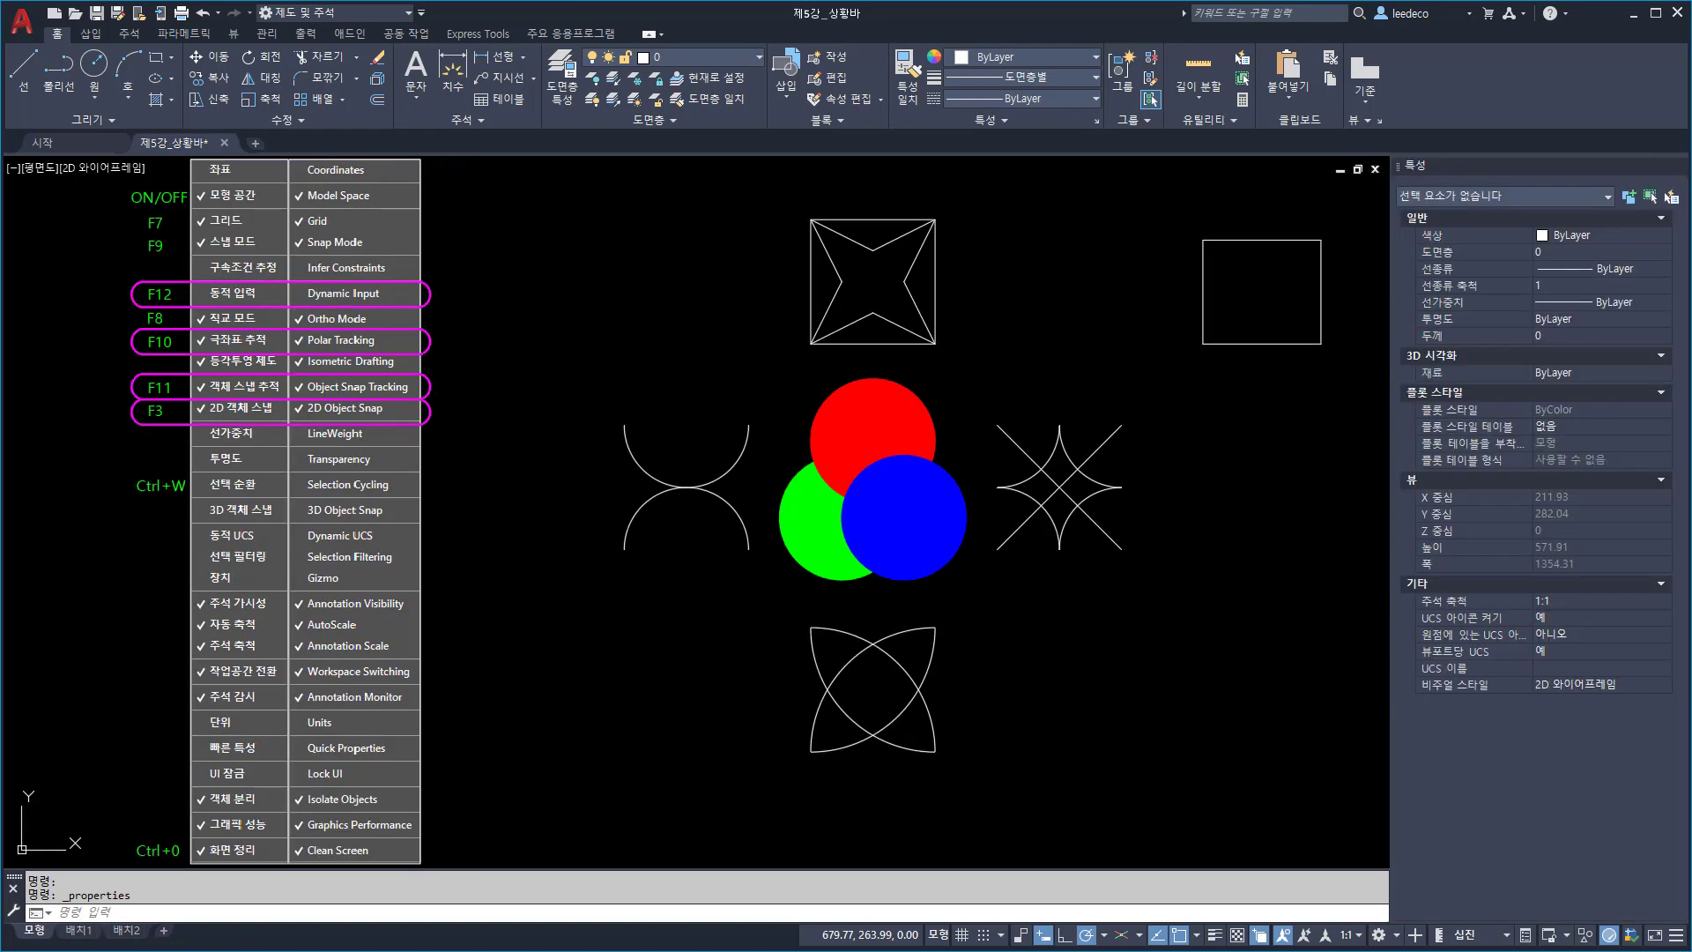
pyautogui.click(1548, 935)
pyautogui.click(1297, 695)
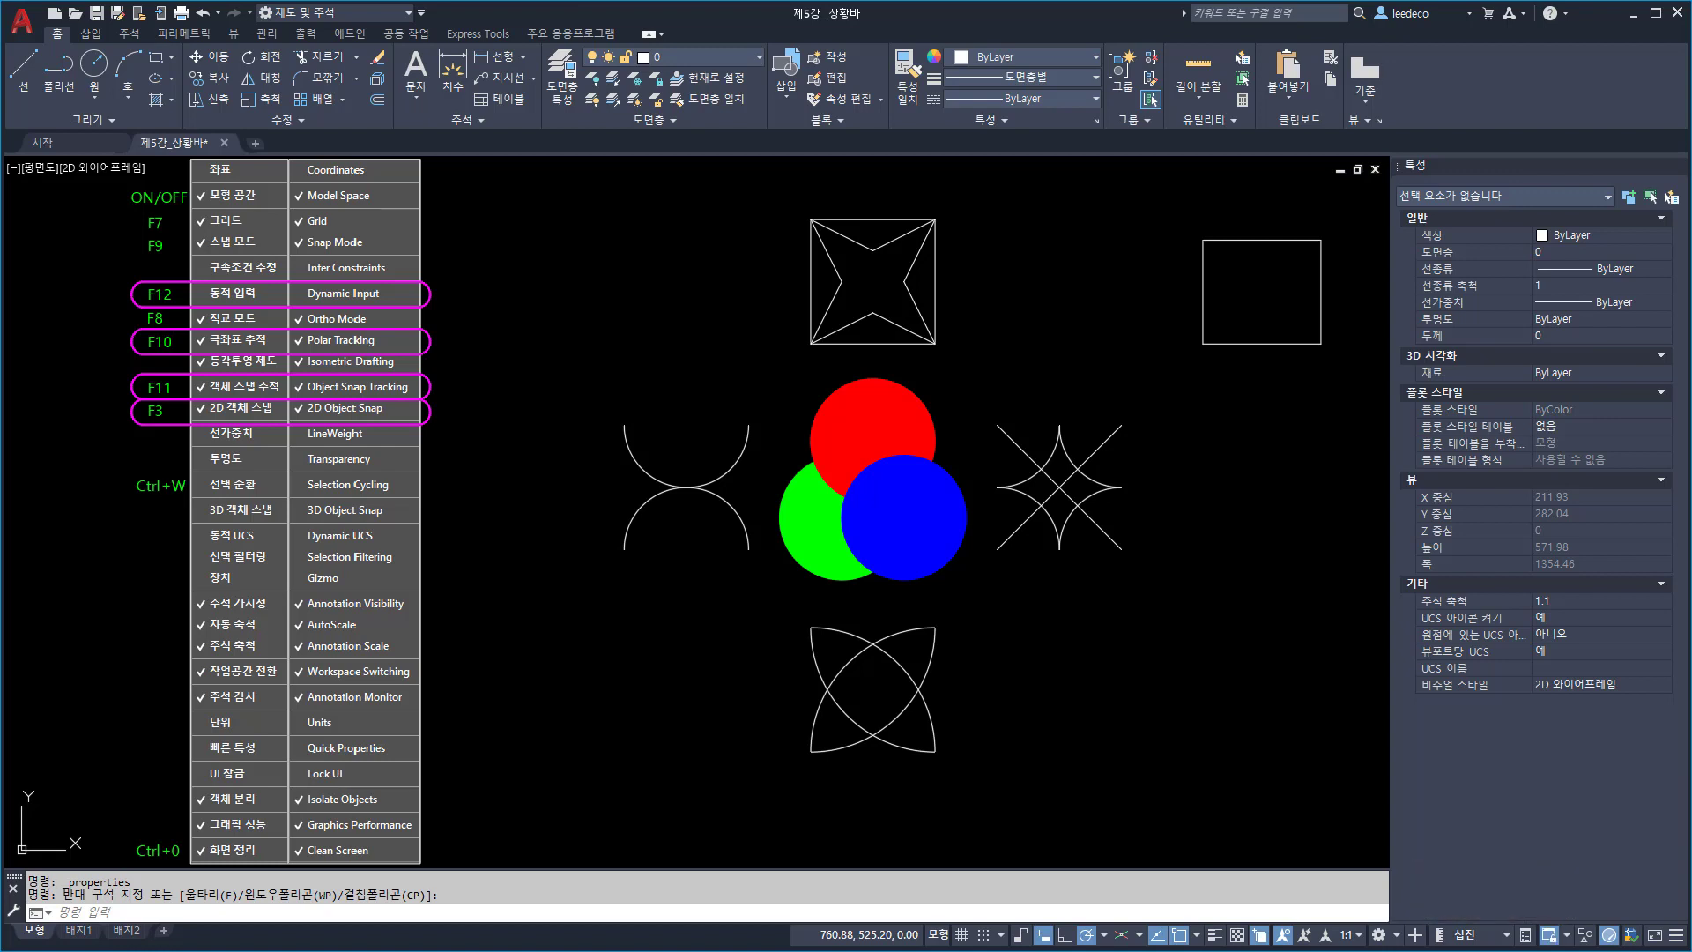
# Step: View the Lock UI options, undock the Properties palette into the drawing area, and close it
pyautogui.click(1550, 935)
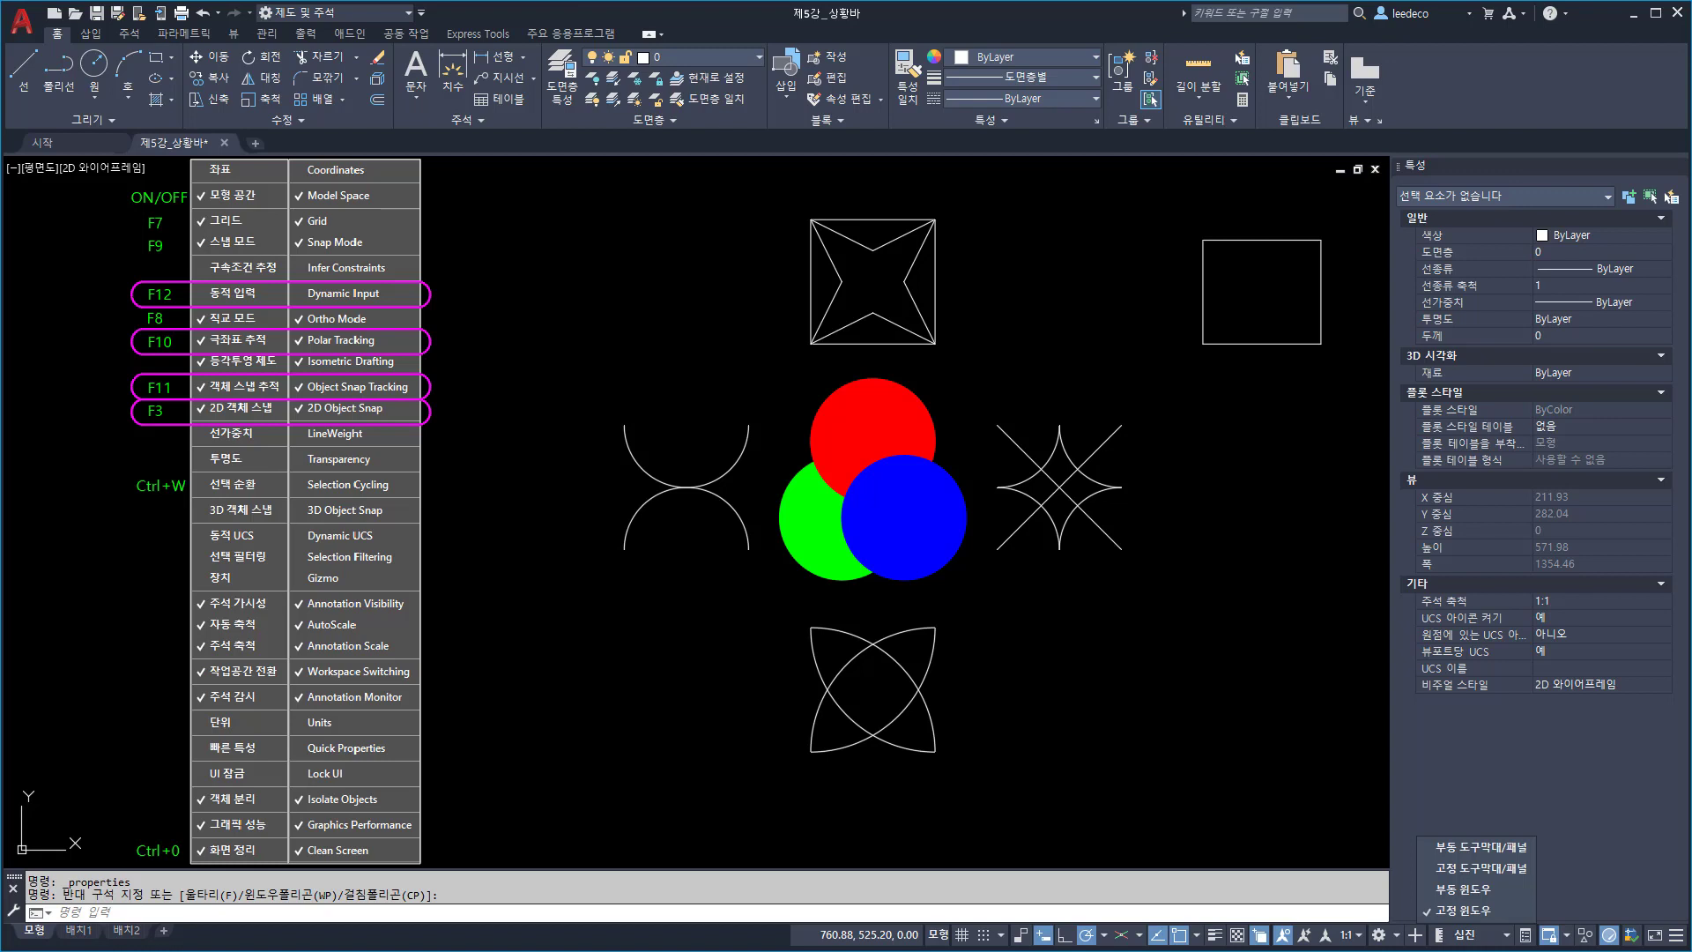
pyautogui.press('Escape')
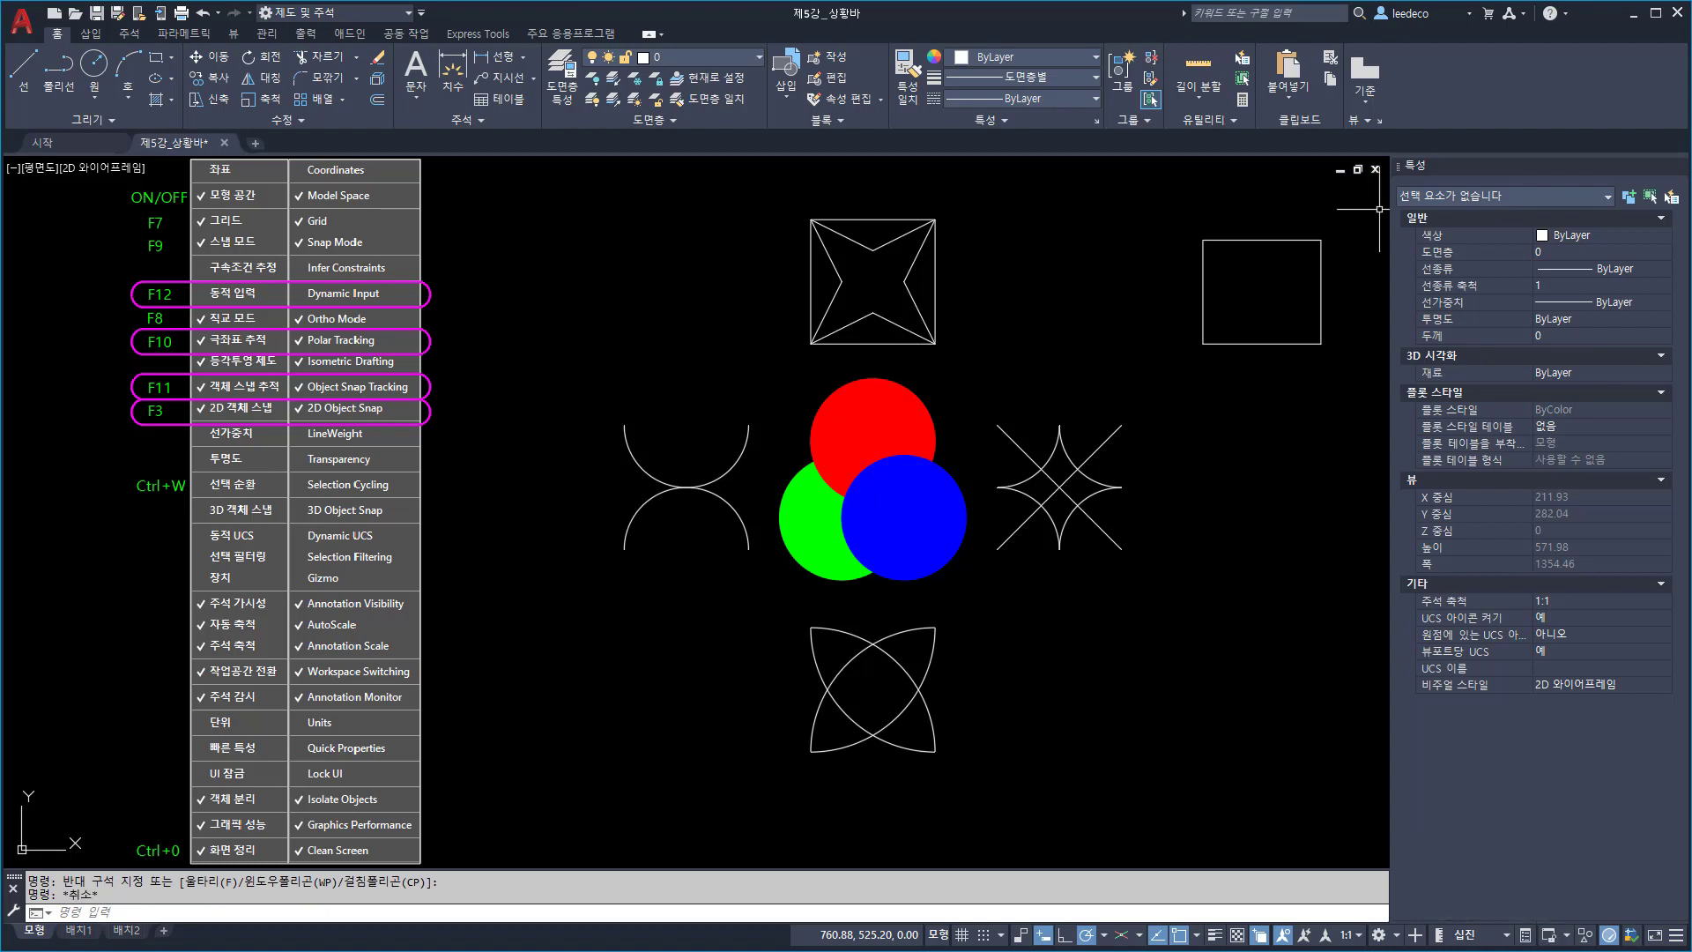
pyautogui.moveTo(1410, 165); pyautogui.dragTo(1061, 284)
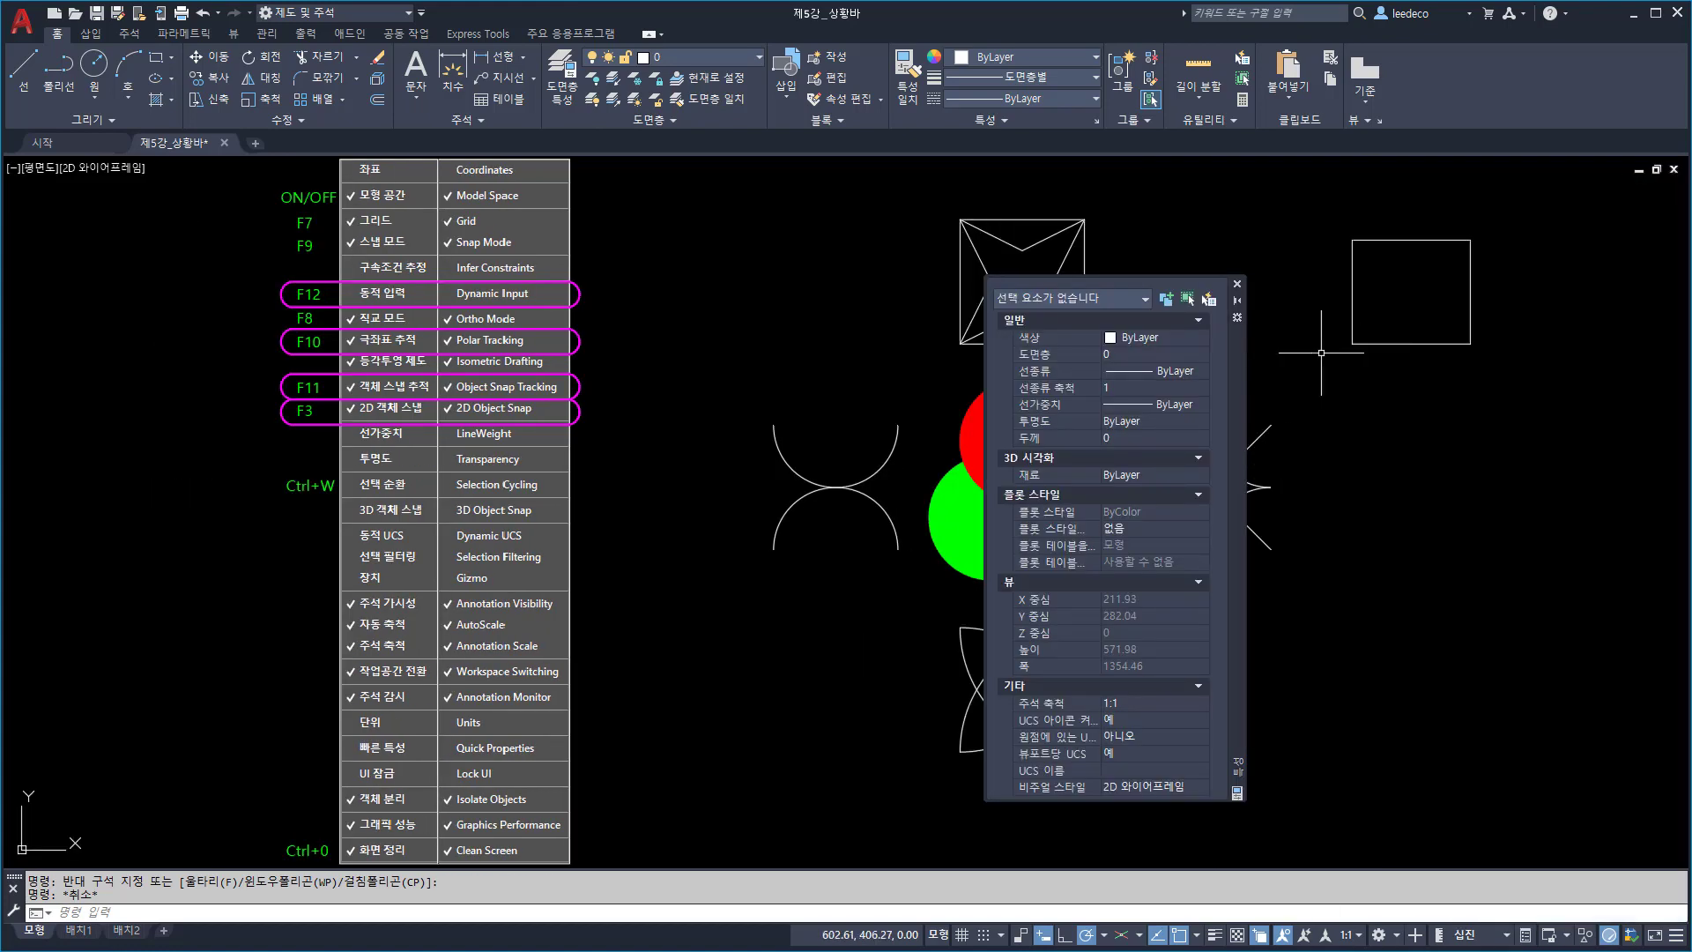
pyautogui.moveTo(1237, 407); pyautogui.dragTo(1290, 386)
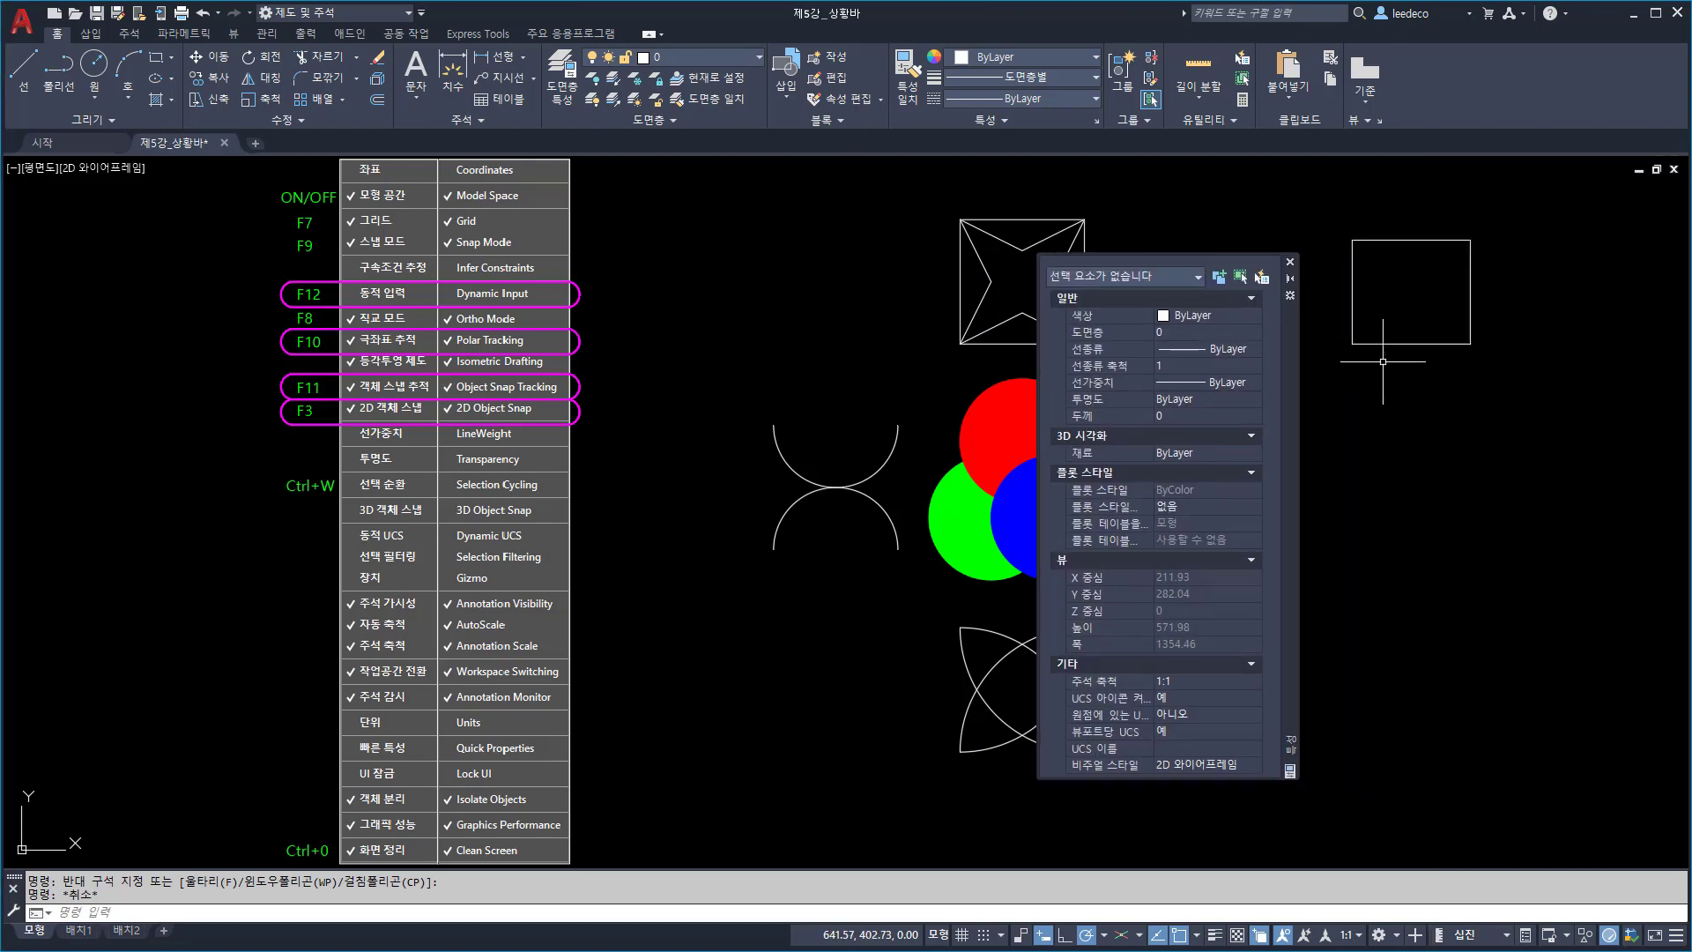
pyautogui.click(1290, 262)
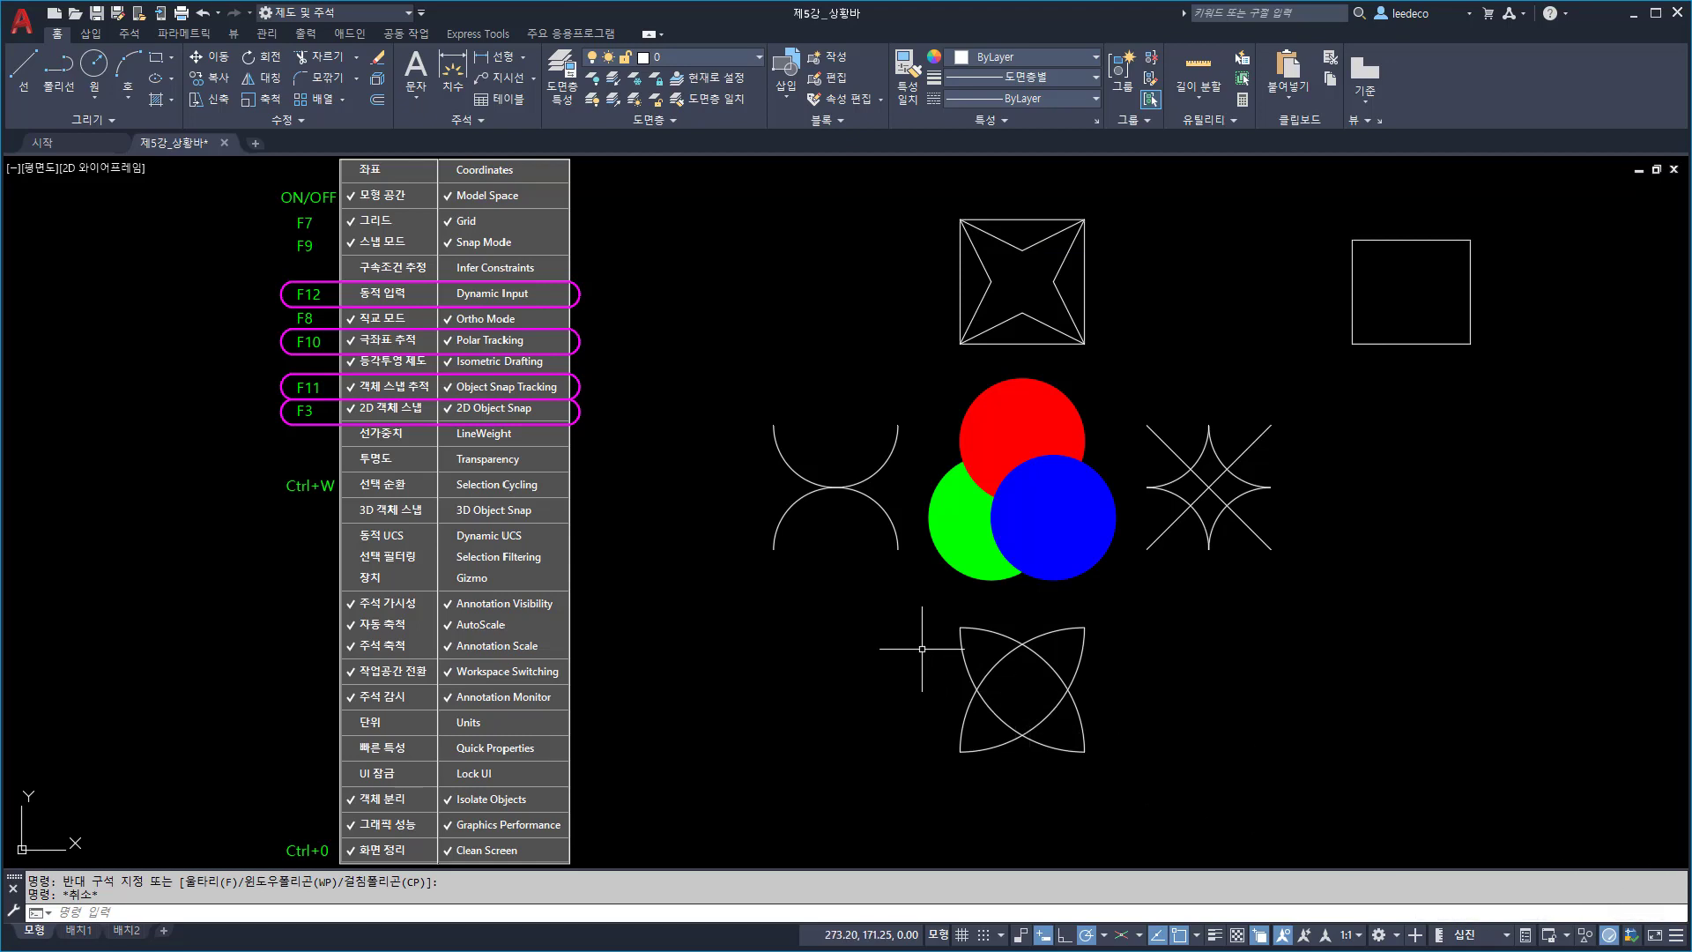
# Step: Isolate the four-arc petal figure below the colored circles and undo the isolation
pyautogui.click(917, 619)
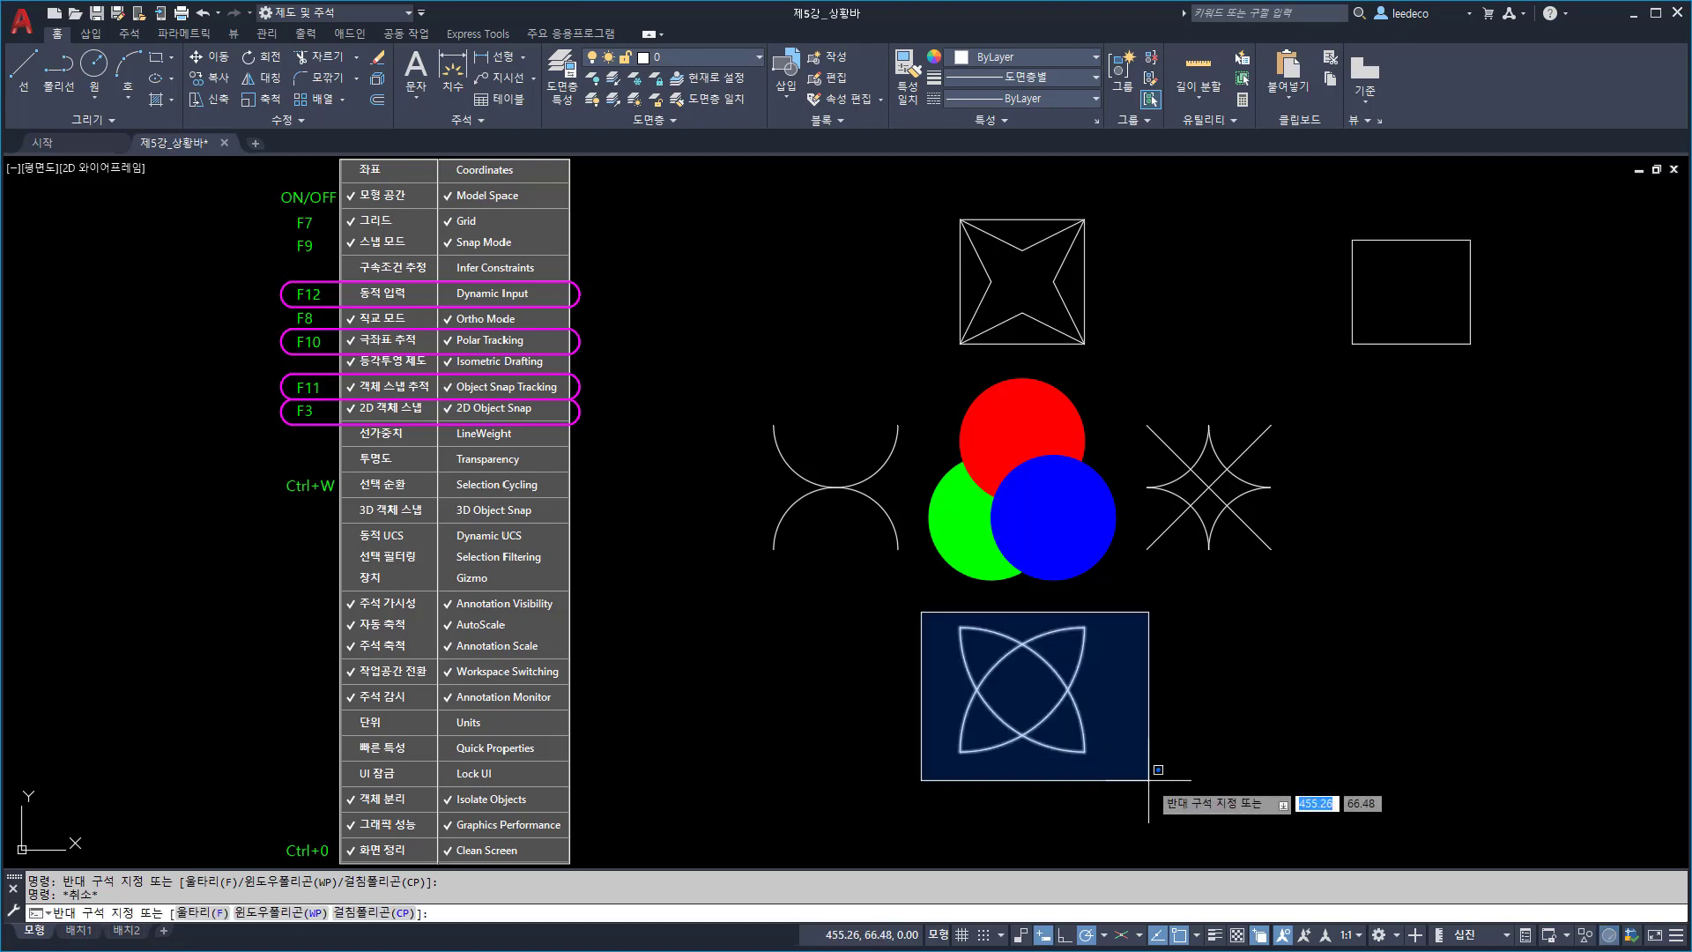
pyautogui.click(1158, 776)
pyautogui.rightClick(1315, 582)
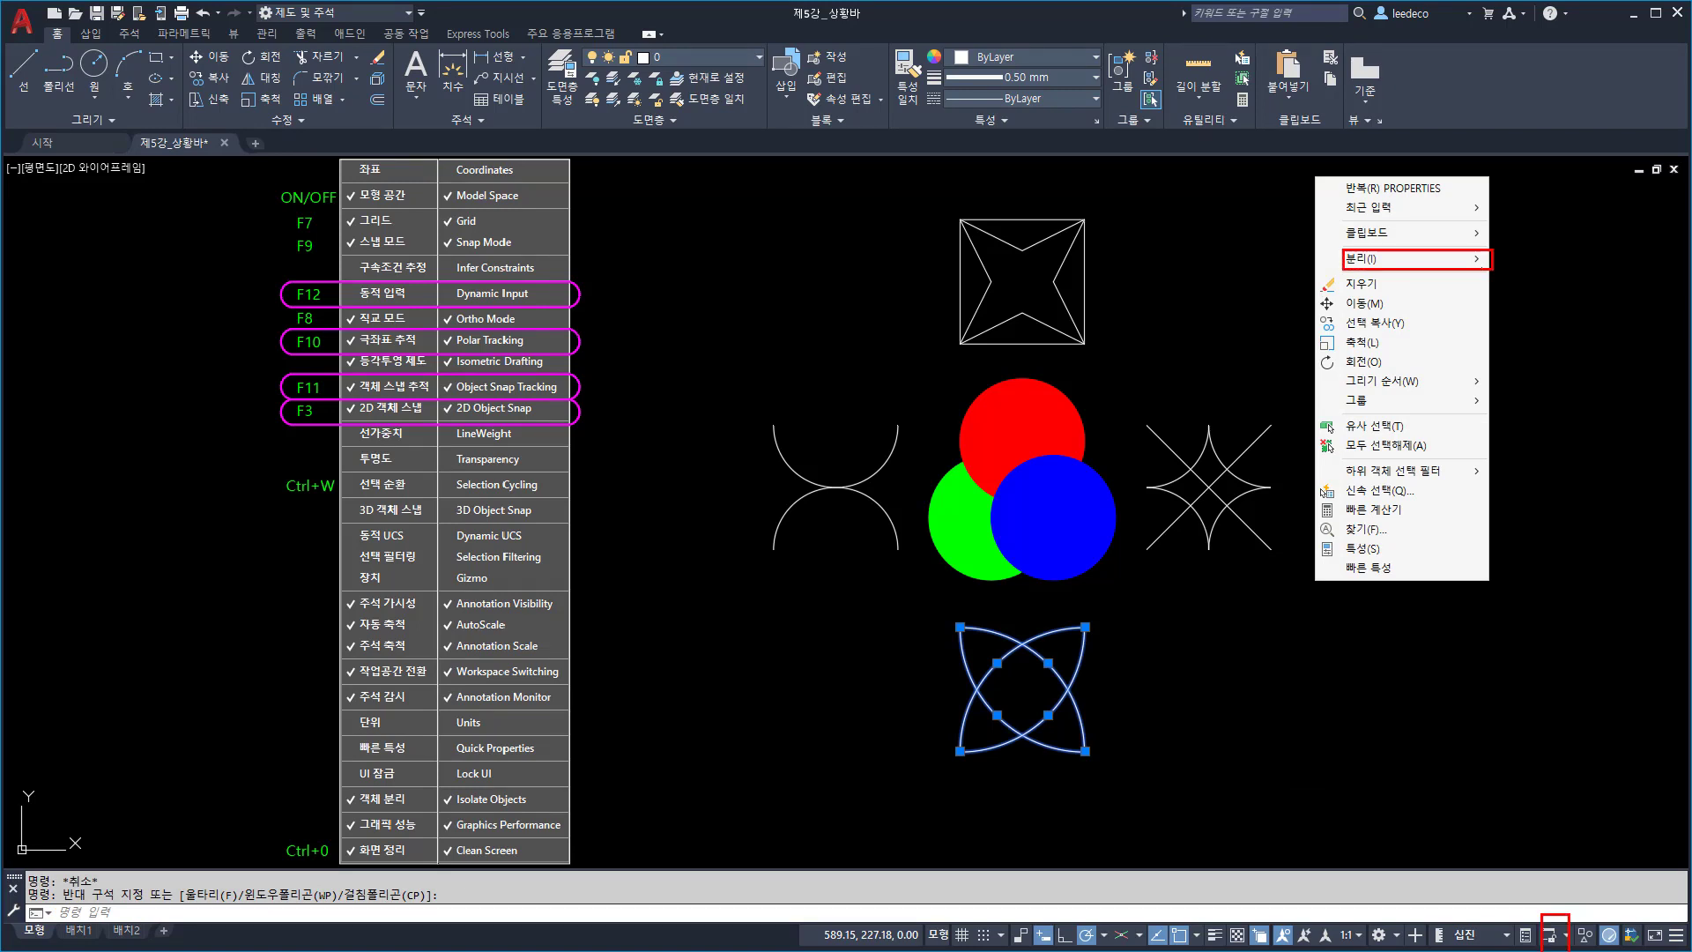
pyautogui.press('Escape')
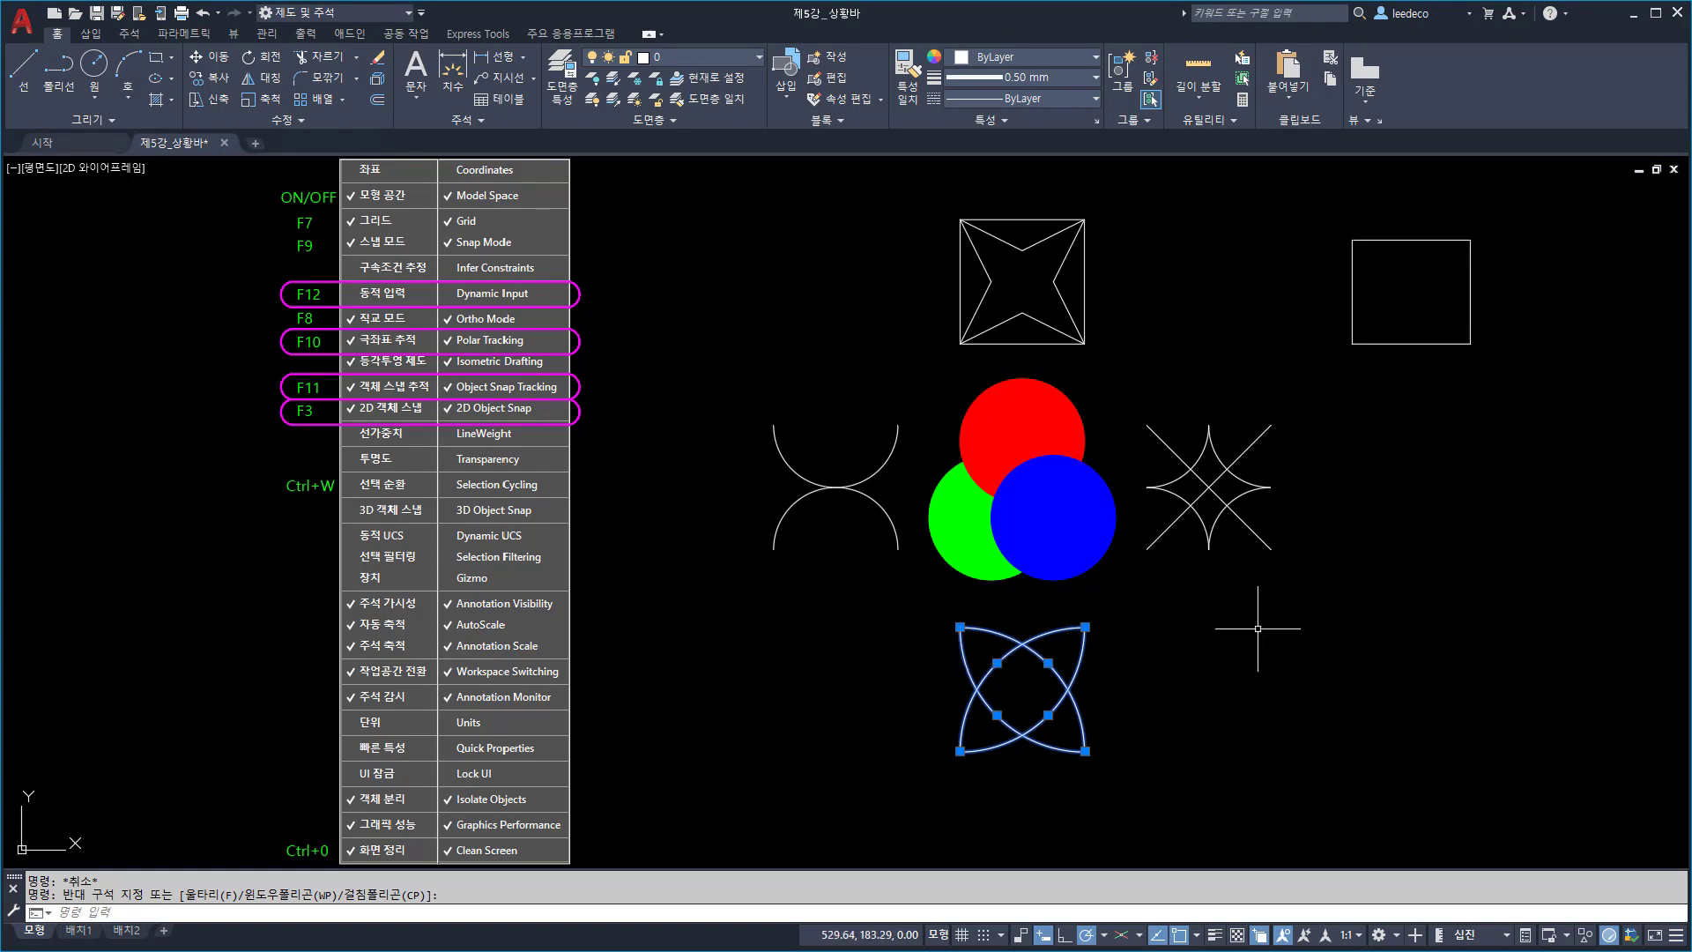
pyautogui.rightClick(1272, 584)
pyautogui.moveTo(1349, 264)
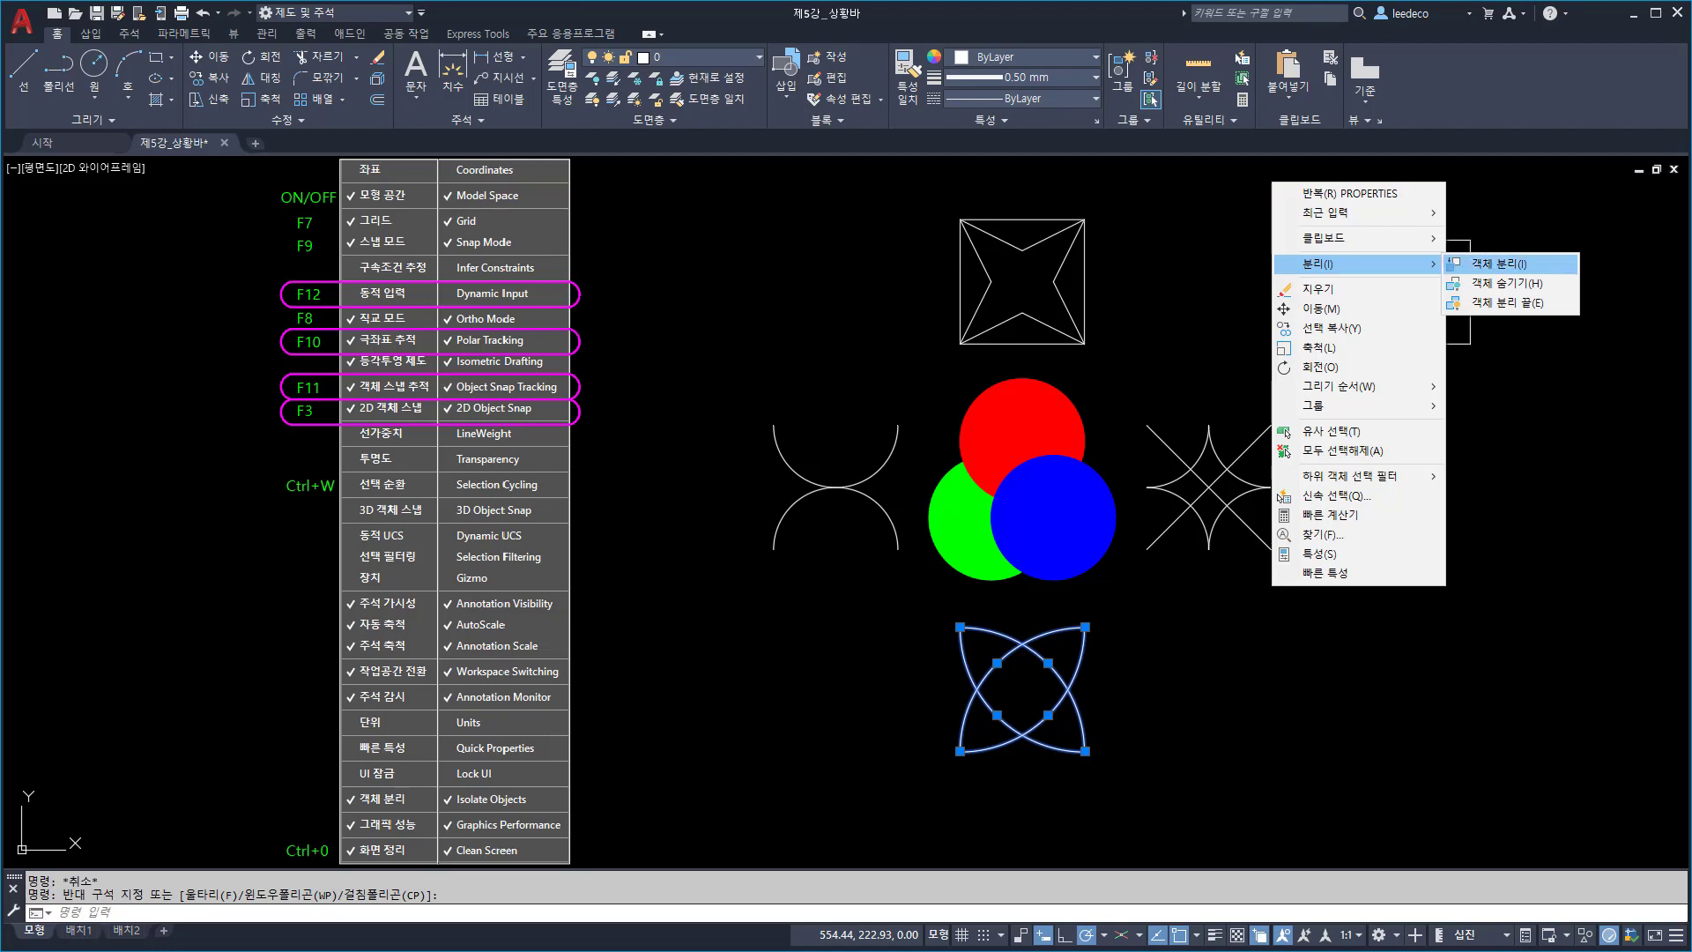
pyautogui.click(1516, 262)
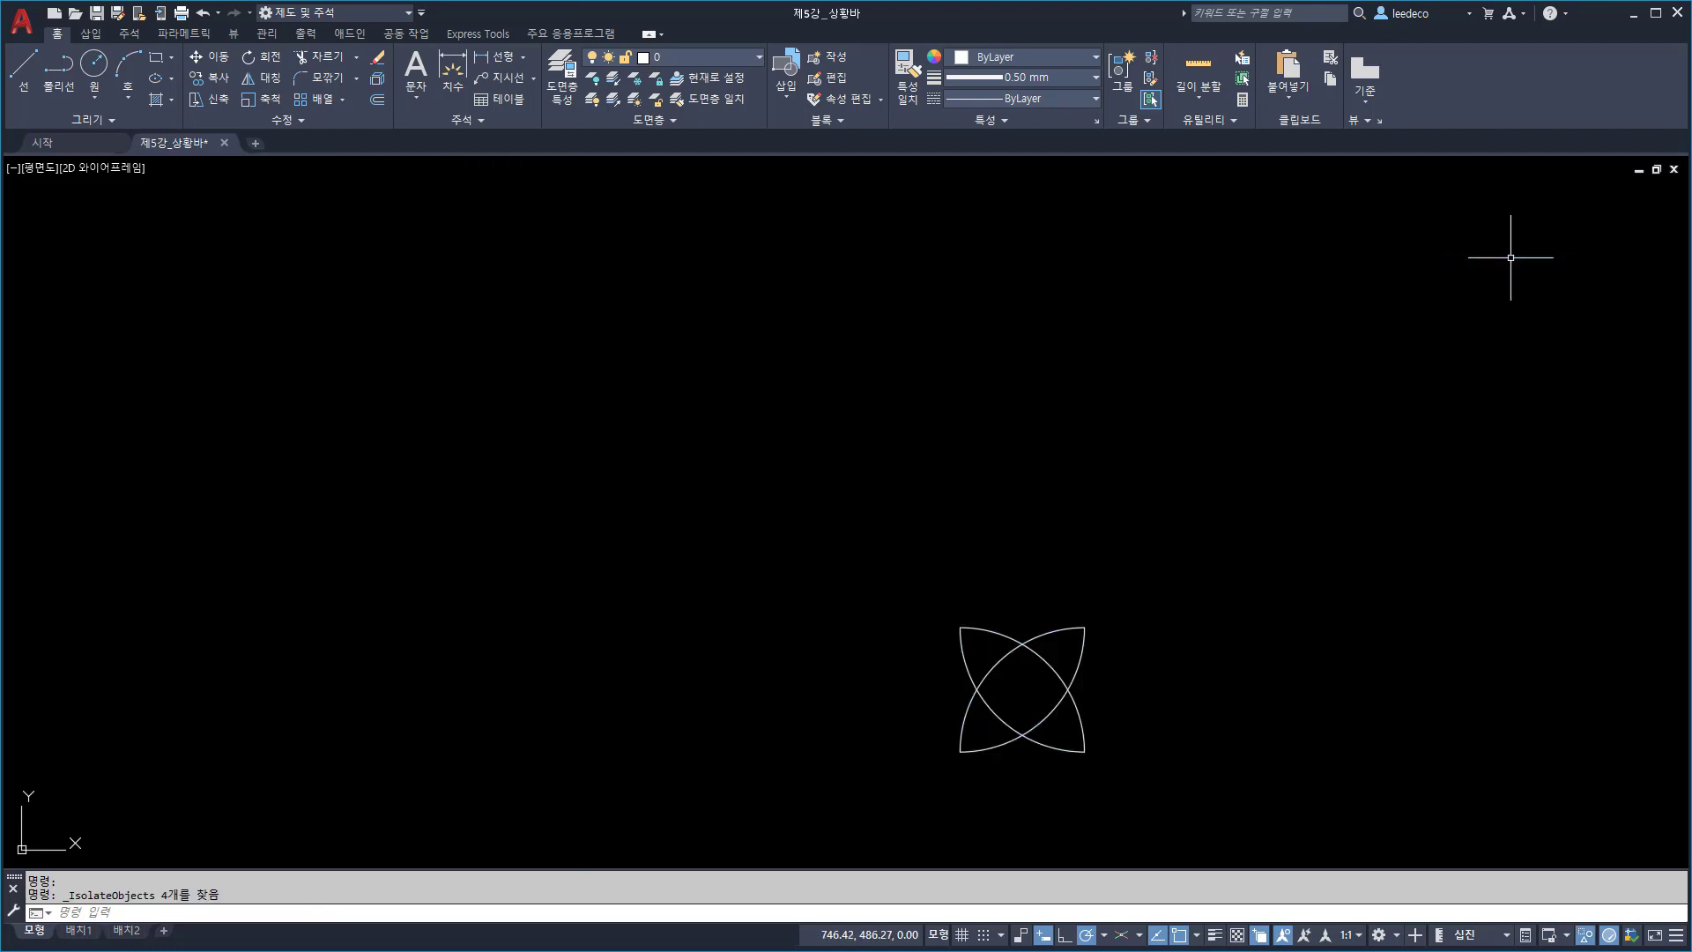
pyautogui.hotkey('ctrl', 'z')
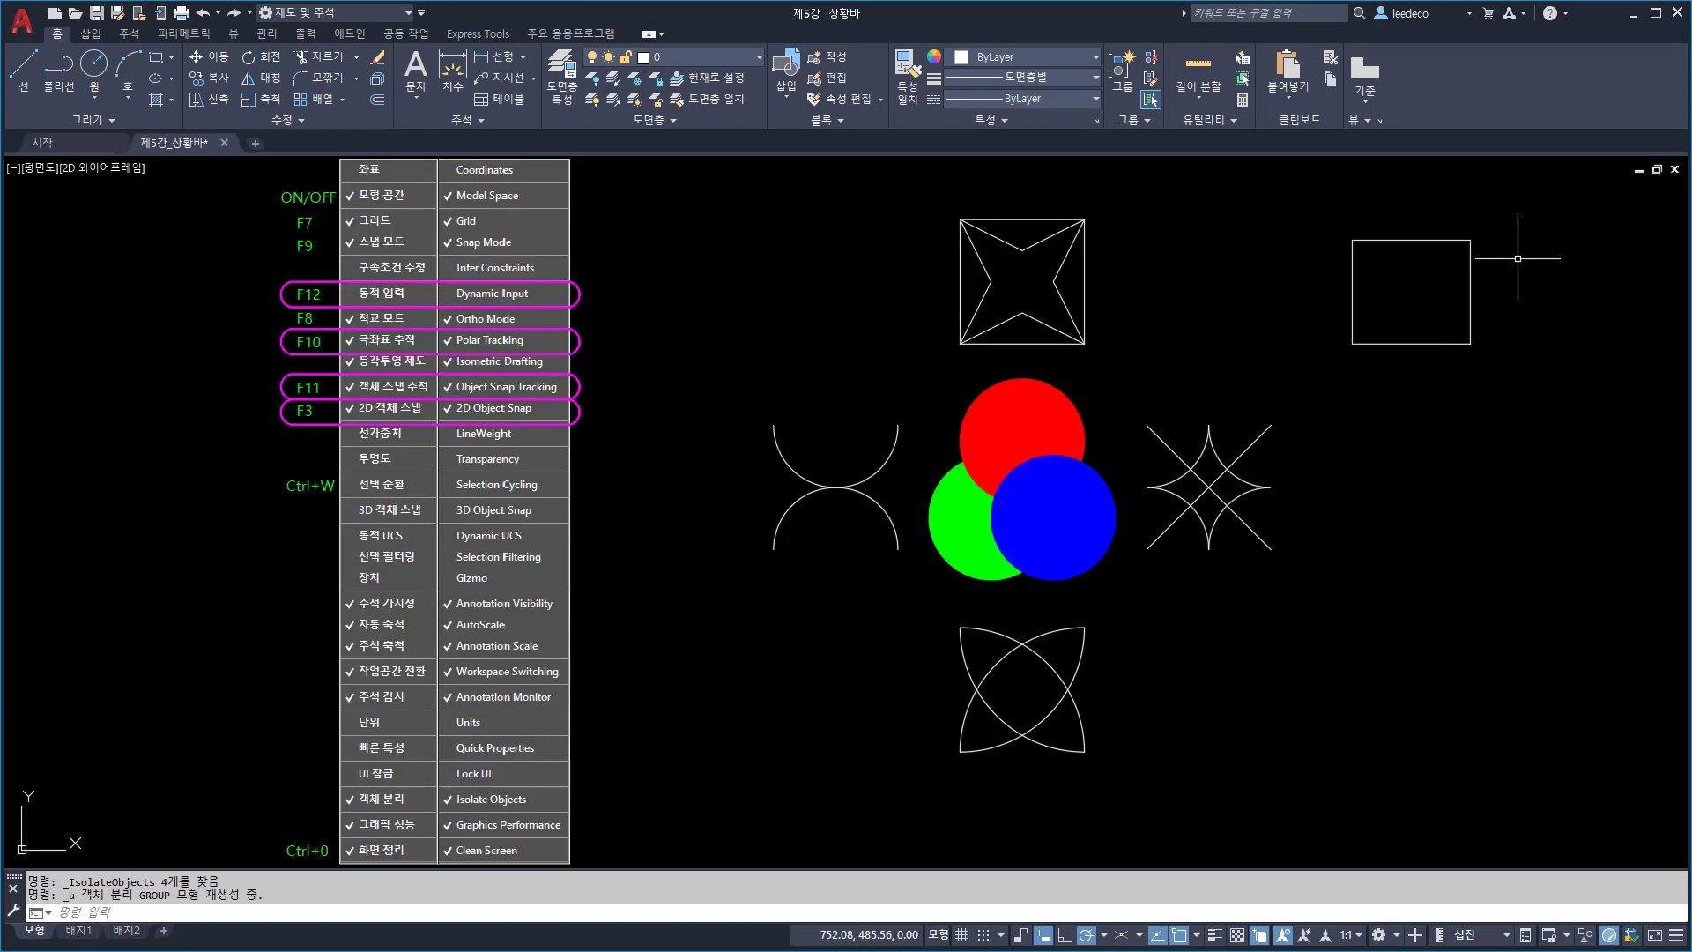
# Step: Hide the four-arc petal figure below the colored circles with Hide Objects
pyautogui.click(890, 613)
pyautogui.click(1180, 798)
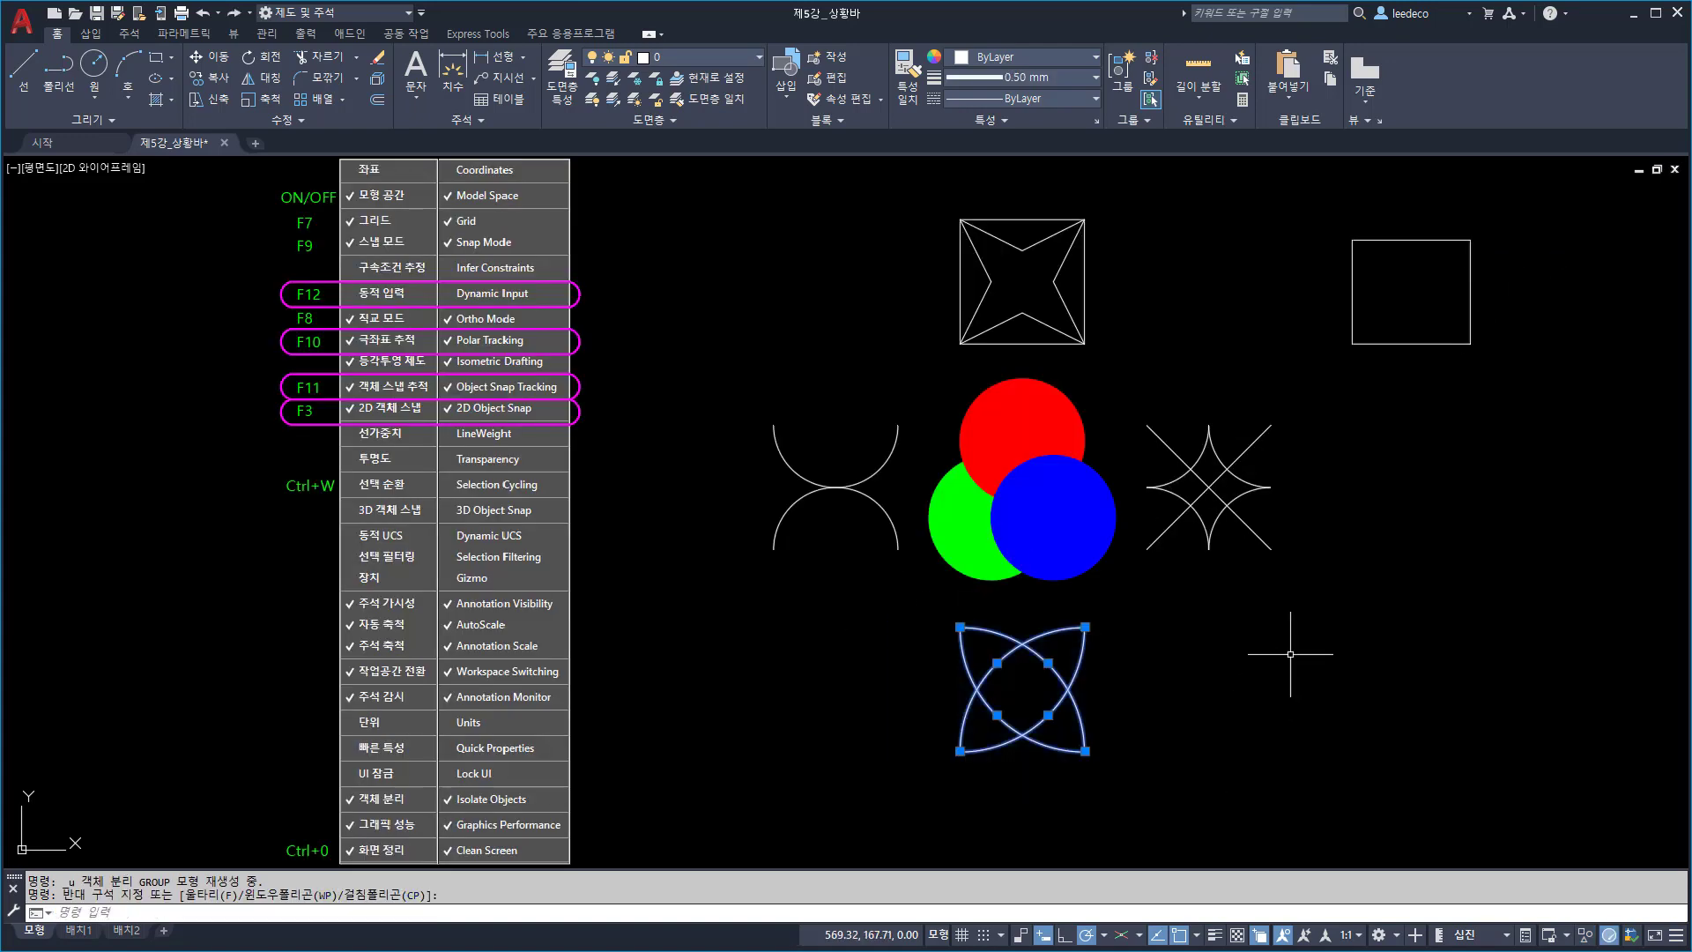
pyautogui.rightClick(1319, 588)
pyautogui.moveTo(1410, 264)
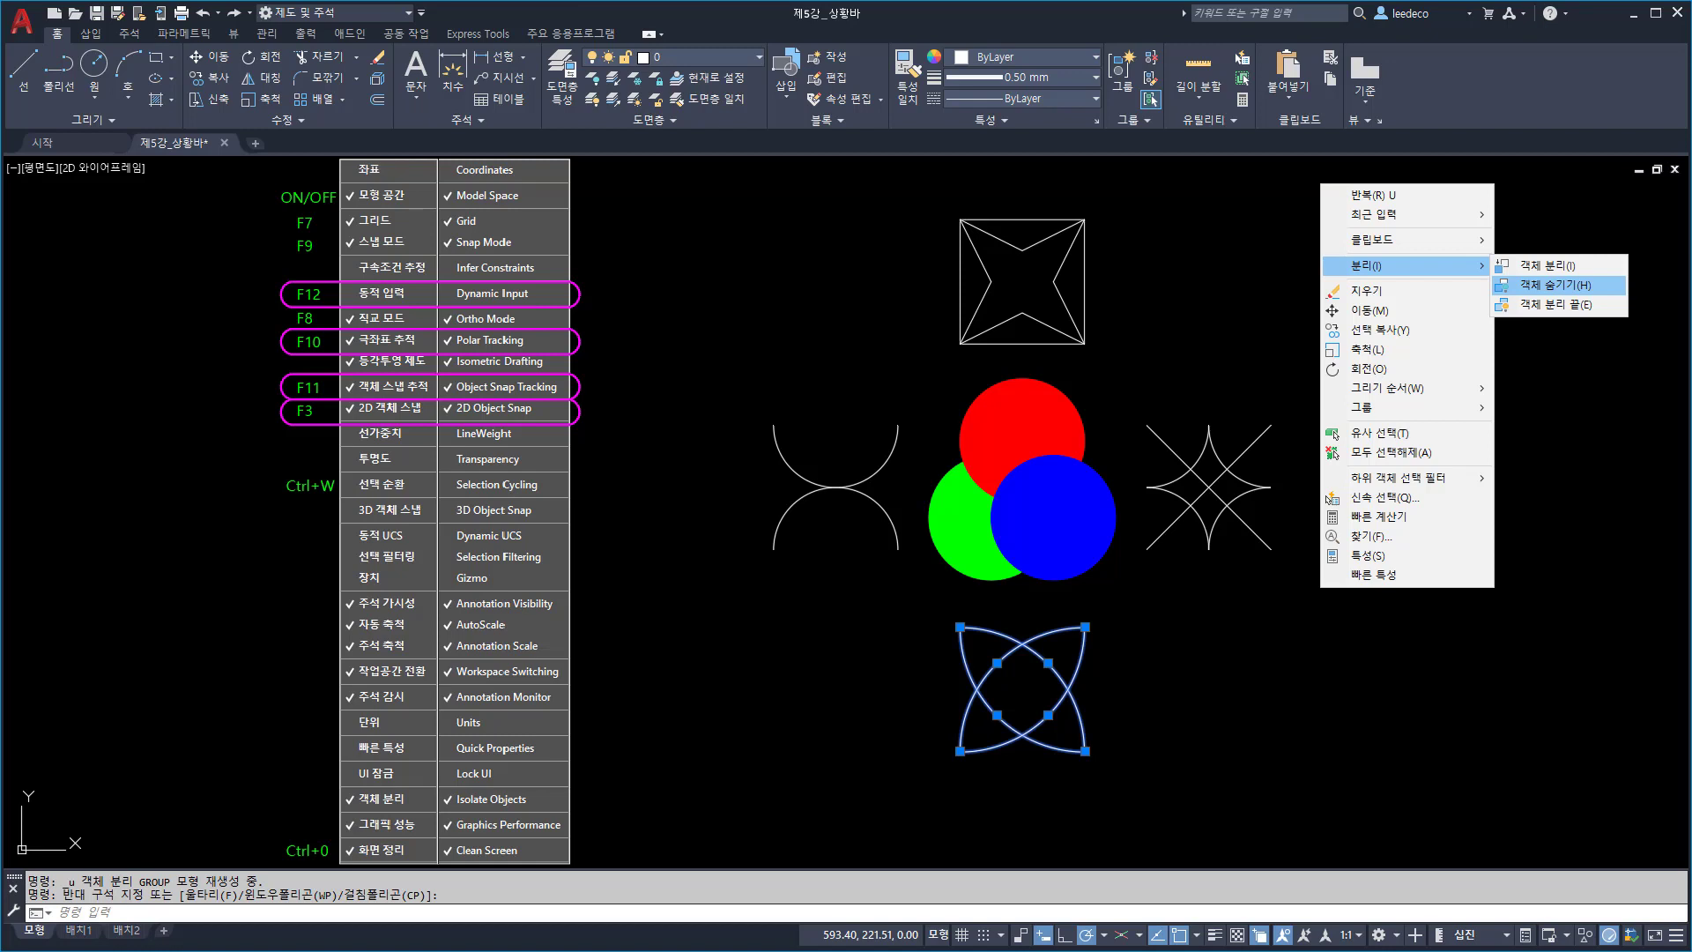
pyautogui.click(1556, 284)
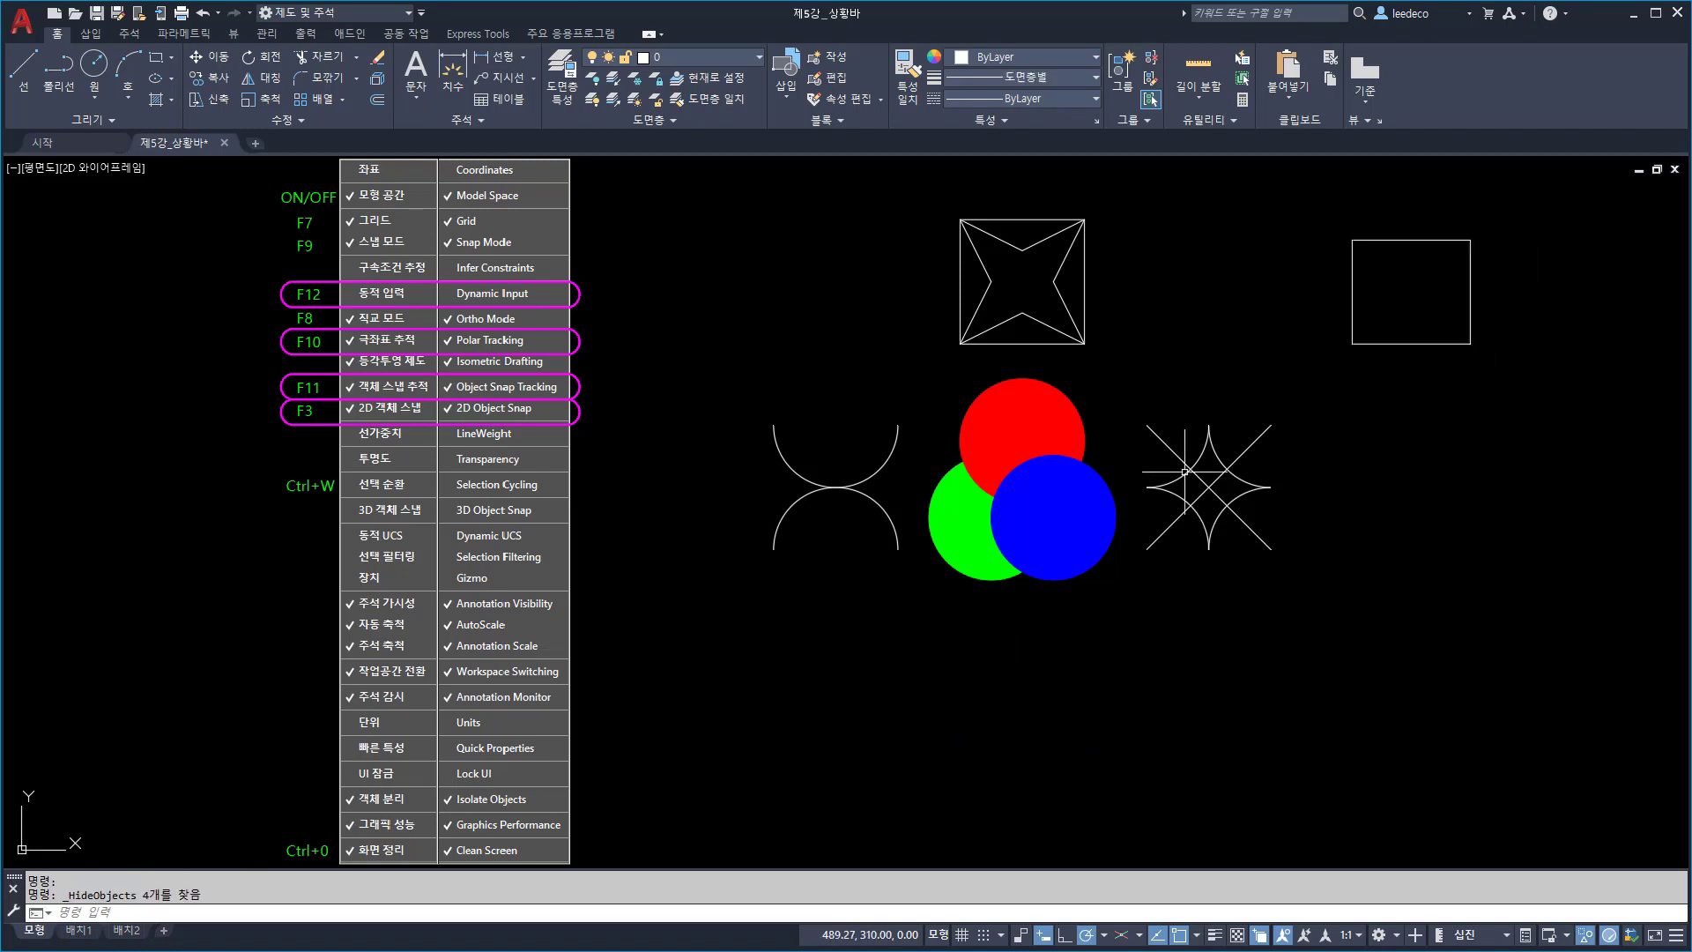
# Step: Hide the two touching arcs beside the colored circles with Hide Objects
pyautogui.click(736, 387)
pyautogui.click(917, 585)
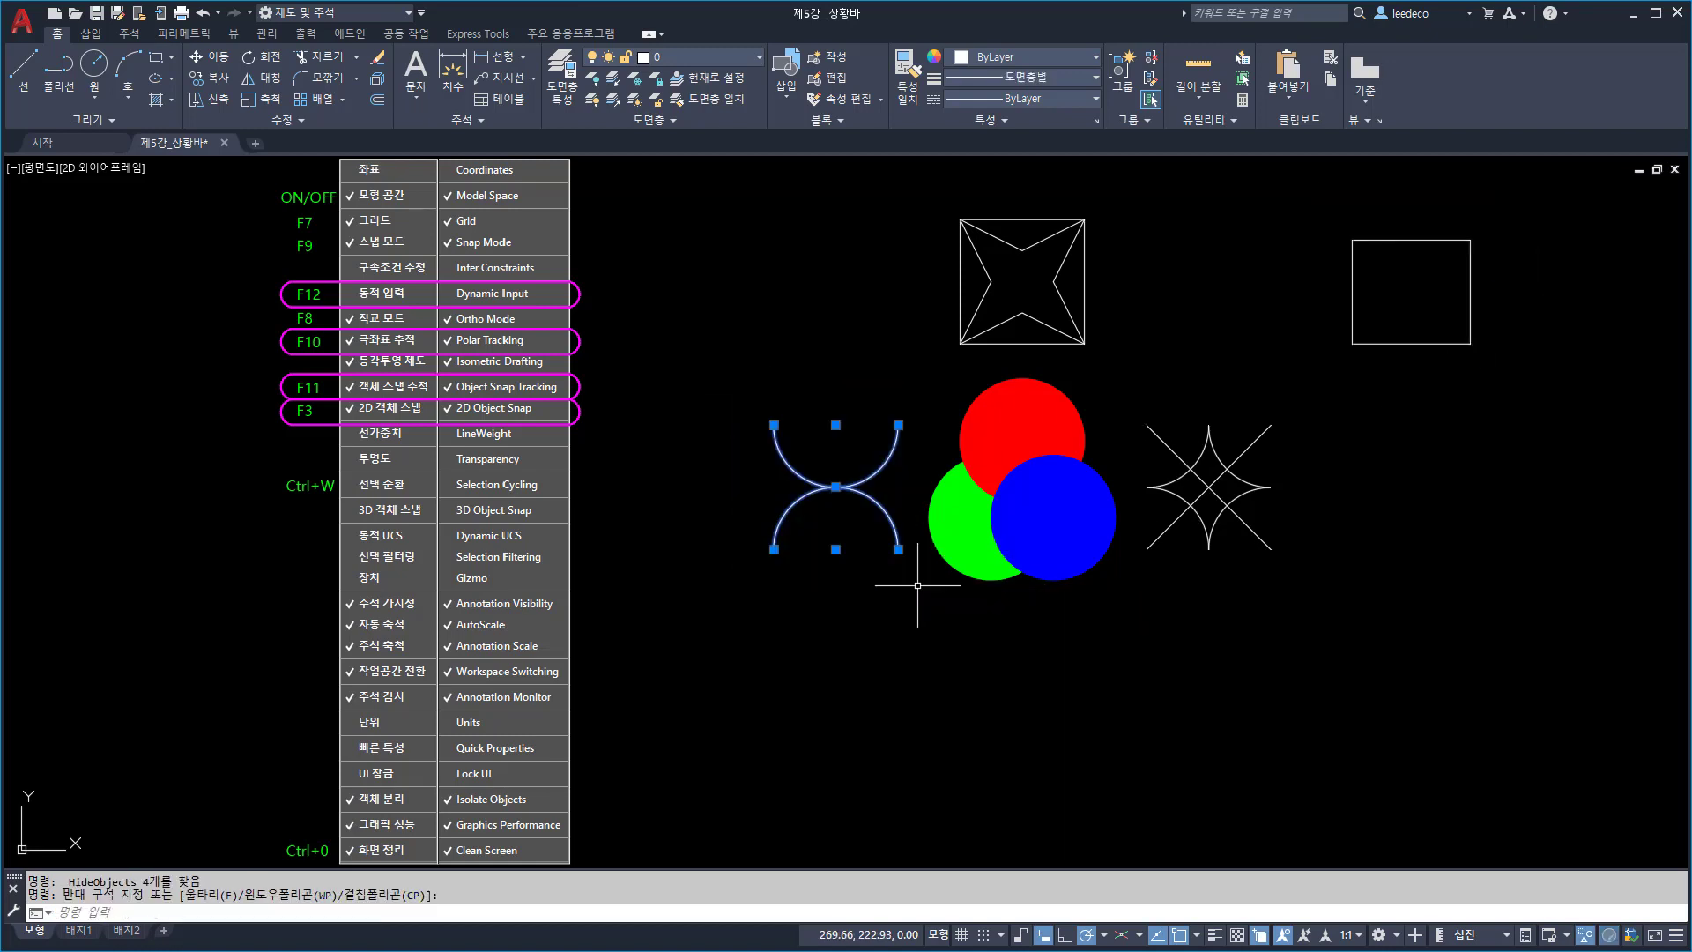
pyautogui.rightClick(819, 382)
pyautogui.moveTo(881, 461)
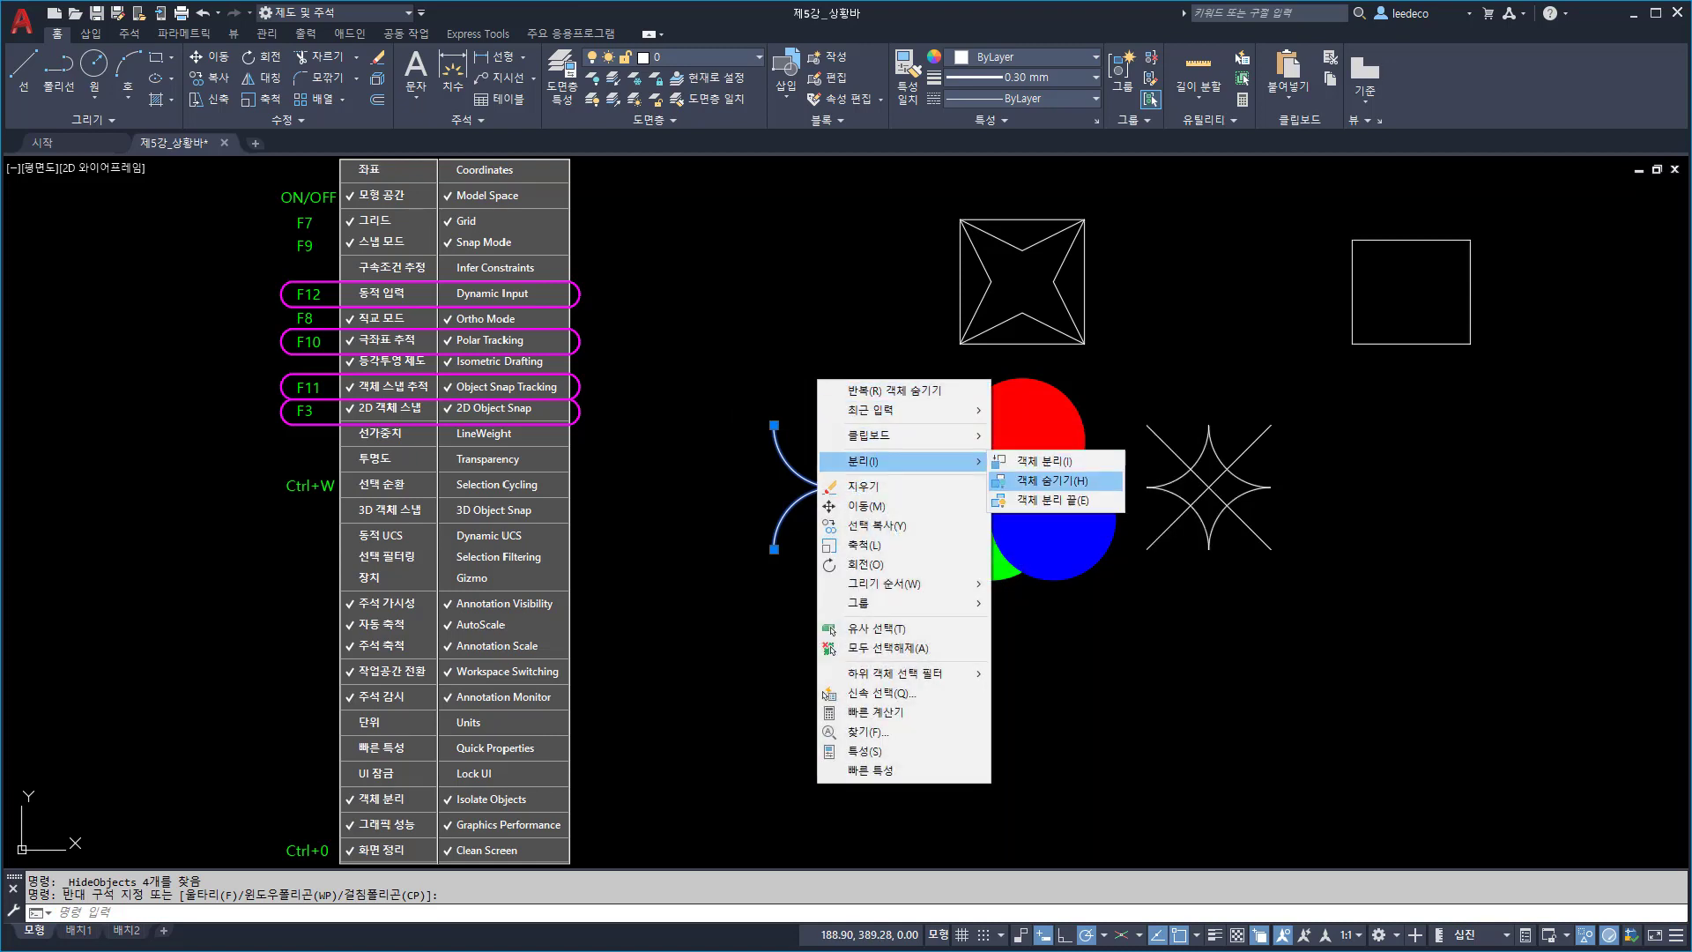
pyautogui.click(1053, 480)
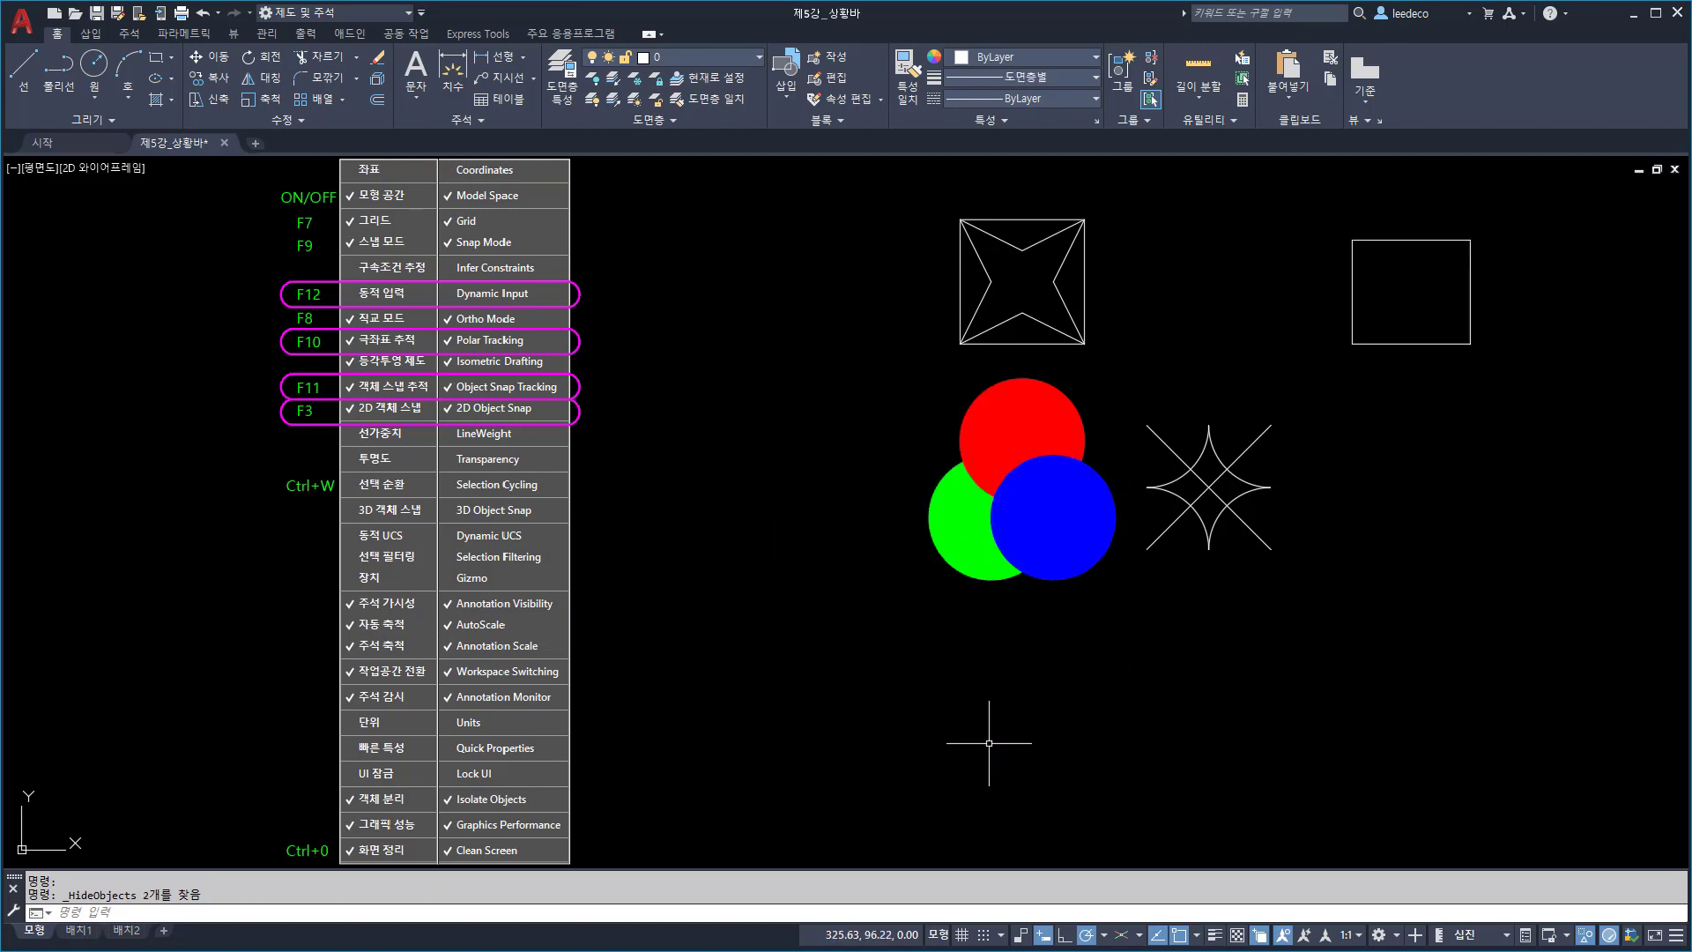
# Step: End object isolation to bring back all hidden objects in the drawing
pyautogui.rightClick(790, 476)
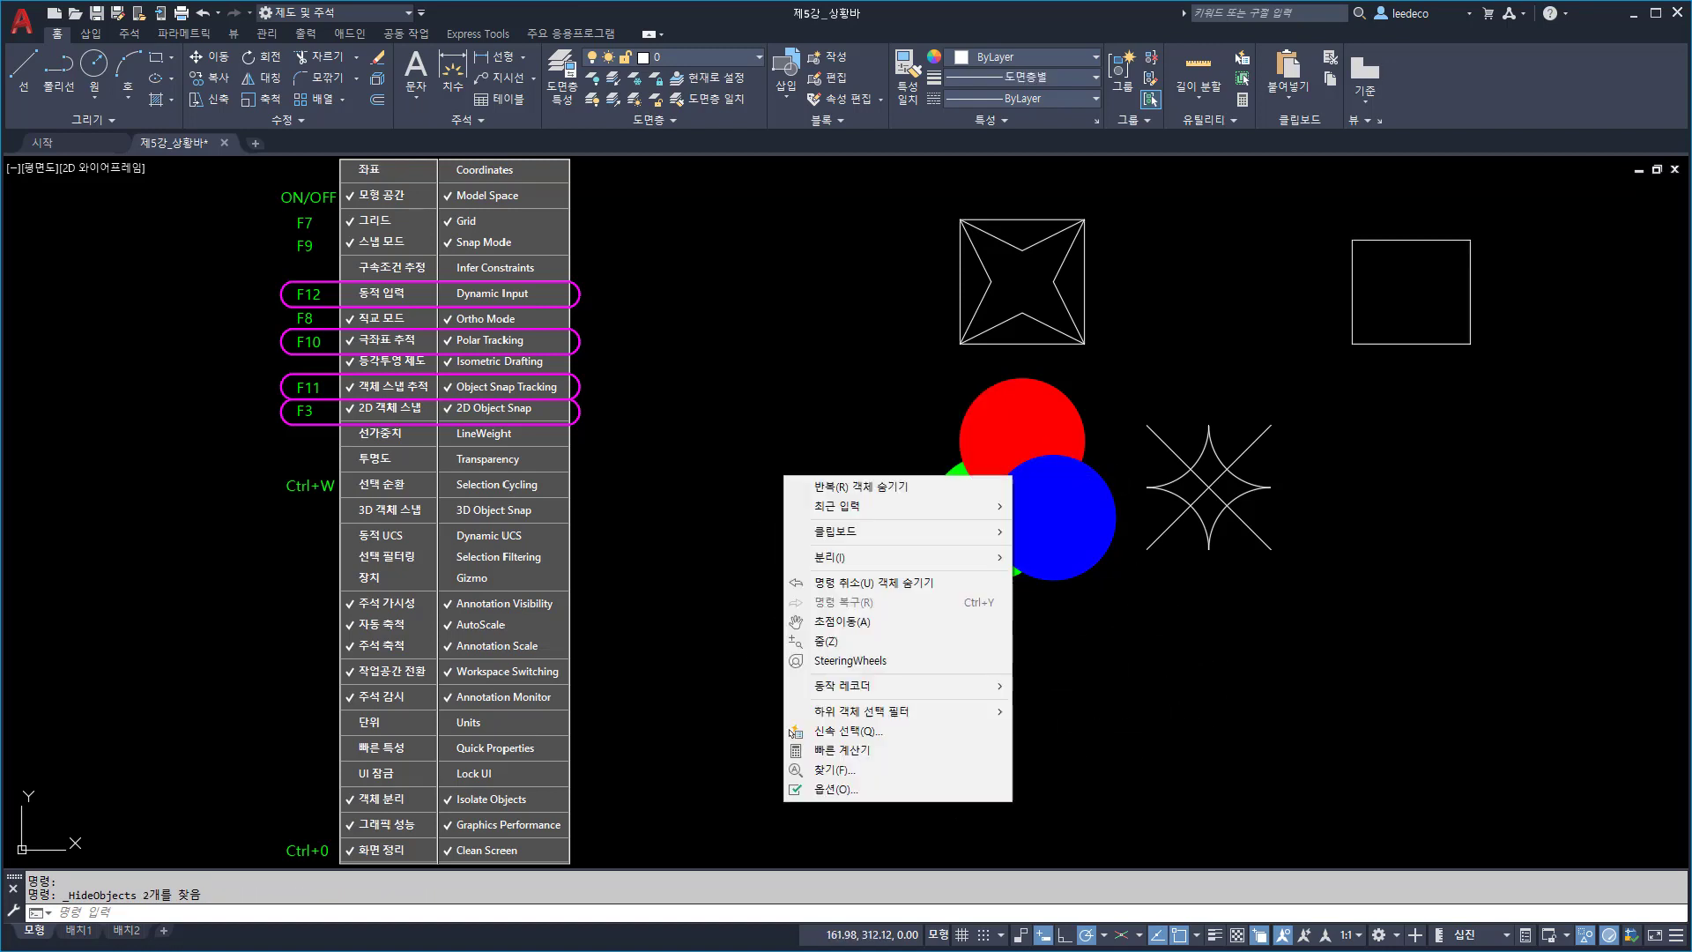
pyautogui.moveTo(882, 556)
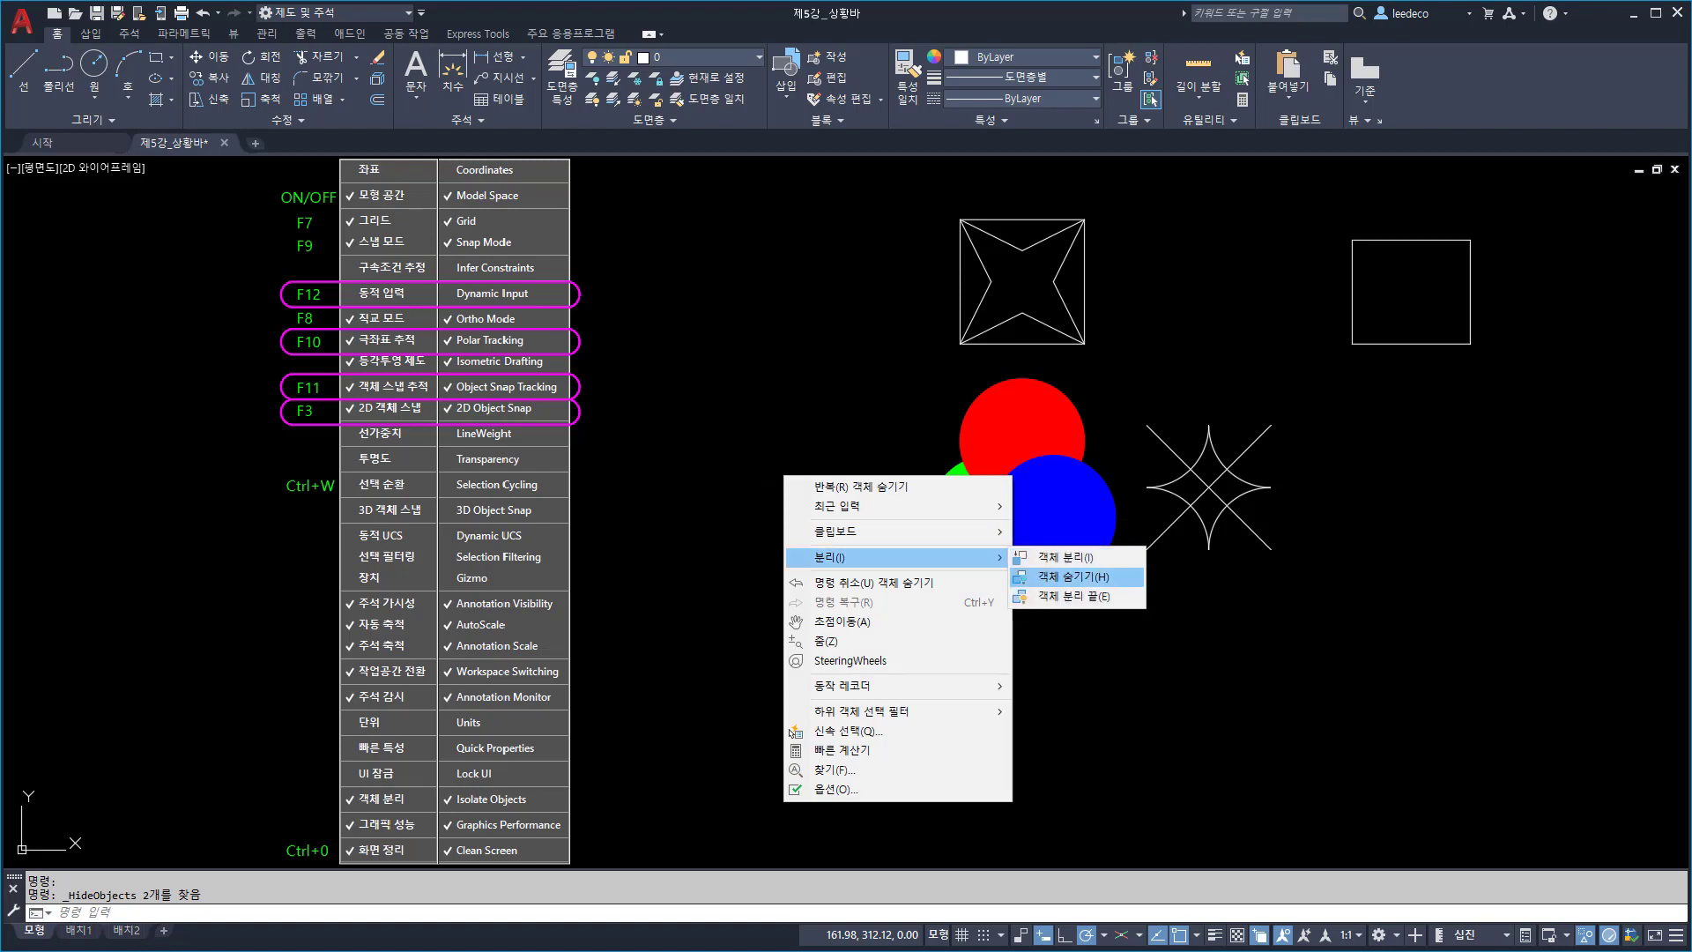
pyautogui.click(1084, 595)
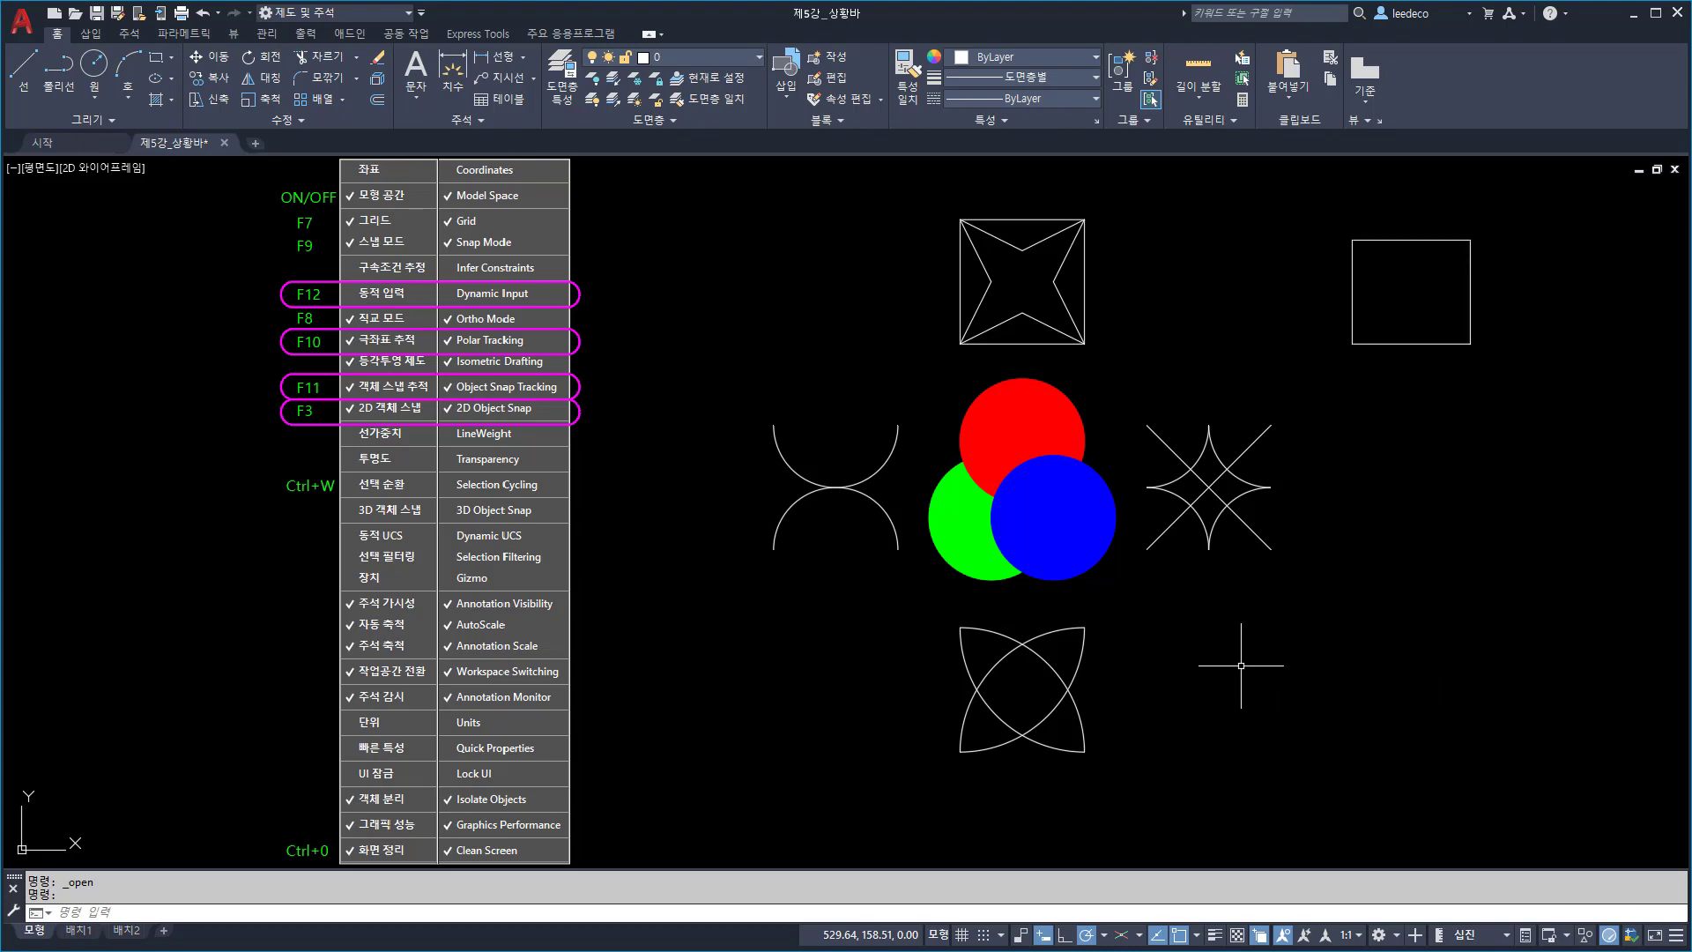
# Step: Turn Clean Screen on and back off
pyautogui.hotkey('ctrl', '0')
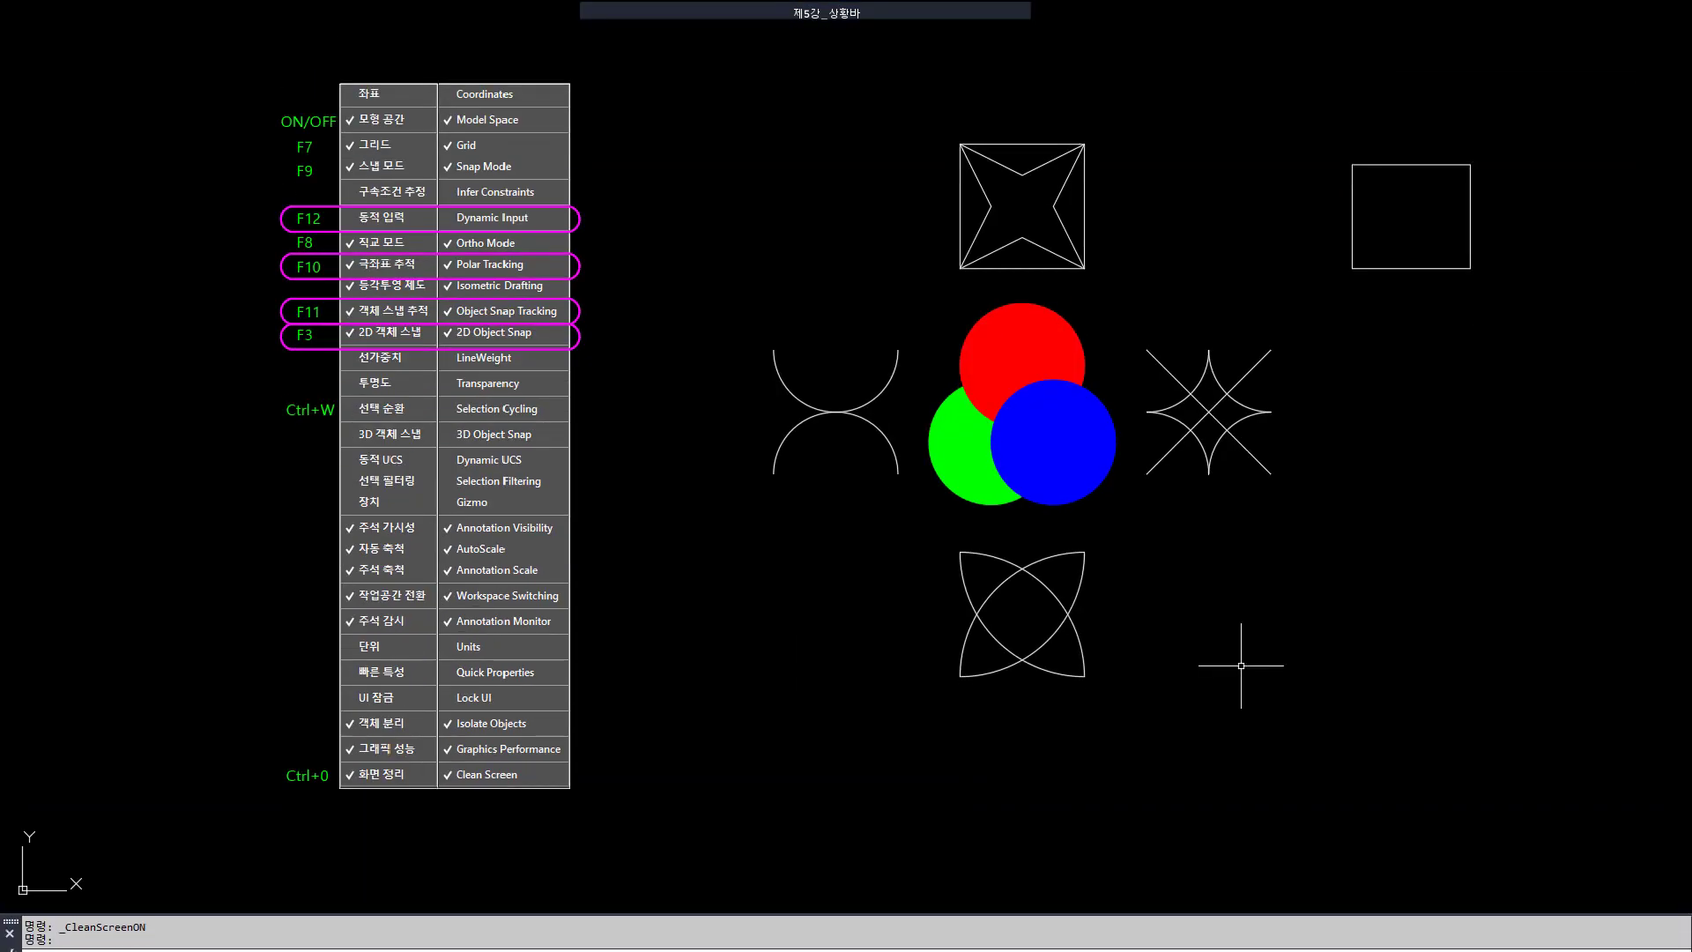
pyautogui.hotkey('ctrl', '0')
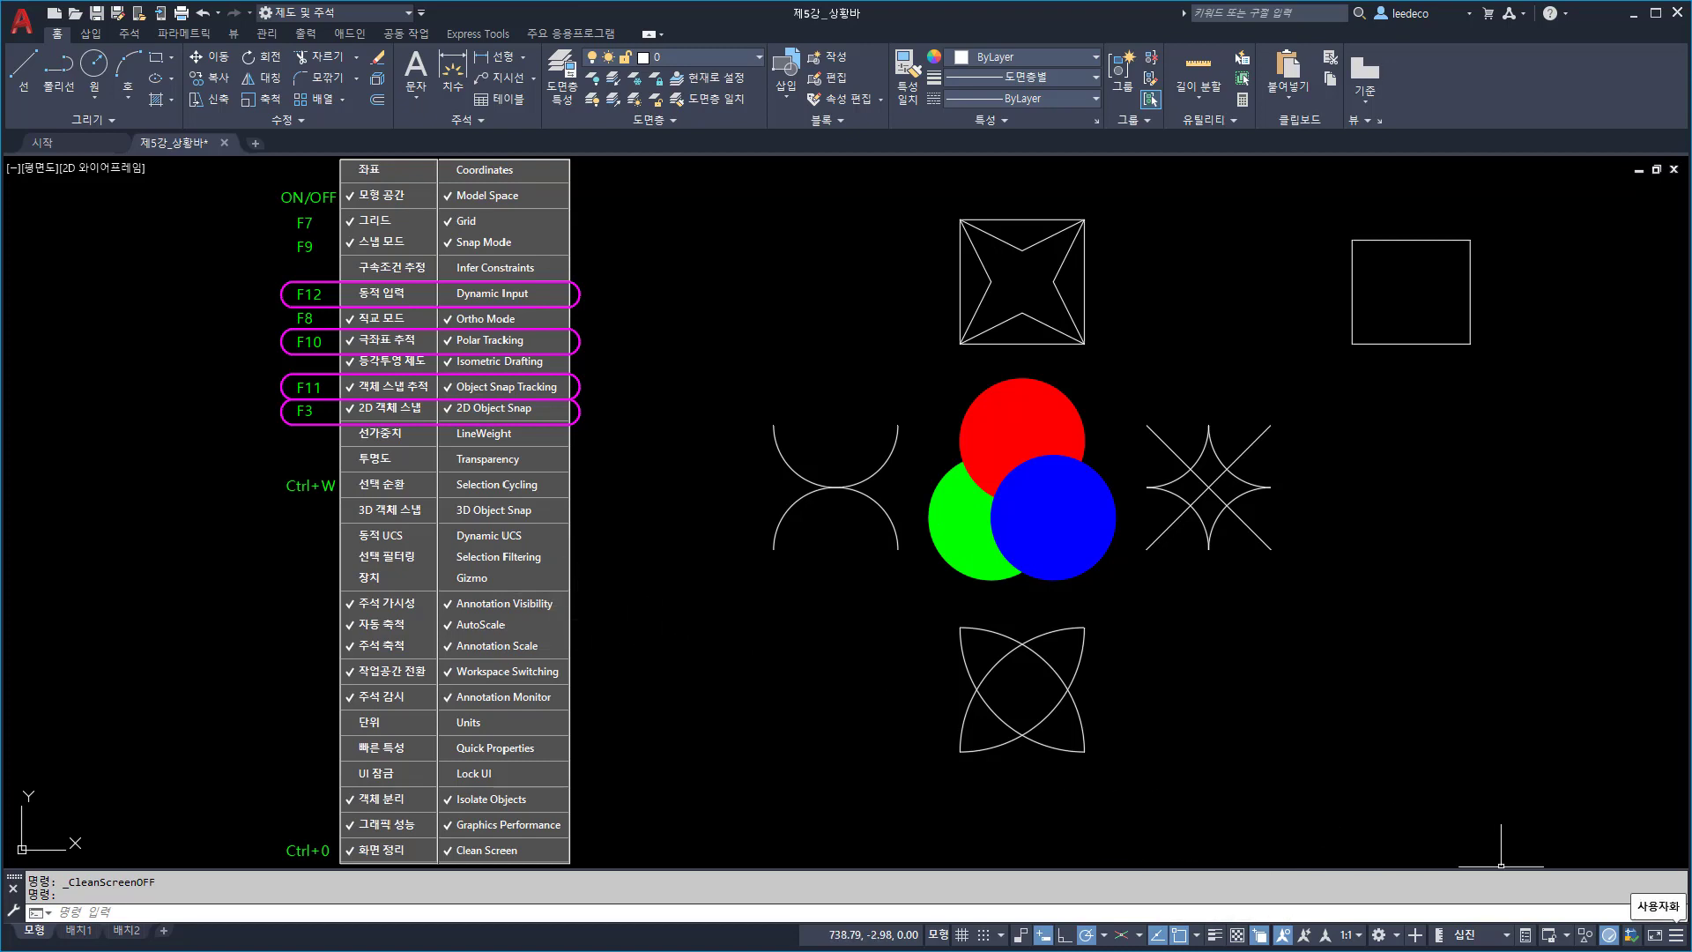
# Step: Remove Coordinates, Model Space, Grid, Snap Mode and Infer Constraints from the tools displayed on the status bar
pyautogui.click(1675, 934)
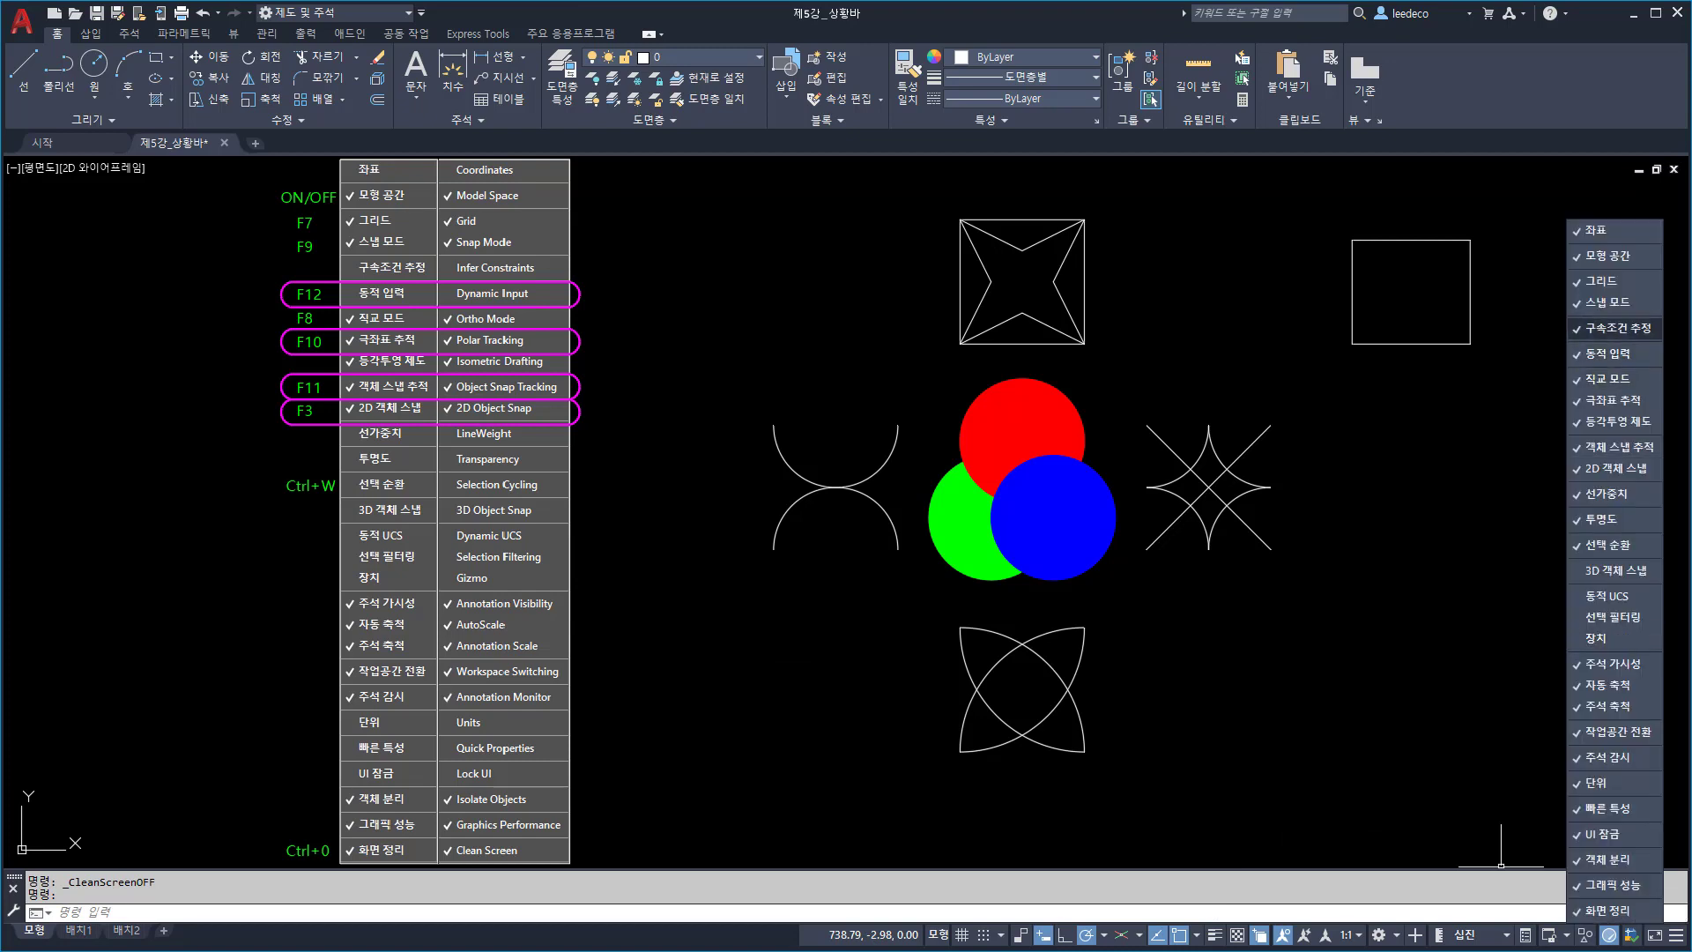
pyautogui.click(1599, 230)
pyautogui.click(1609, 255)
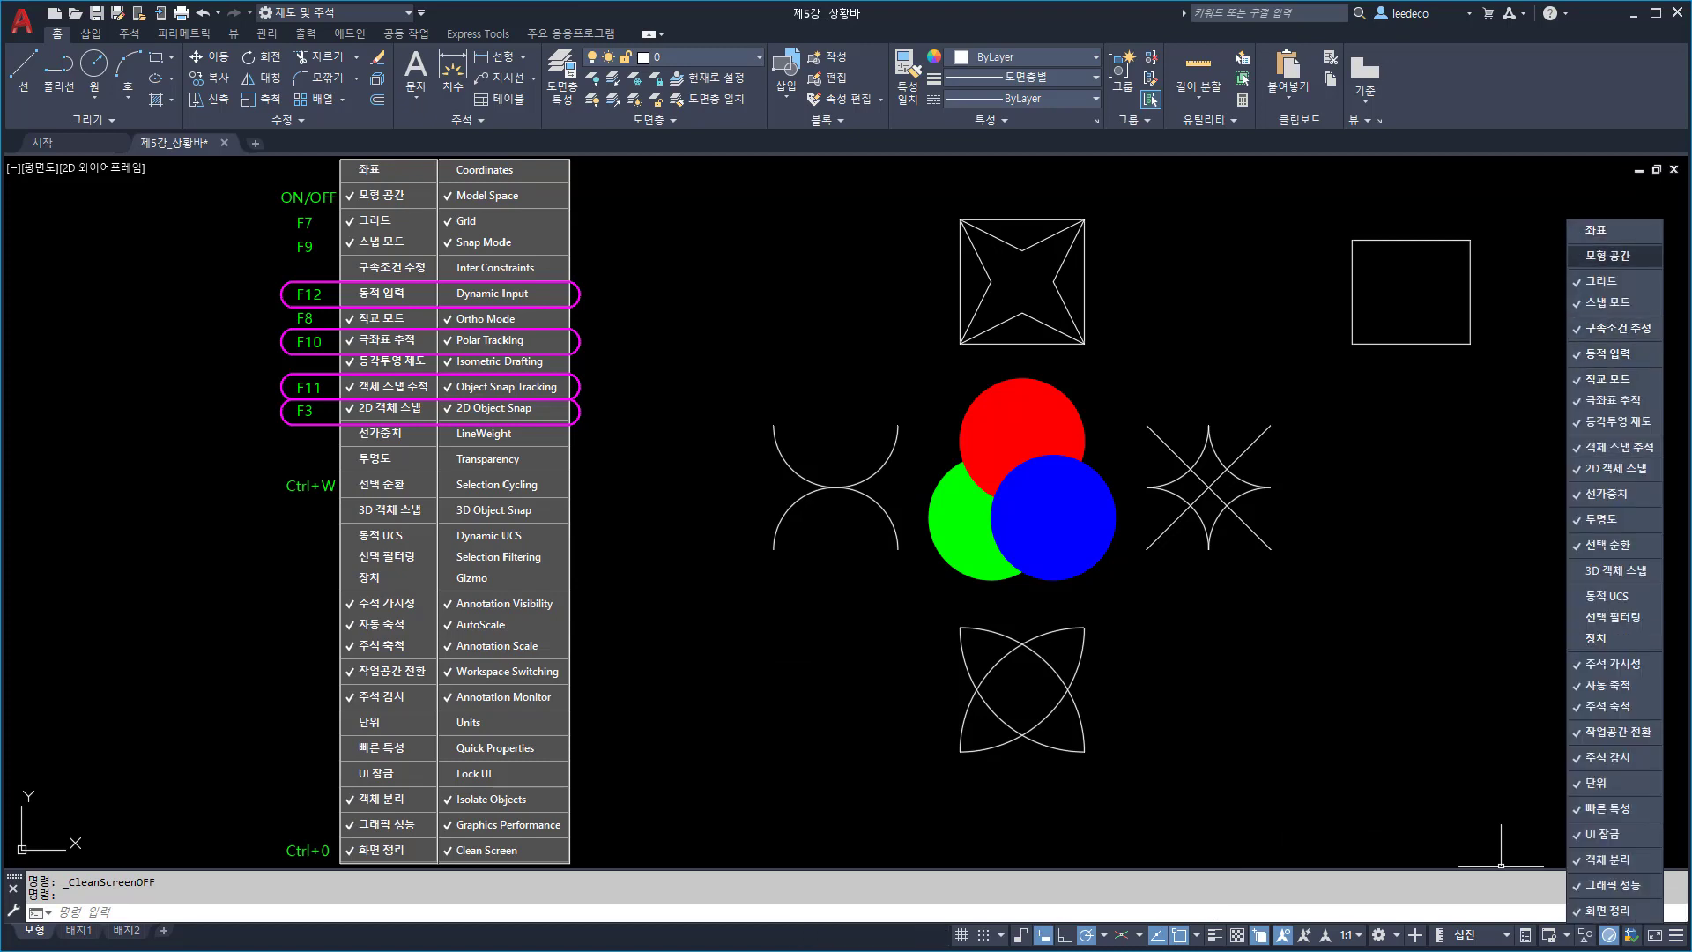
pyautogui.click(1600, 280)
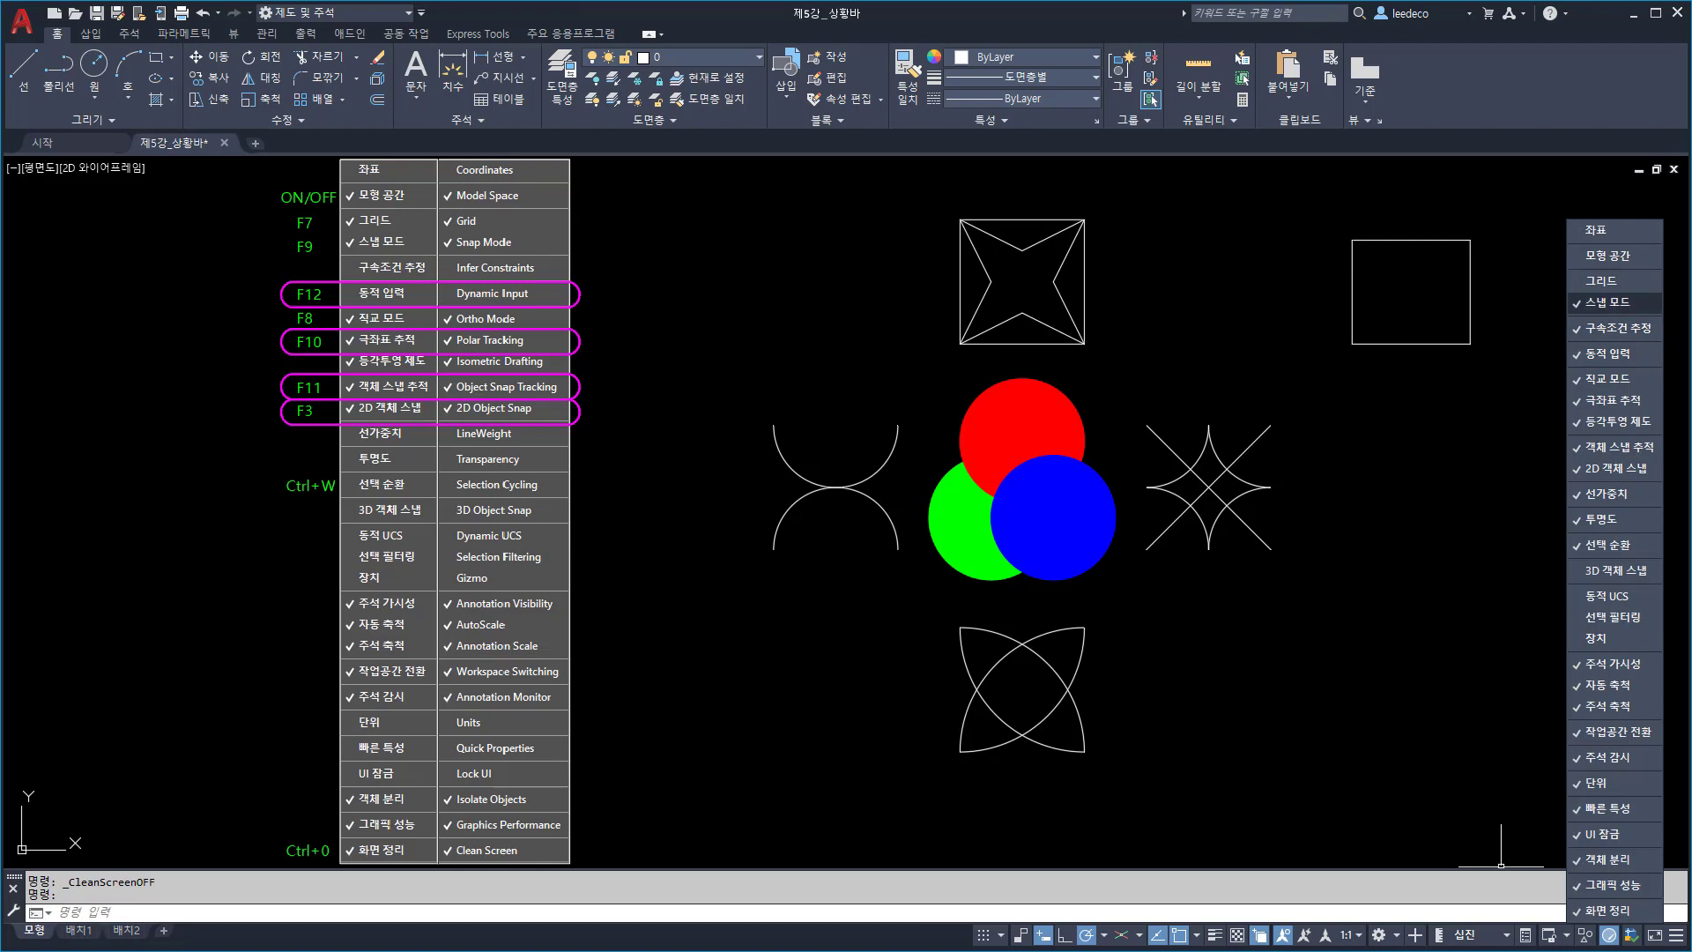
pyautogui.click(1599, 301)
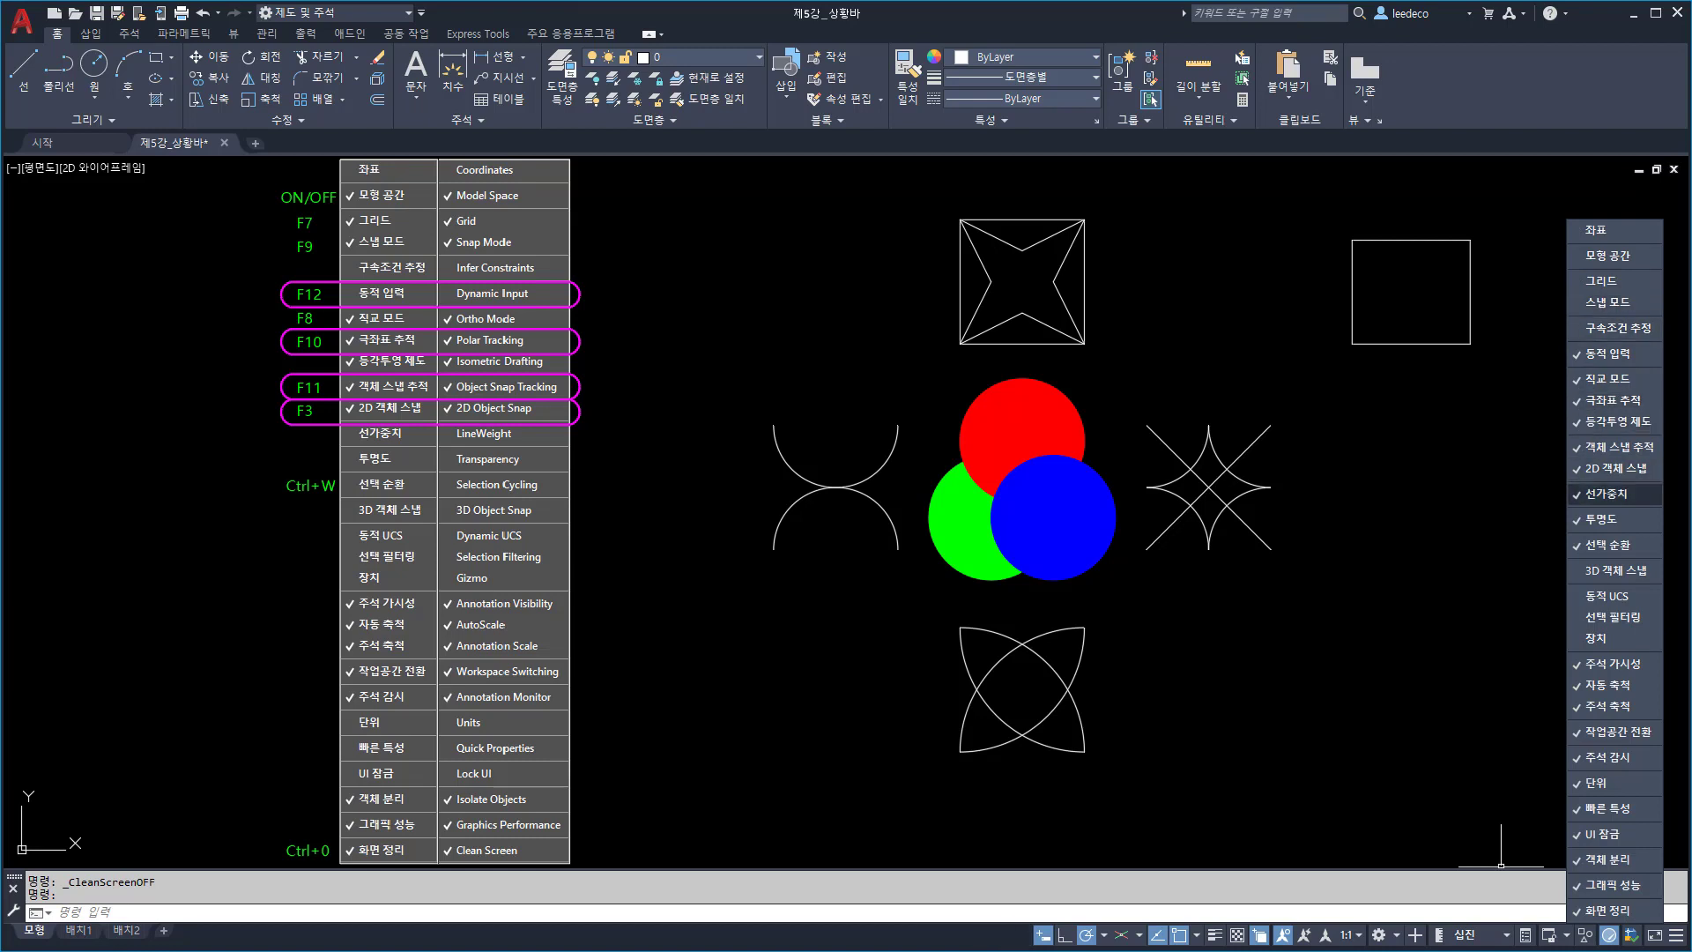
# Step: Remove Transparency, LineWeight, Ortho Mode, Isometric Drafting and Selection Cycling from the tools displayed on the status bar
pyautogui.click(1599, 519)
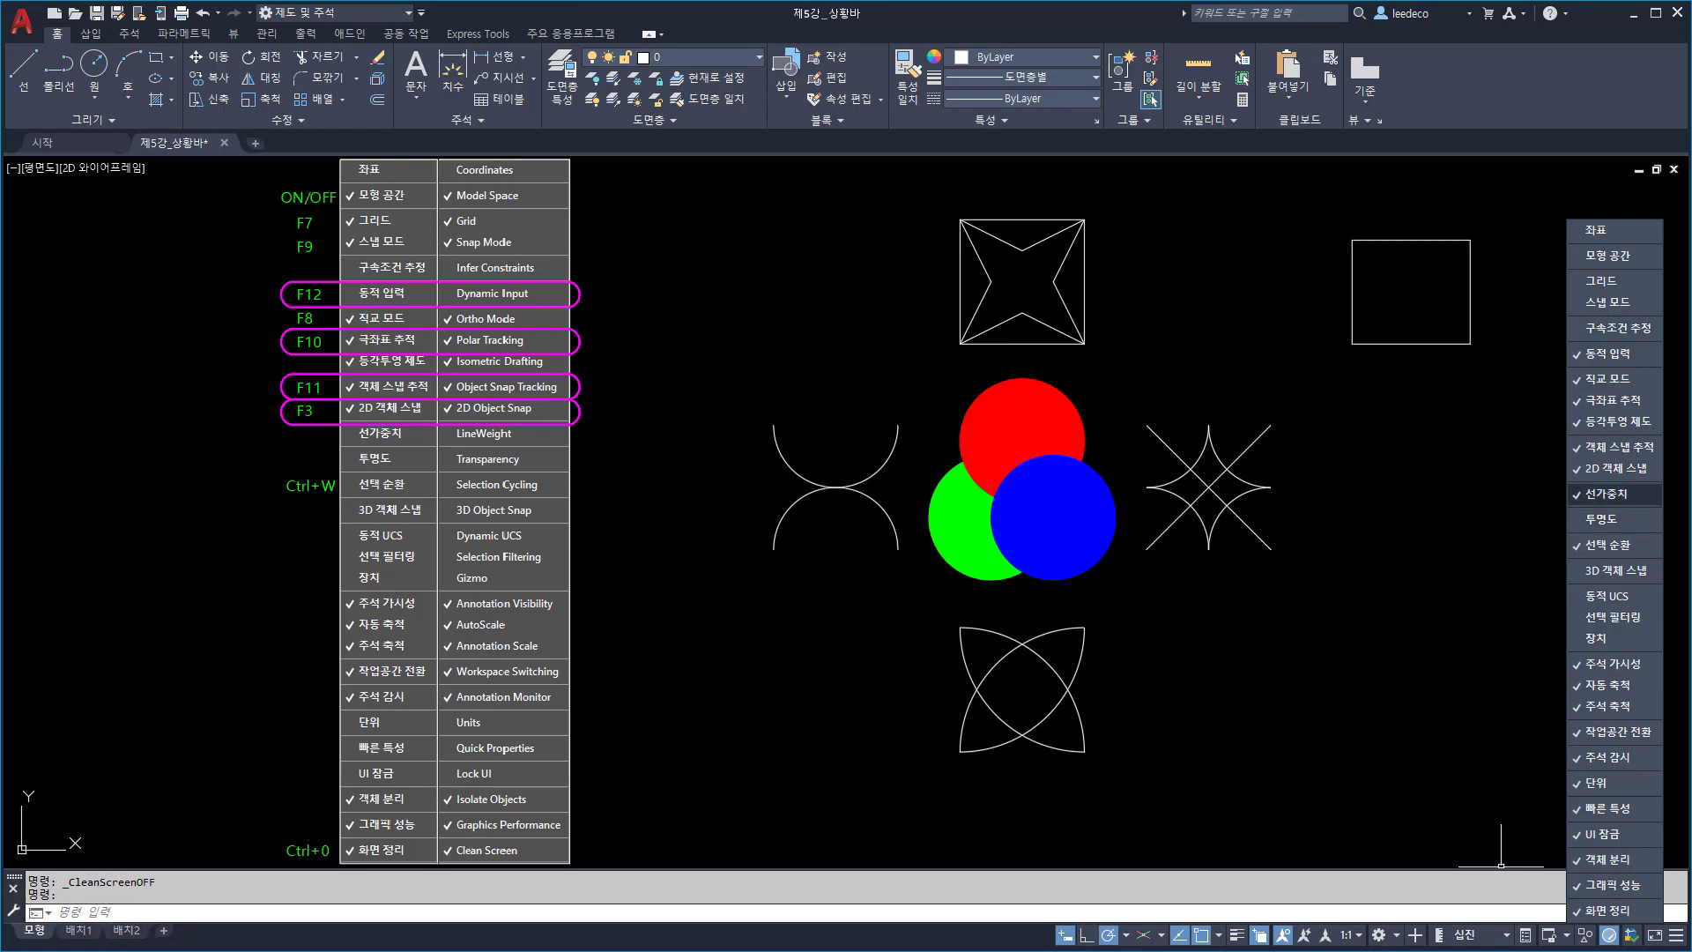
pyautogui.click(1599, 494)
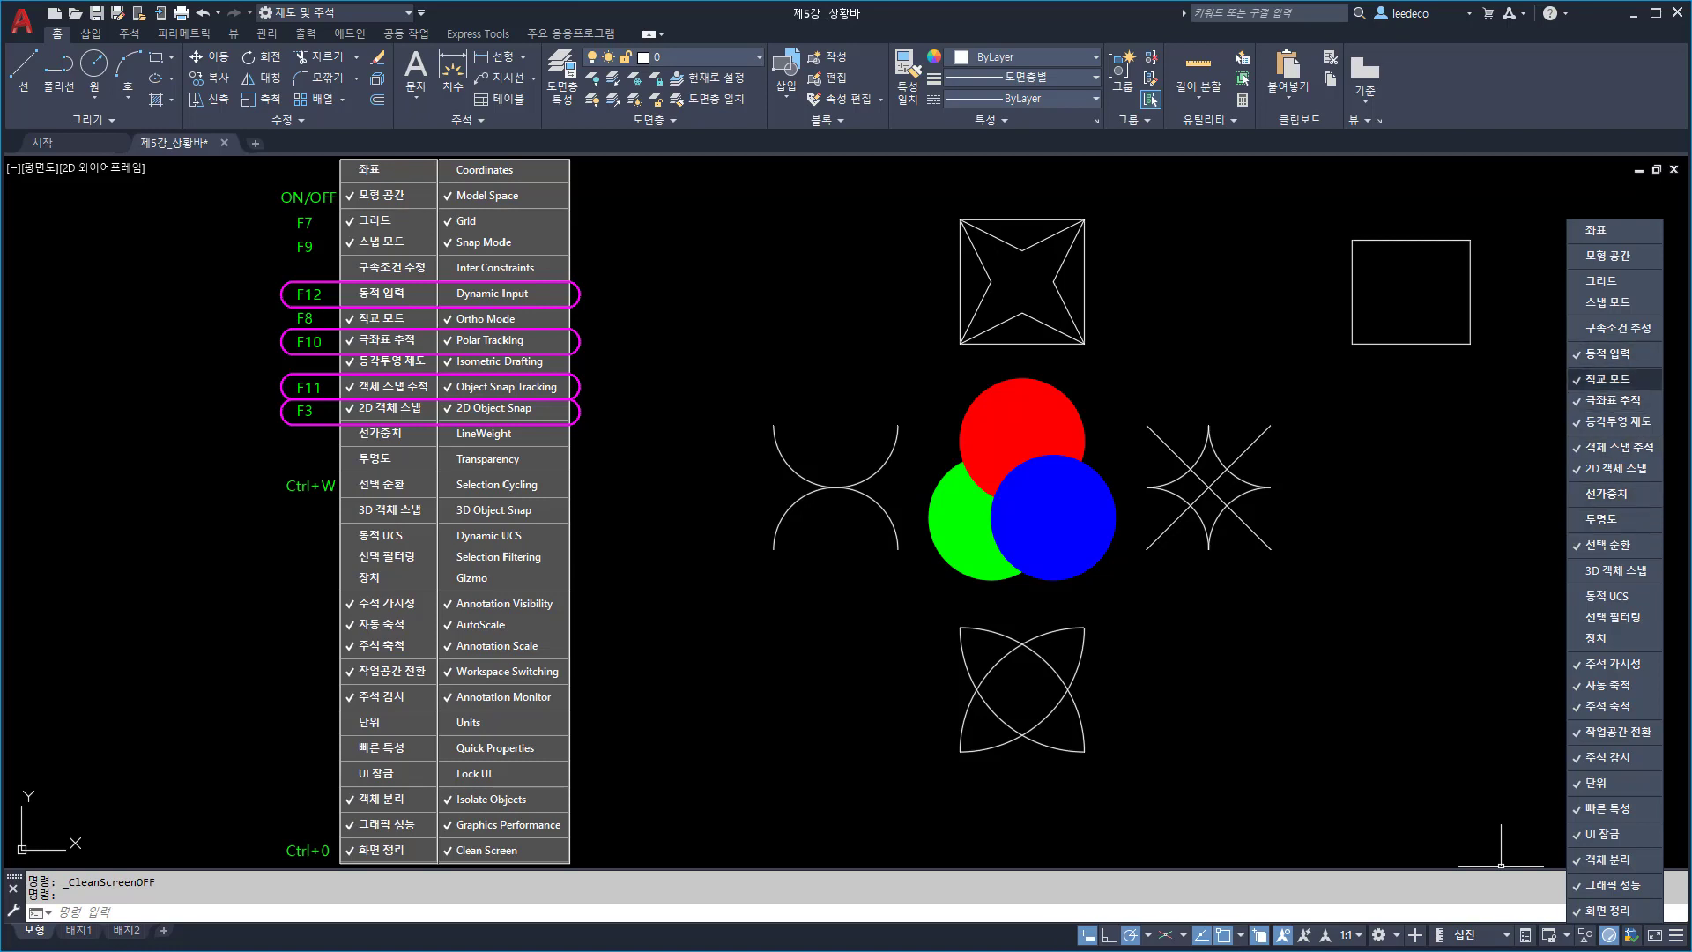
pyautogui.click(1599, 378)
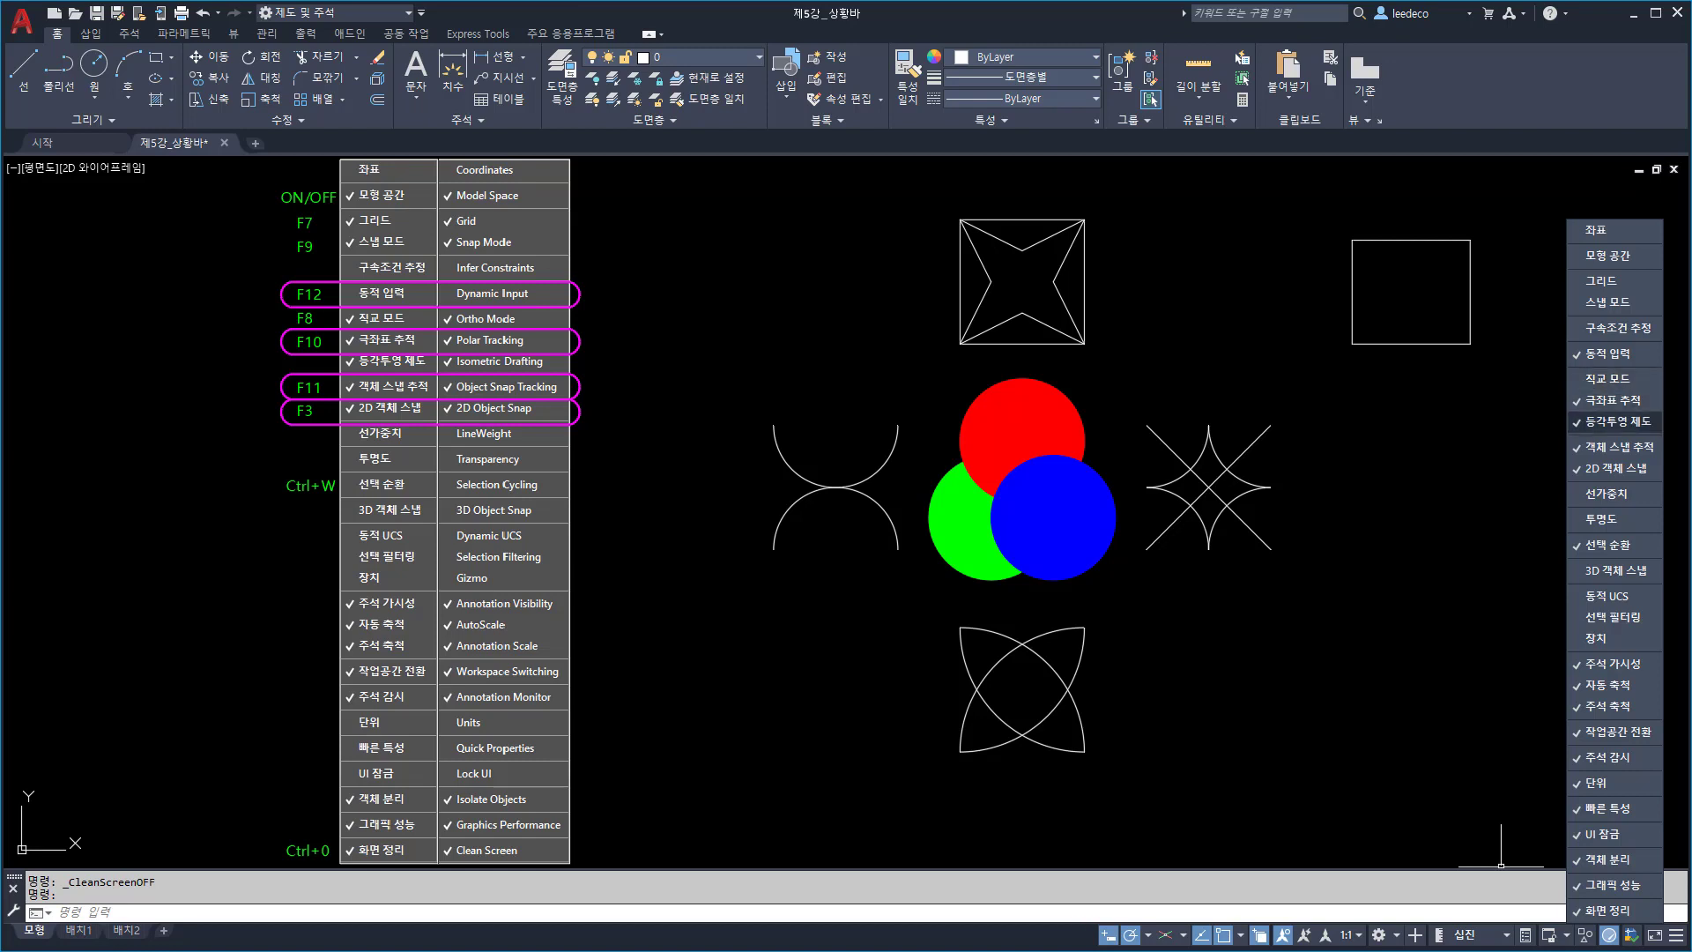
pyautogui.click(1612, 421)
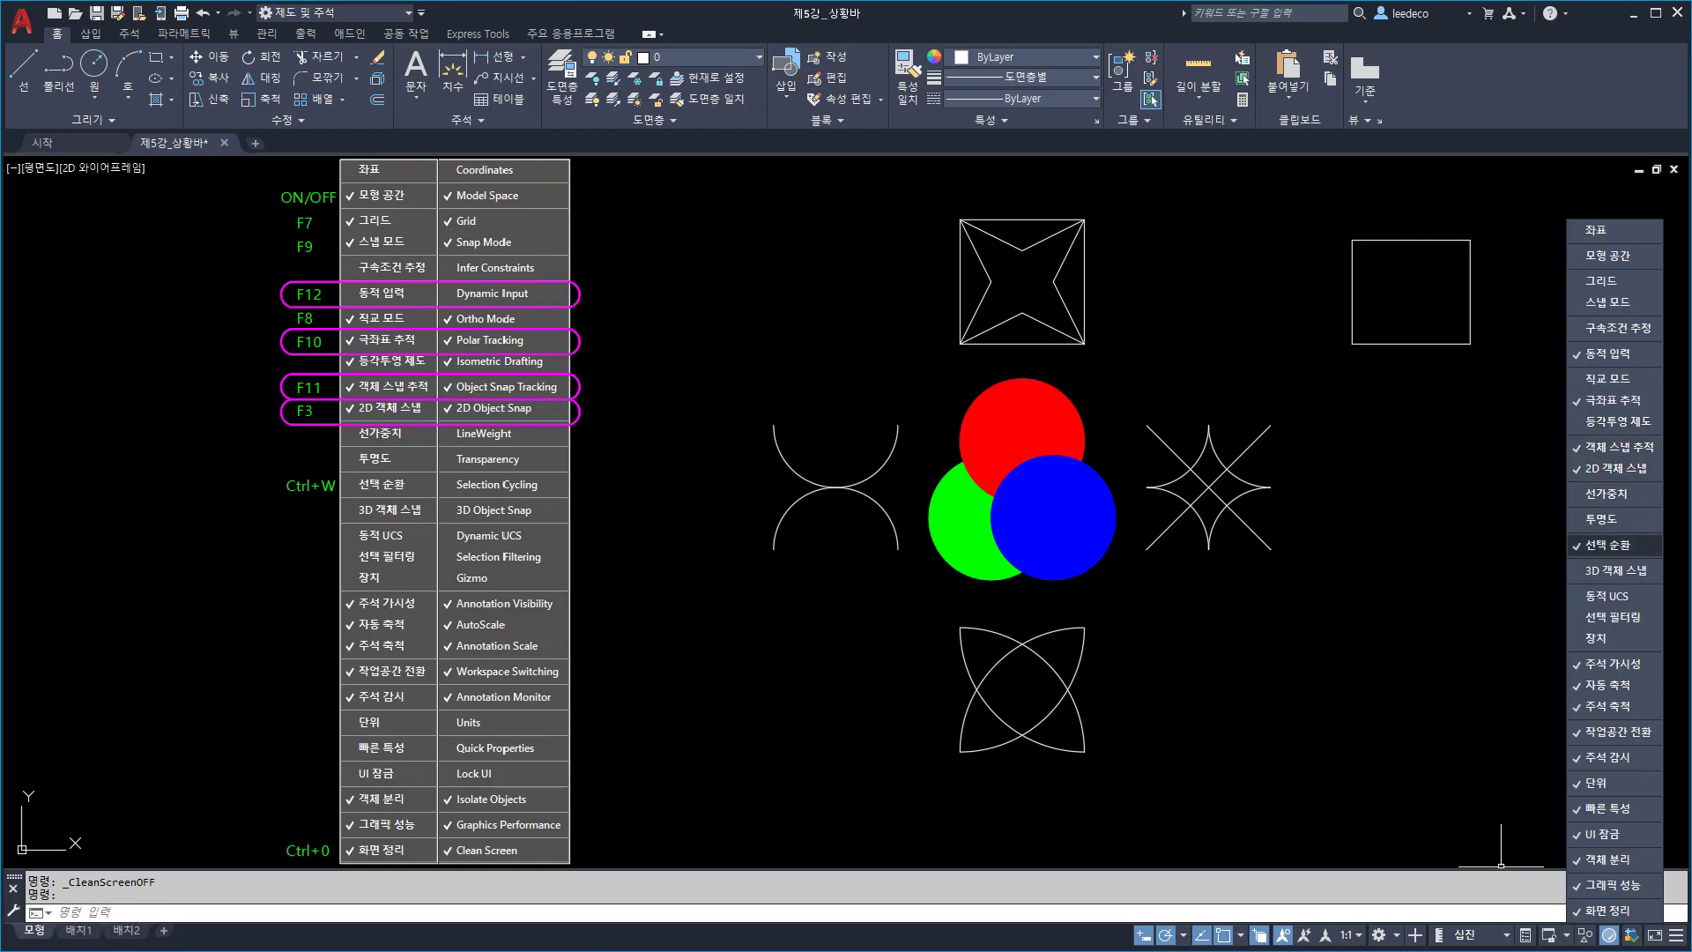
pyautogui.click(1609, 545)
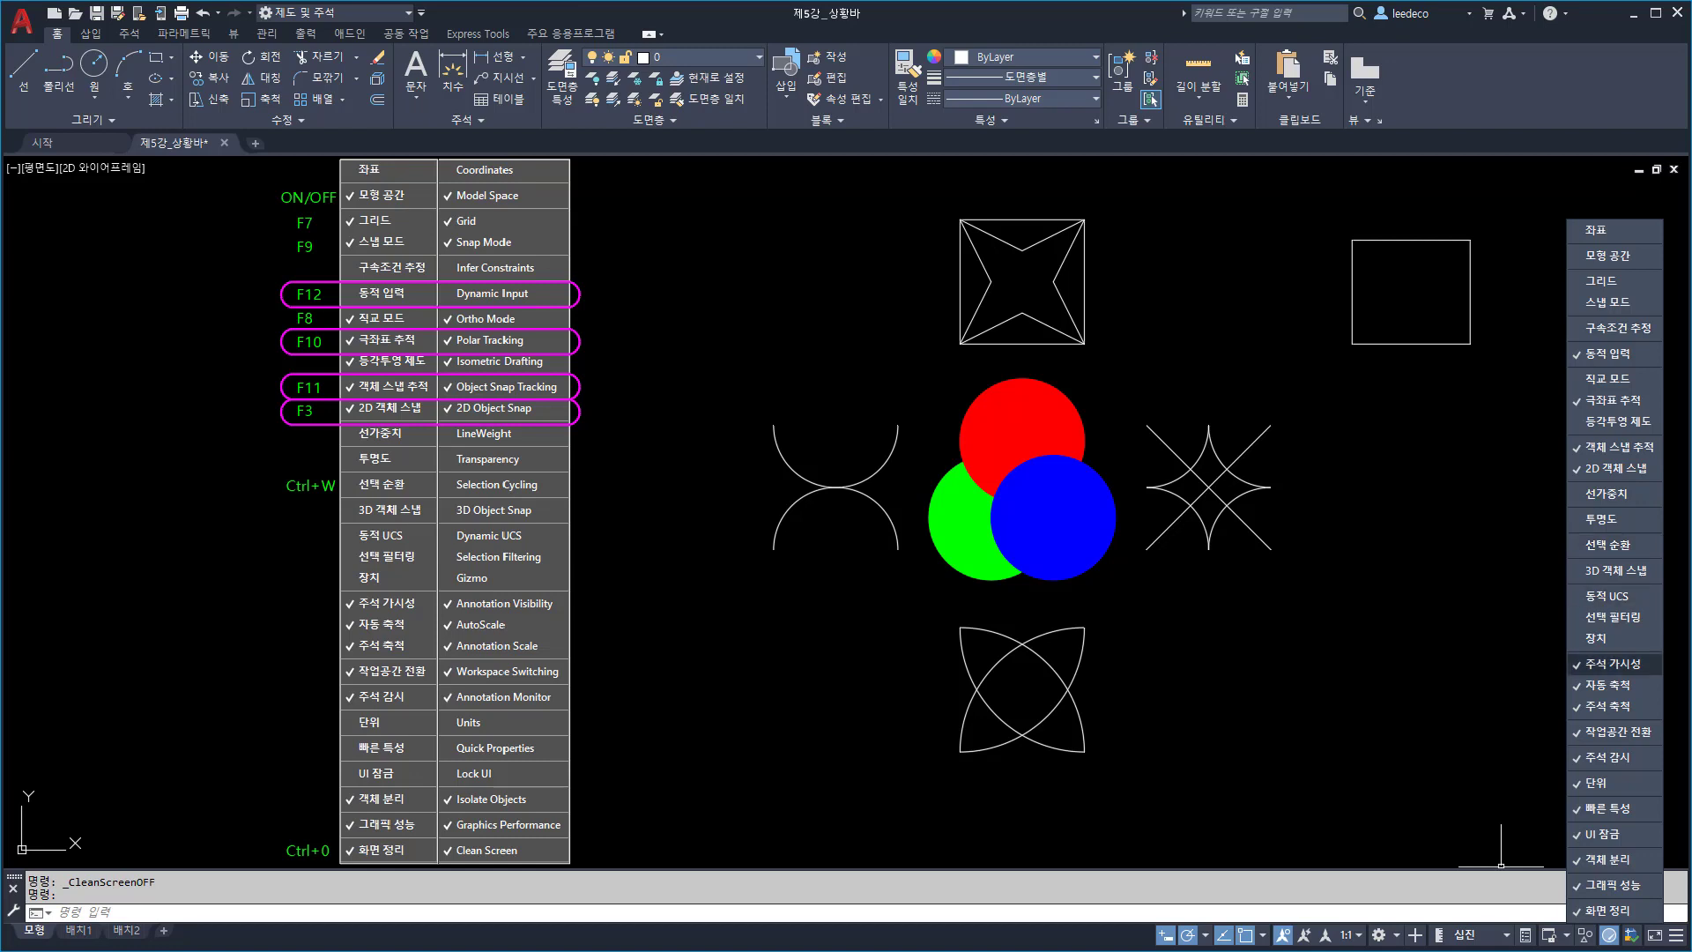
# Step: Remove Annotation Monitor, Units, Quick Properties, Lock UI and Graphics Performance from the status bar, keeping Annotation Visibility, and close the customization list
pyautogui.click(1613, 663)
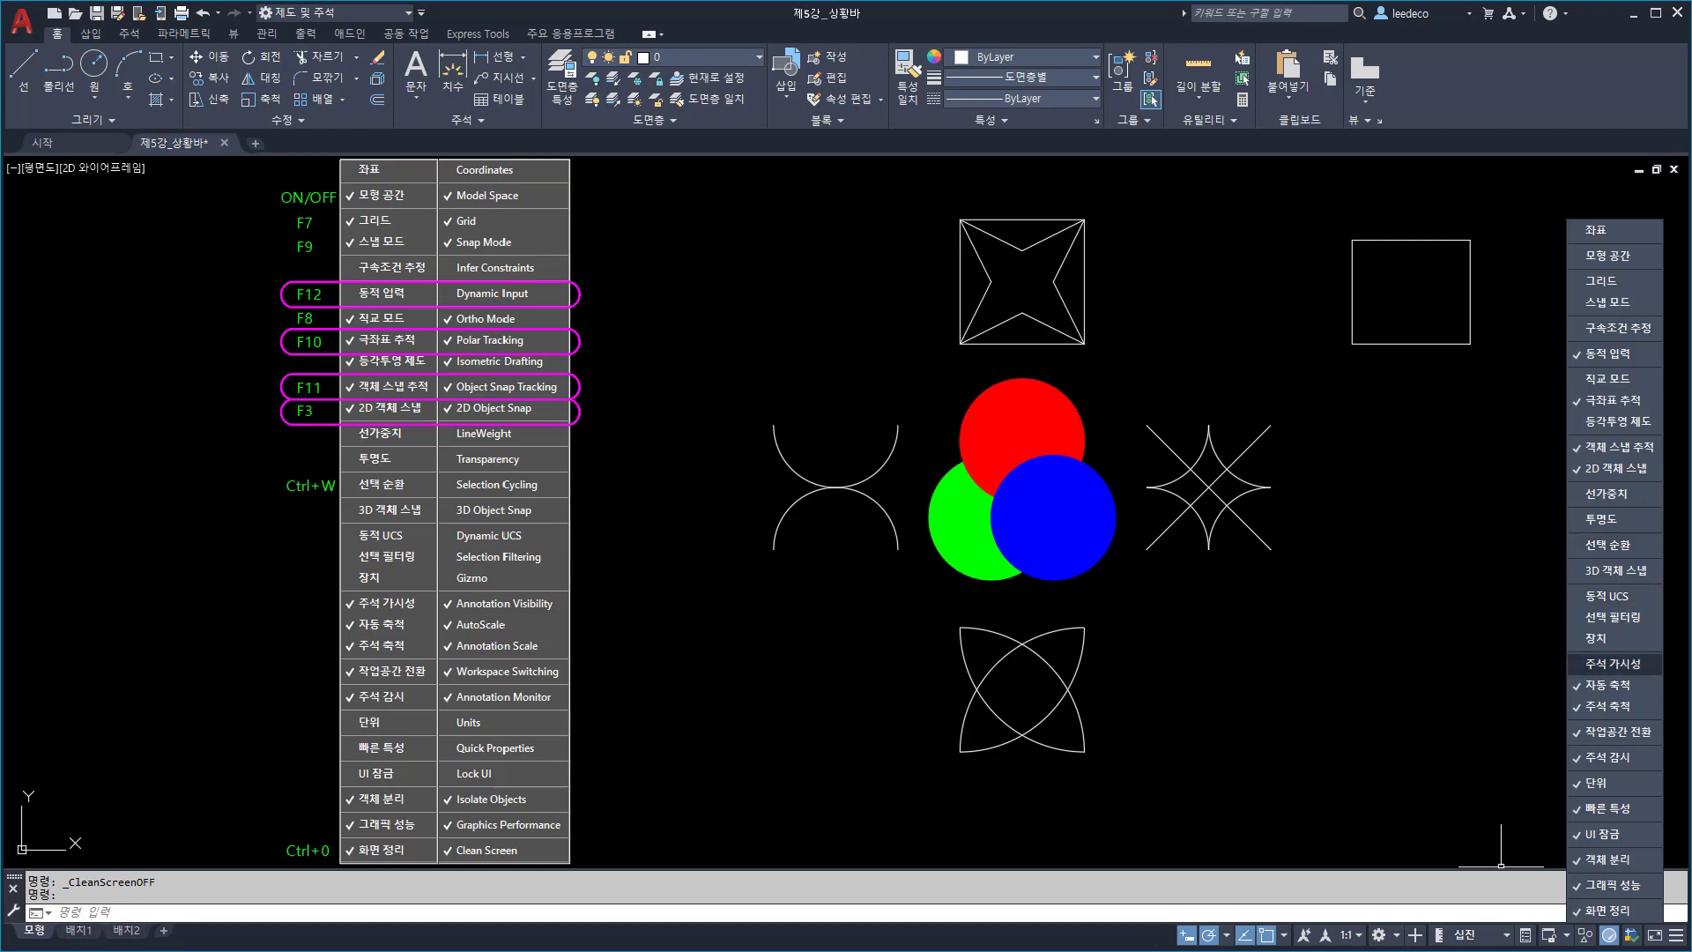
pyautogui.click(1612, 664)
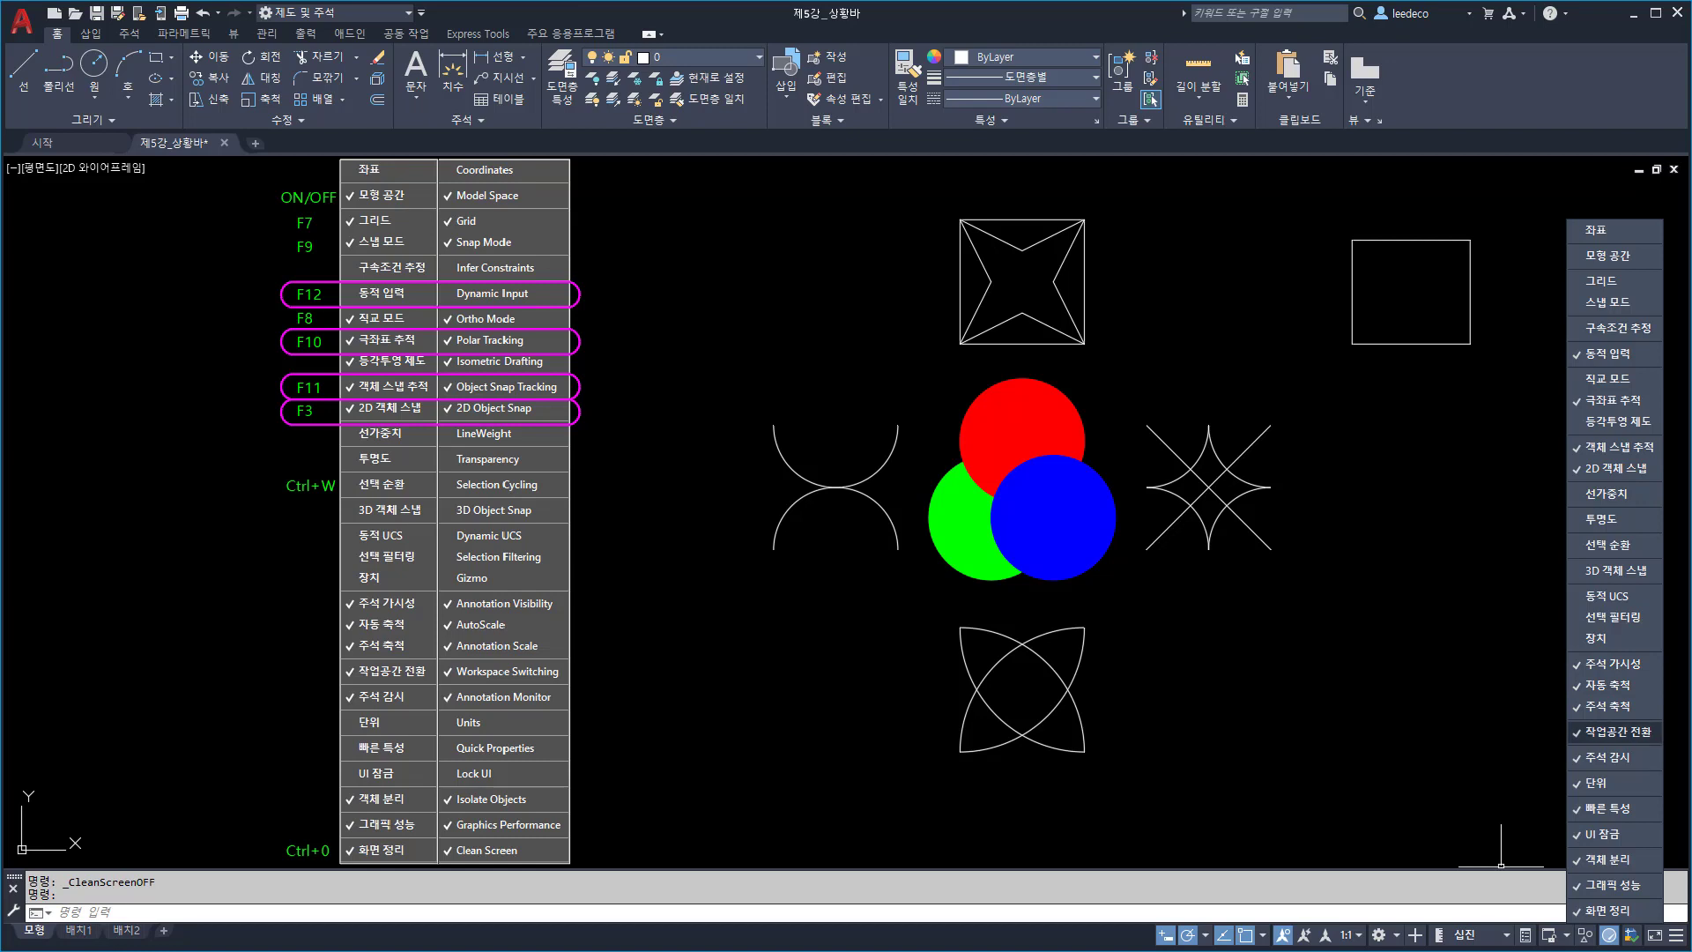
pyautogui.click(1613, 757)
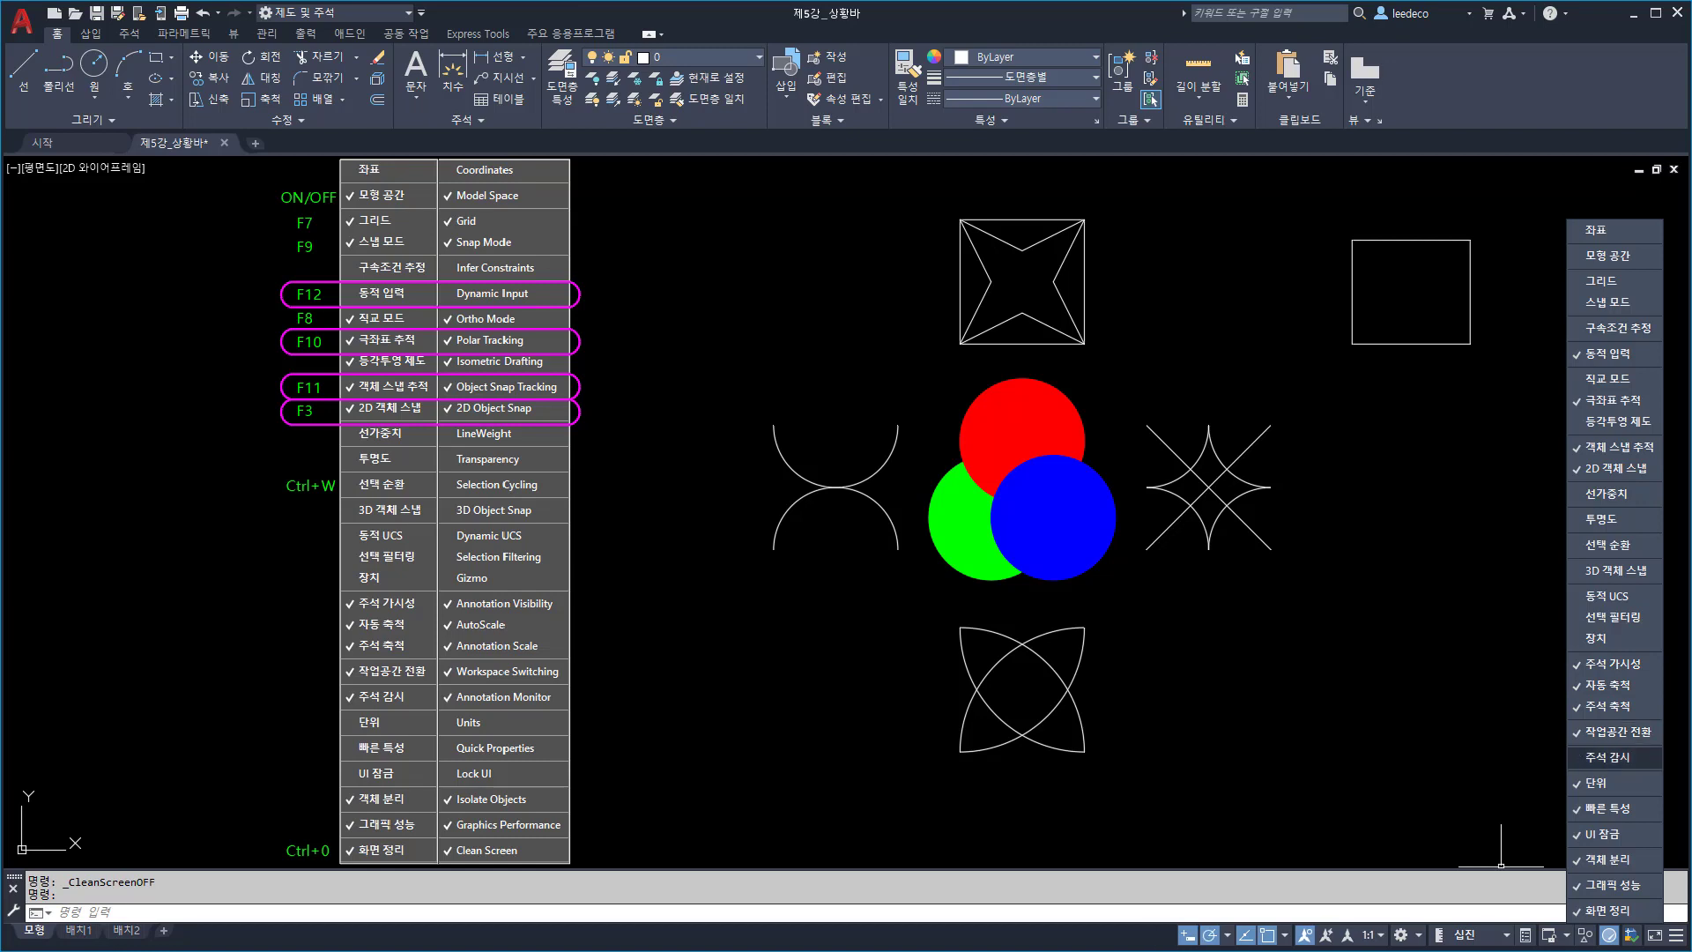
pyautogui.click(1597, 782)
pyautogui.click(1608, 808)
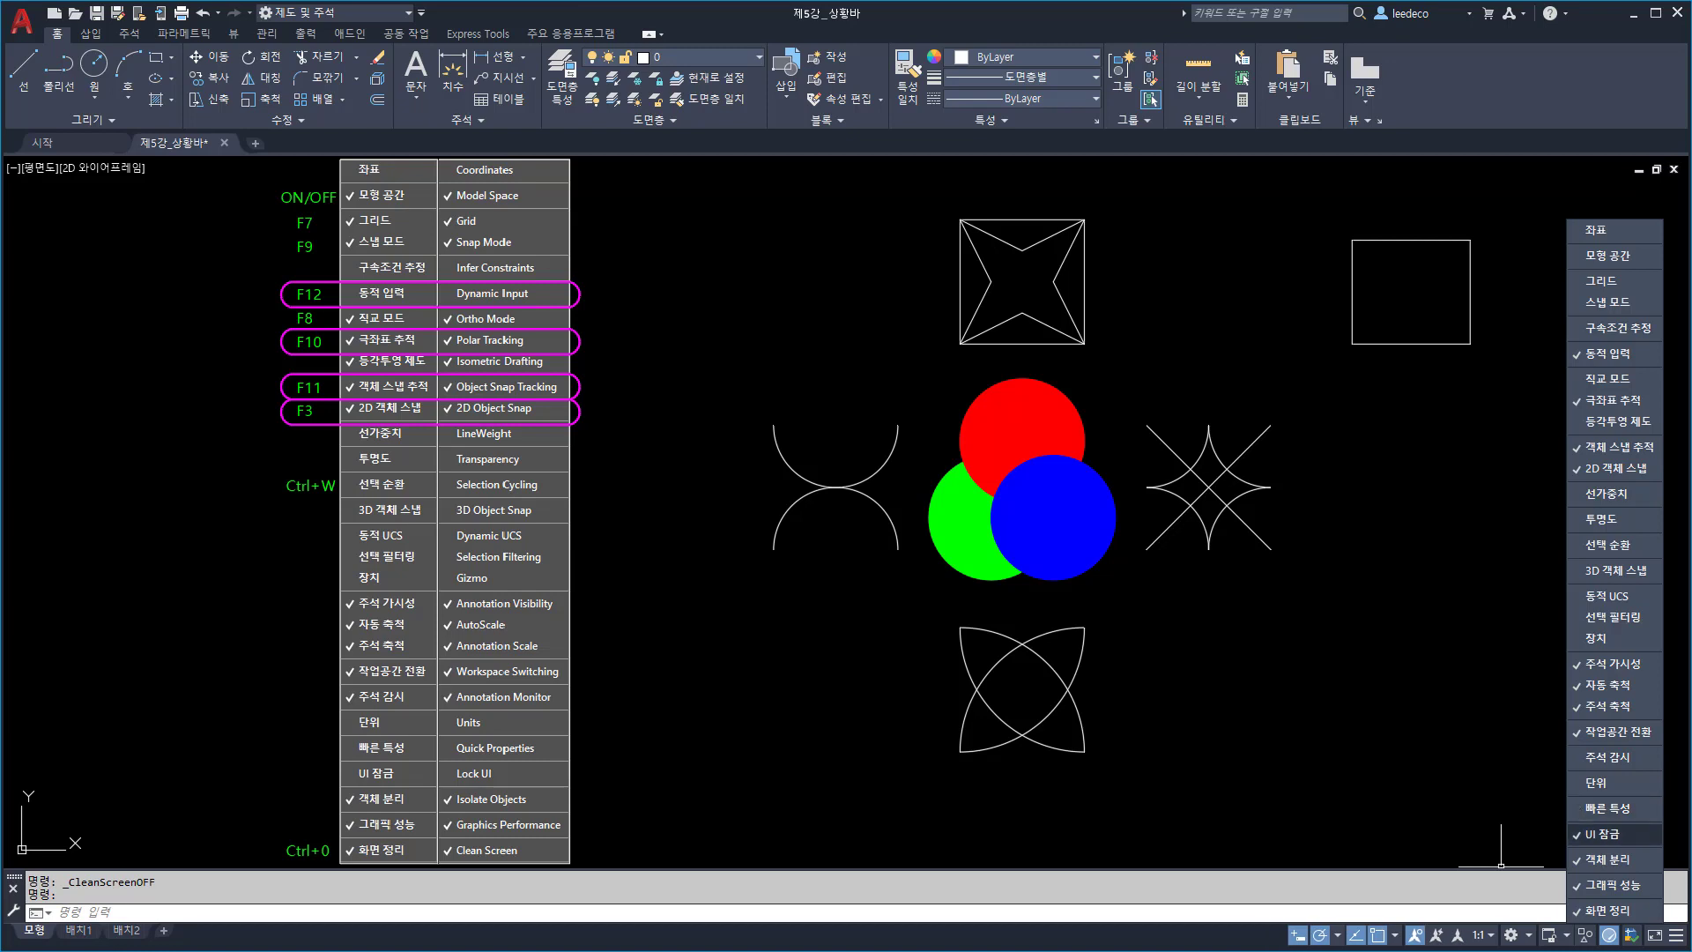
pyautogui.click(1602, 834)
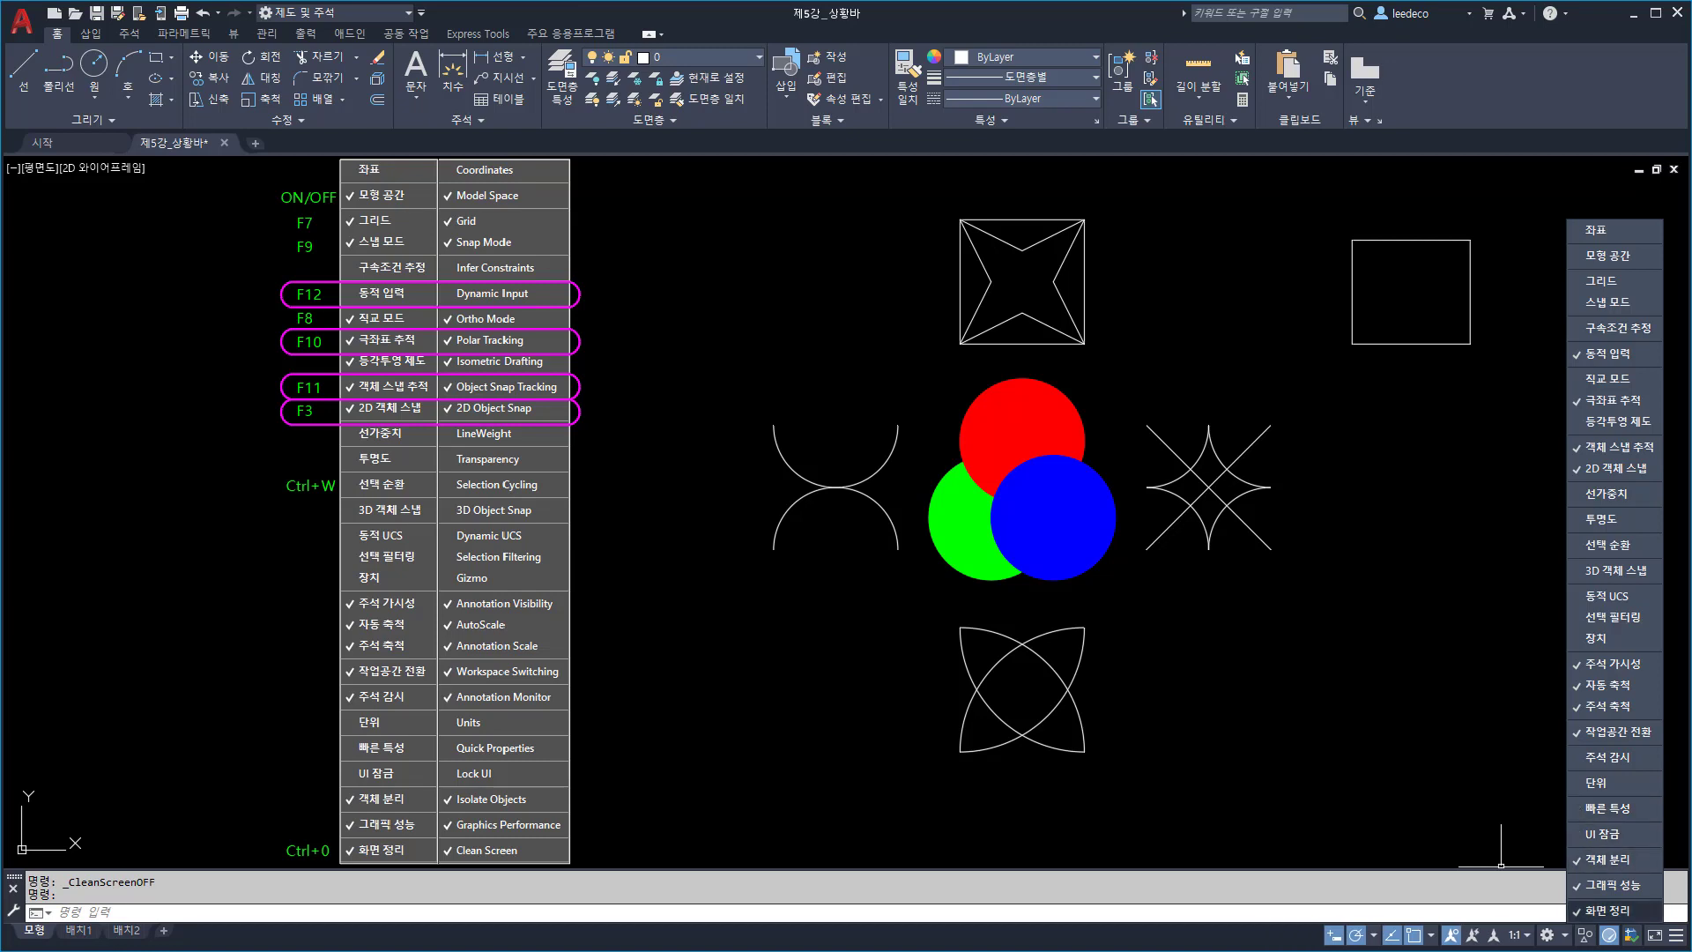
pyautogui.click(1608, 885)
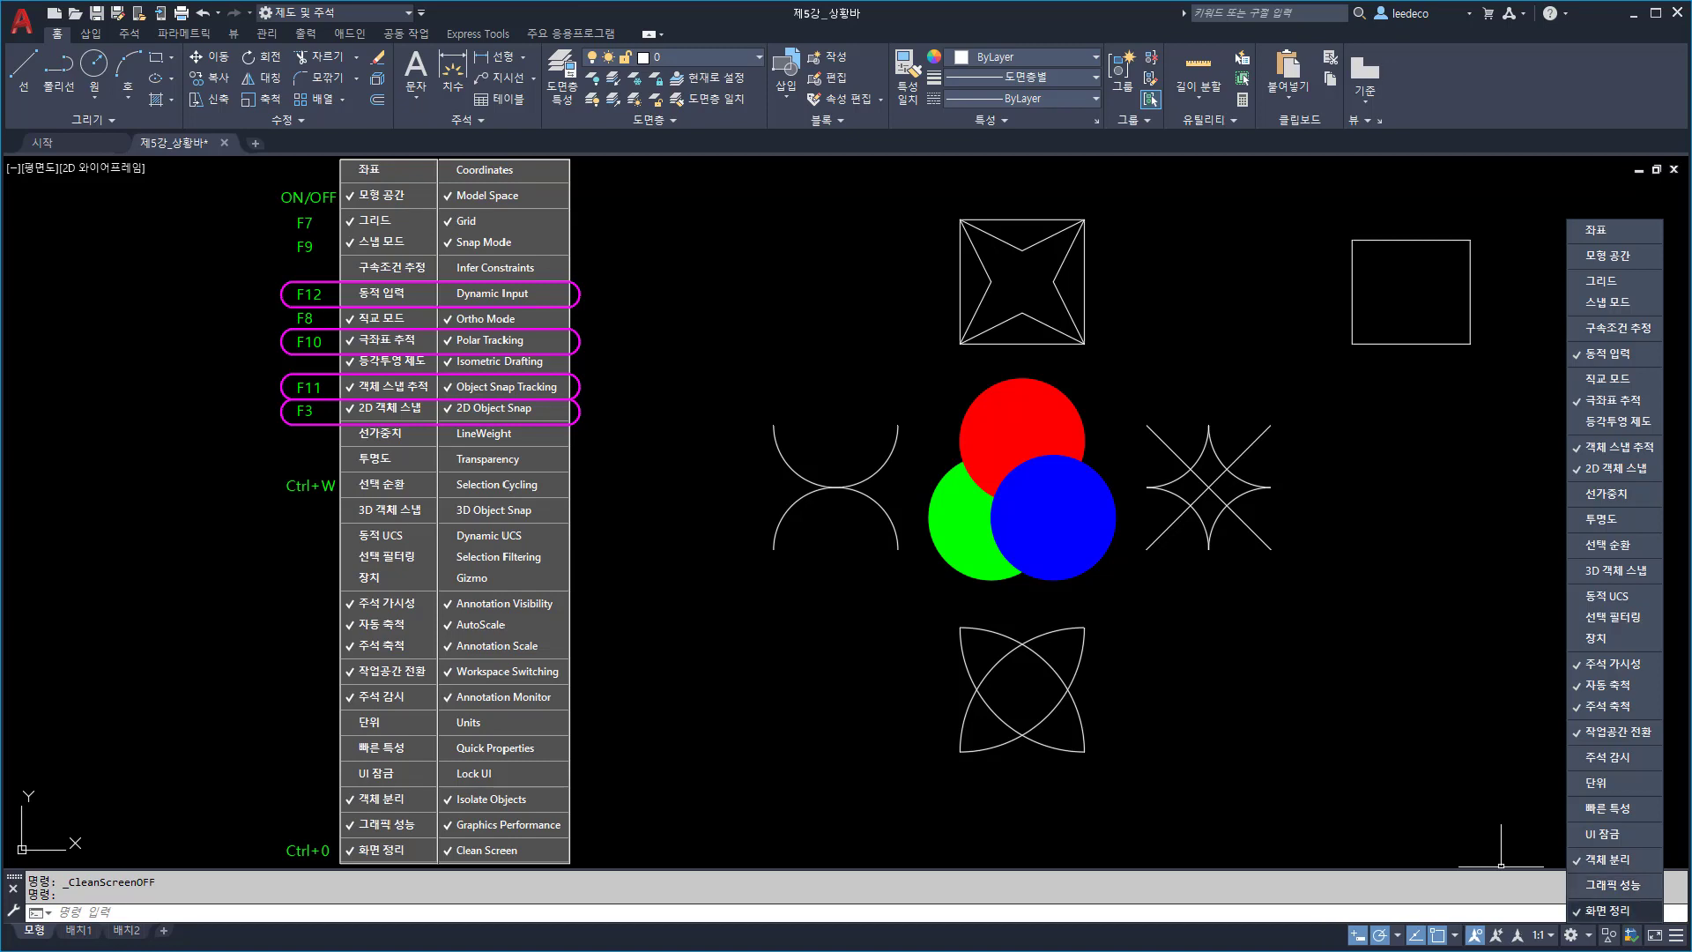
pyautogui.click(1408, 748)
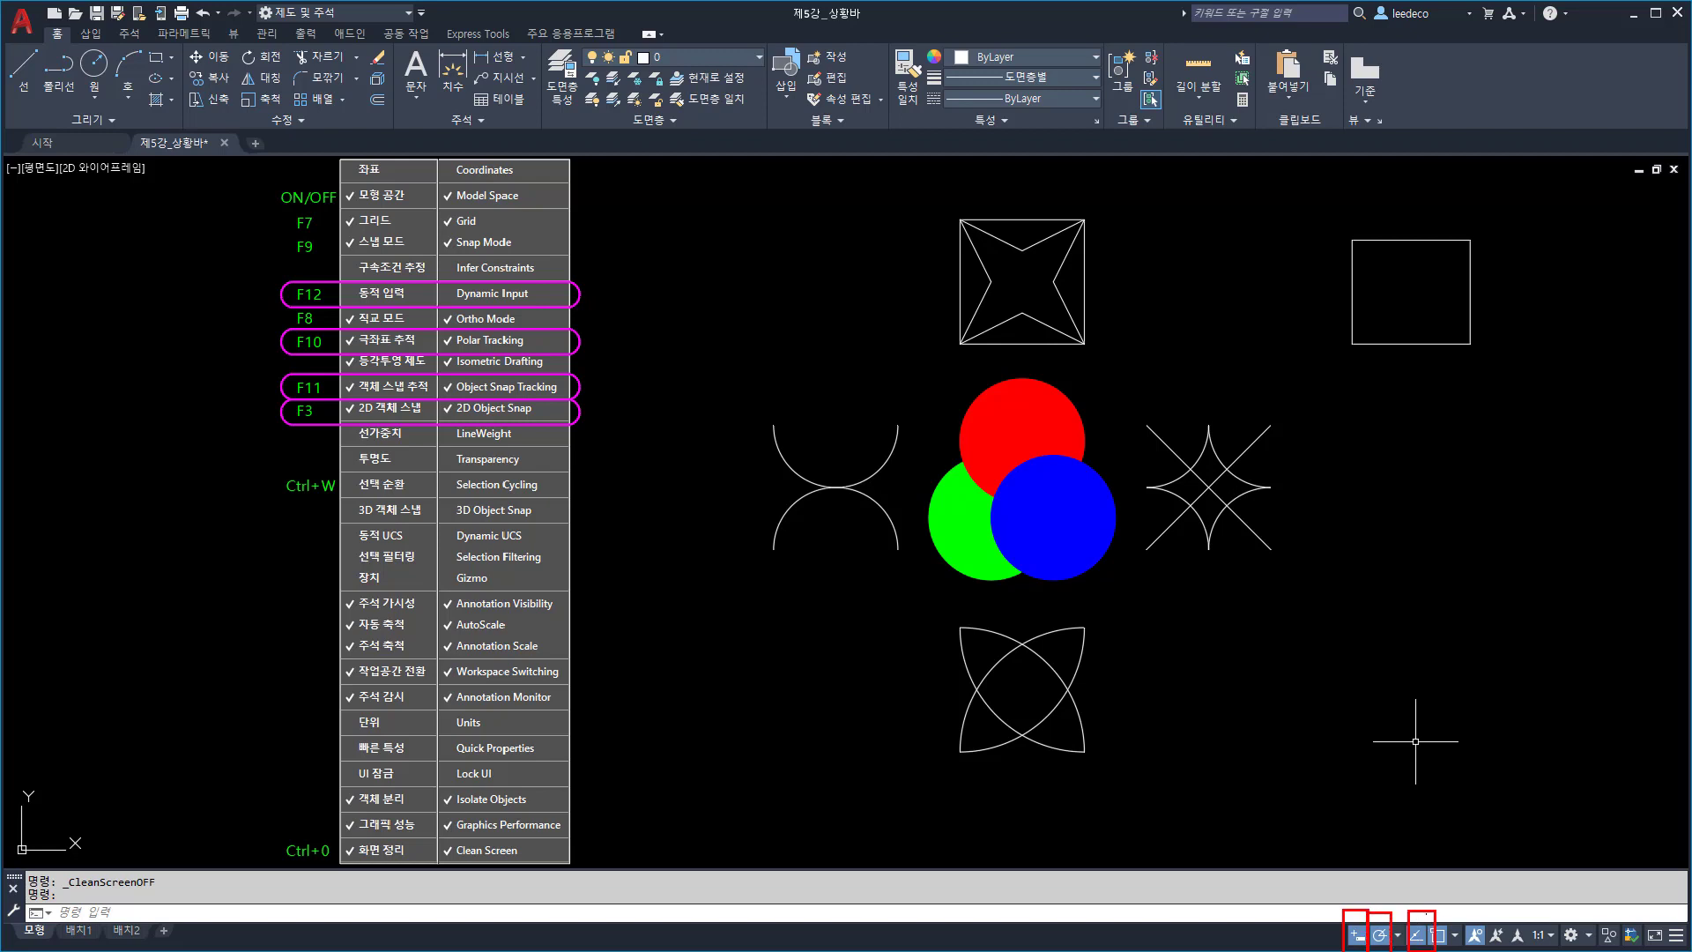
# Step: Turn off the display of annotation objects at all scales with Annotation Visibility
pyautogui.click(1473, 934)
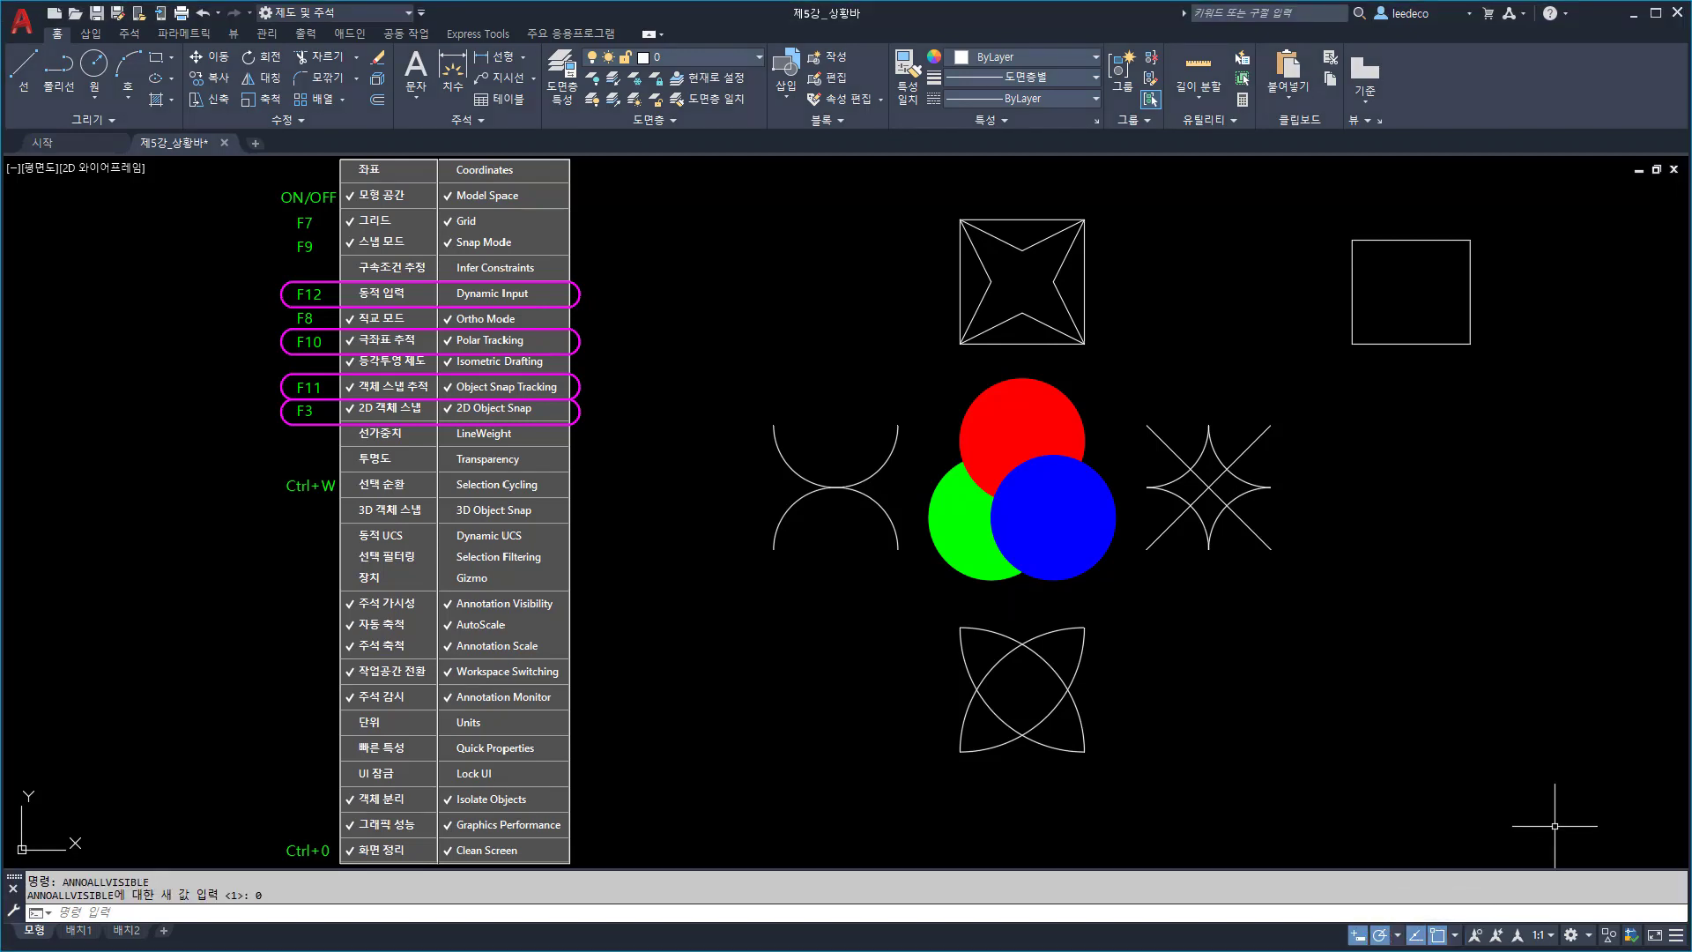